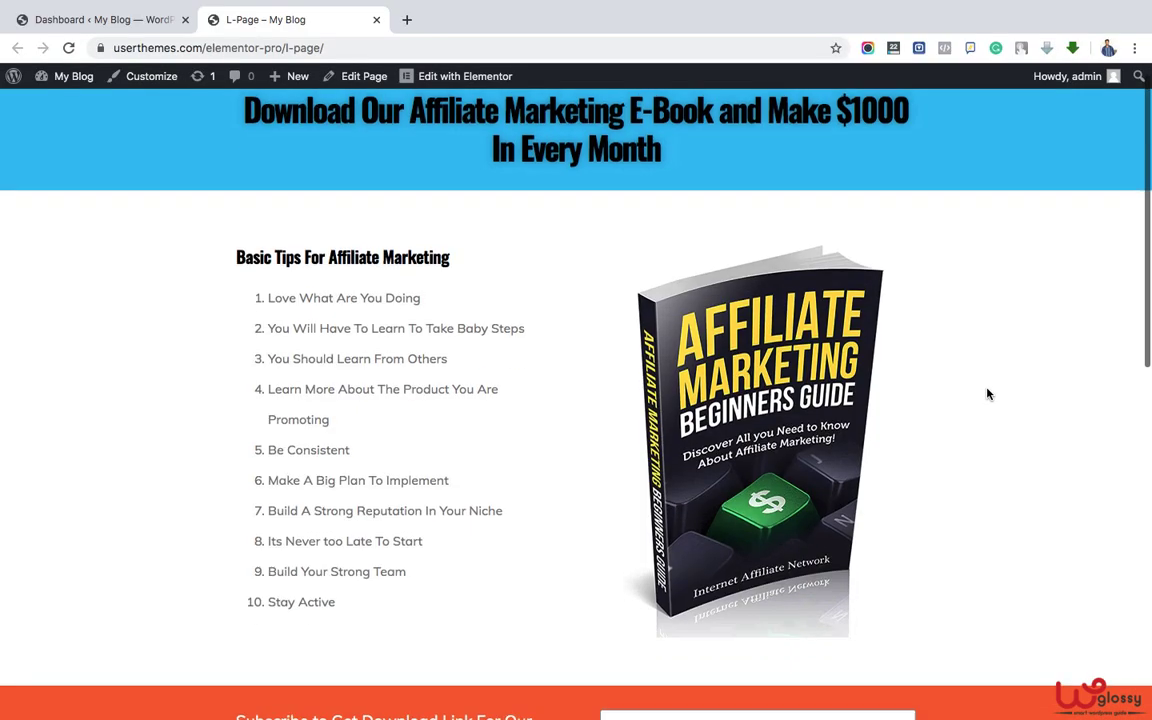
# - Look over the finished L-Page from its headline down to the footer and back up
pyautogui.scroll(-7, 987, 394)
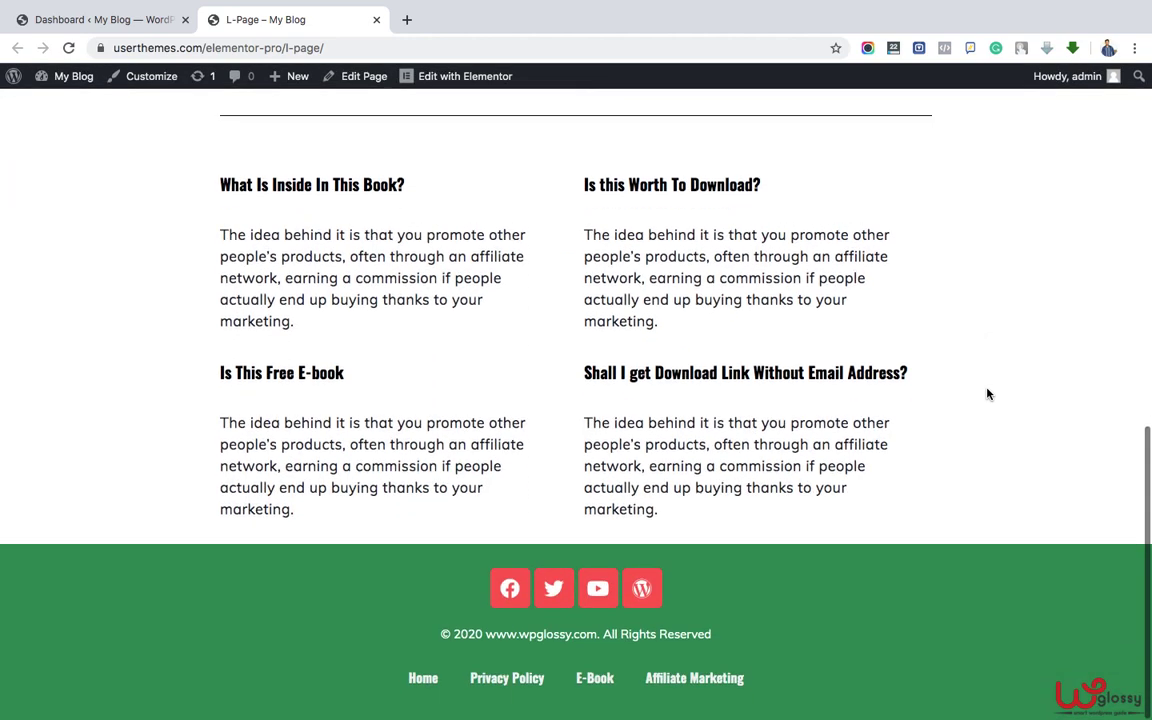
pyautogui.scroll(6, 987, 394)
pyautogui.scroll(2, 987, 394)
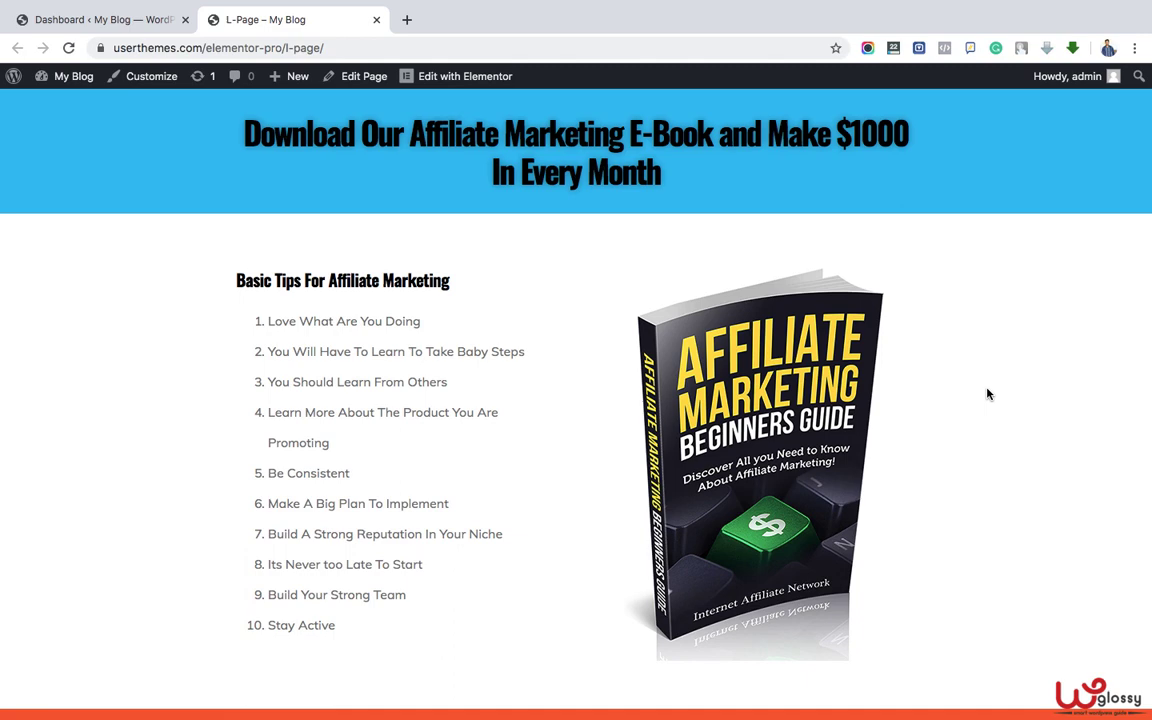
# - From the WordPress dashboard, create a new Elementor template of type Page named "E-Book Landing Page"
pyautogui.click(156, 24)
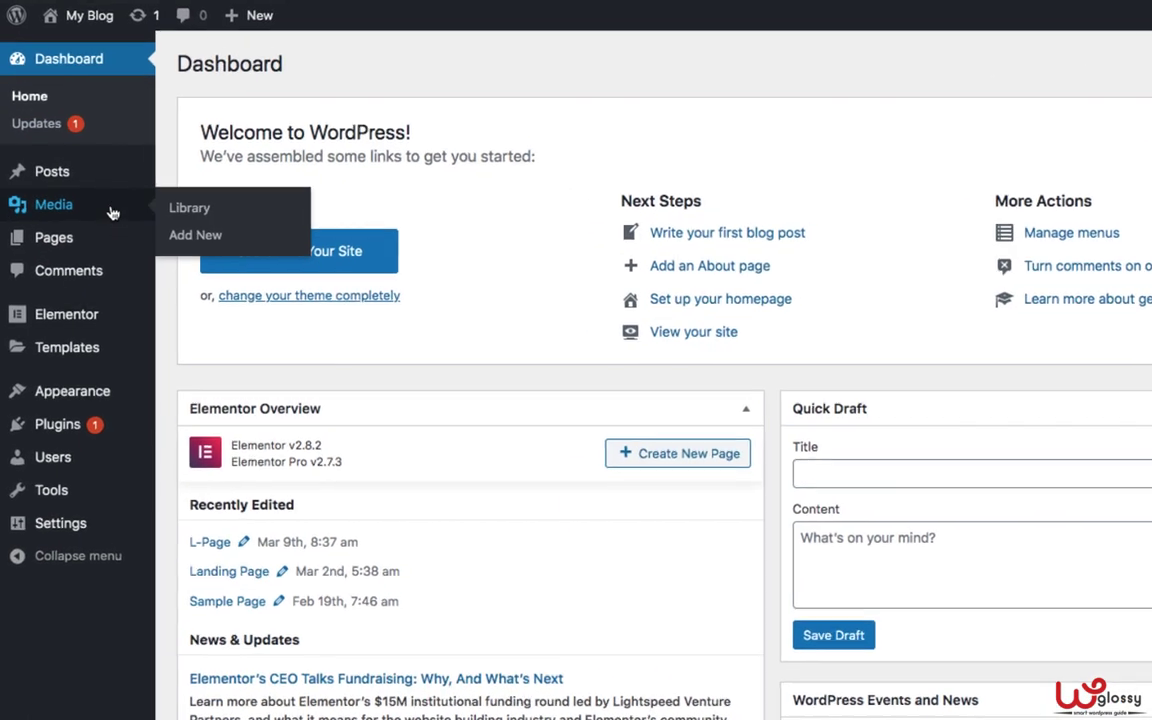
pyautogui.moveTo(101, 352)
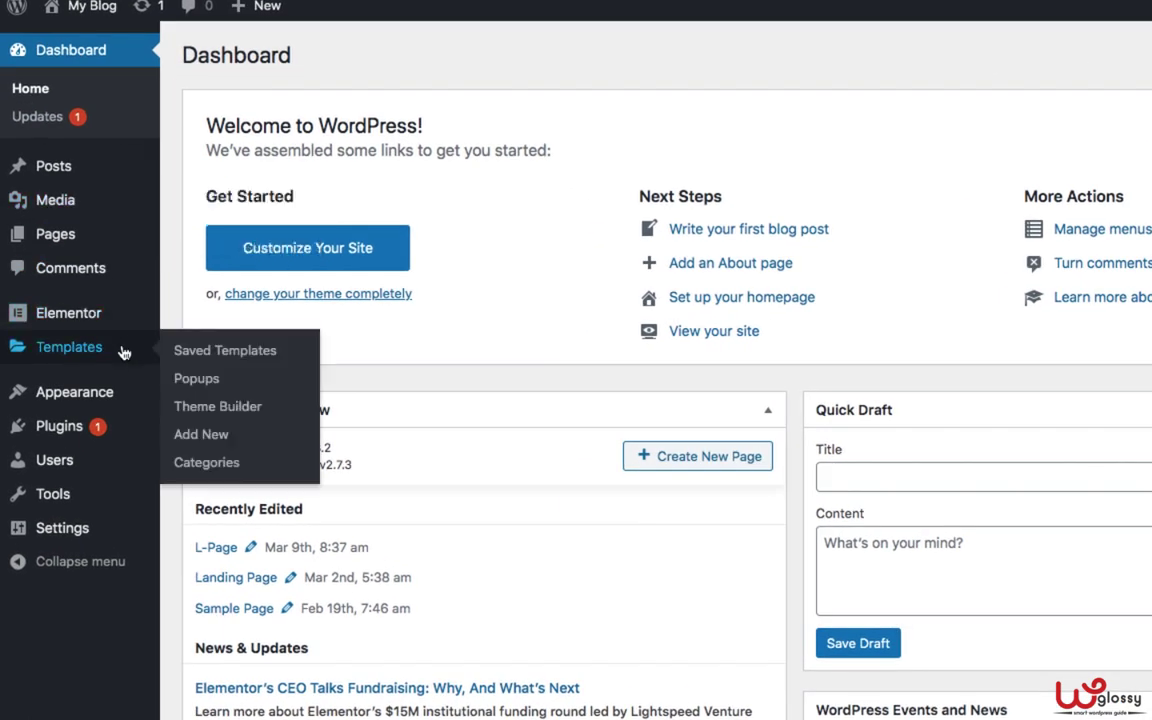
pyautogui.click(215, 437)
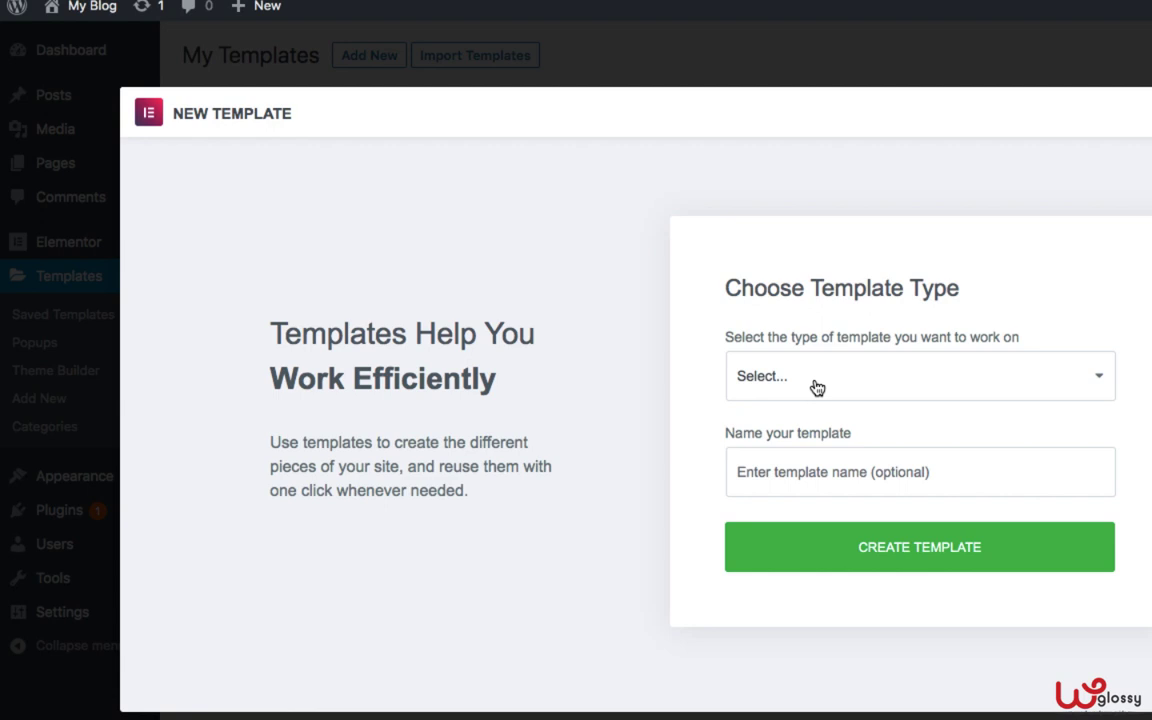
pyautogui.click(817, 388)
pyautogui.click(822, 400)
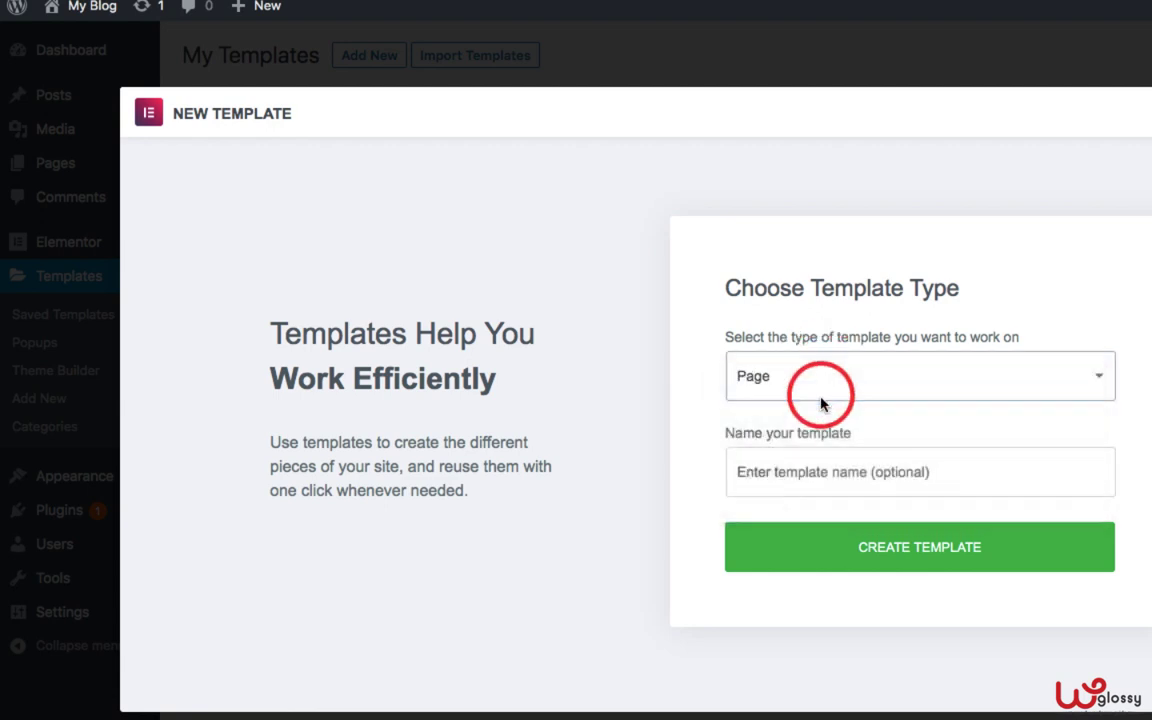
pyautogui.click(828, 468)
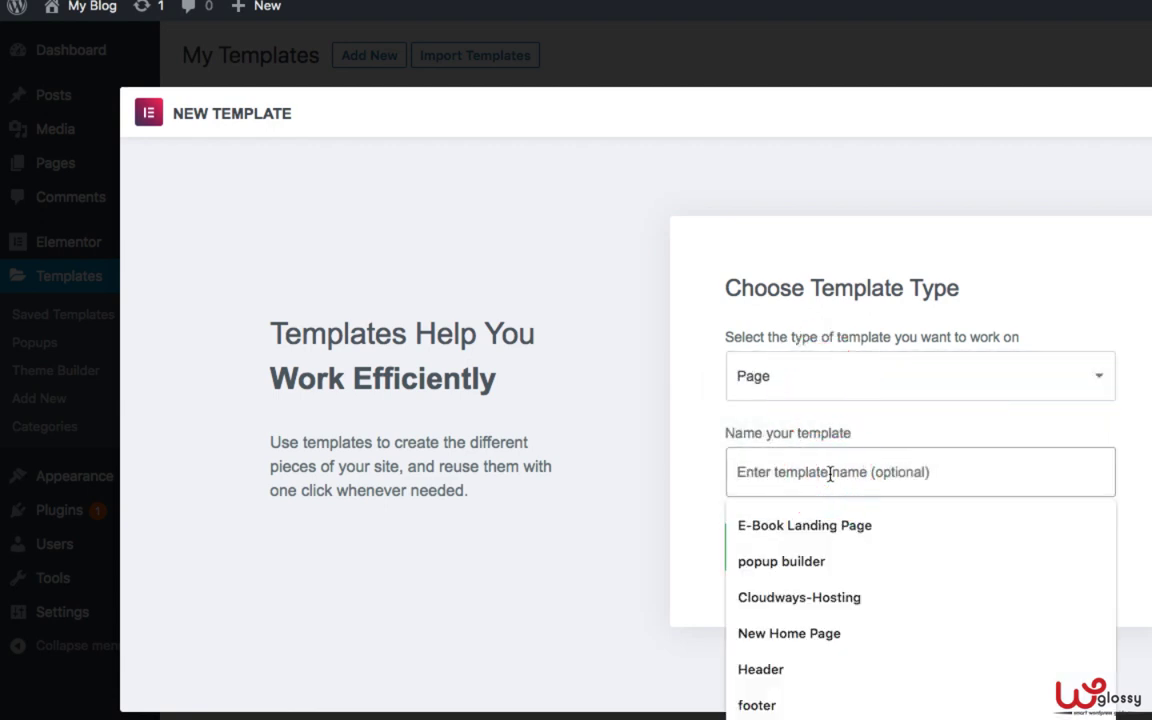
pyautogui.write('E-Book Landing Page')
pyautogui.click(842, 526)
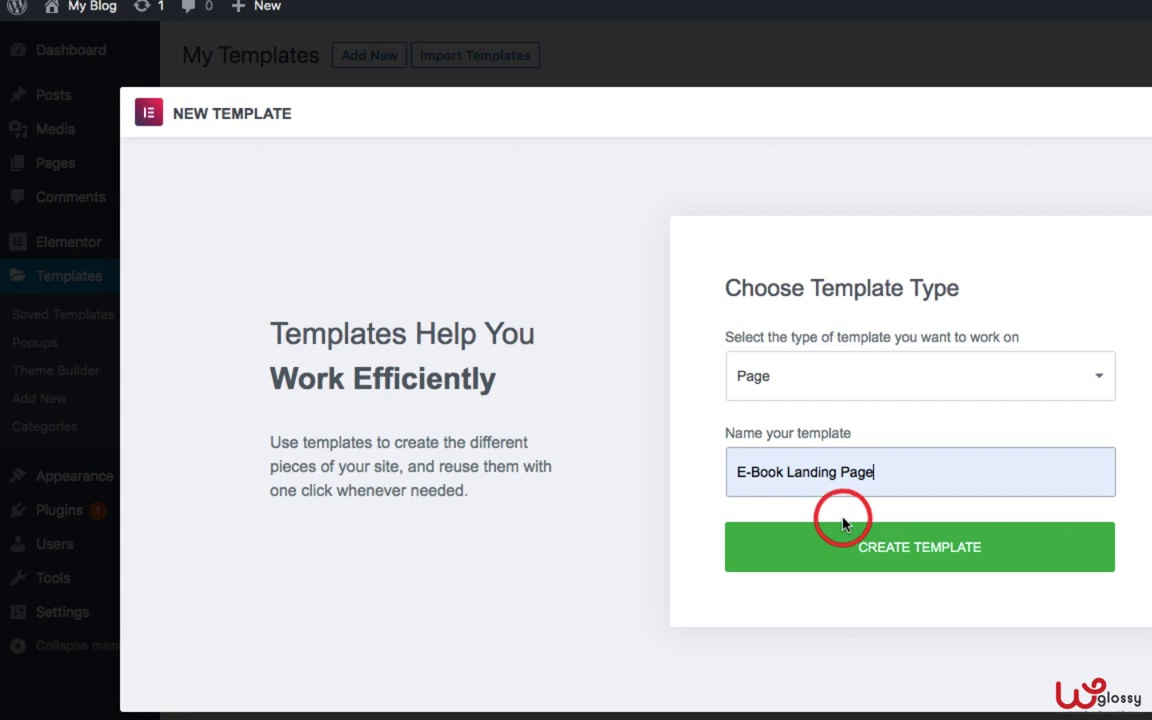
pyautogui.click(891, 551)
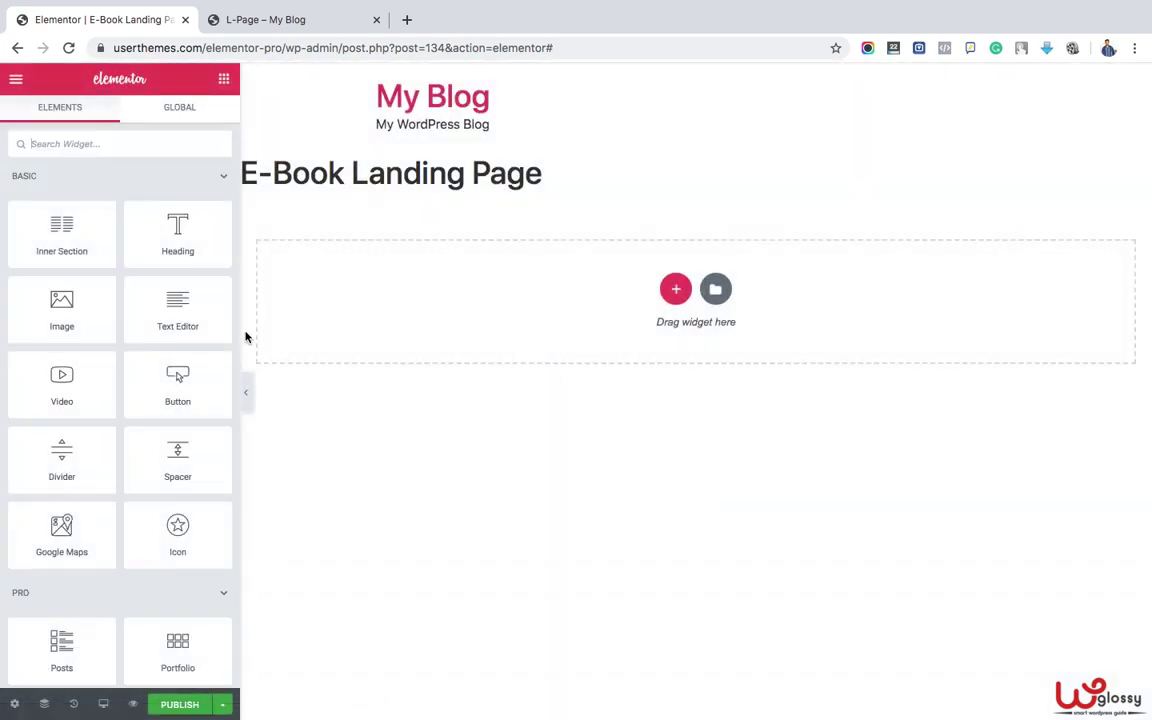
# - Set the page layout to Elementor Canvas in the template's general settings
pyautogui.click(16, 83)
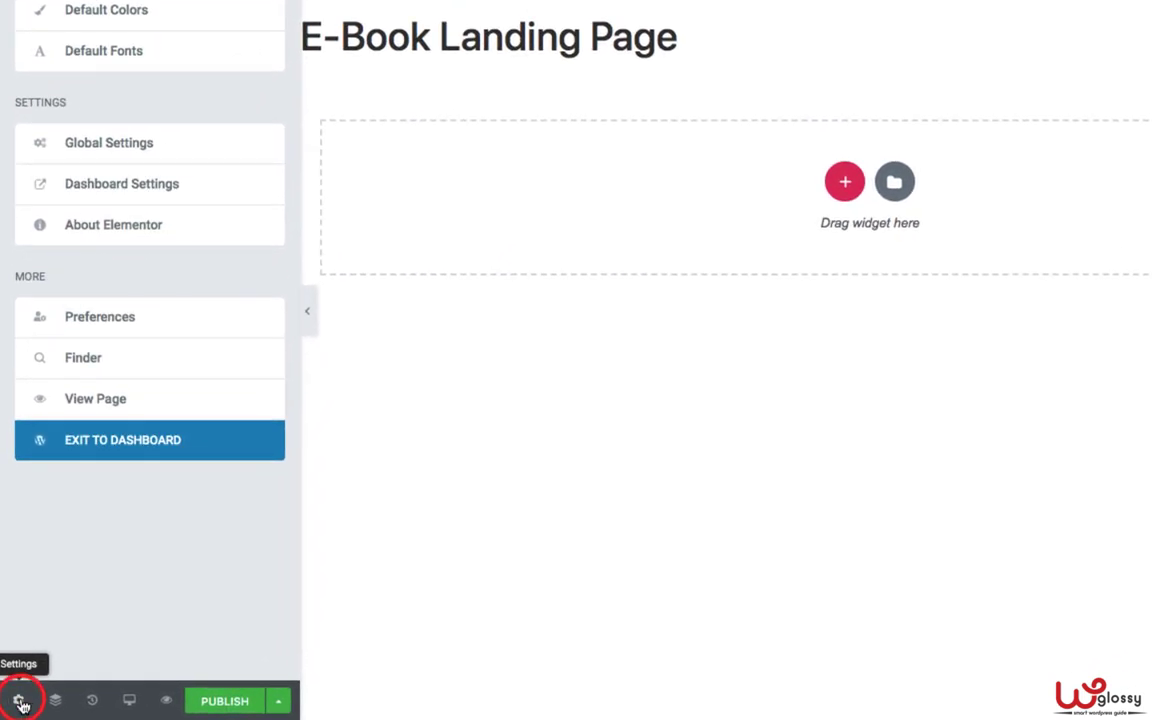
pyautogui.click(19, 701)
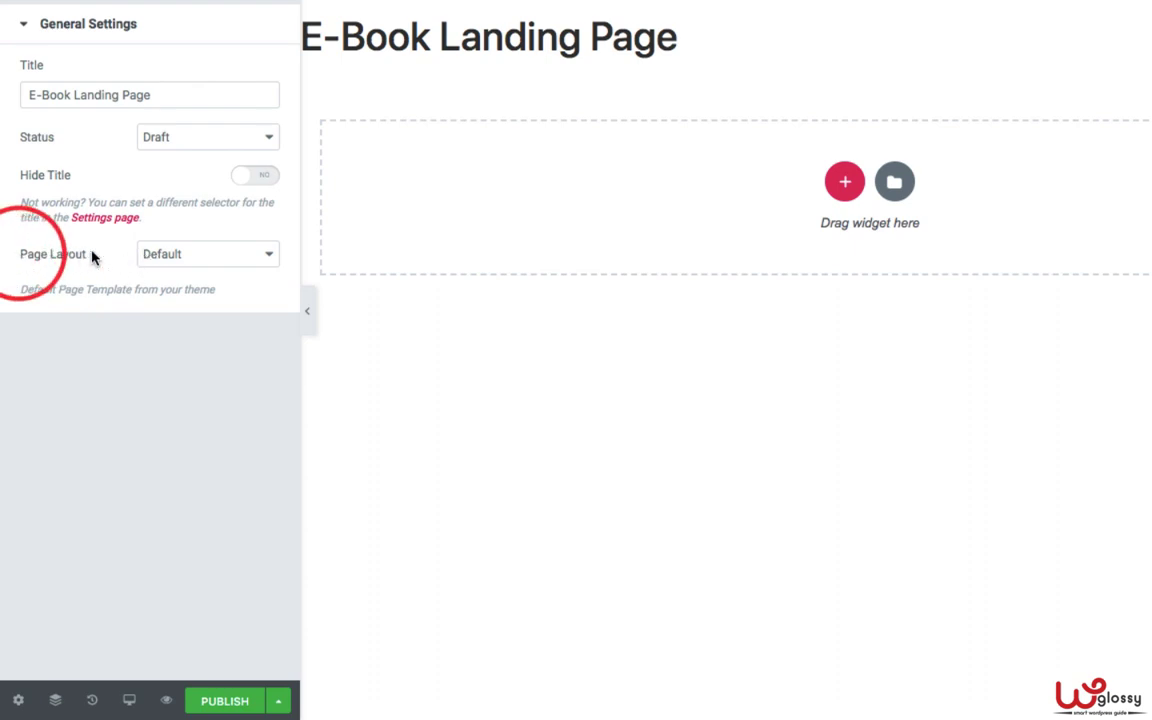
pyautogui.click(207, 255)
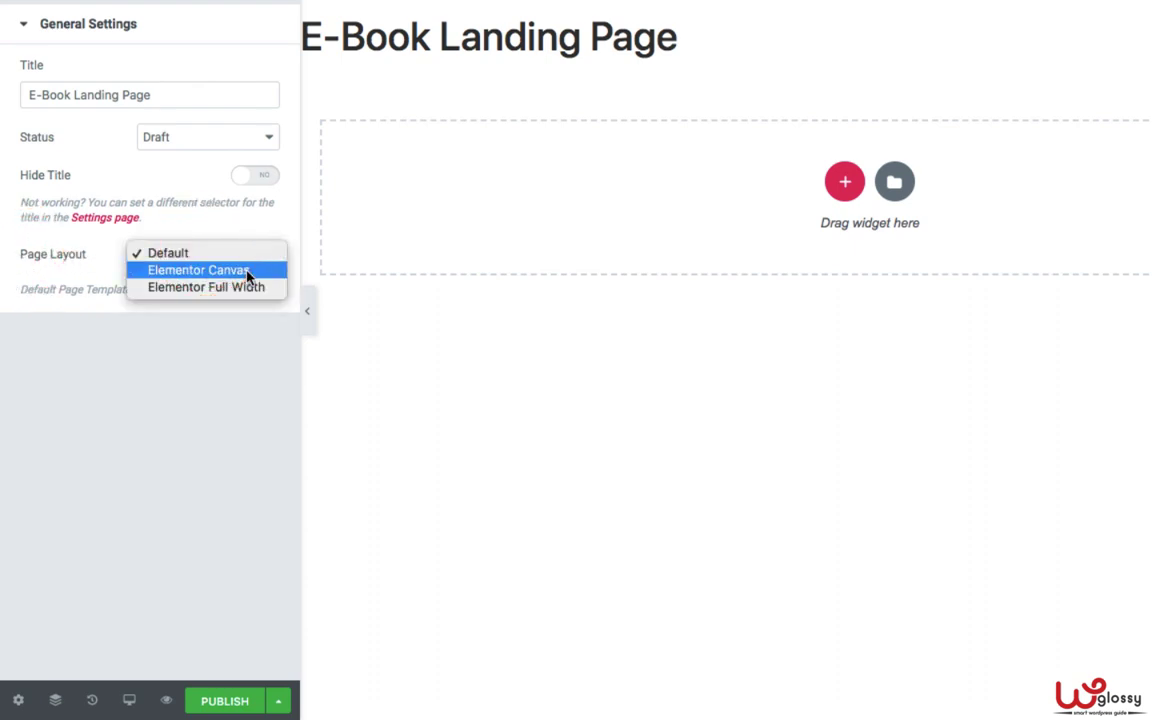
pyautogui.click(247, 271)
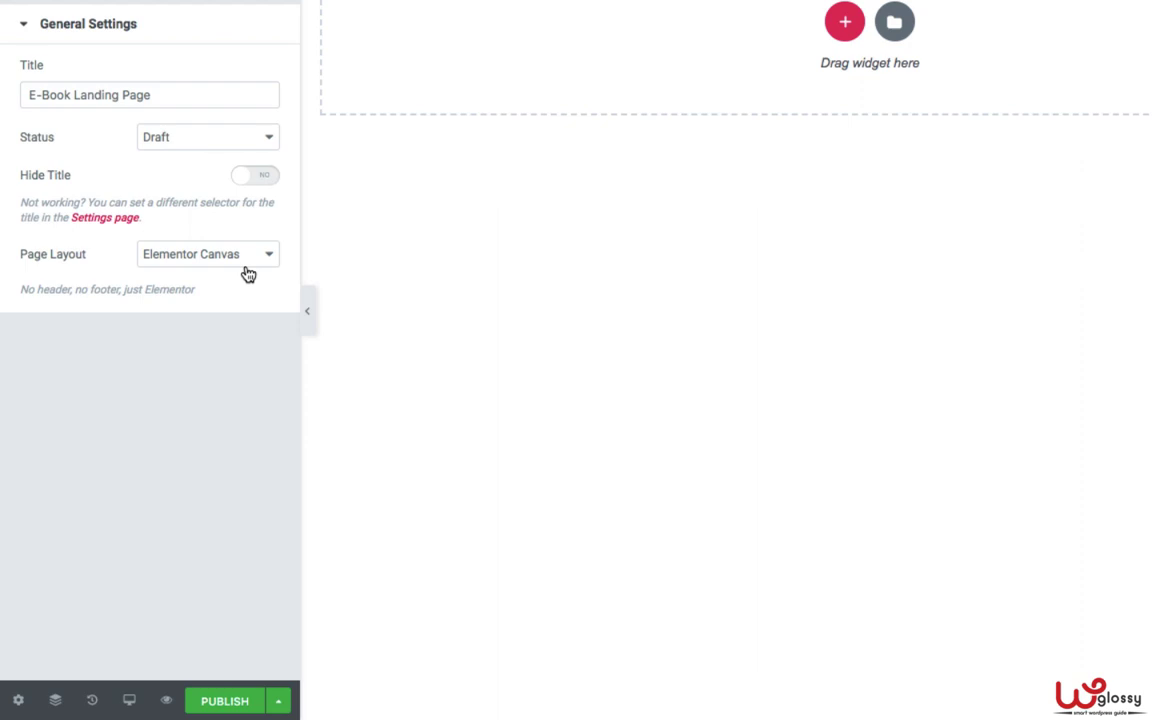
# - Try the Elementor Full Width page layout, and switch back to Elementor Canvas
pyautogui.click(246, 264)
pyautogui.click(244, 271)
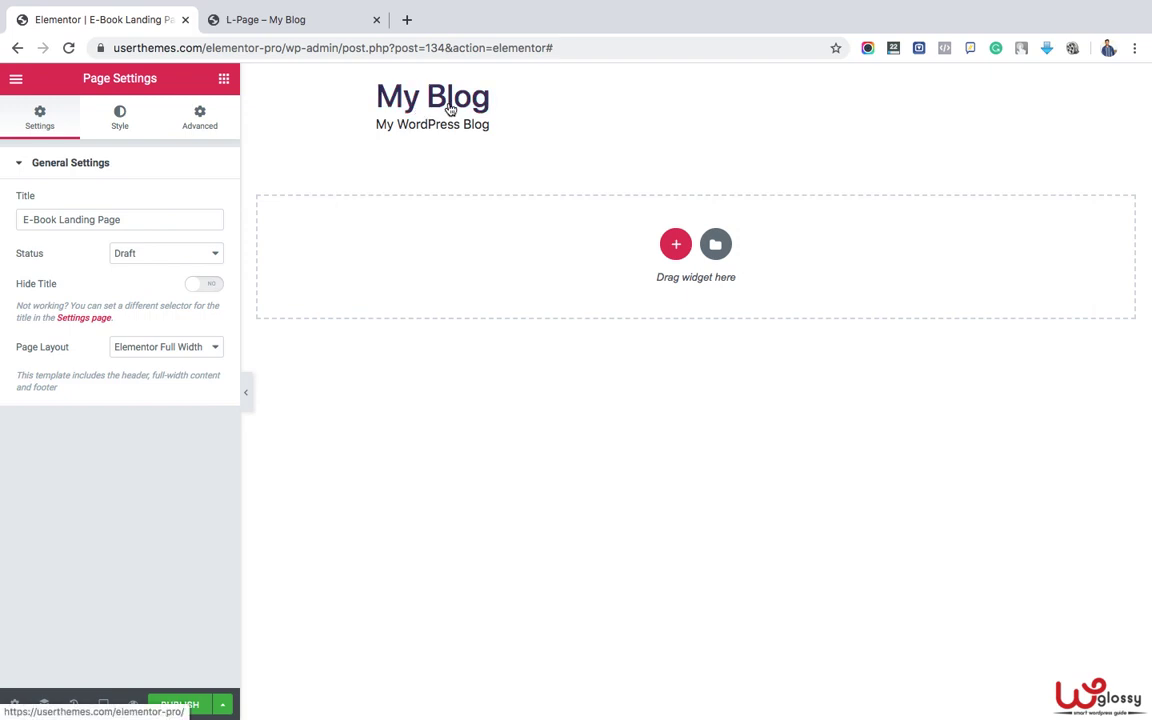
pyautogui.click(199, 348)
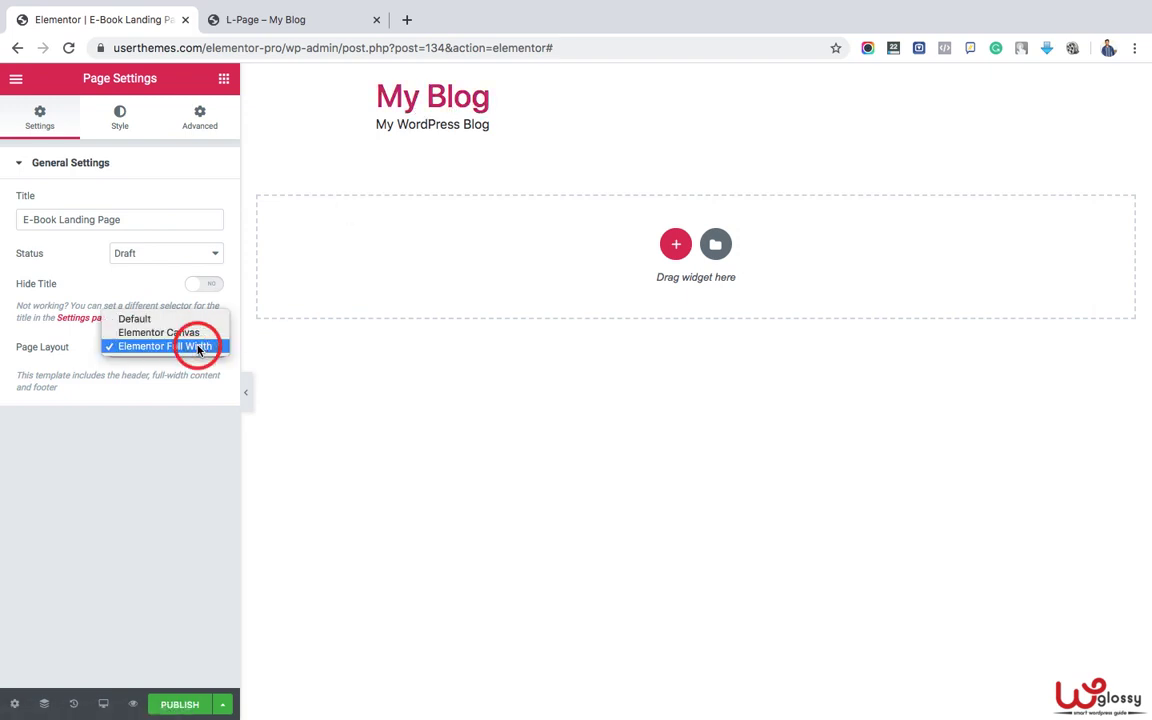
pyautogui.click(192, 330)
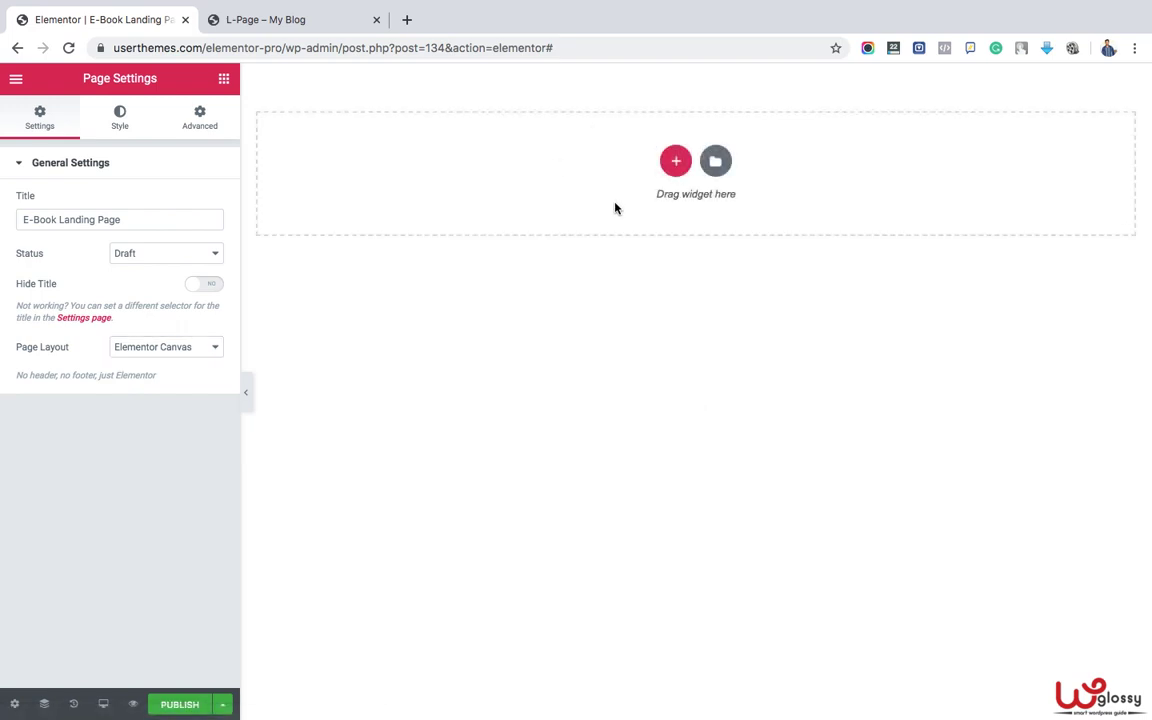
# - Examine the default color palette, including the color pickers for the primary, secondary, text and accent colors
pyautogui.click(14, 82)
pyautogui.click(92, 154)
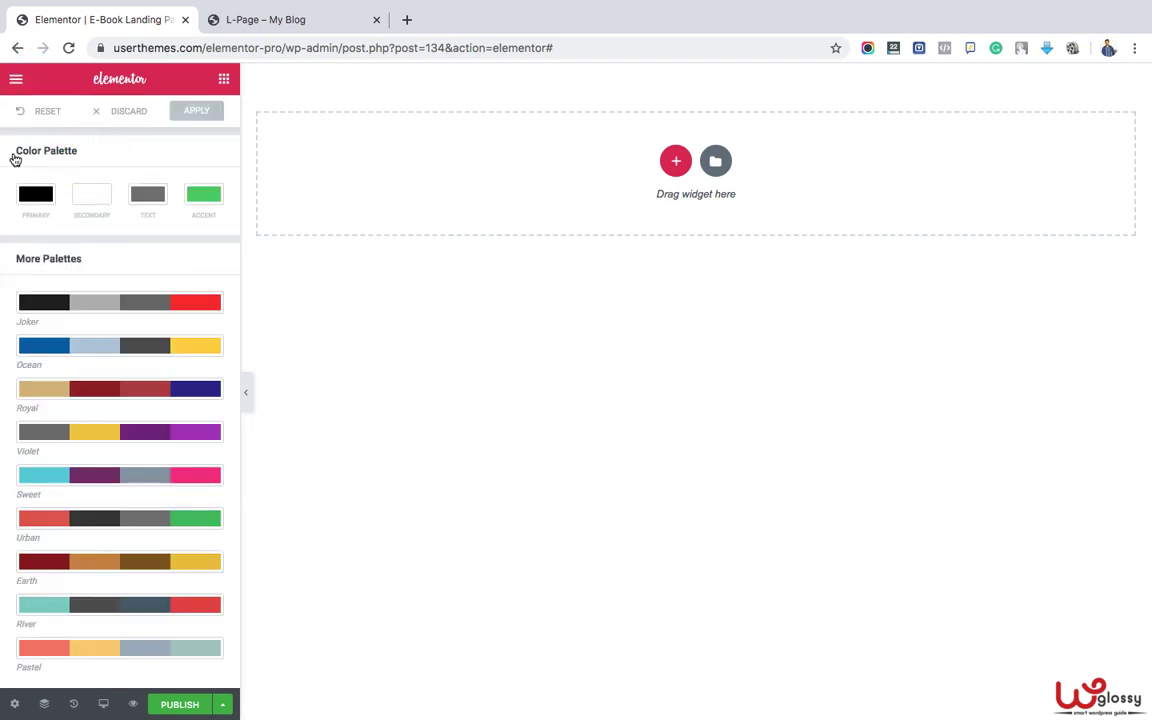
pyautogui.moveTo(15, 151); pyautogui.dragTo(86, 160)
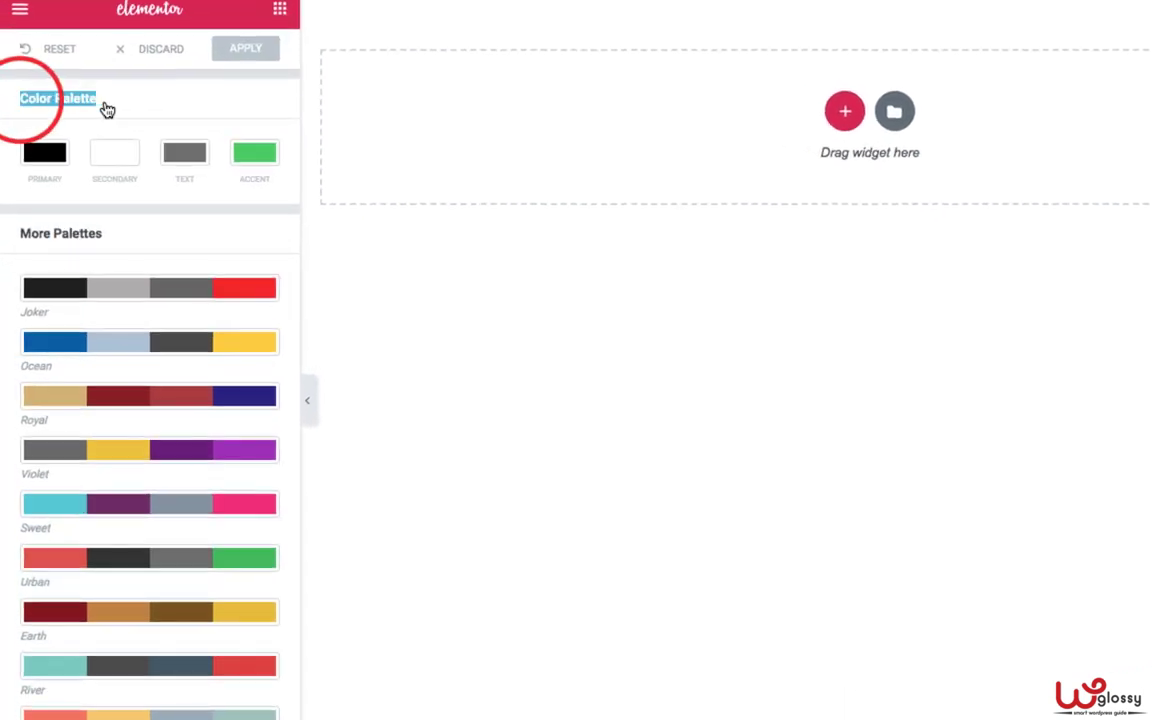
pyautogui.click(48, 178)
pyautogui.click(110, 180)
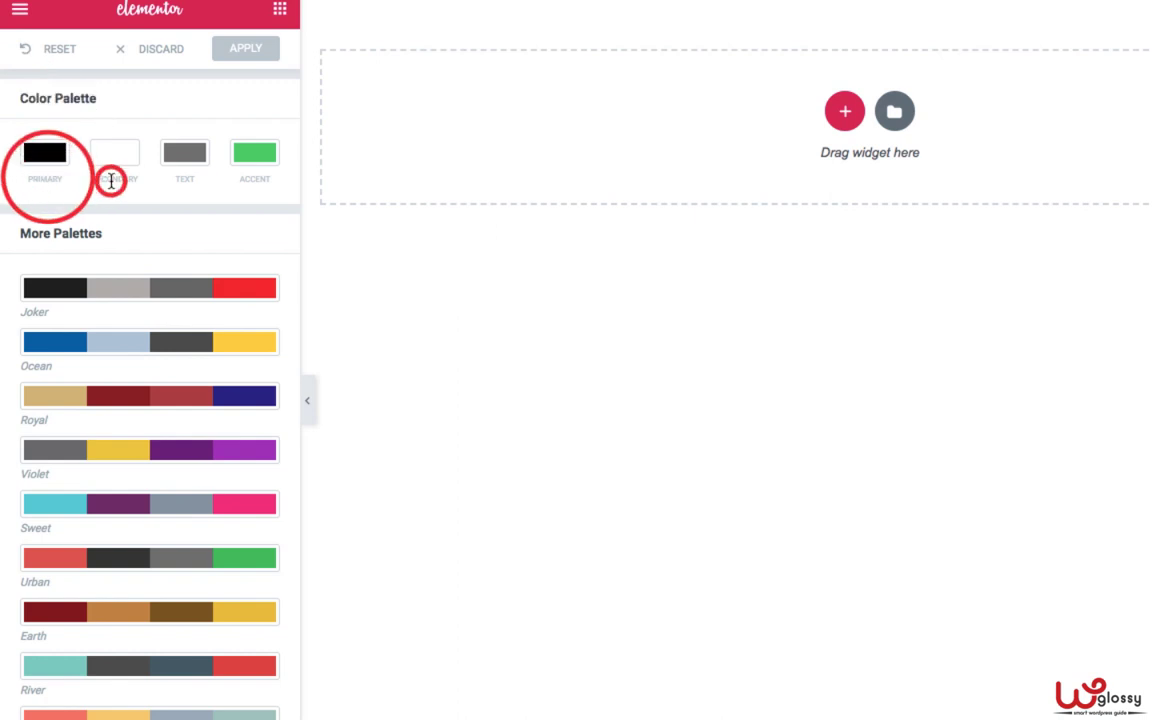
pyautogui.click(190, 178)
pyautogui.click(254, 179)
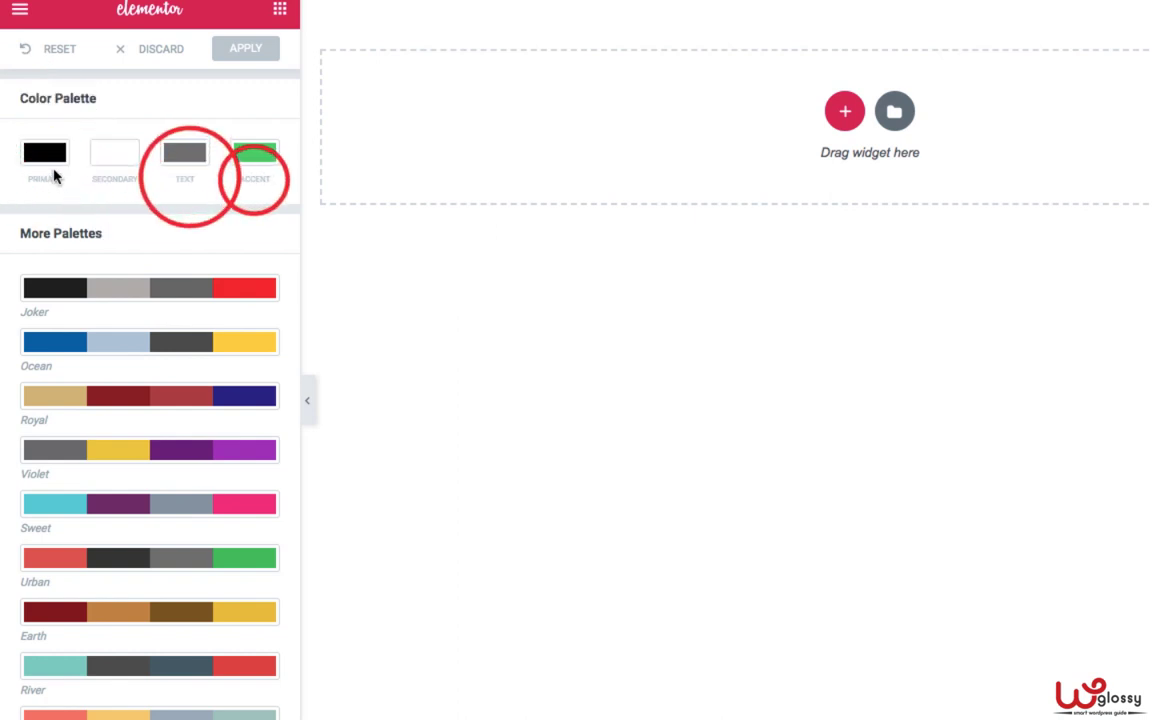
pyautogui.click(48, 155)
pyautogui.click(112, 155)
pyautogui.click(185, 153)
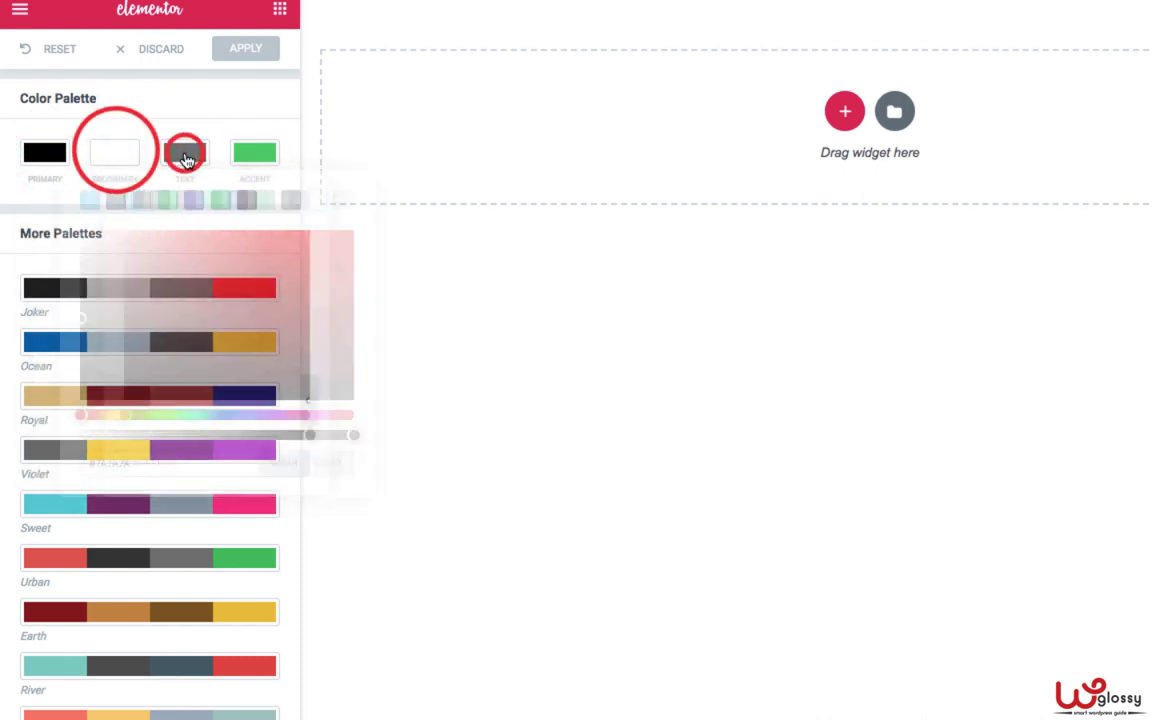
pyautogui.click(256, 156)
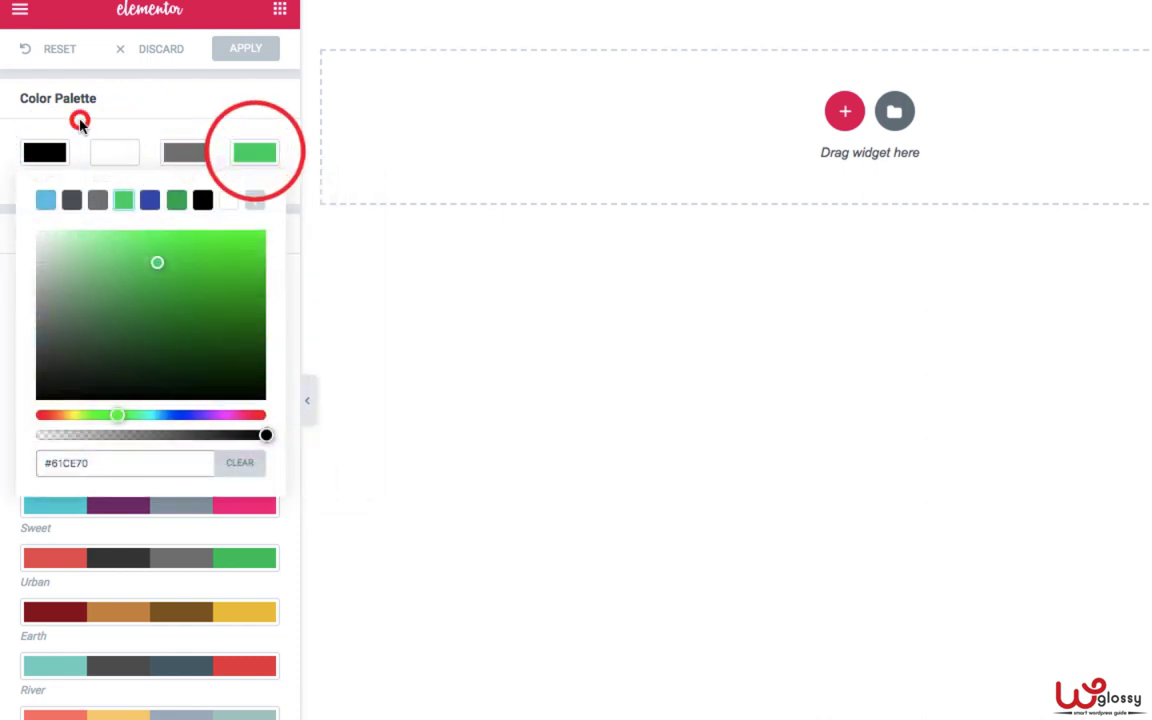
pyautogui.click(80, 118)
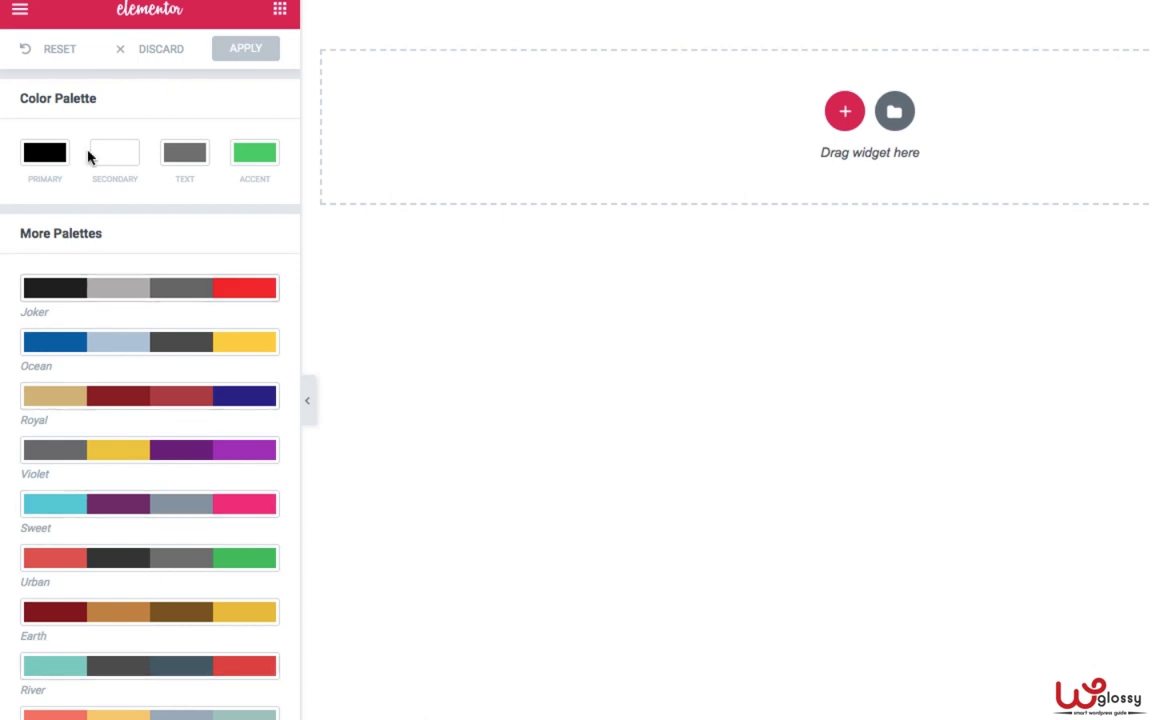
# - Examine the default fonts for the primary headline, browsing its available font families and weights without changing them
pyautogui.click(21, 12)
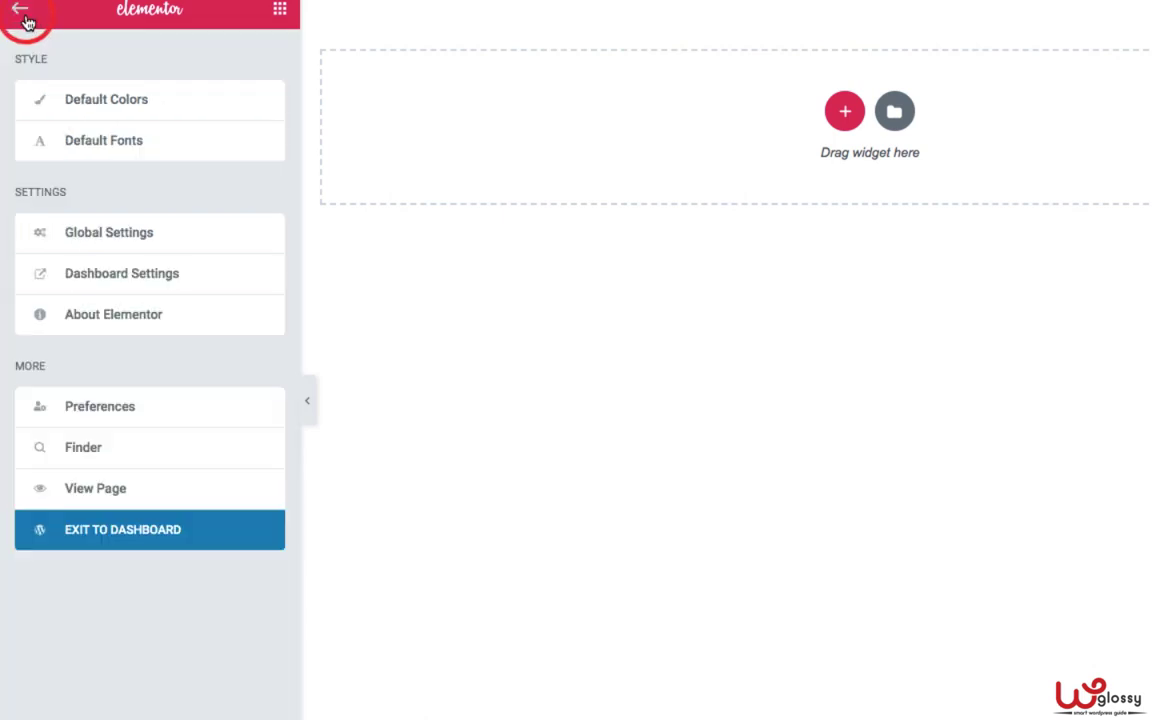
pyautogui.click(112, 145)
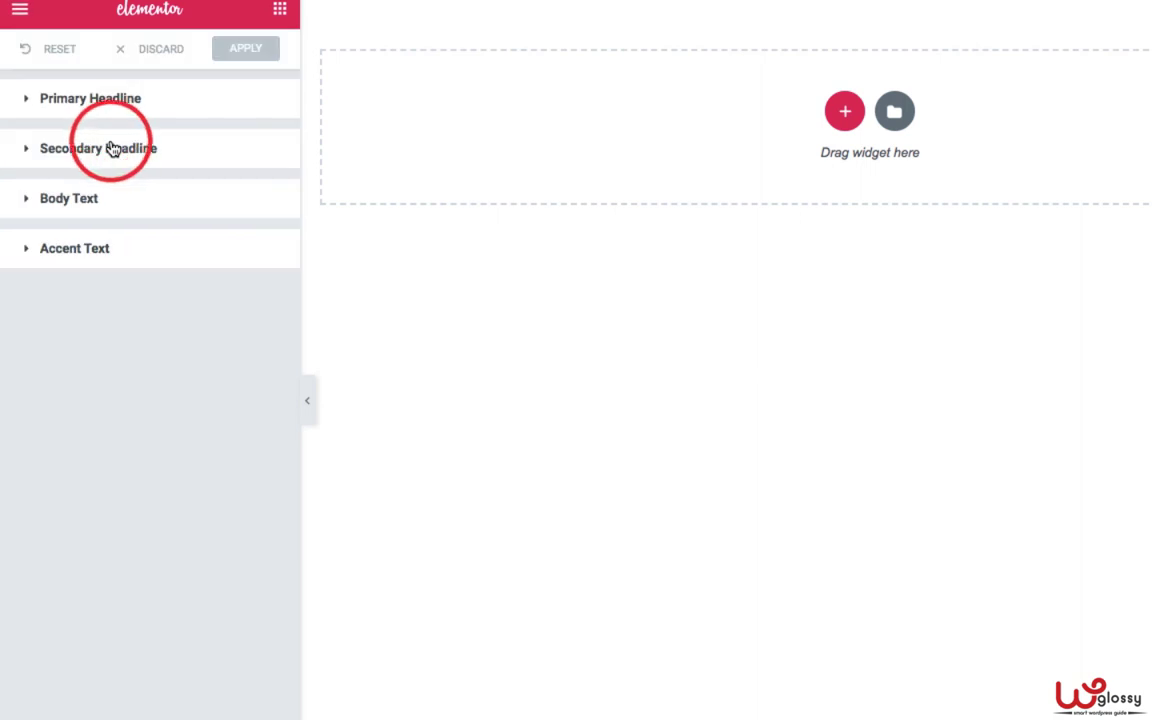
pyautogui.click(27, 101)
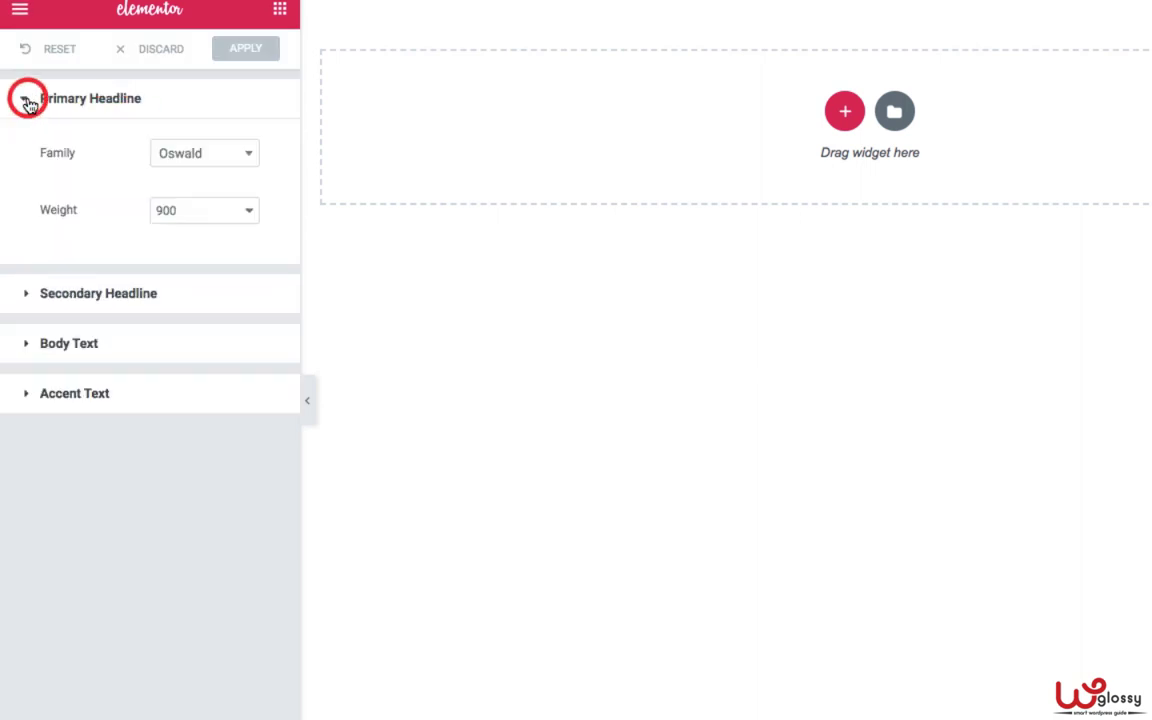
pyautogui.doubleClick(40, 152)
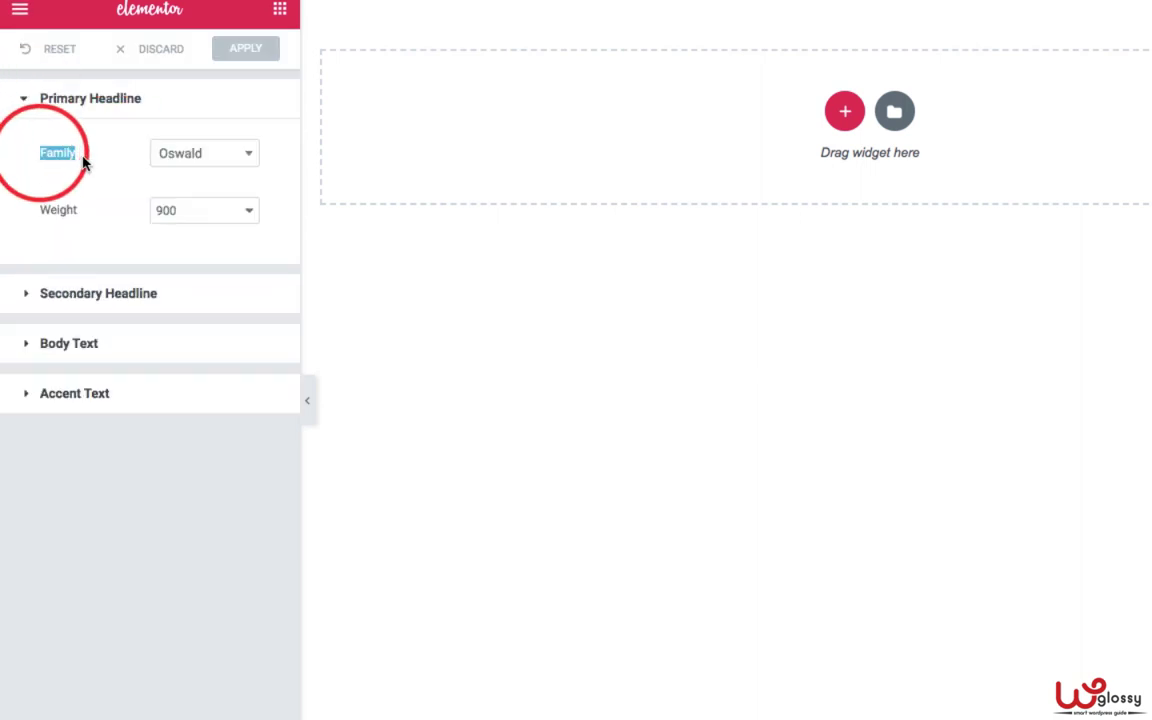
pyautogui.click(217, 158)
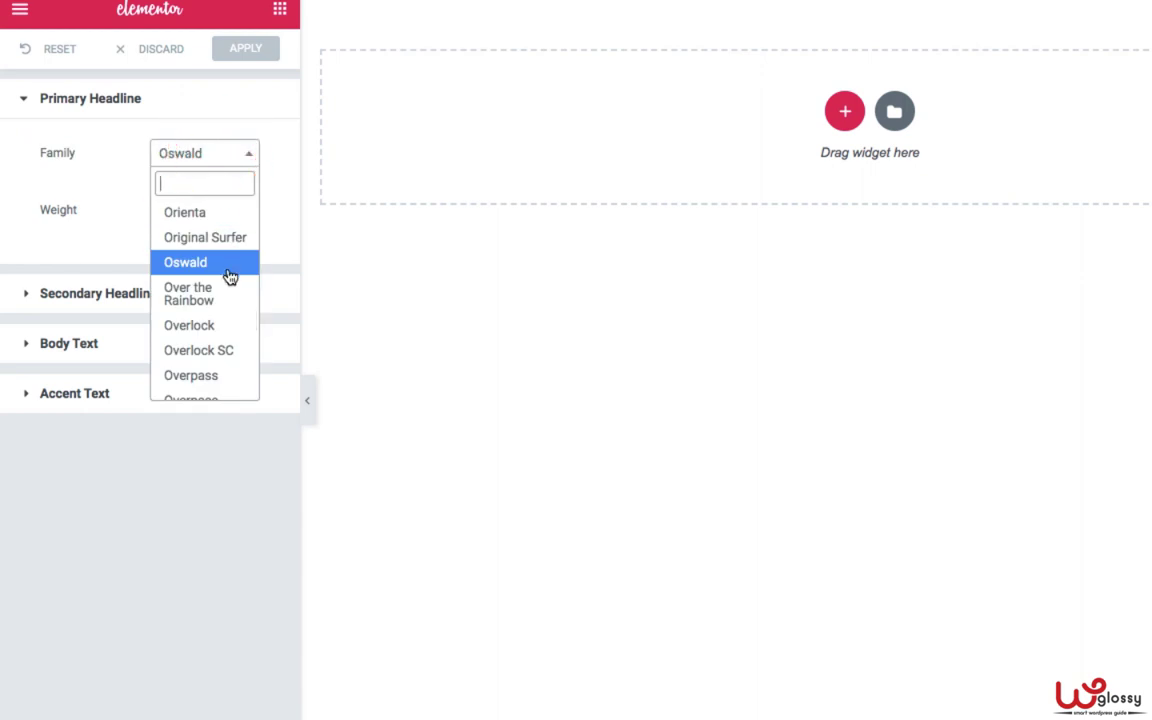
pyautogui.scroll(-5, 226, 272)
pyautogui.scroll(-10, 226, 274)
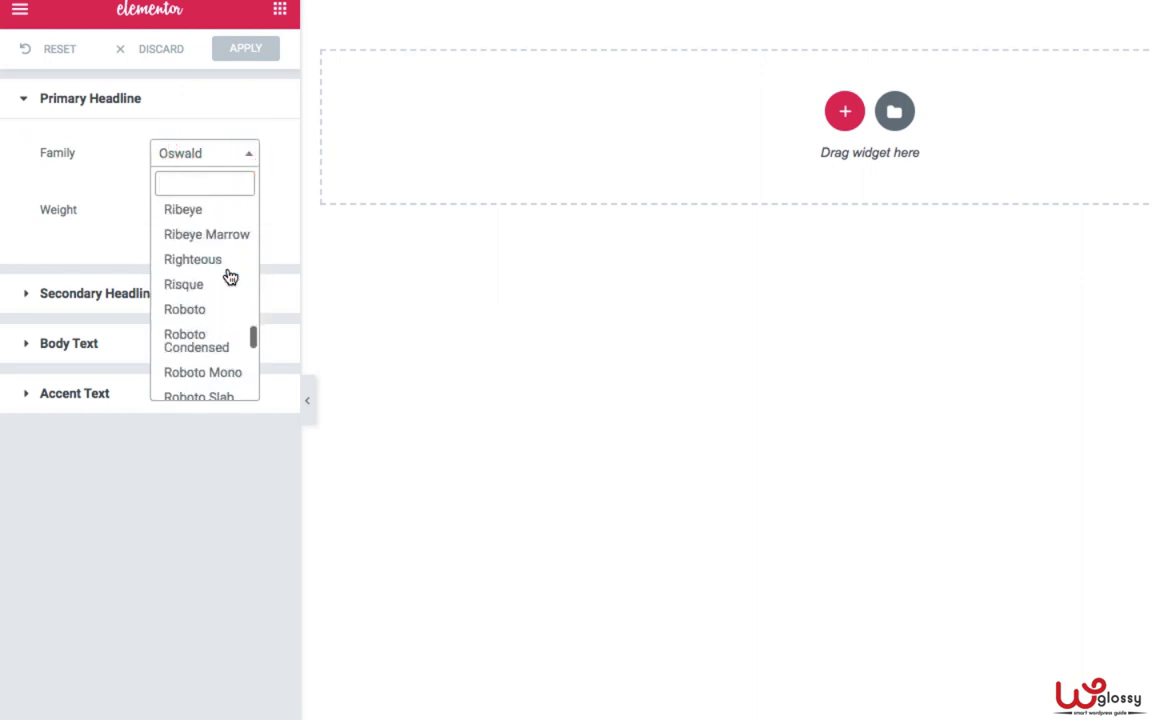
pyautogui.click(191, 157)
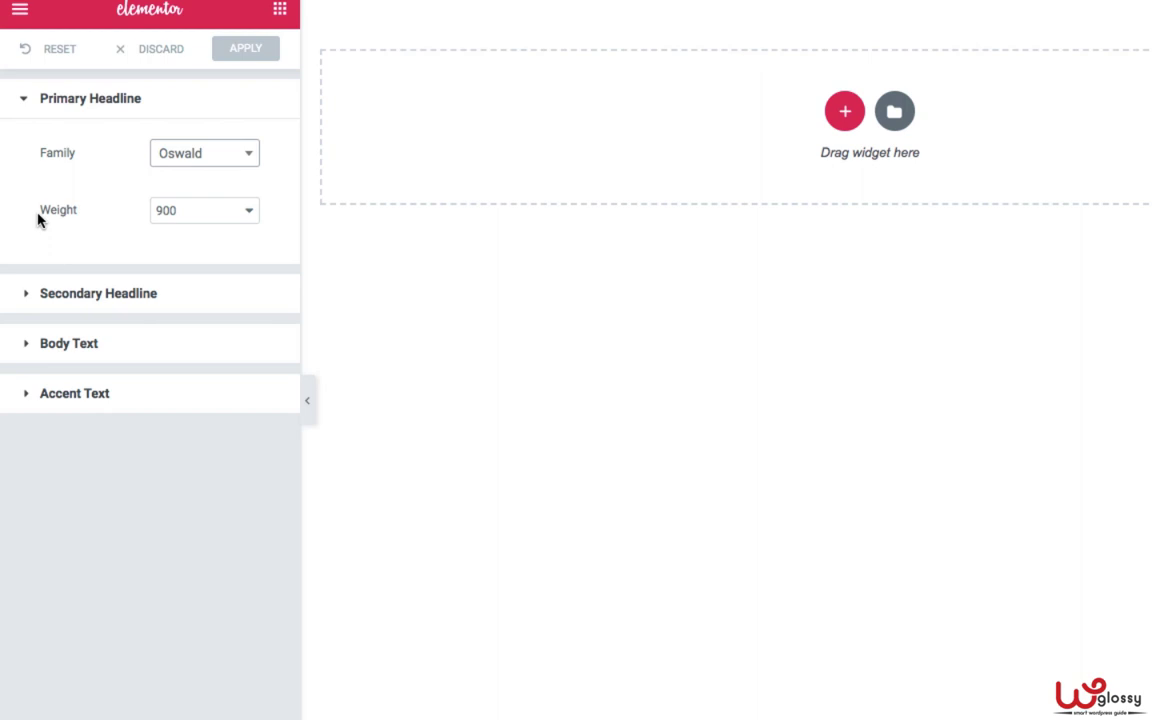
pyautogui.click(192, 222)
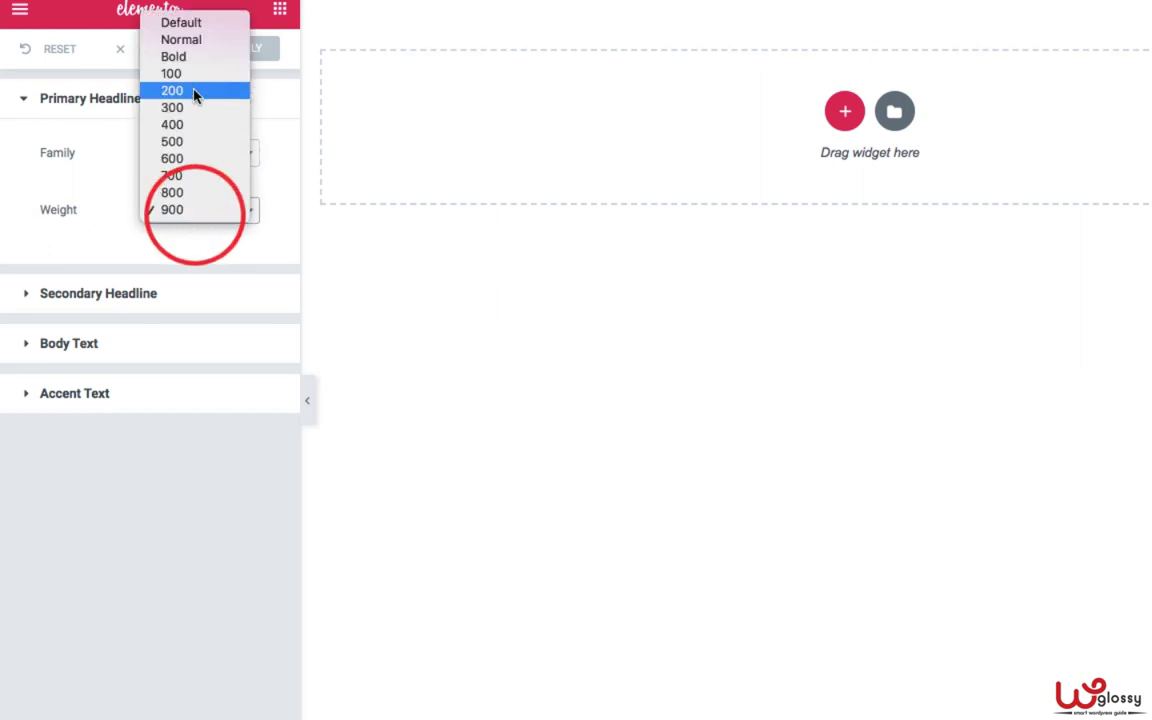
pyautogui.click(110, 250)
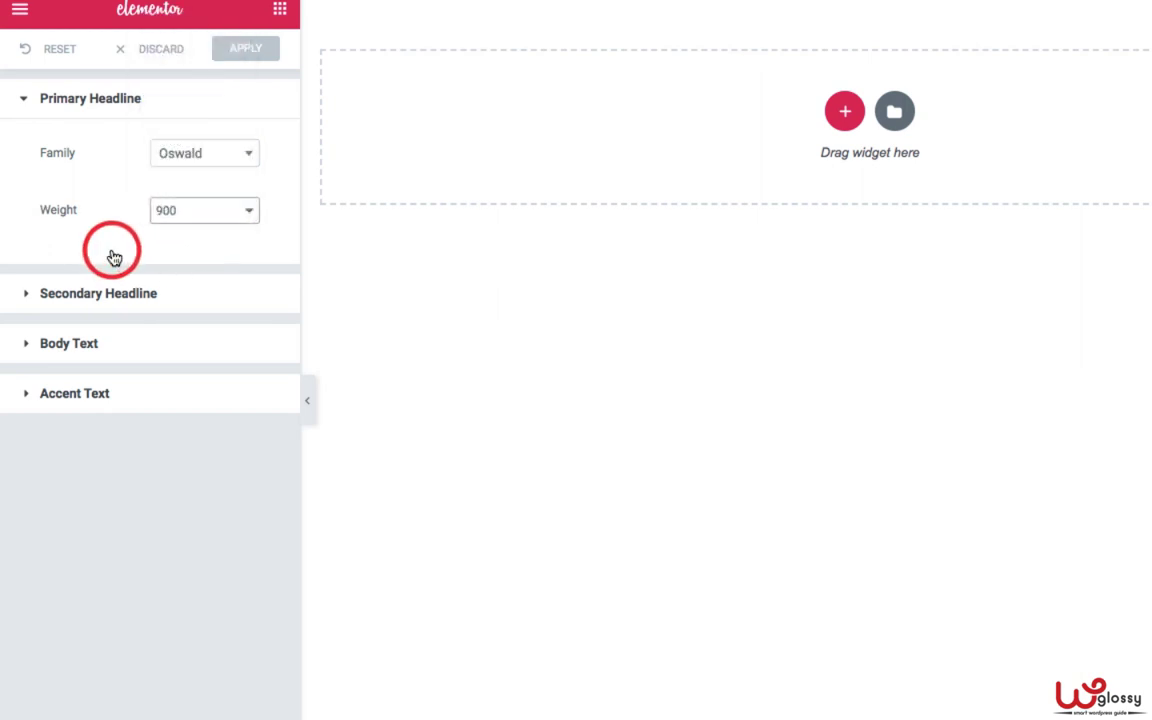
# - Expand the default font settings for the secondary headline, body text and accent text to check their families and weights
pyautogui.click(60, 292)
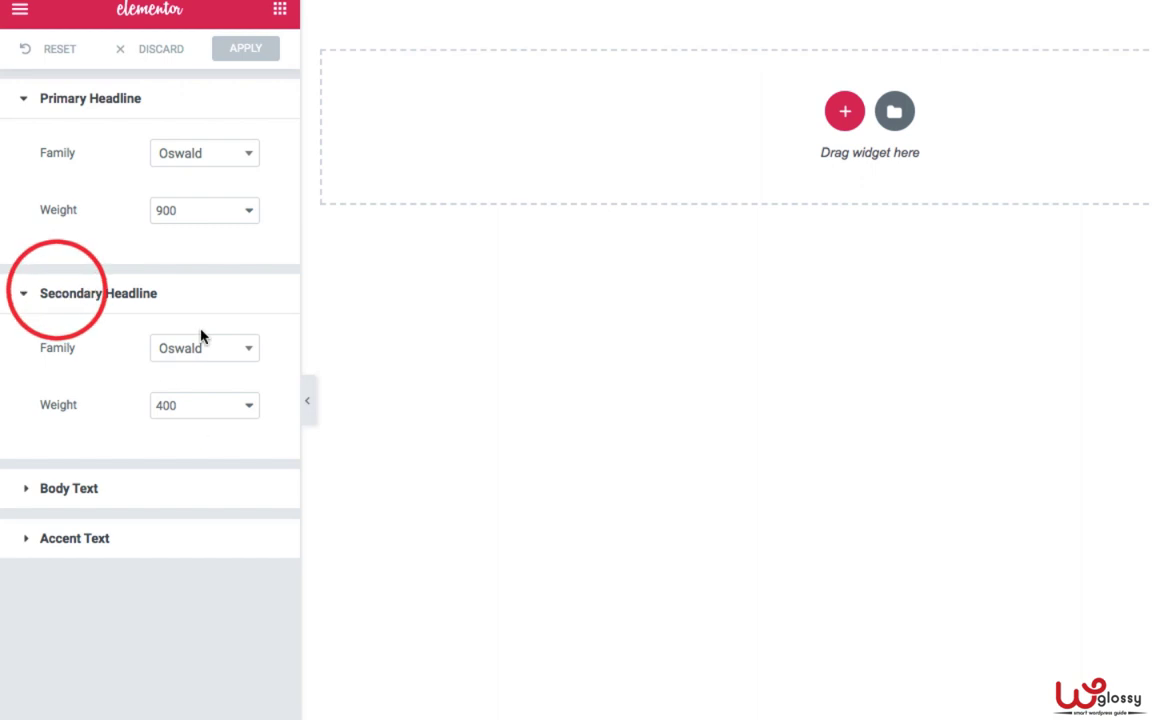
pyautogui.click(136, 495)
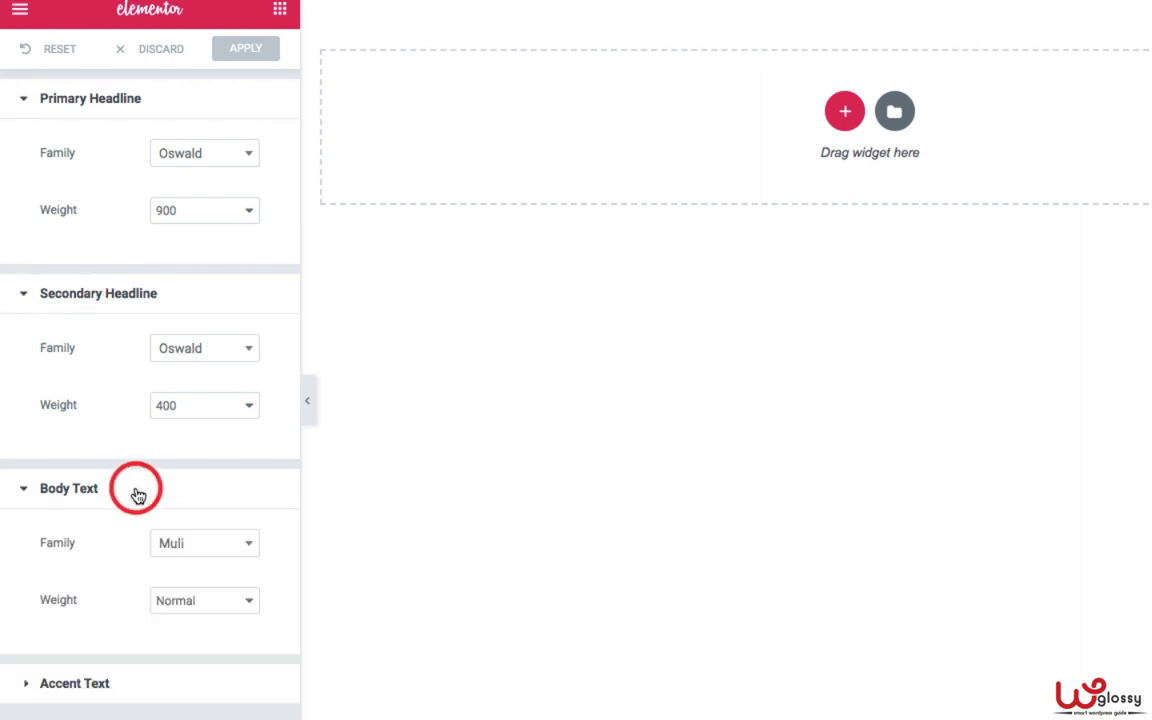
pyautogui.click(128, 688)
pyautogui.scroll(-2, 128, 688)
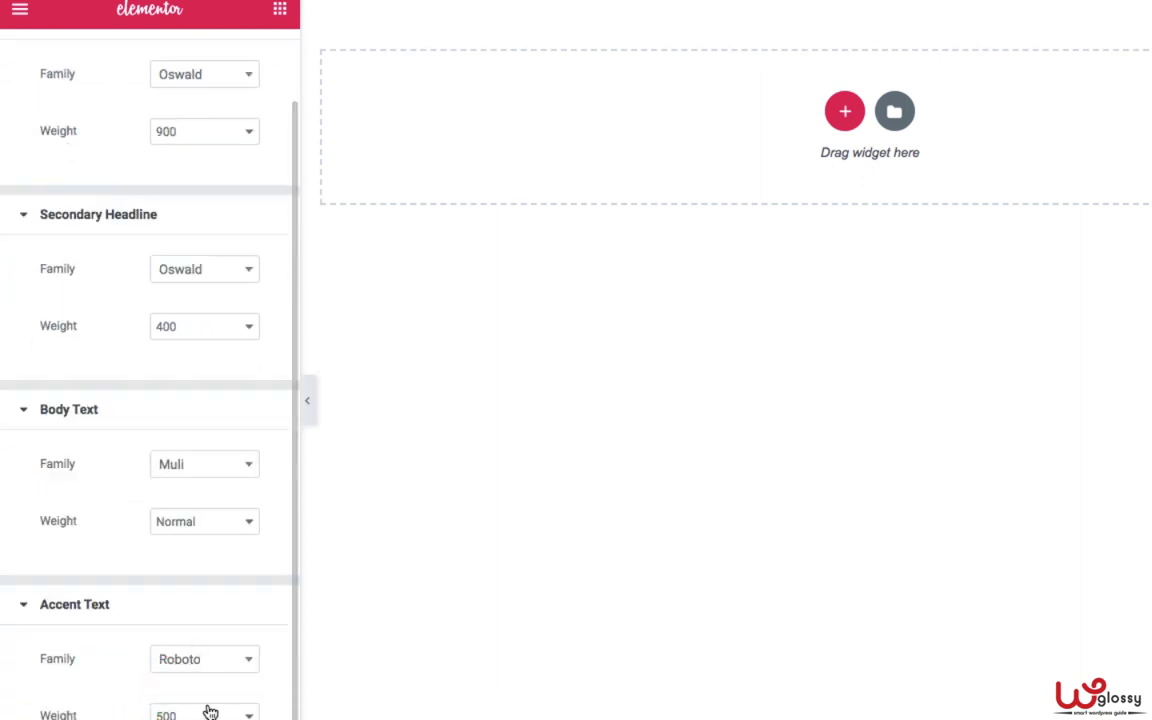
# - Leave the default font settings and add a one-column section to the page, keeping its content width Boxed
pyautogui.scroll(2, 210, 712)
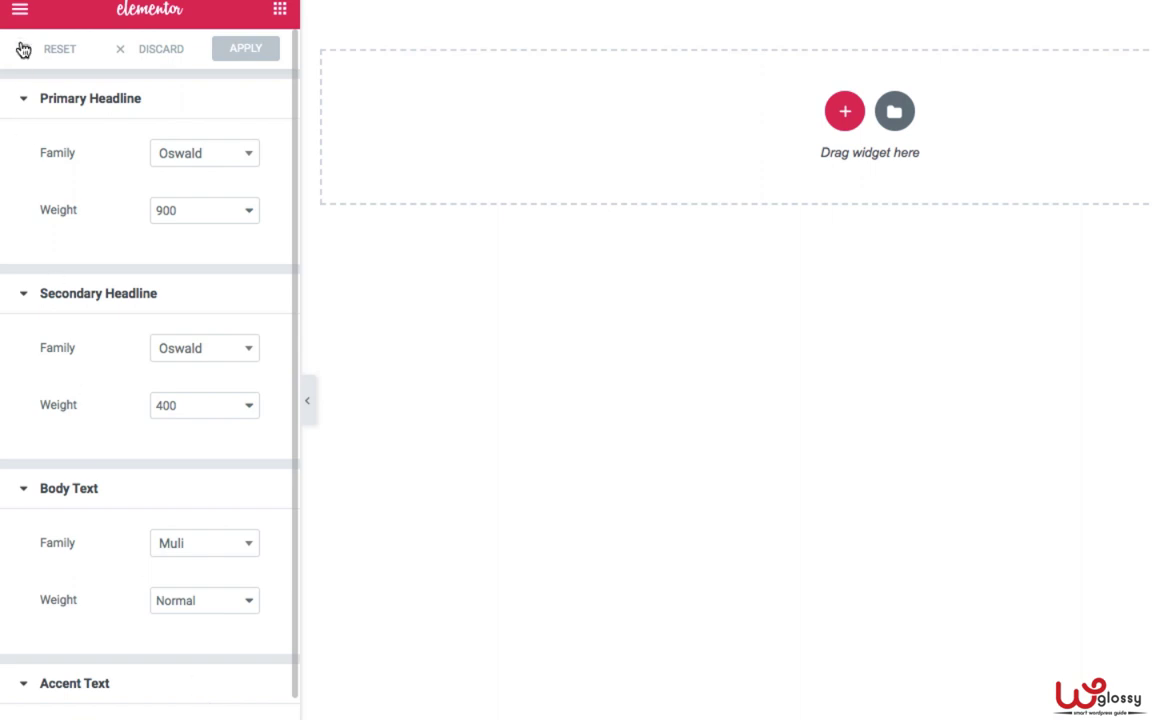
pyautogui.click(22, 12)
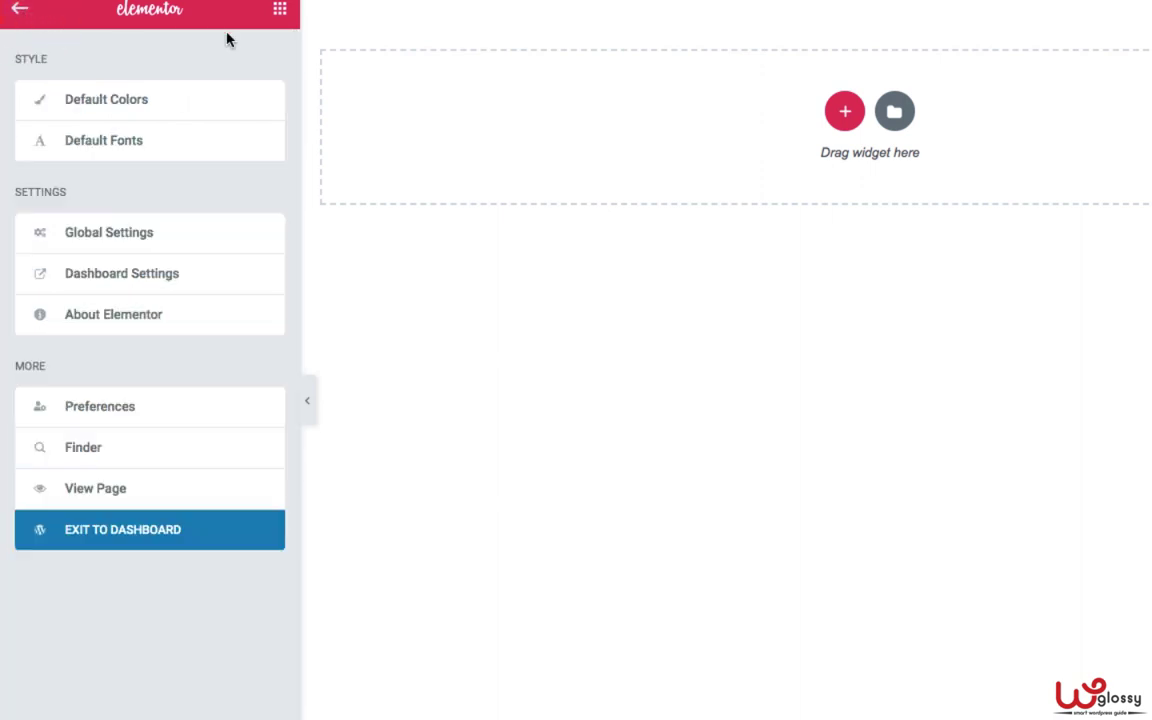
pyautogui.click(279, 12)
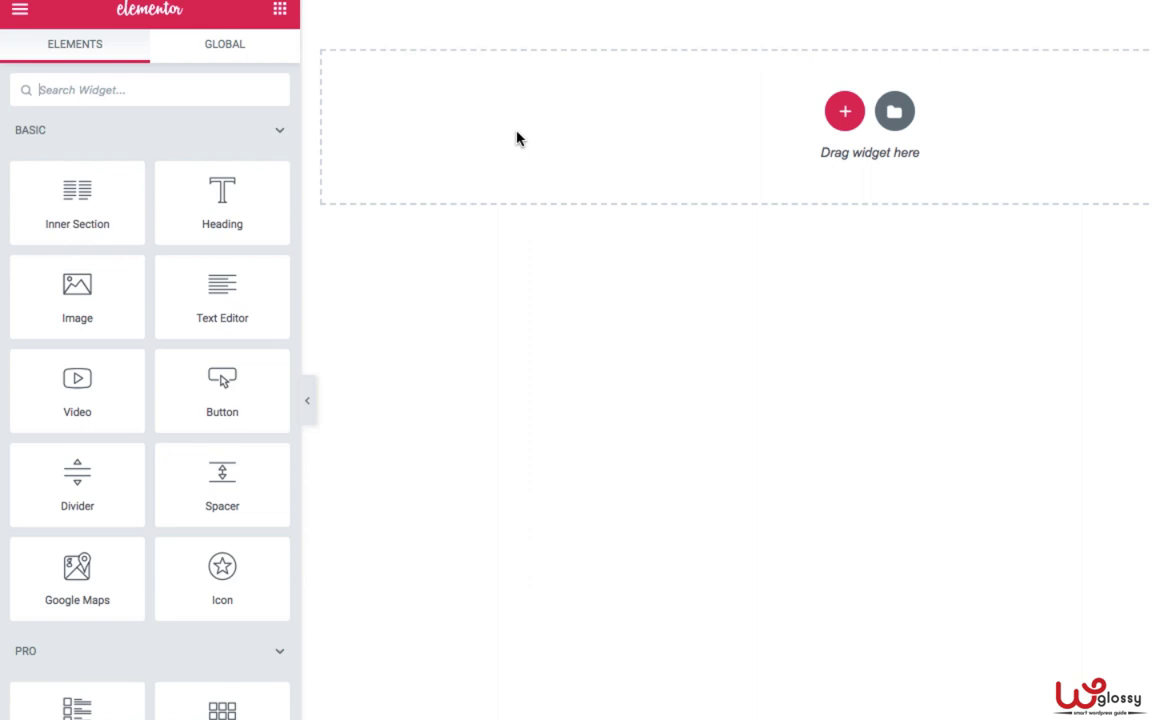
pyautogui.click(843, 113)
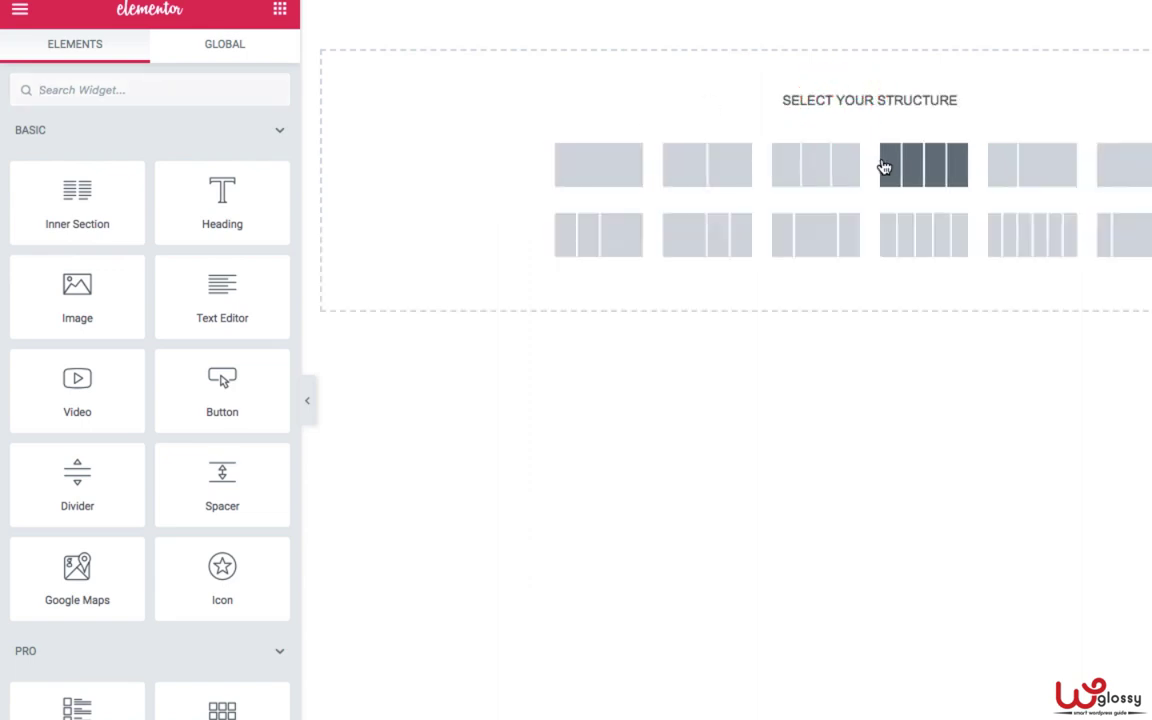
pyautogui.click(605, 183)
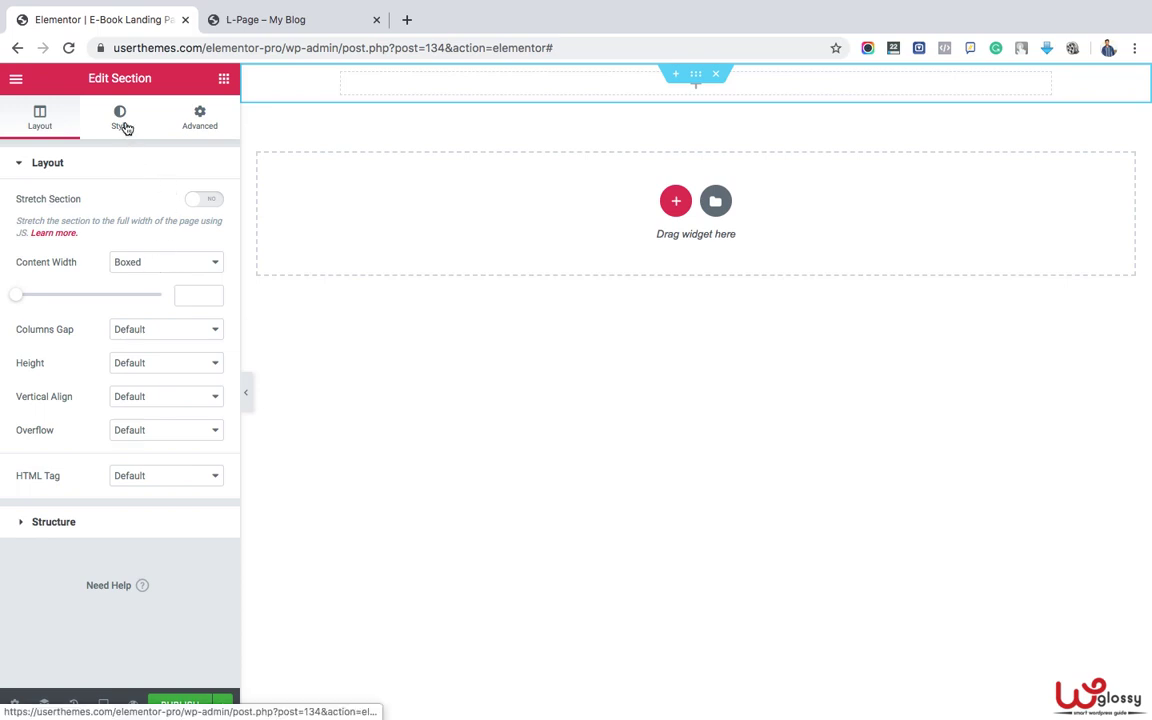
pyautogui.click(142, 263)
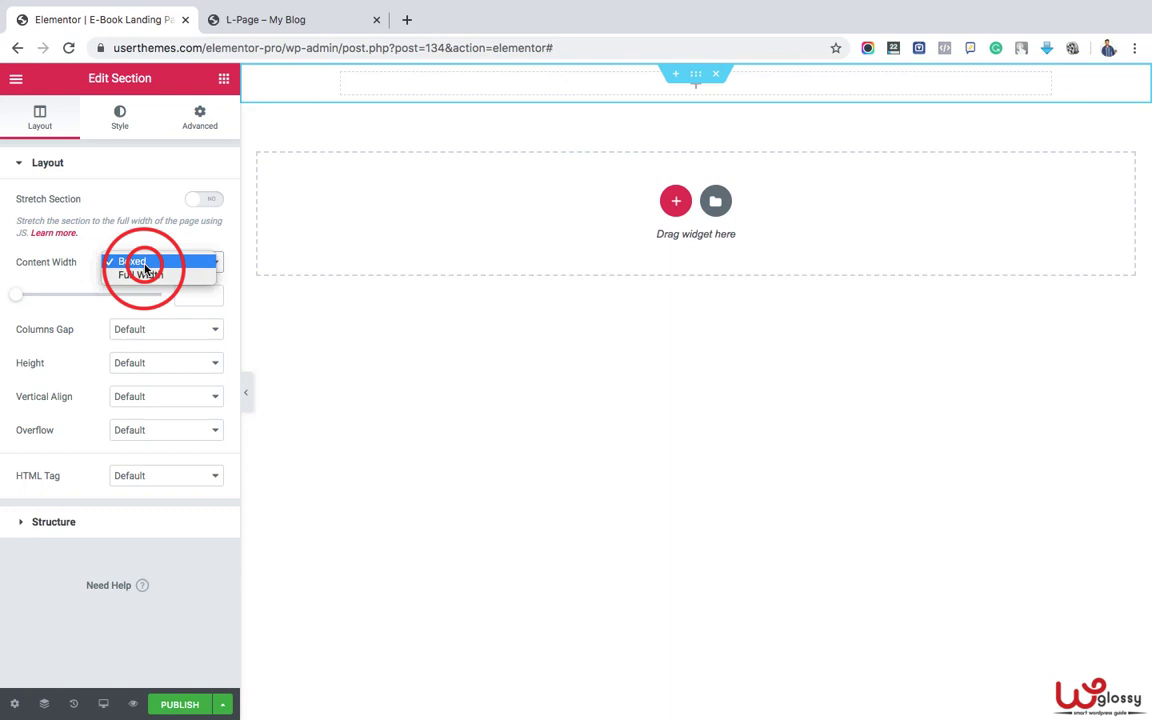
pyautogui.click(140, 262)
# - Give the new section a classic background with the color #4DC0F2
pyautogui.click(124, 128)
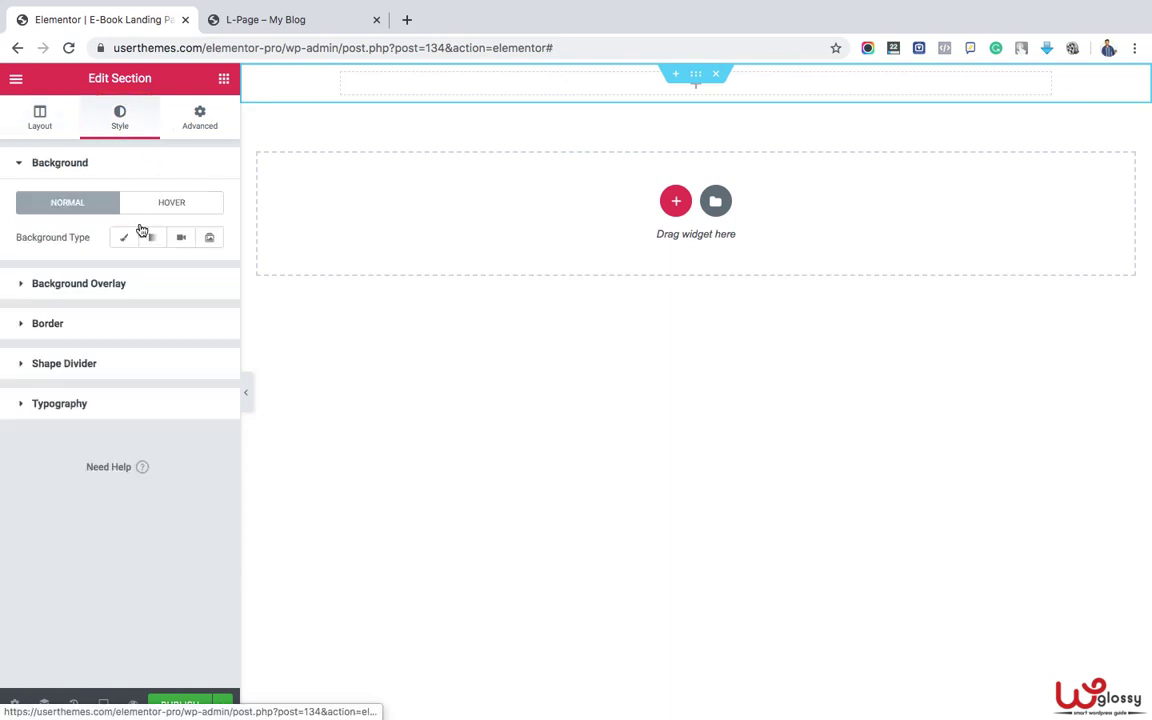
pyautogui.click(125, 240)
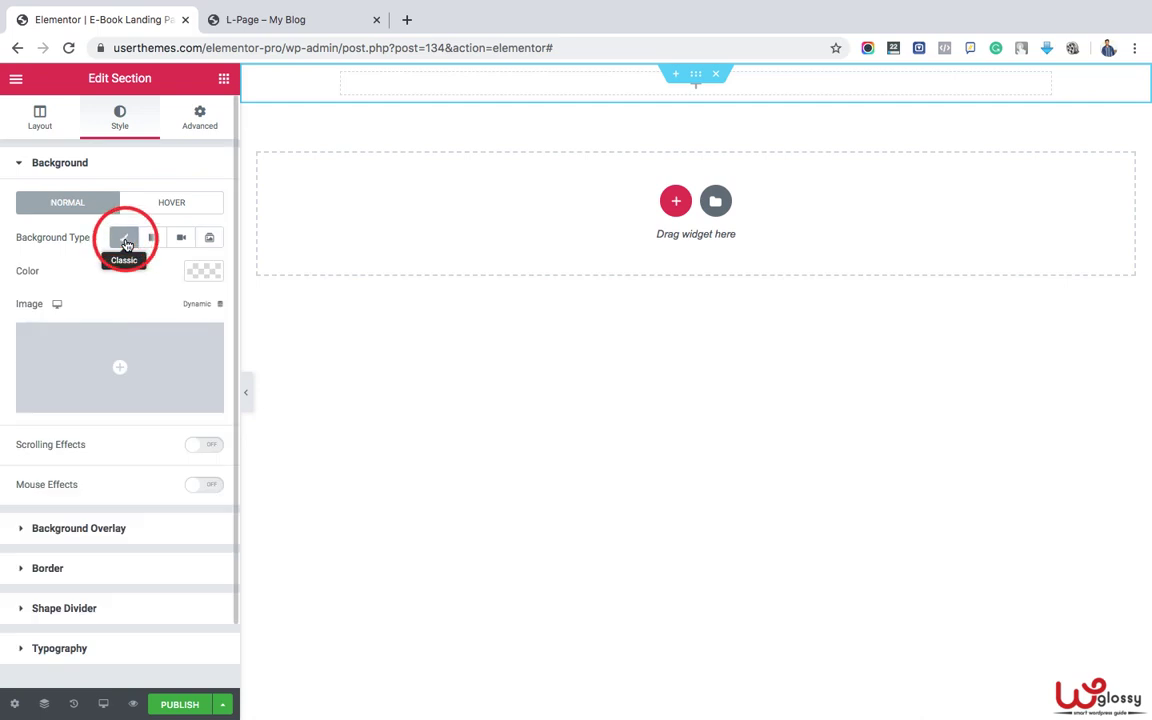
pyautogui.click(210, 274)
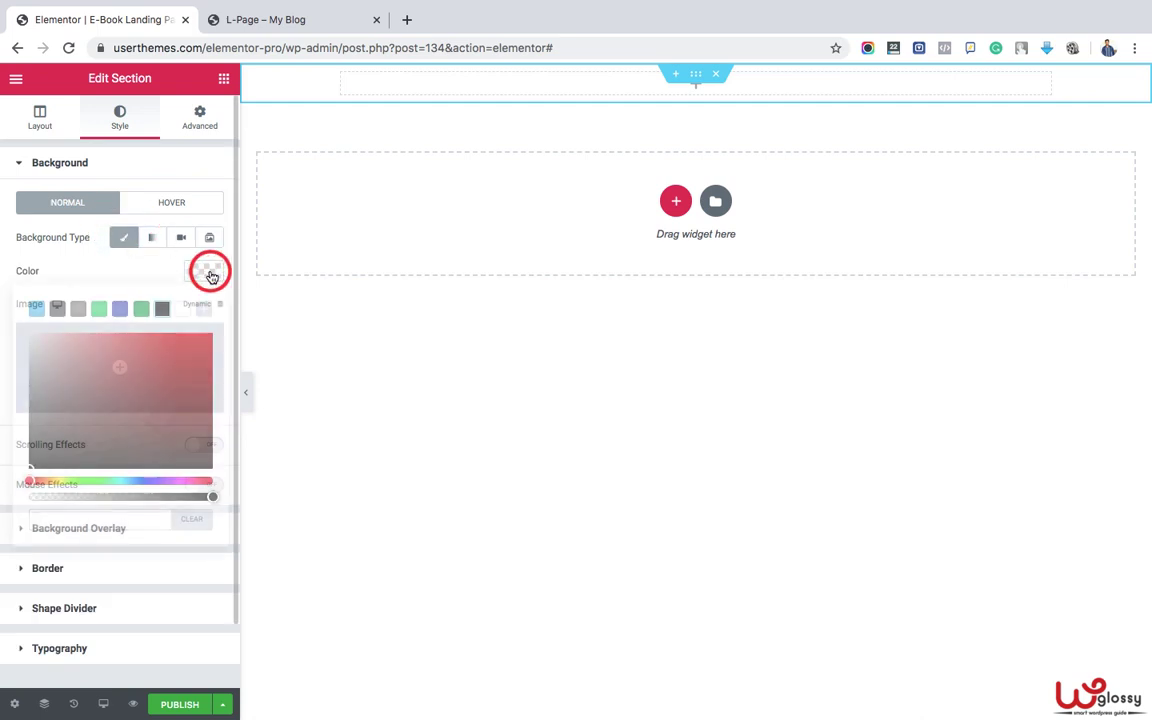
pyautogui.click(38, 309)
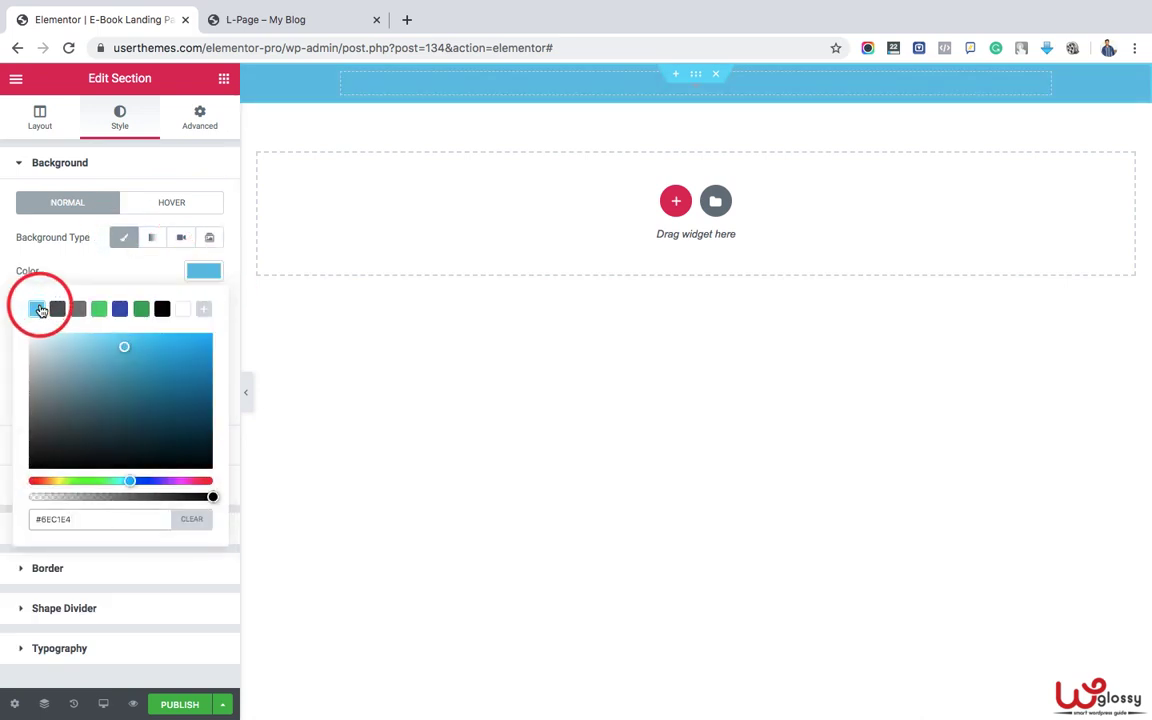
pyautogui.doubleClick(55, 518)
pyautogui.write('#4DC0F2')
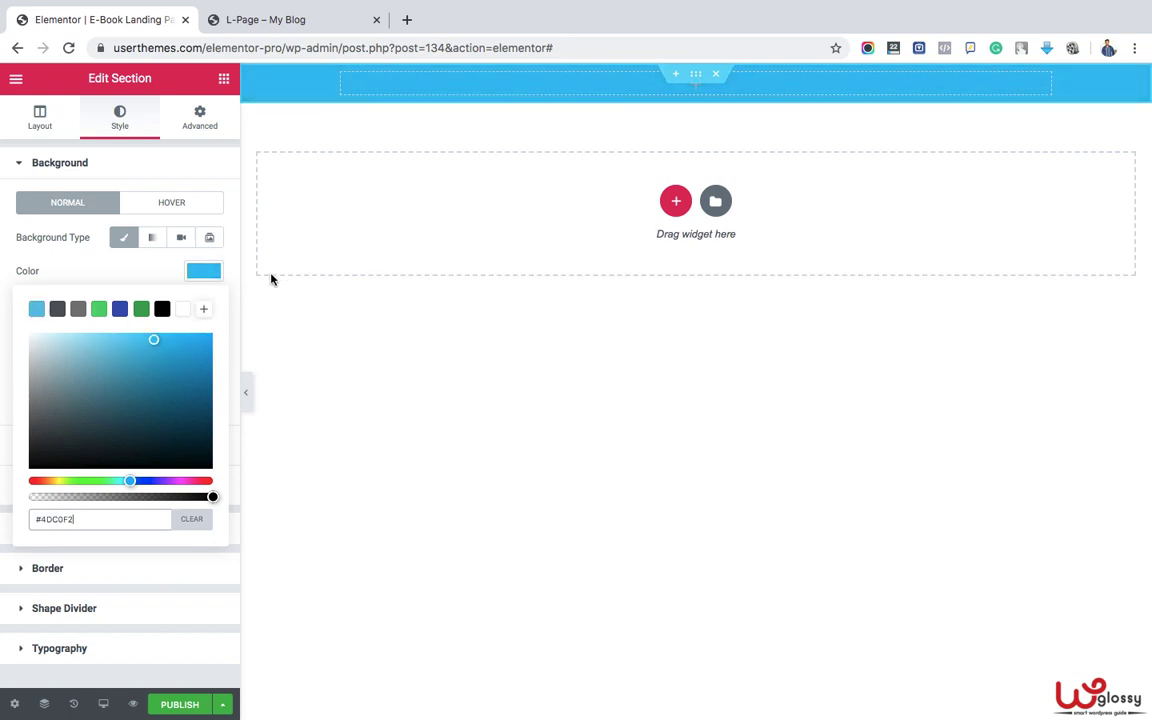
pyautogui.click(231, 270)
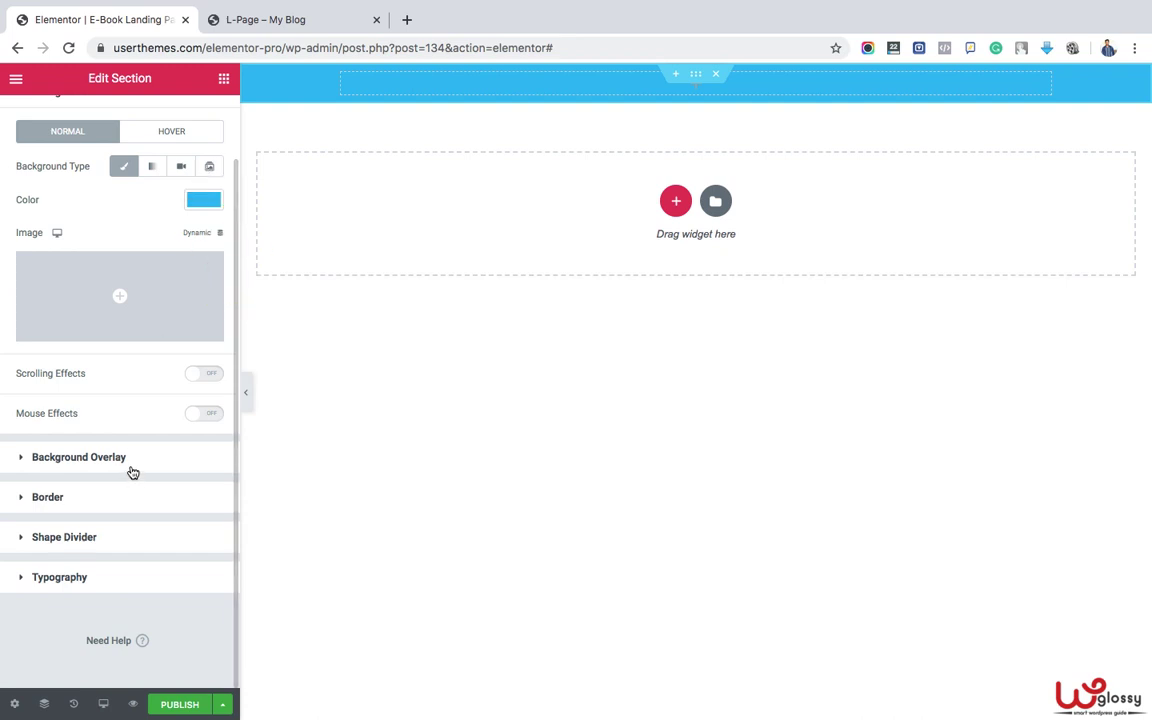
# - Add a Heading widget to the blue section and clear its placeholder text
pyautogui.click(224, 81)
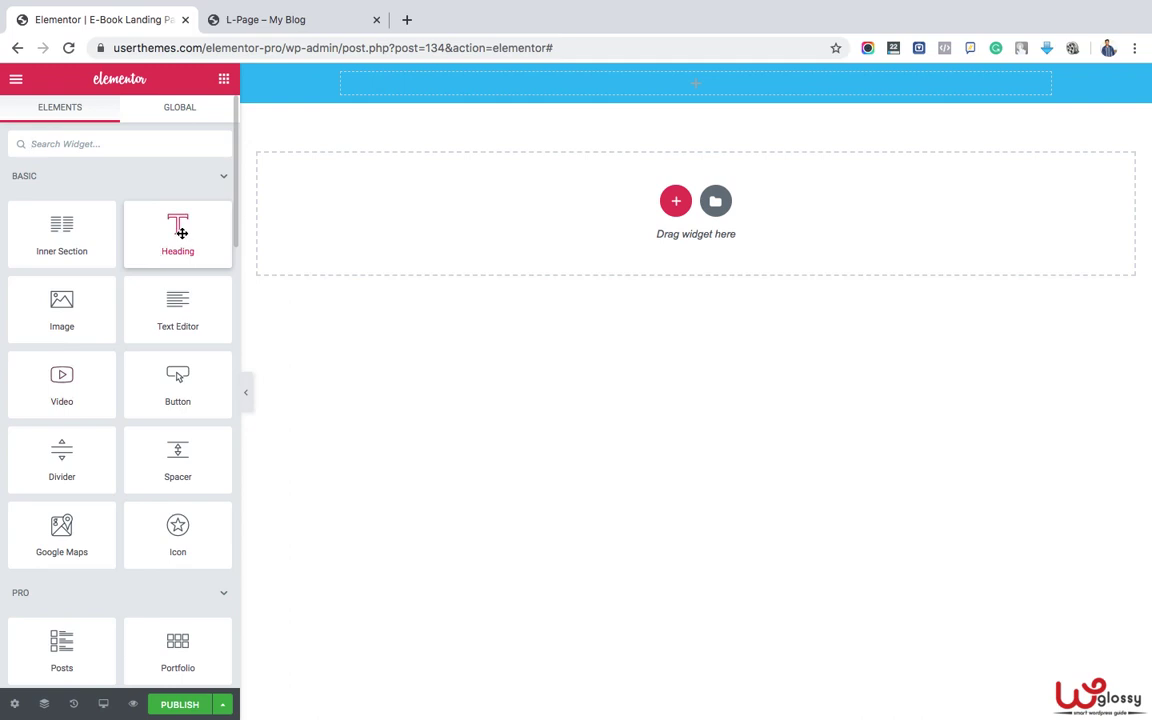
pyautogui.moveTo(179, 228); pyautogui.dragTo(700, 80)
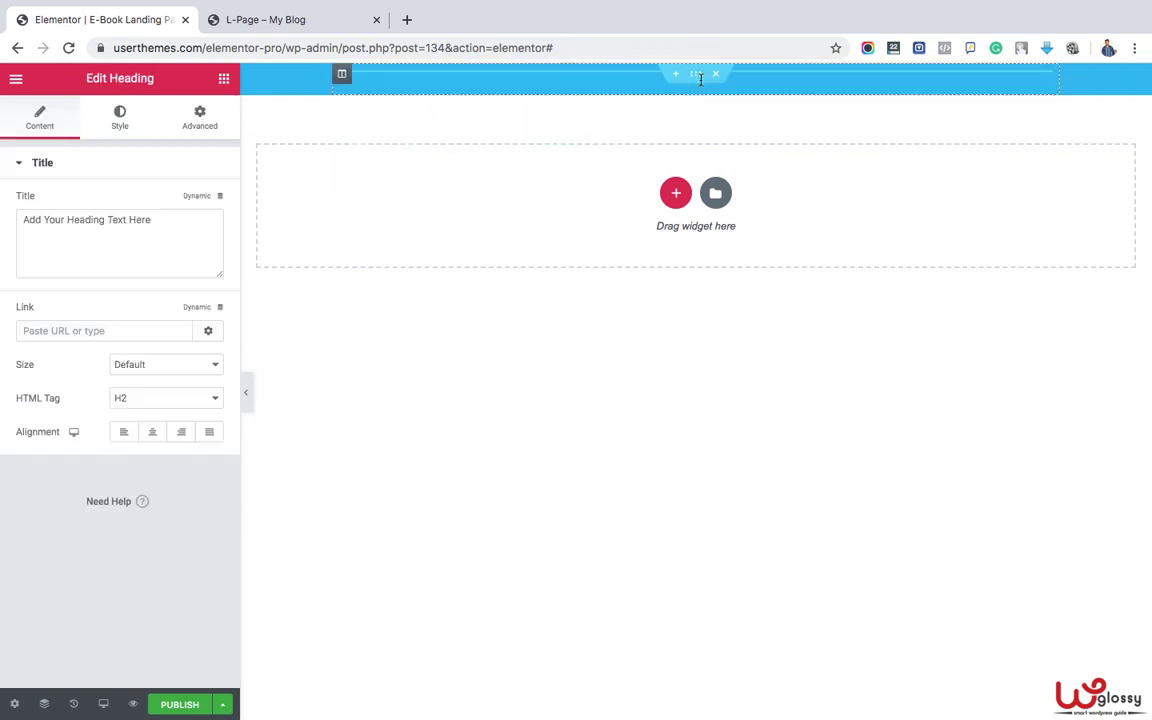
pyautogui.doubleClick(578, 85)
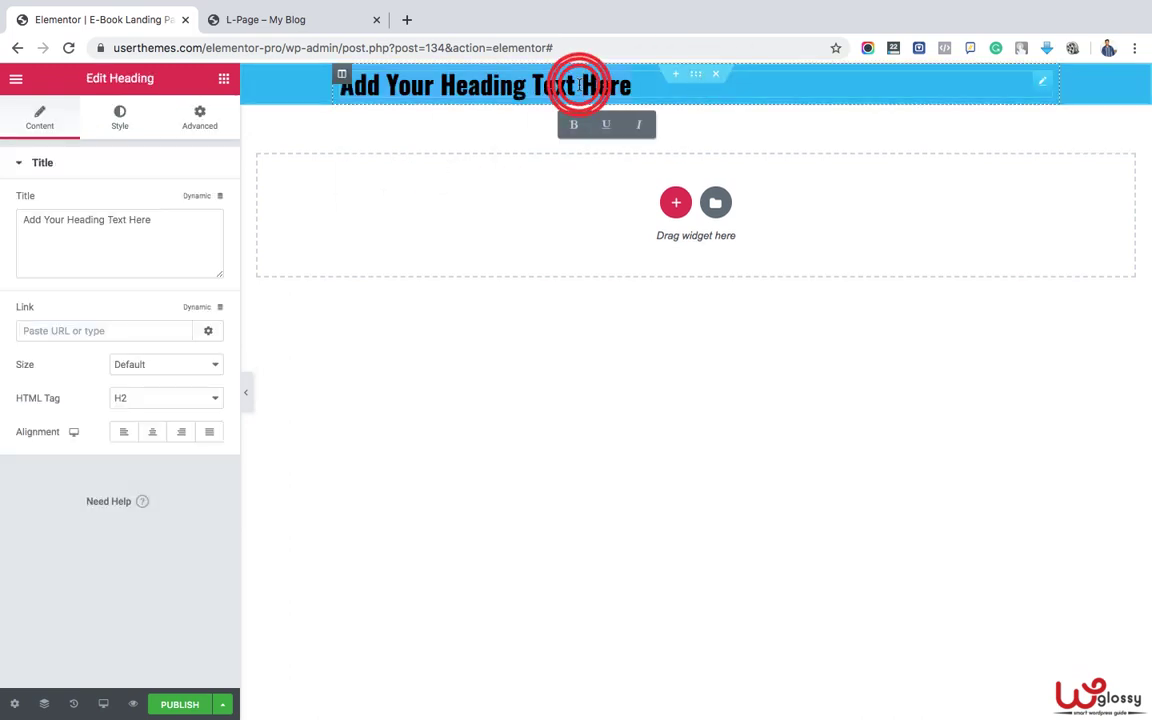
pyautogui.click(643, 87)
pyautogui.moveTo(643, 87); pyautogui.dragTo(308, 78)
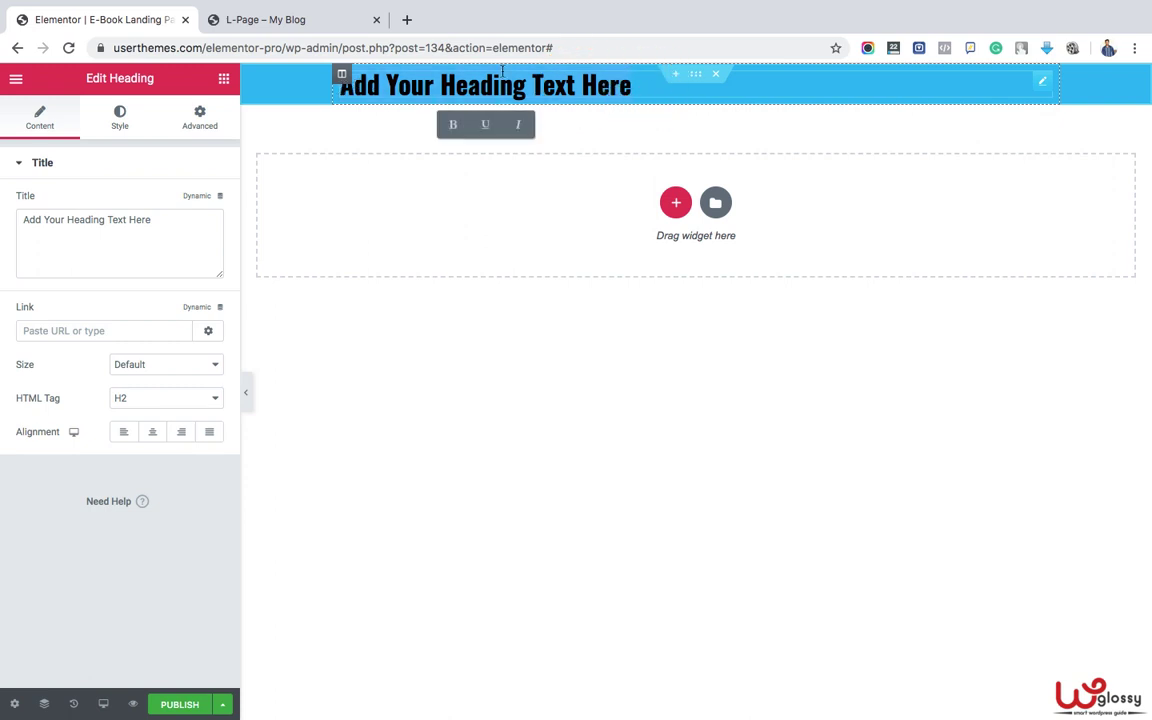
pyautogui.click(644, 86)
pyautogui.press('BackSpace')
pyautogui.press('BackSpace')
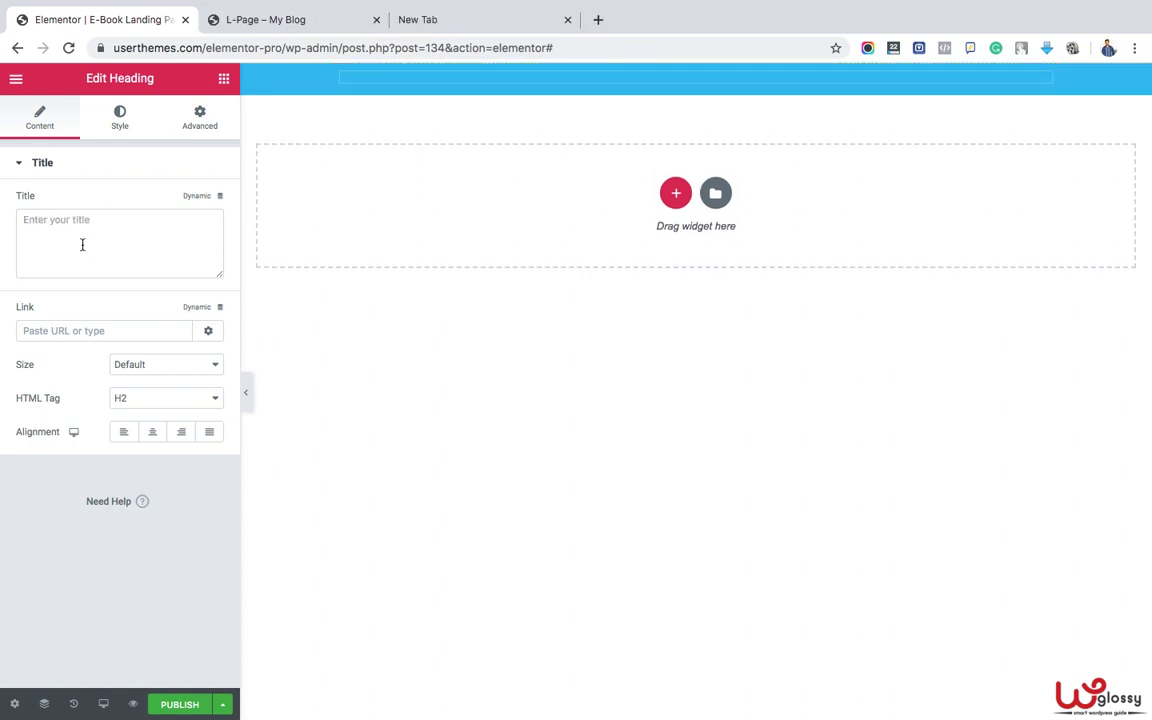
# - Set the heading title to "Download Our Affiliate Marketing E-Book and Make $1000 In Every Month" and center it
pyautogui.click(77, 227)
pyautogui.write('Download Our Affiliate Marketing E-Book and Make $1000 in Every Month')
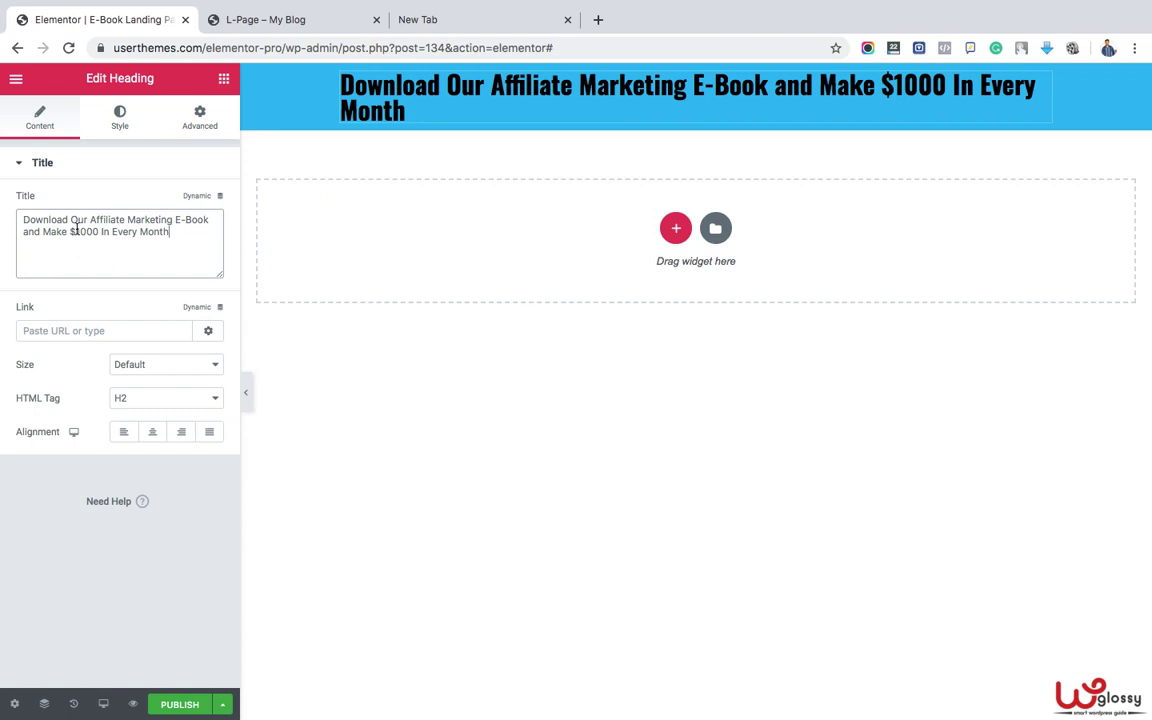
pyautogui.click(400, 97)
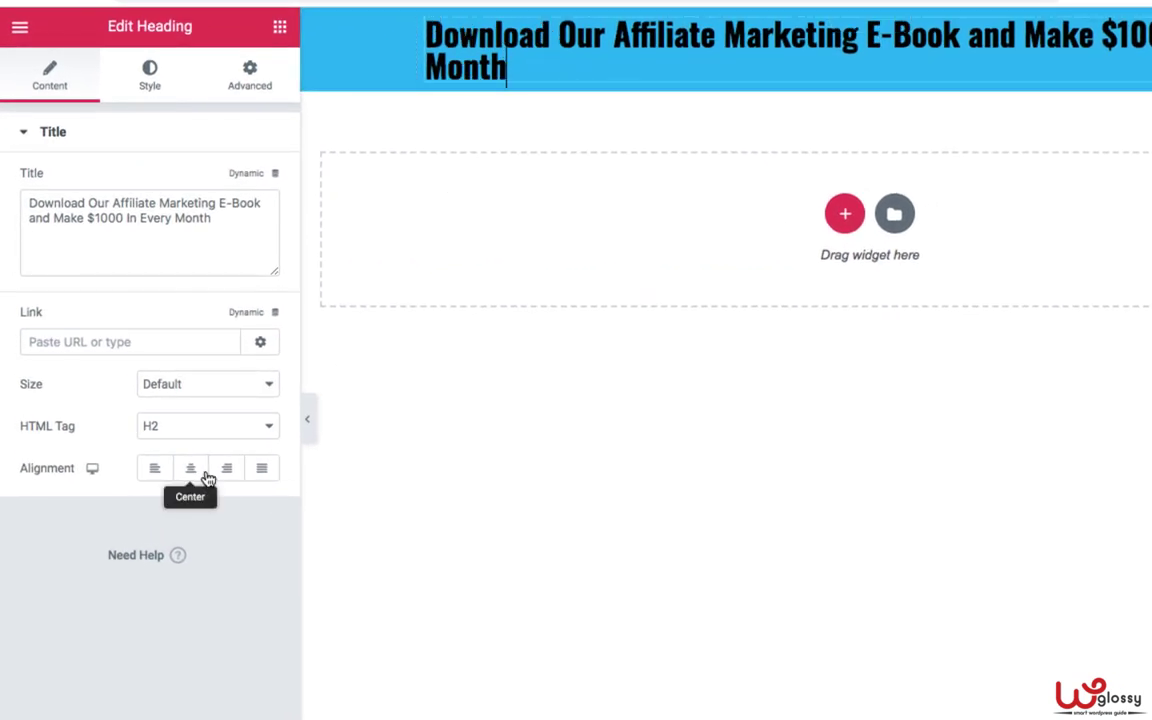
pyautogui.click(191, 470)
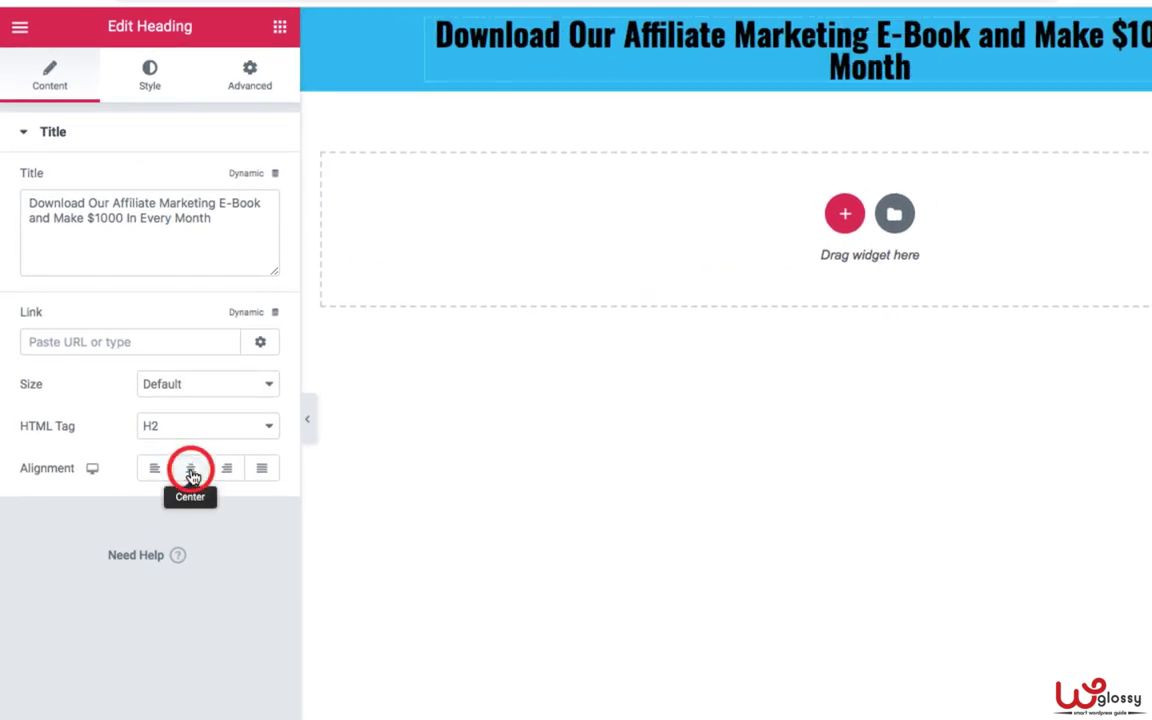
# - Set the heading's typography to size 53 px, line height 1.2 em and letter spacing -2.7
pyautogui.click(153, 80)
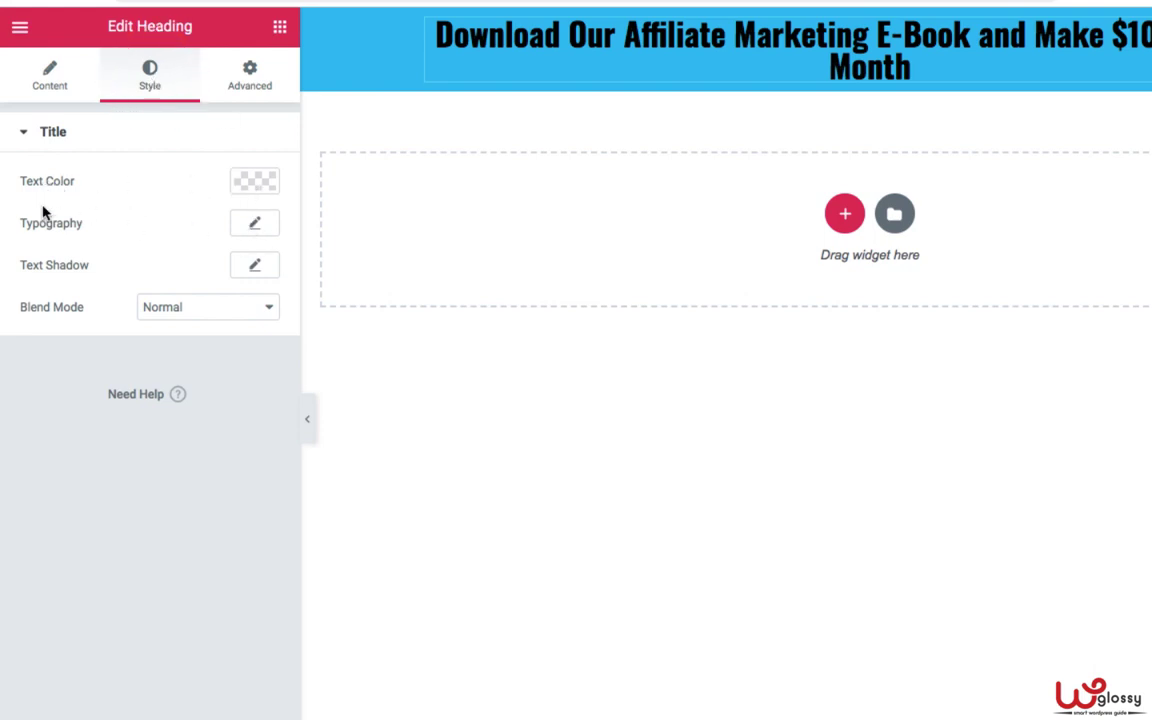
pyautogui.moveTo(20, 226); pyautogui.dragTo(85, 228)
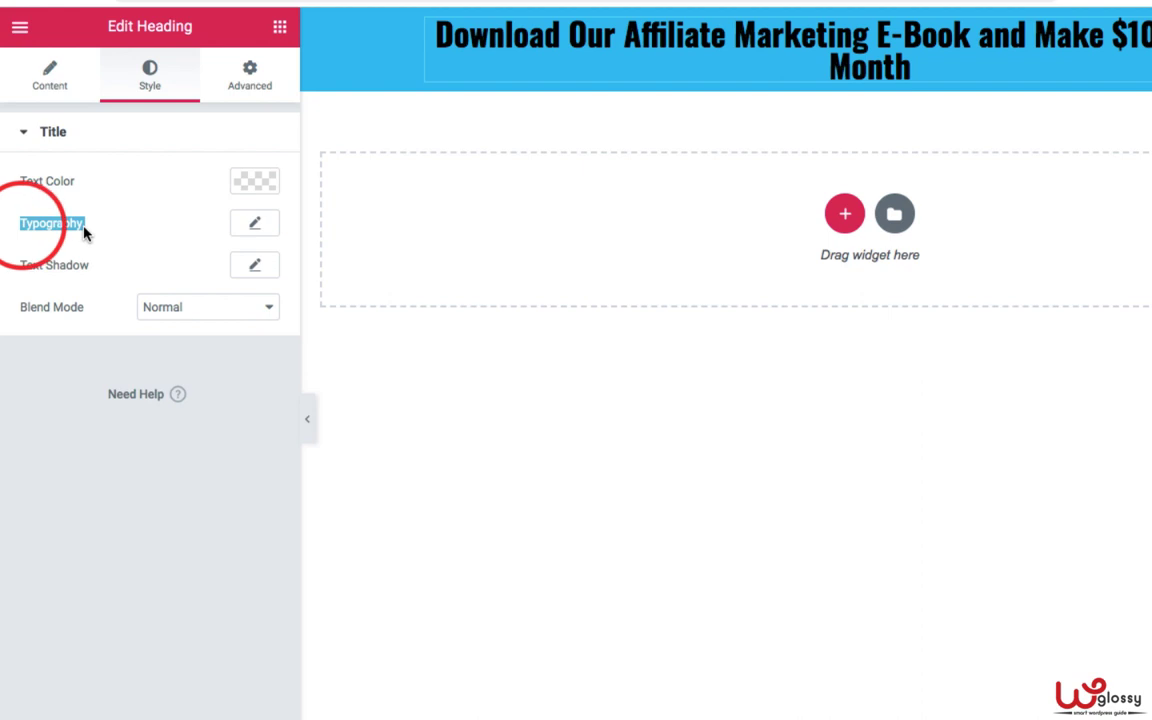
pyautogui.click(255, 223)
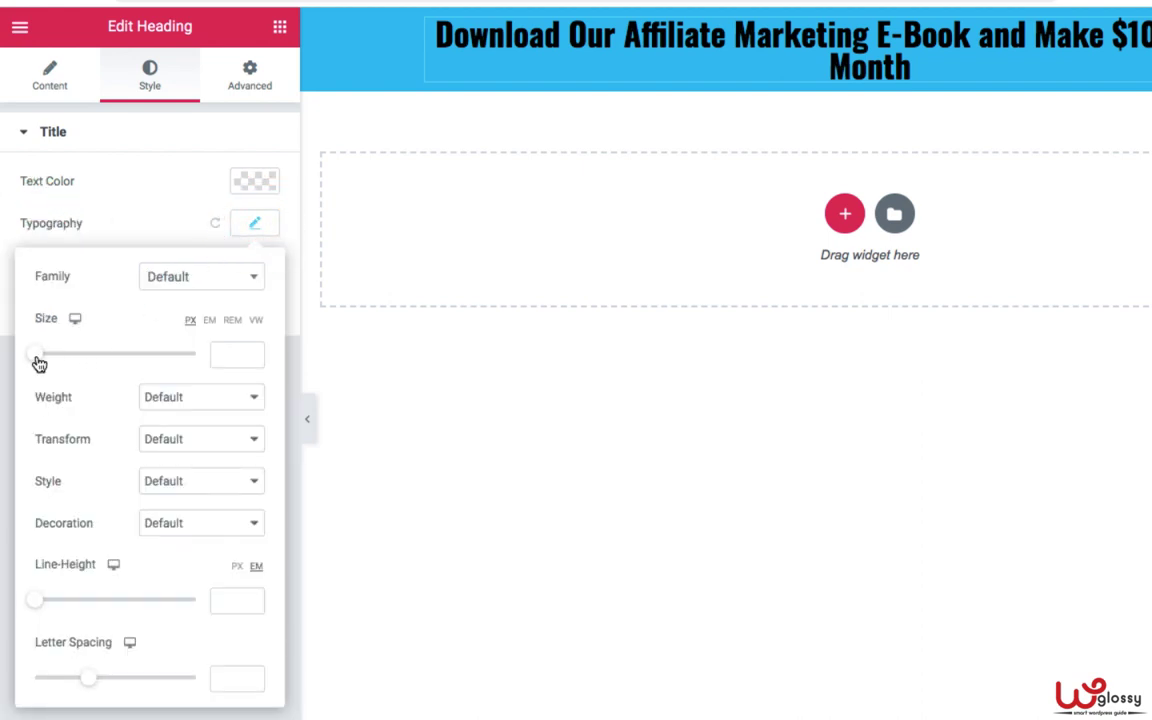
pyautogui.moveTo(38, 363); pyautogui.dragTo(81, 364)
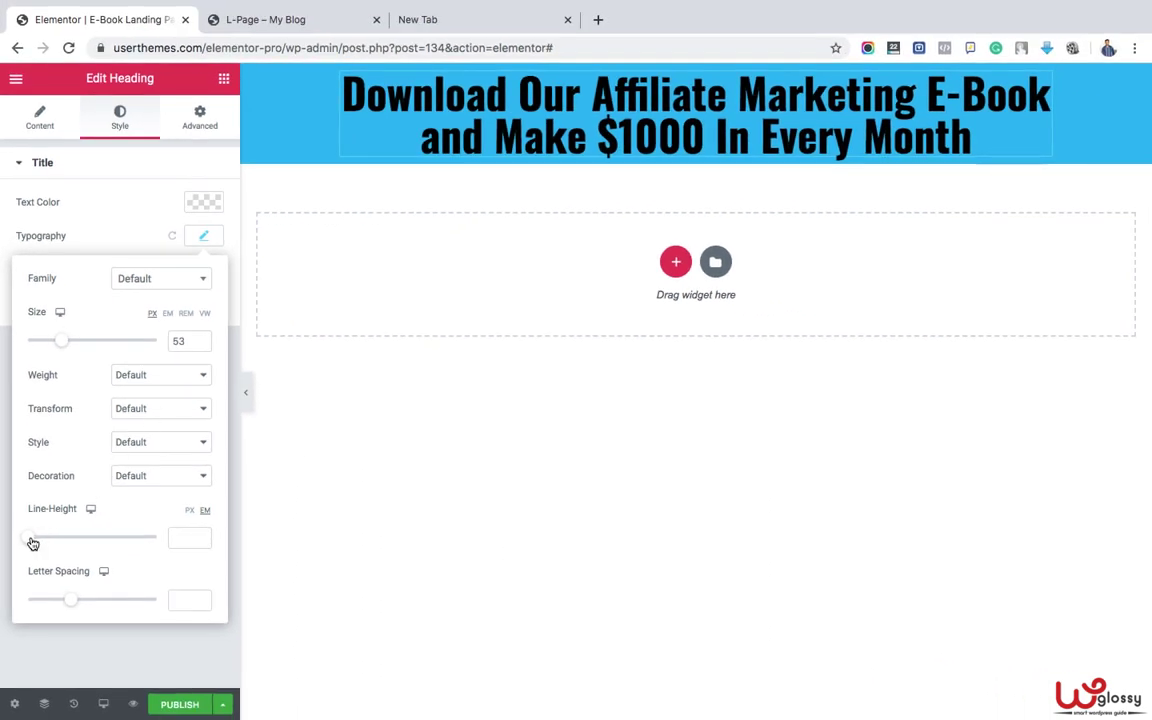
pyautogui.moveTo(32, 543); pyautogui.dragTo(47, 543)
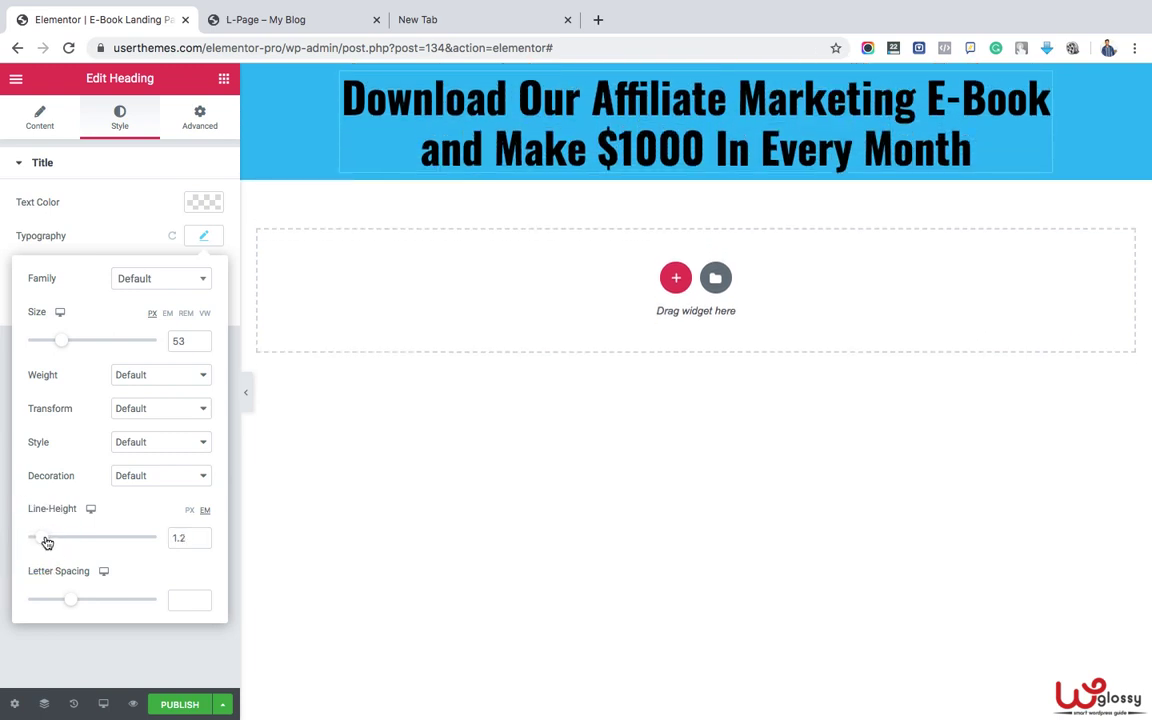
pyautogui.moveTo(72, 606); pyautogui.dragTo(48, 600)
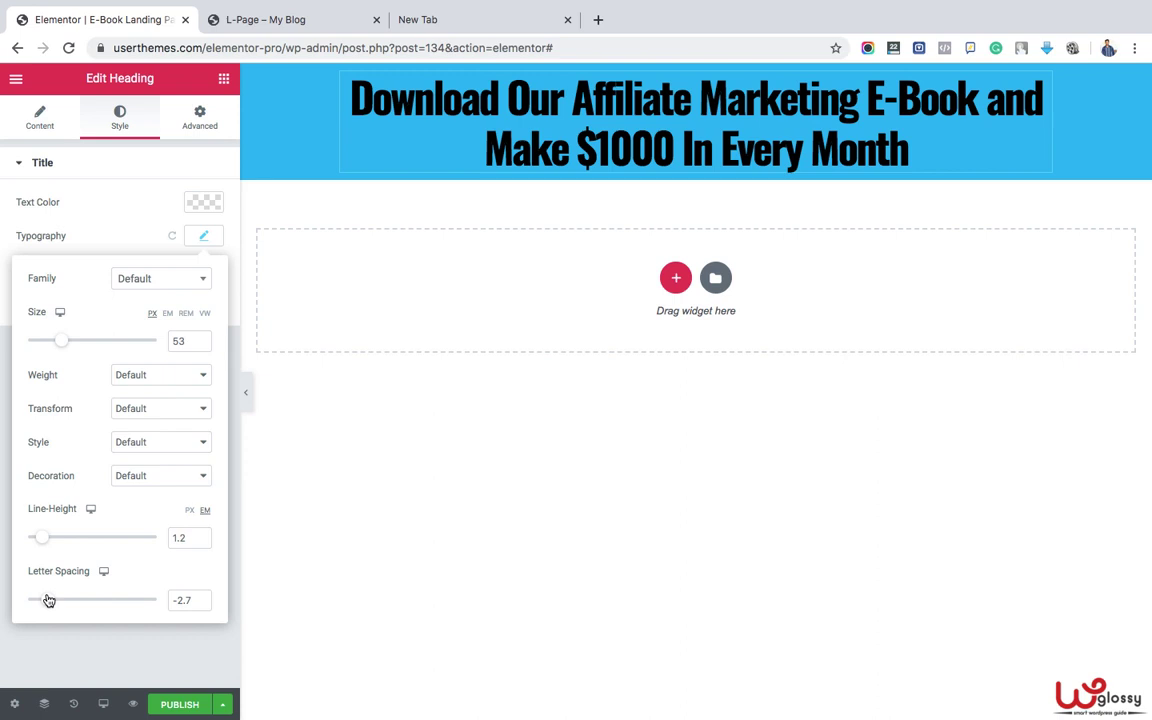
pyautogui.click(202, 238)
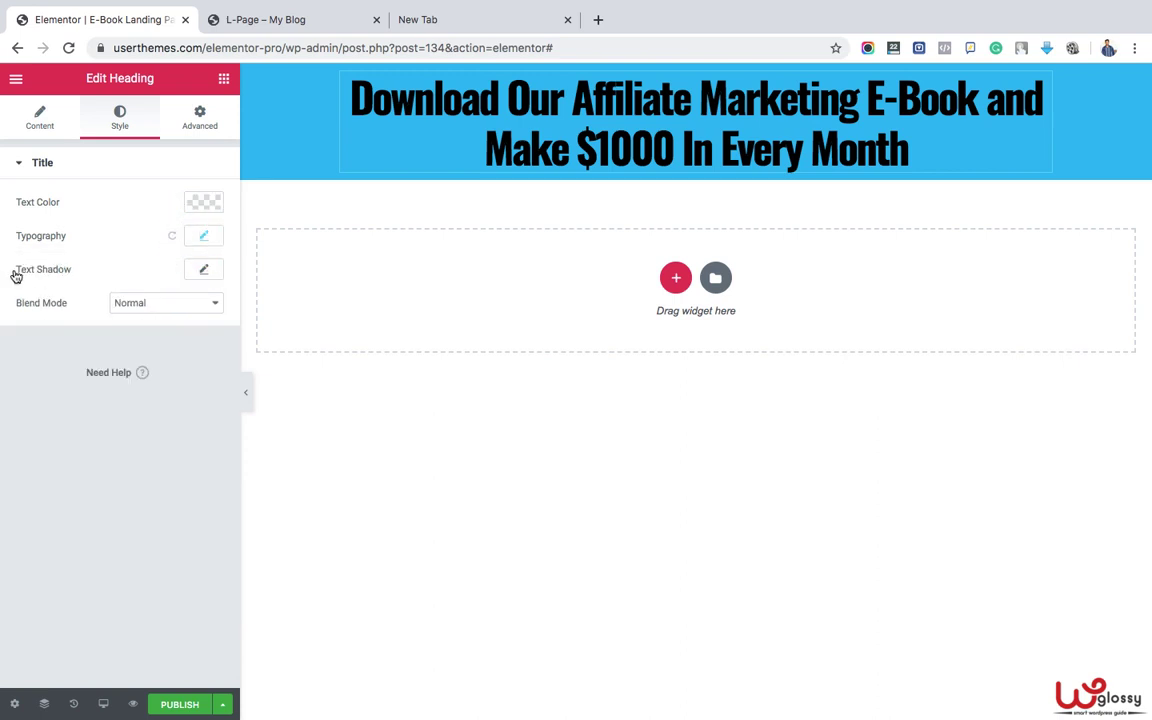
# - Add a text shadow to the heading and shift it slightly horizontally and vertically
pyautogui.moveTo(16, 276); pyautogui.dragTo(73, 270)
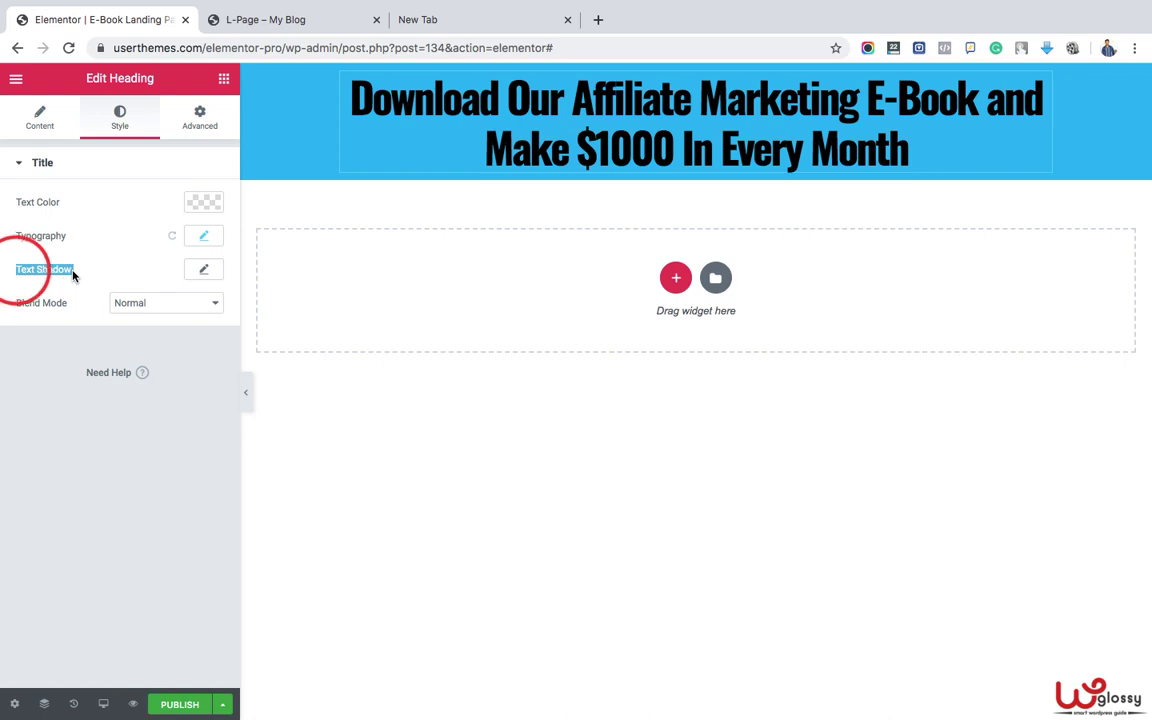
pyautogui.click(200, 272)
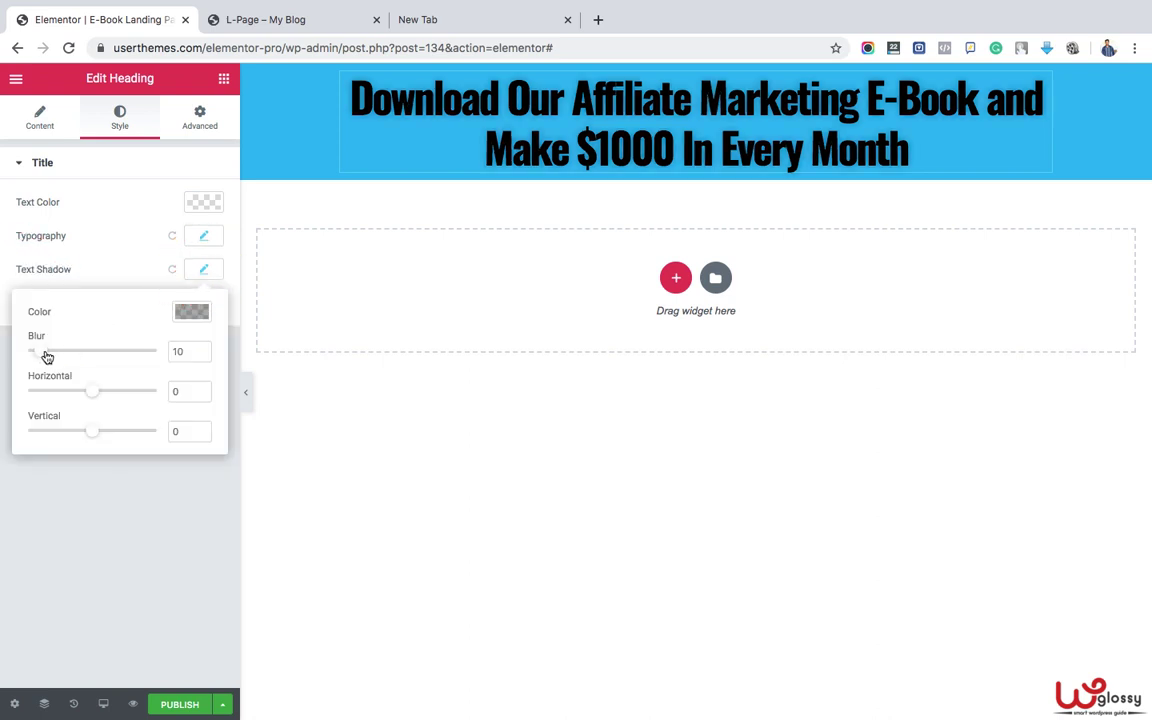
pyautogui.click(95, 396)
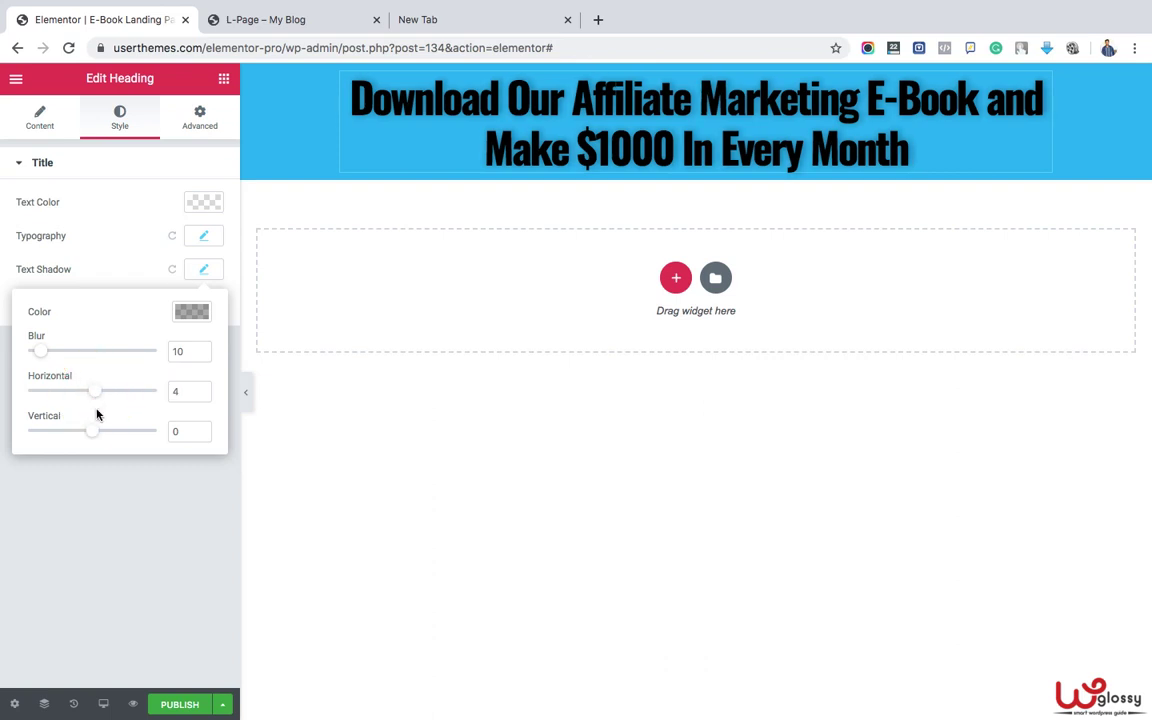
pyautogui.click(96, 436)
pyautogui.click(96, 436)
pyautogui.click(97, 395)
pyautogui.click(97, 394)
pyautogui.click(96, 394)
# - Set the heading's entrance animation to Fade In in its motion effects
pyautogui.click(198, 130)
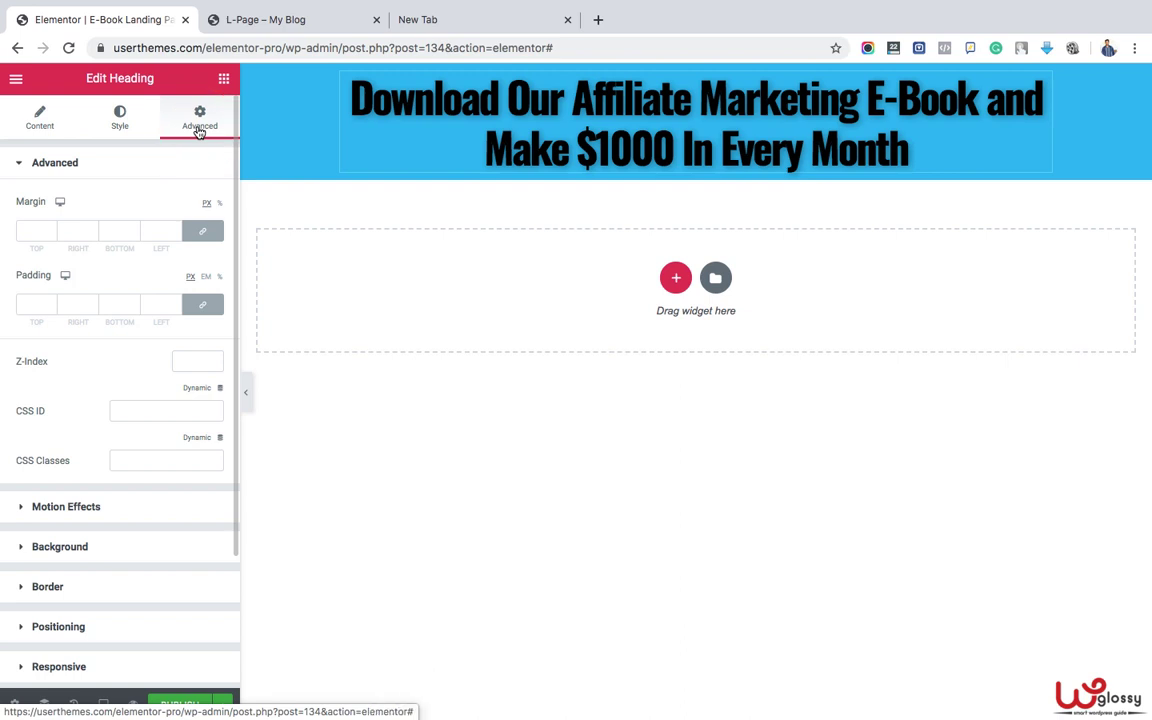
pyautogui.scroll(-3, 116, 365)
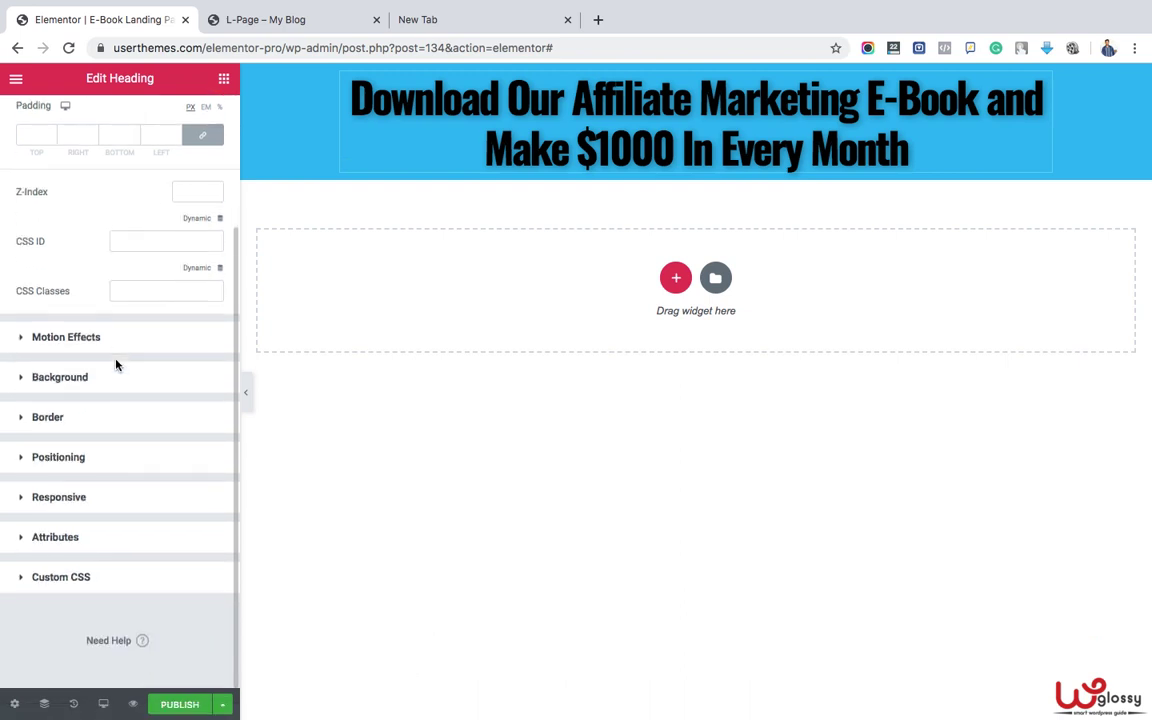
pyautogui.click(34, 338)
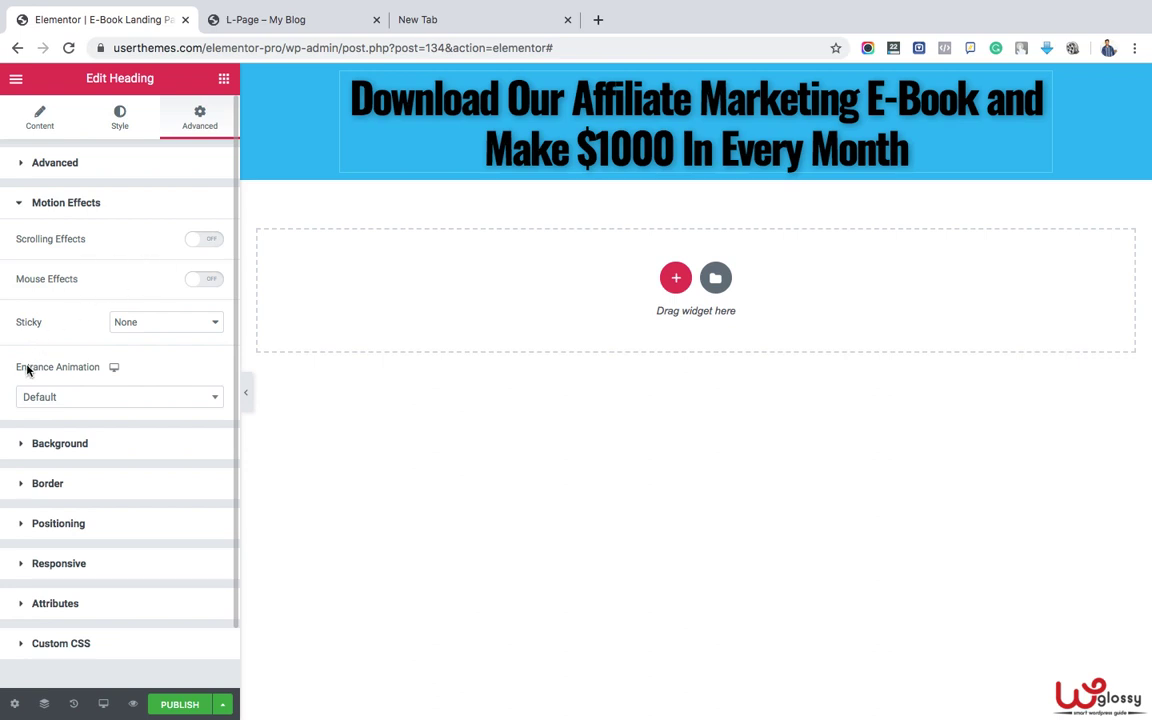
pyautogui.moveTo(16, 370); pyautogui.dragTo(95, 368)
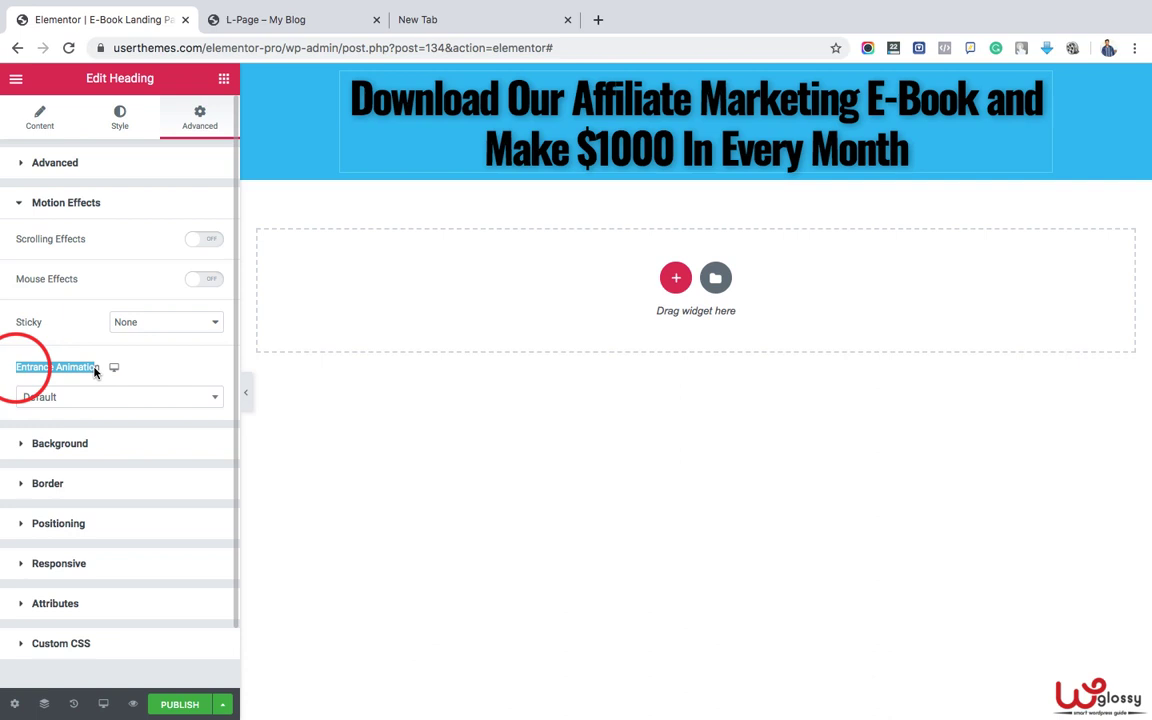
pyautogui.click(113, 399)
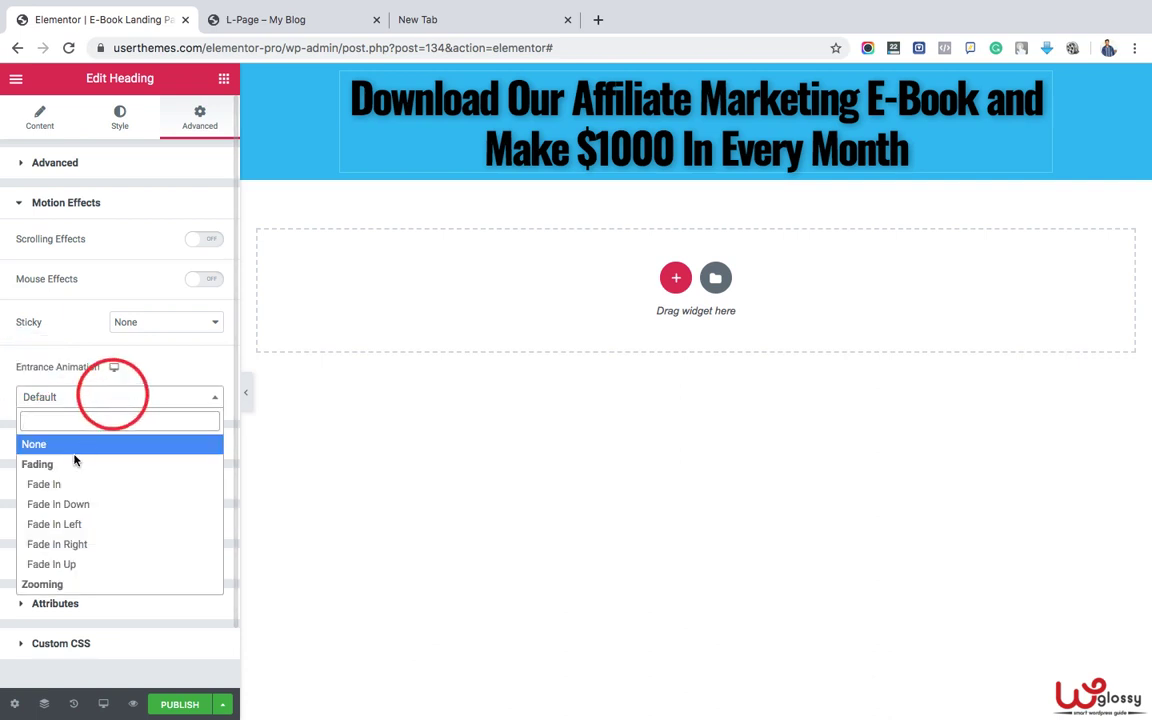
pyautogui.click(71, 485)
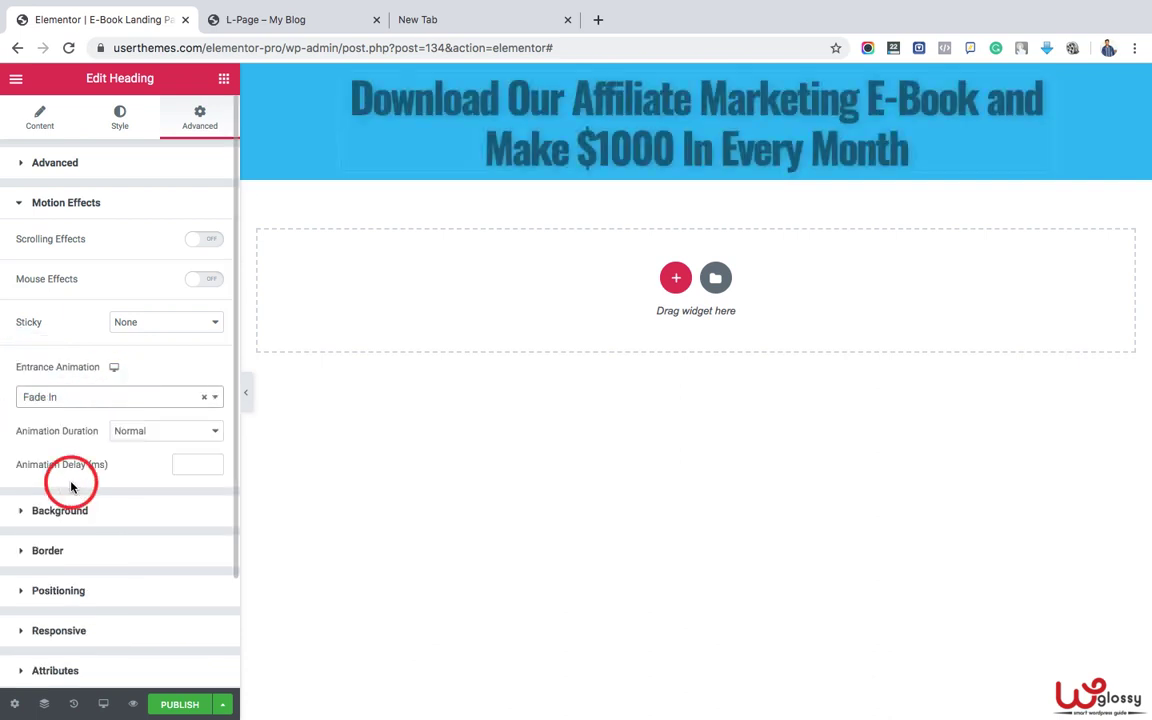
# - Try the Zoom In entrance animation on the heading and look through the animation duration options
pyautogui.click(105, 397)
pyautogui.scroll(-1, 90, 524)
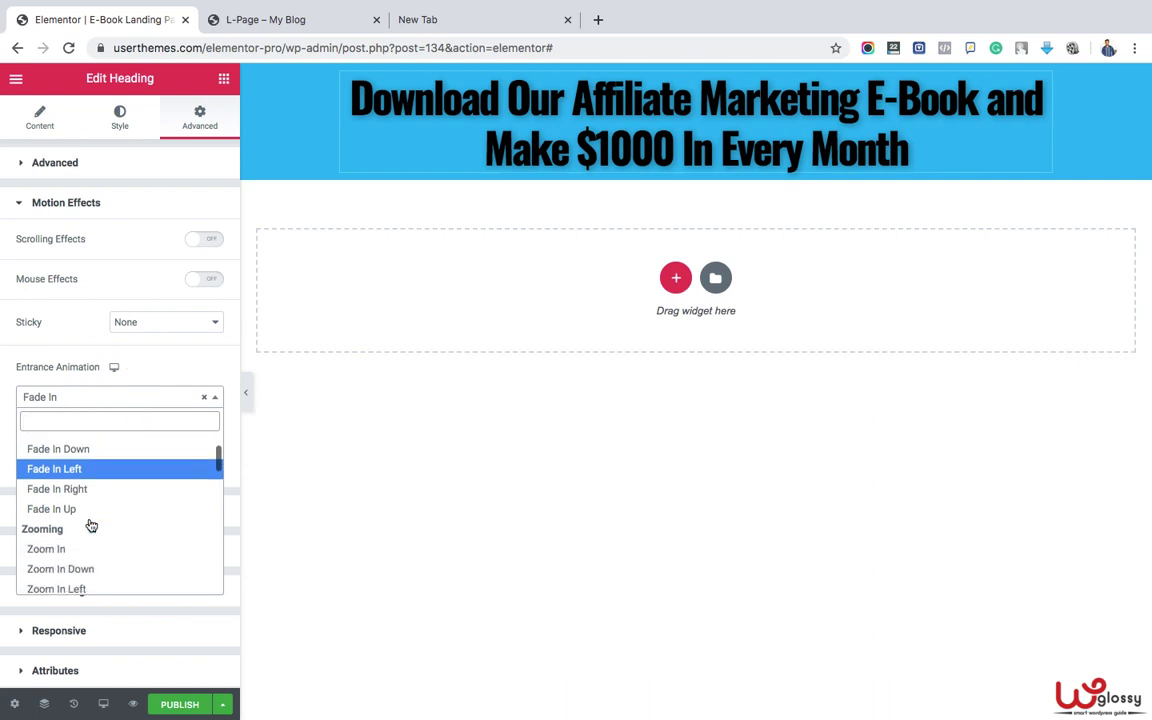
pyautogui.click(83, 550)
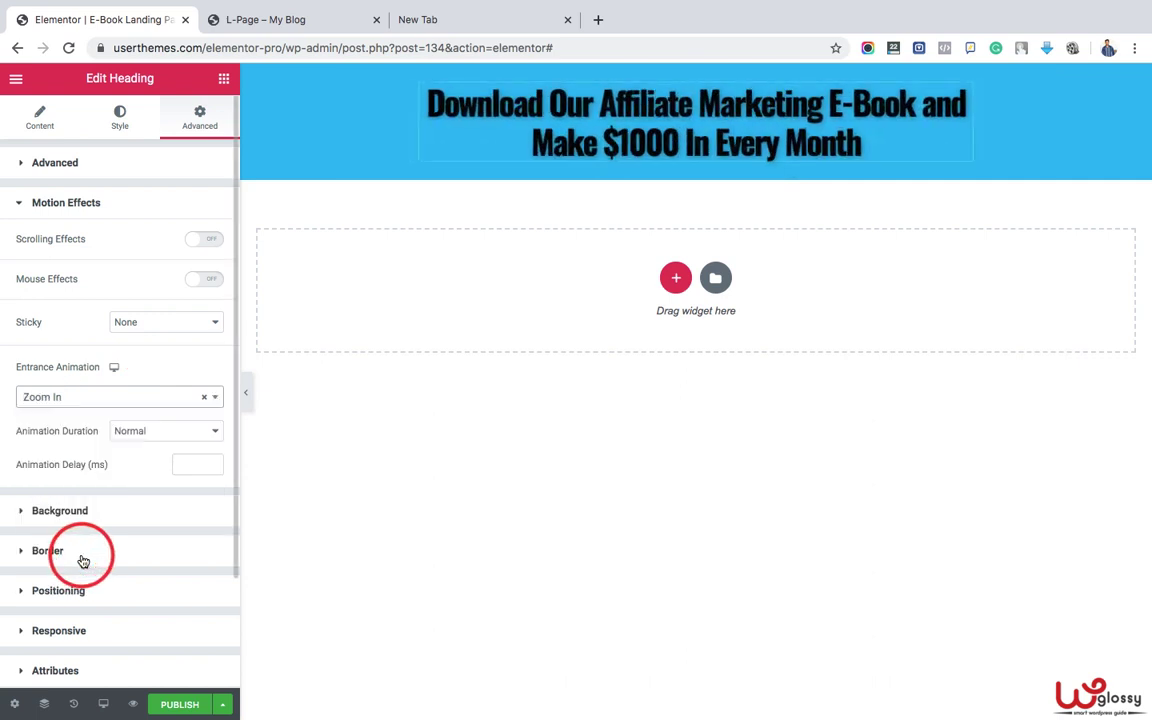
pyautogui.scroll(-1, 83, 560)
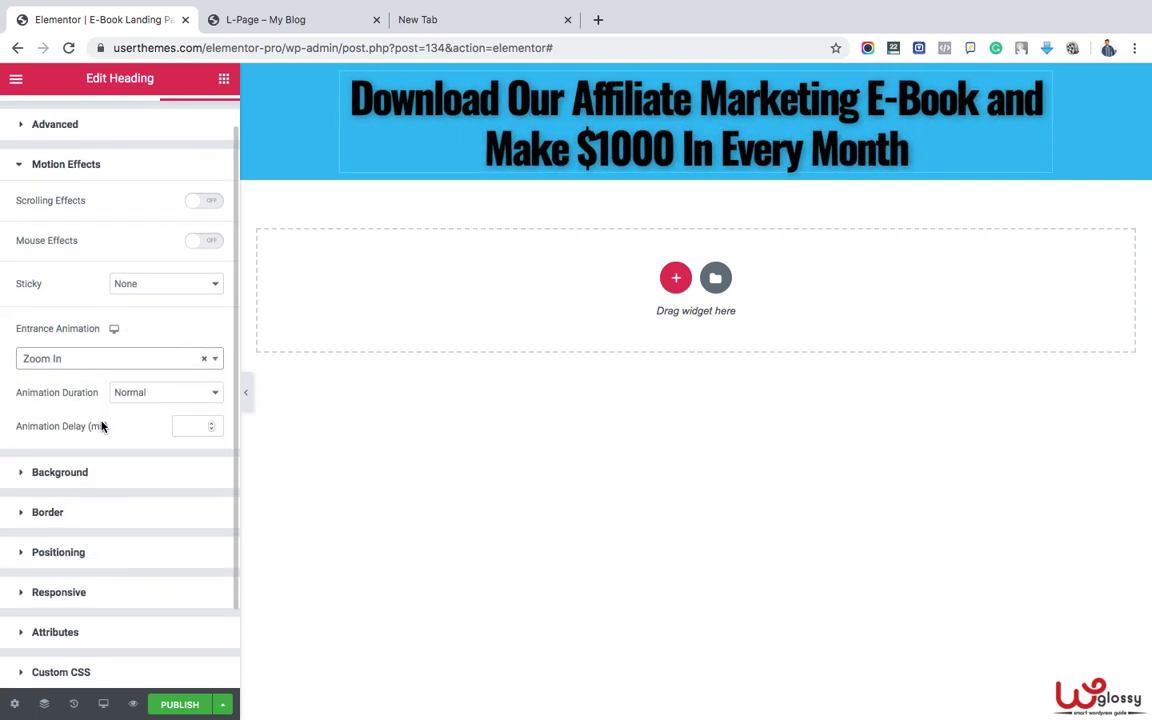
pyautogui.click(132, 396)
pyautogui.click(74, 402)
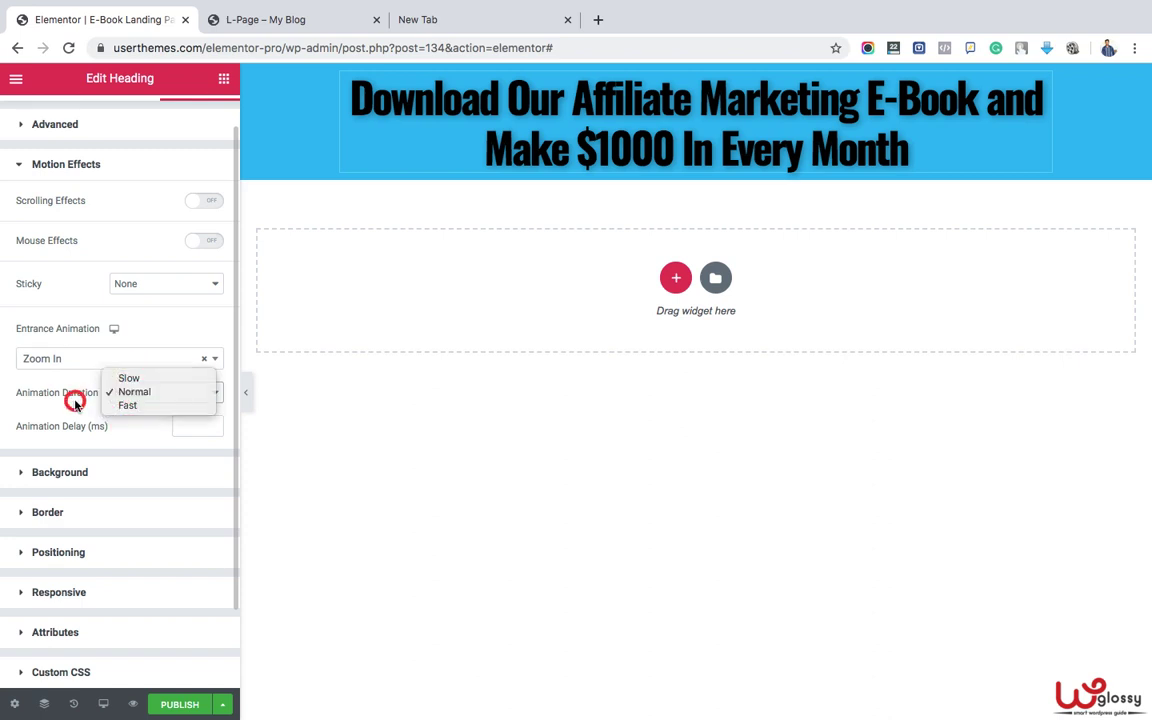
# - Try the Bounce In and Roll In entrance animations on the heading
pyautogui.click(110, 360)
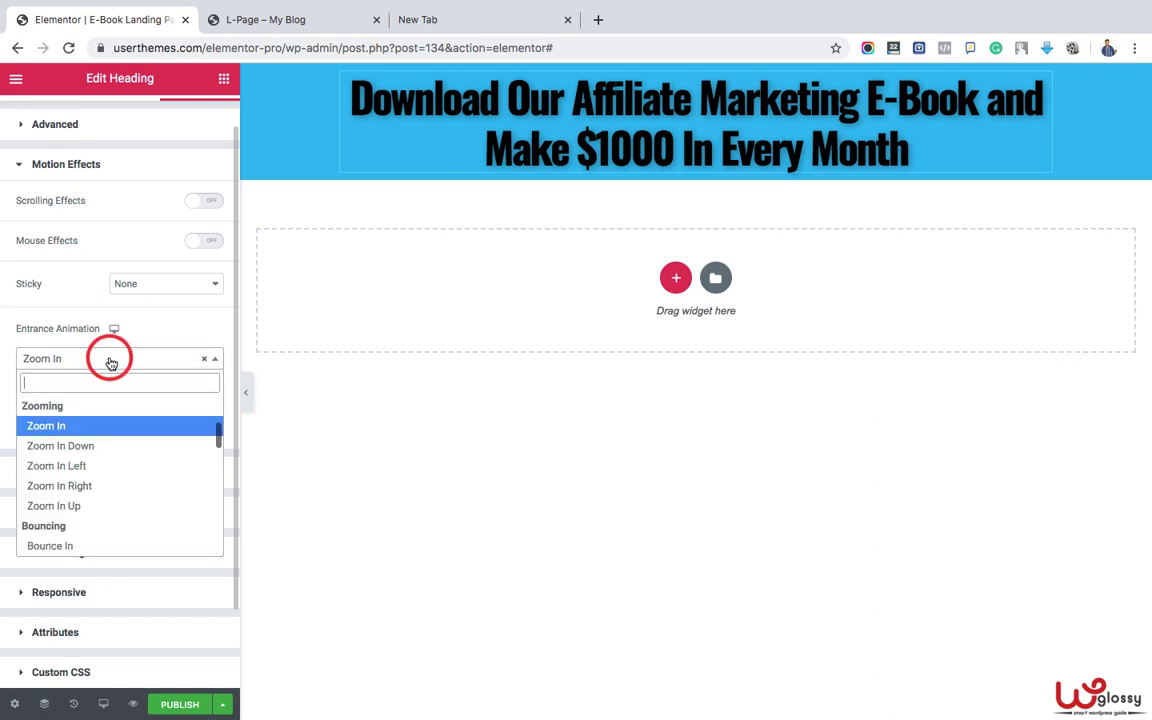
pyautogui.scroll(-2, 103, 441)
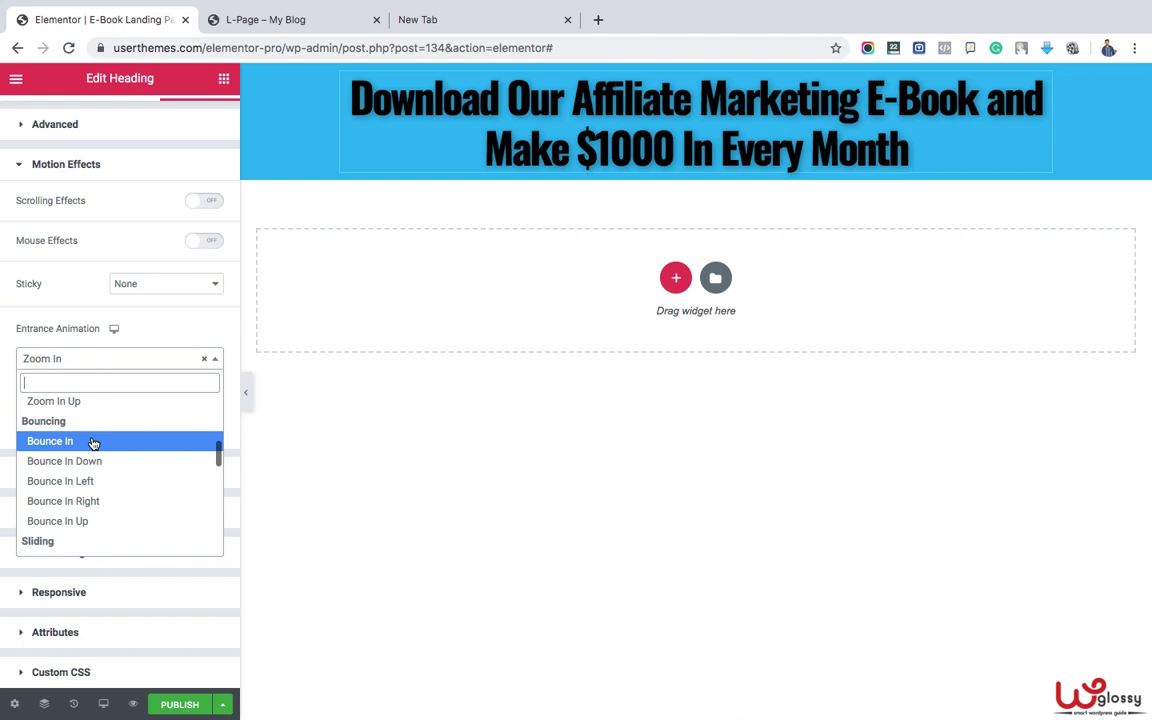
pyautogui.click(93, 442)
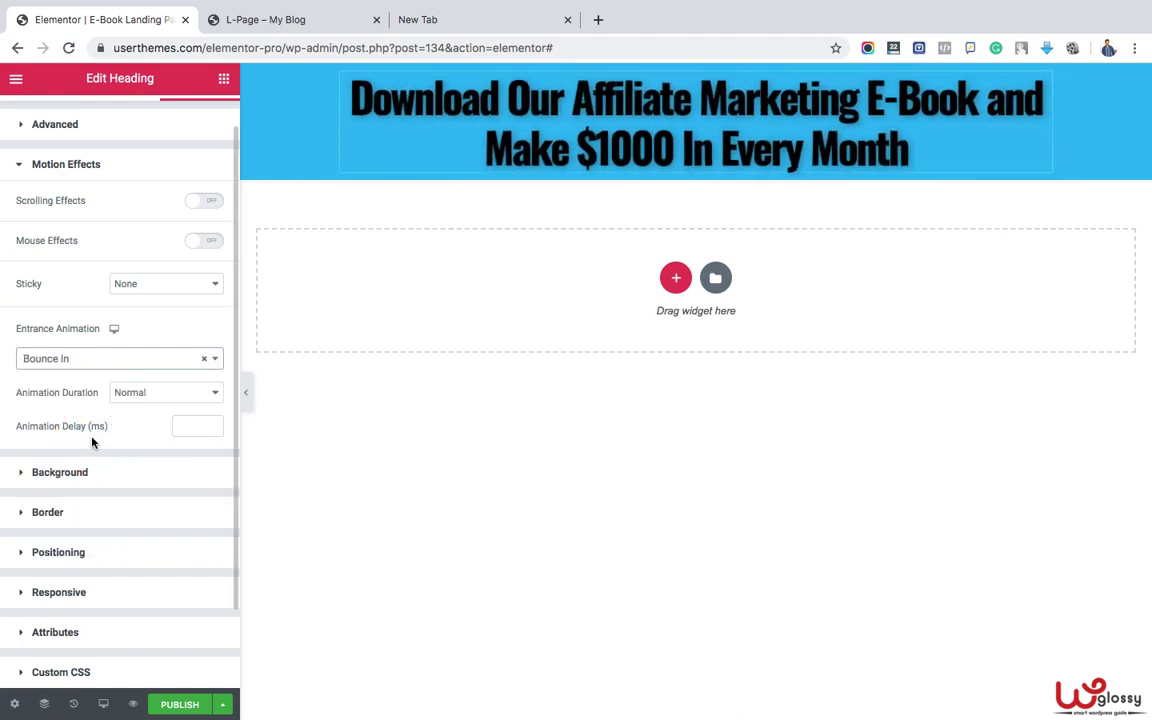
pyautogui.click(131, 360)
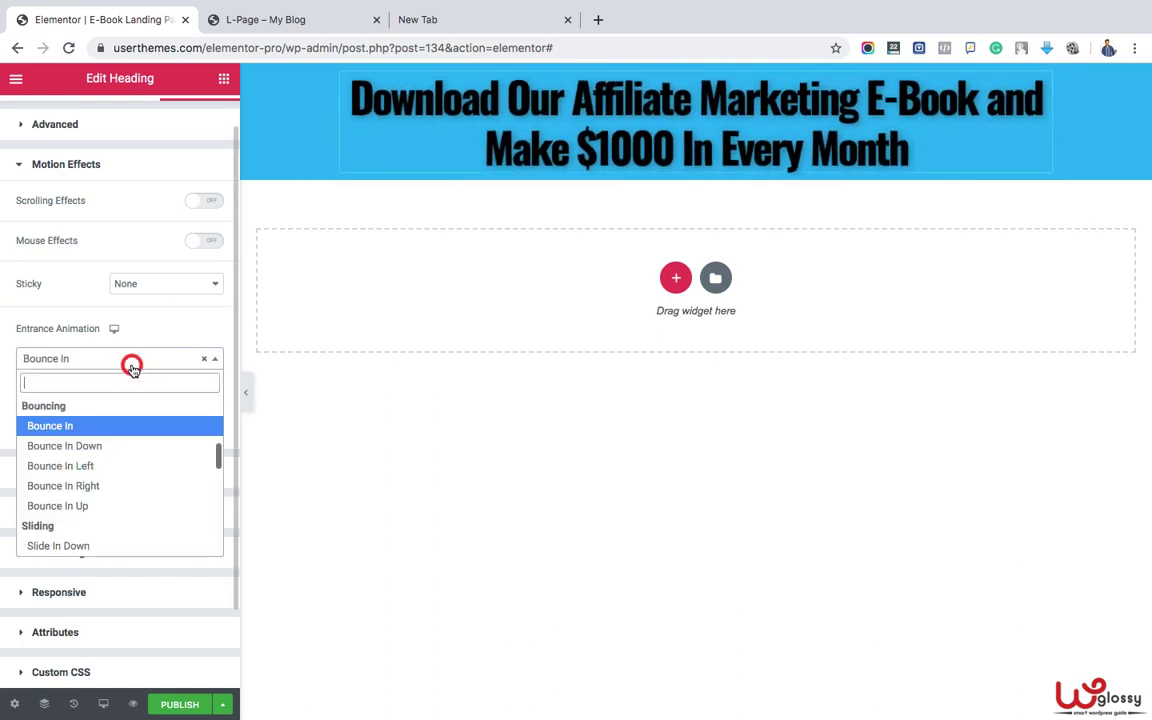
pyautogui.scroll(-6, 131, 497)
pyautogui.scroll(-2, 131, 497)
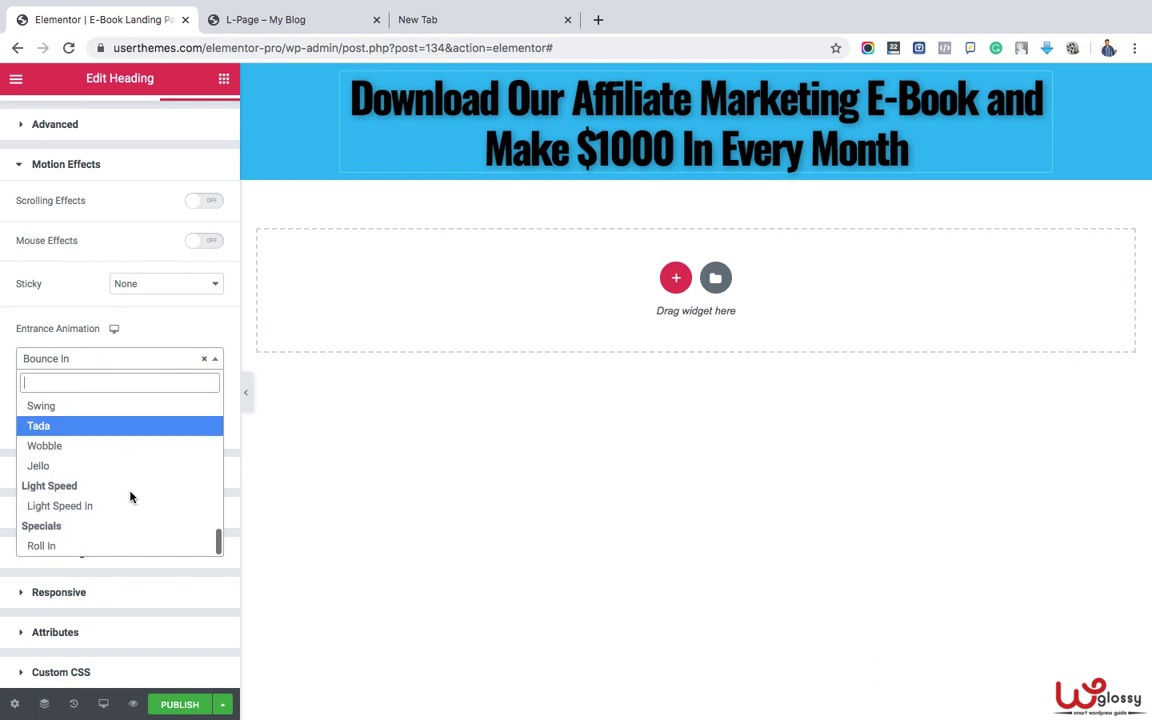
pyautogui.click(86, 547)
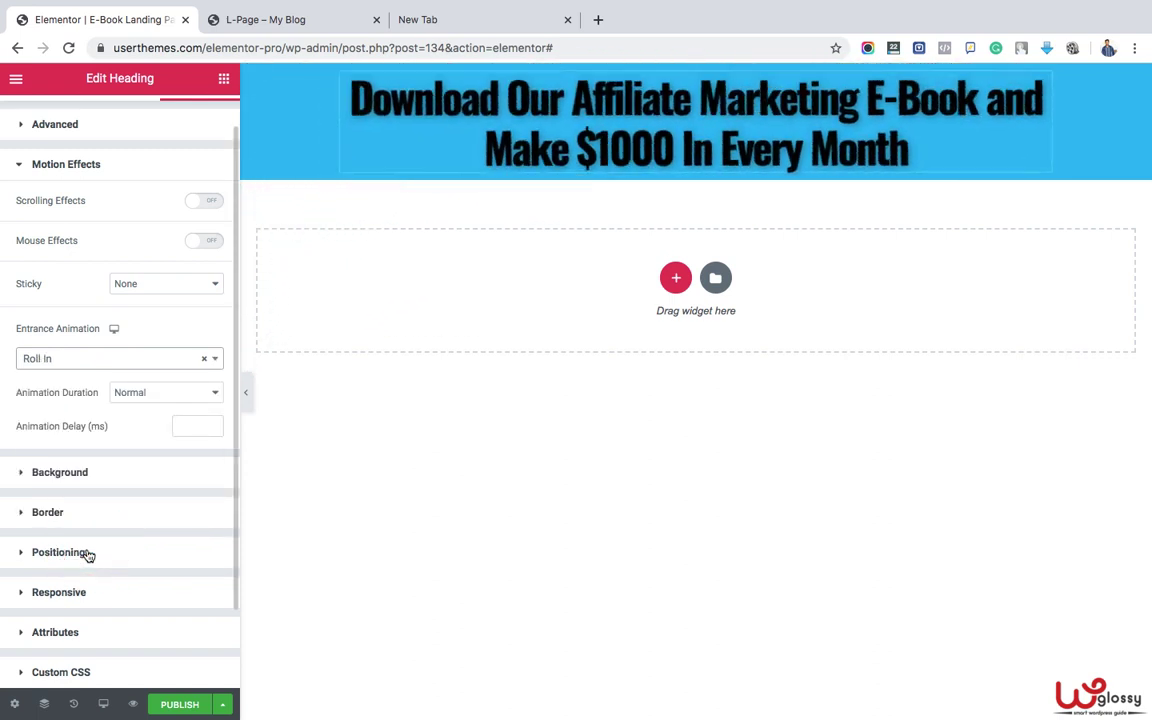
# - Set the heading's entrance animation back to Fade In
pyautogui.click(152, 368)
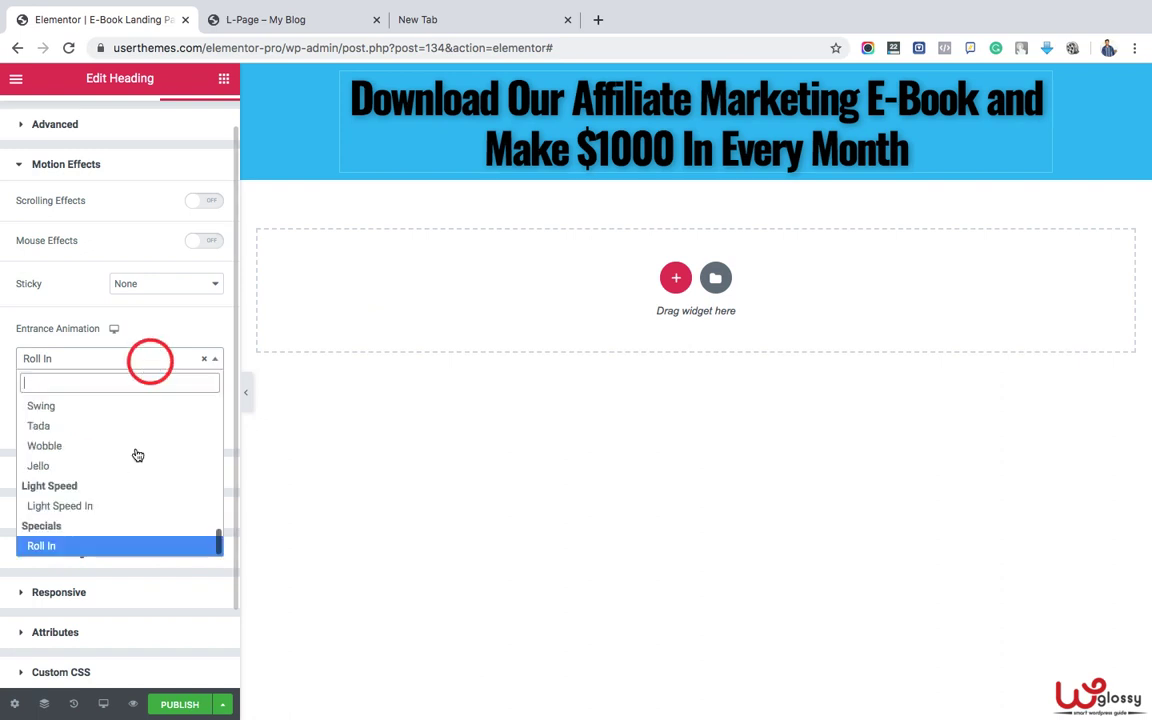
pyautogui.scroll(10, 137, 455)
pyautogui.click(137, 455)
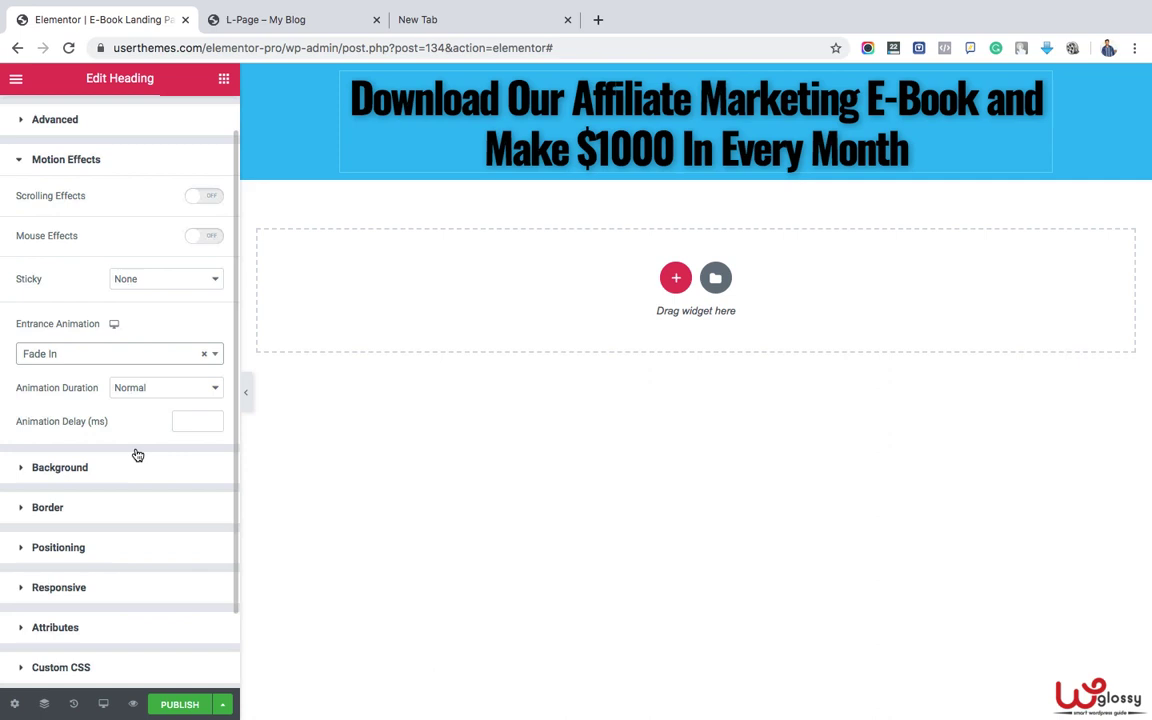
# - Publish the e-book landing page, view the live page and return to the editor
pyautogui.scroll(-2, 137, 455)
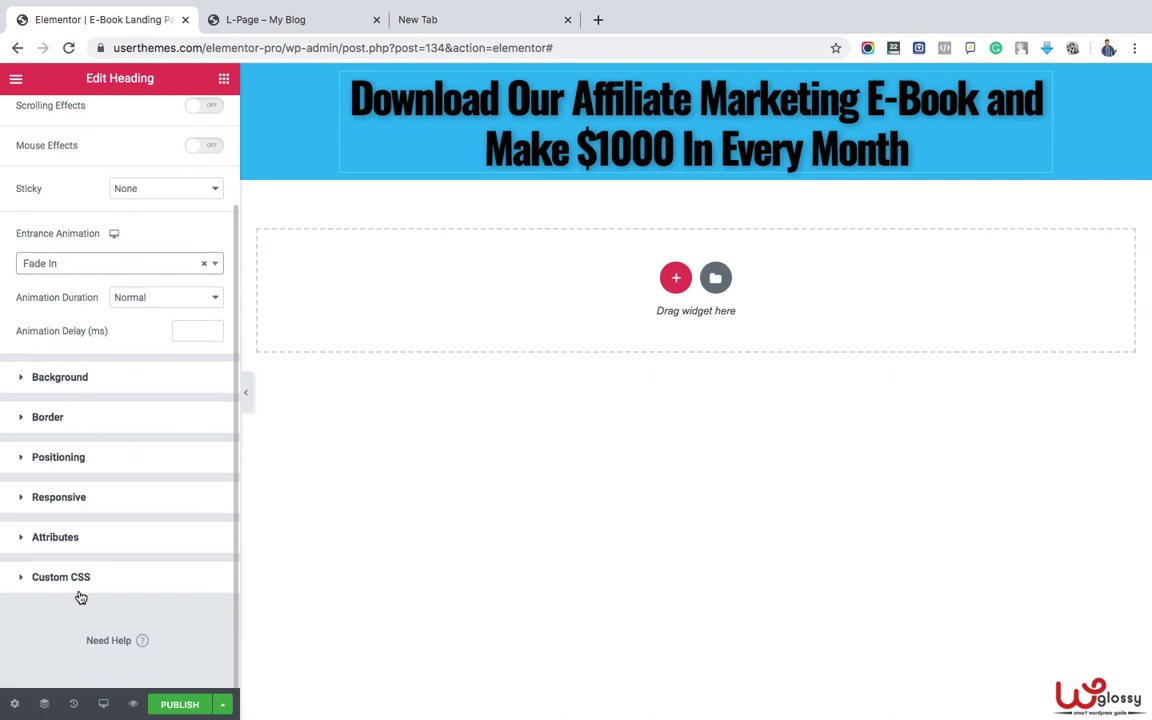
pyautogui.scroll(3, 81, 597)
pyautogui.click(224, 78)
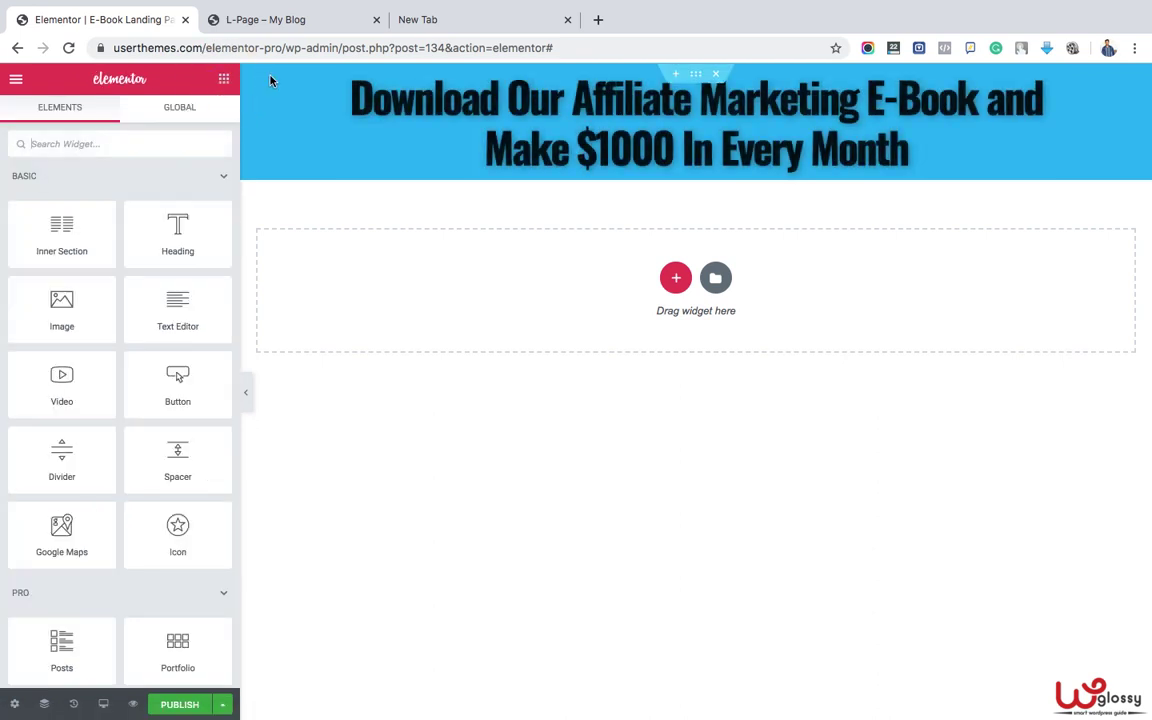
pyautogui.click(182, 706)
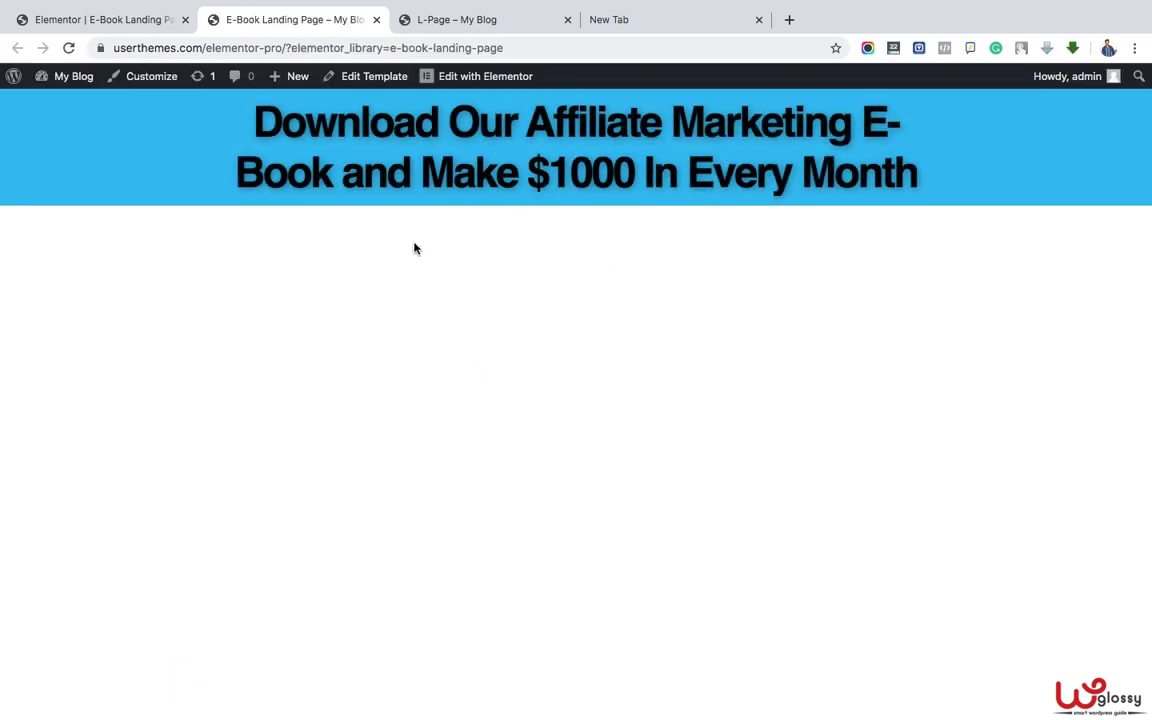
pyautogui.click(146, 29)
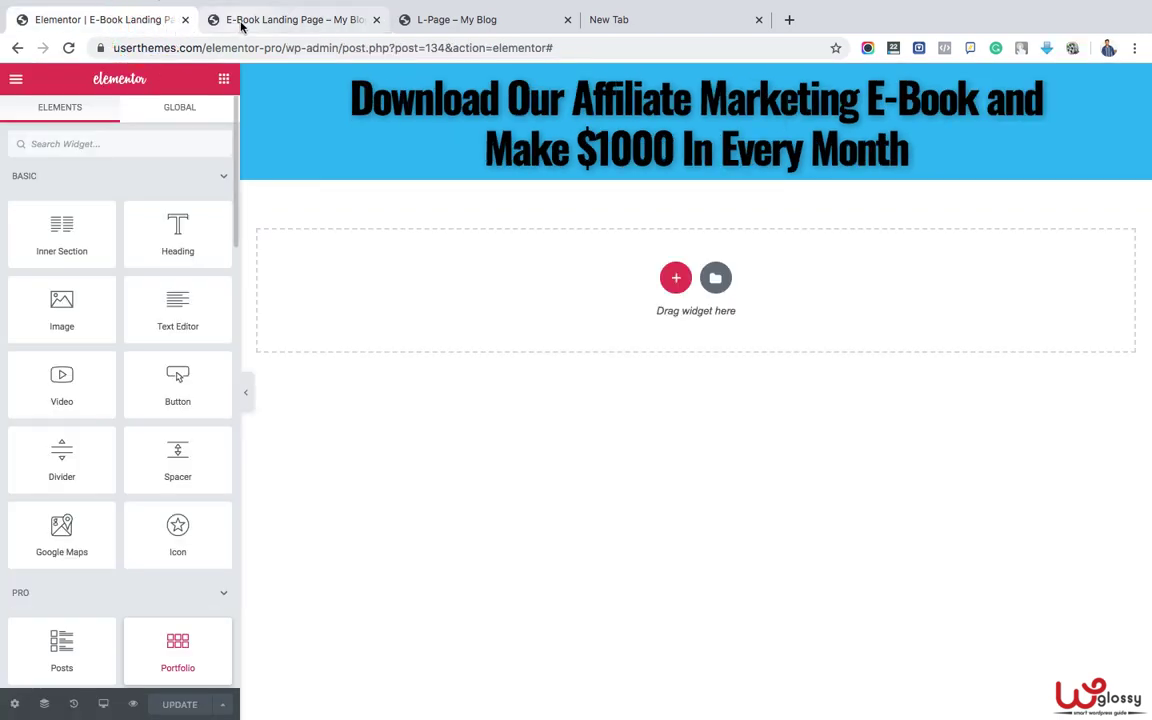
# - Add a single-column section below the blue heading section
pyautogui.click(563, 176)
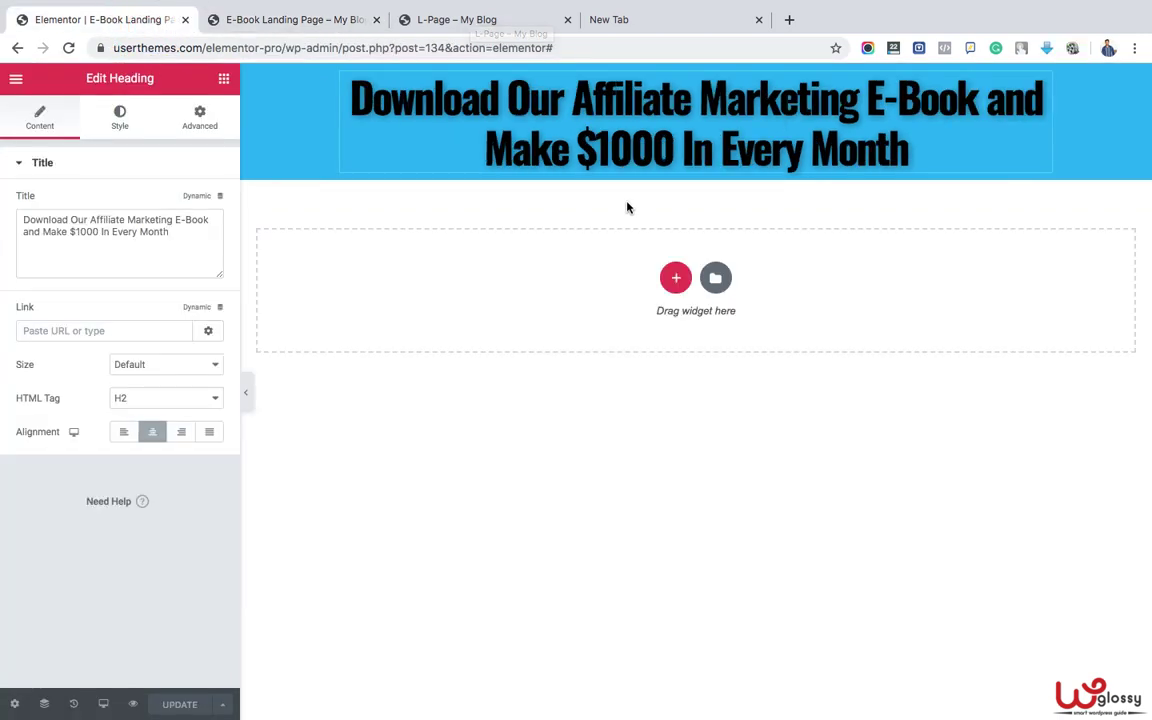
pyautogui.click(676, 279)
pyautogui.click(471, 328)
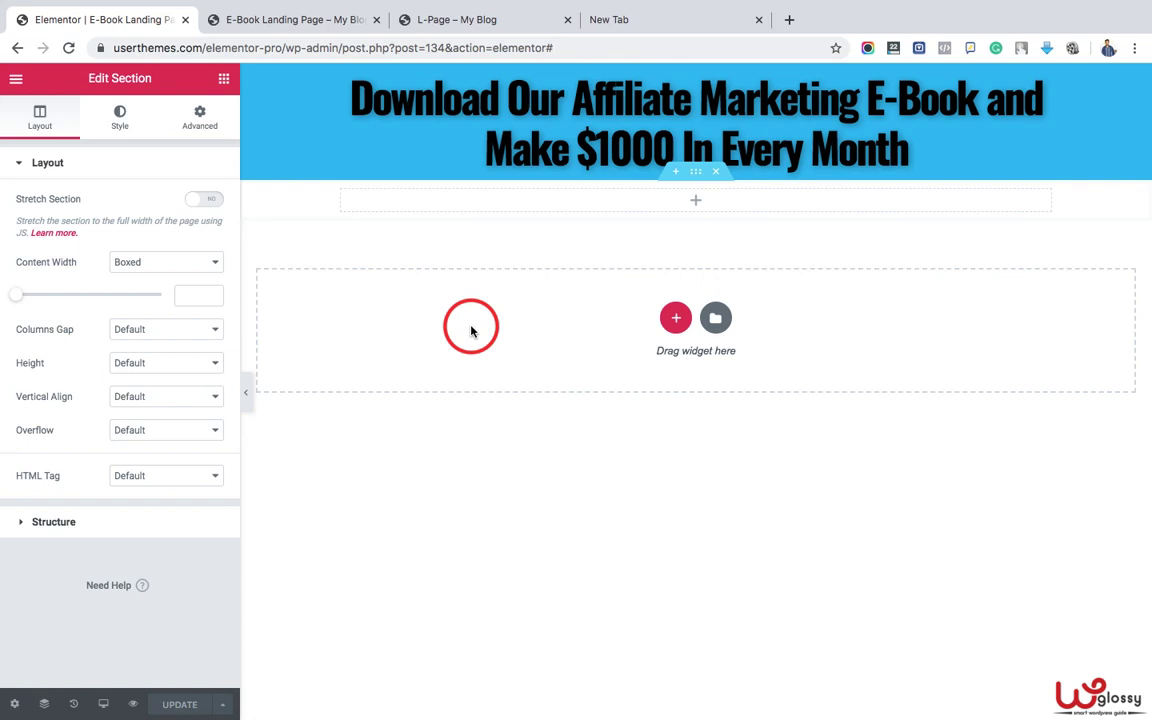
# - Place a Spacer widget in the new single-column section and set its space to 20
pyautogui.click(224, 79)
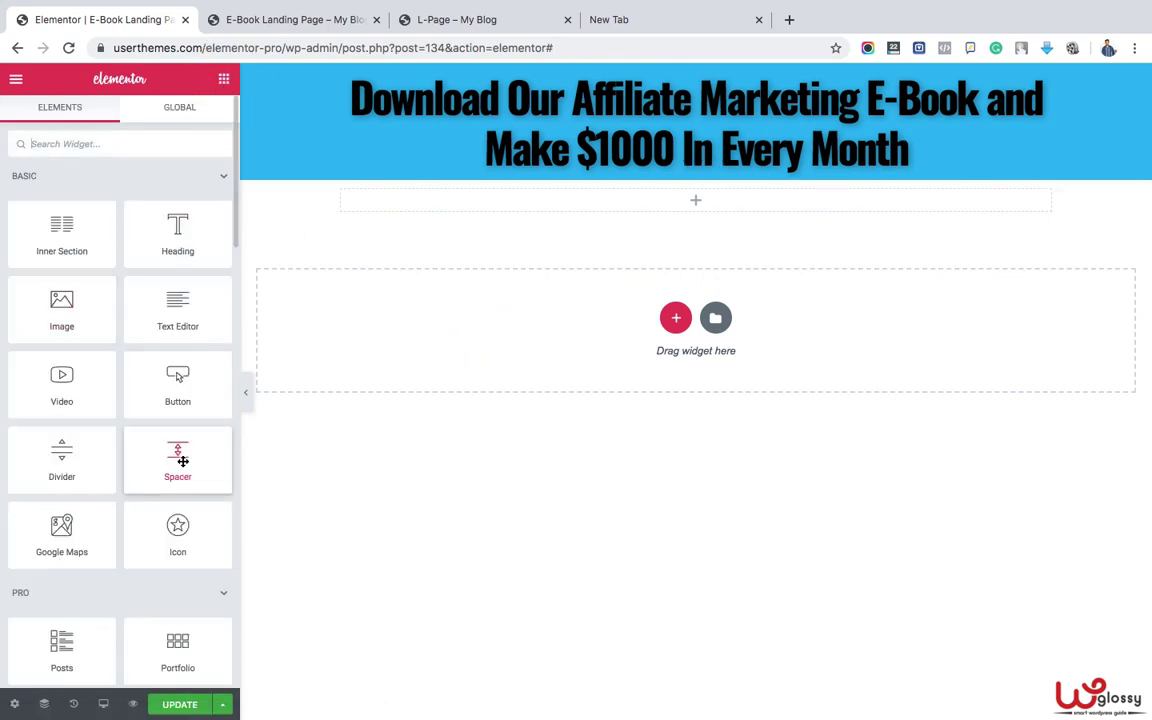
pyautogui.moveTo(182, 461); pyautogui.dragTo(638, 203)
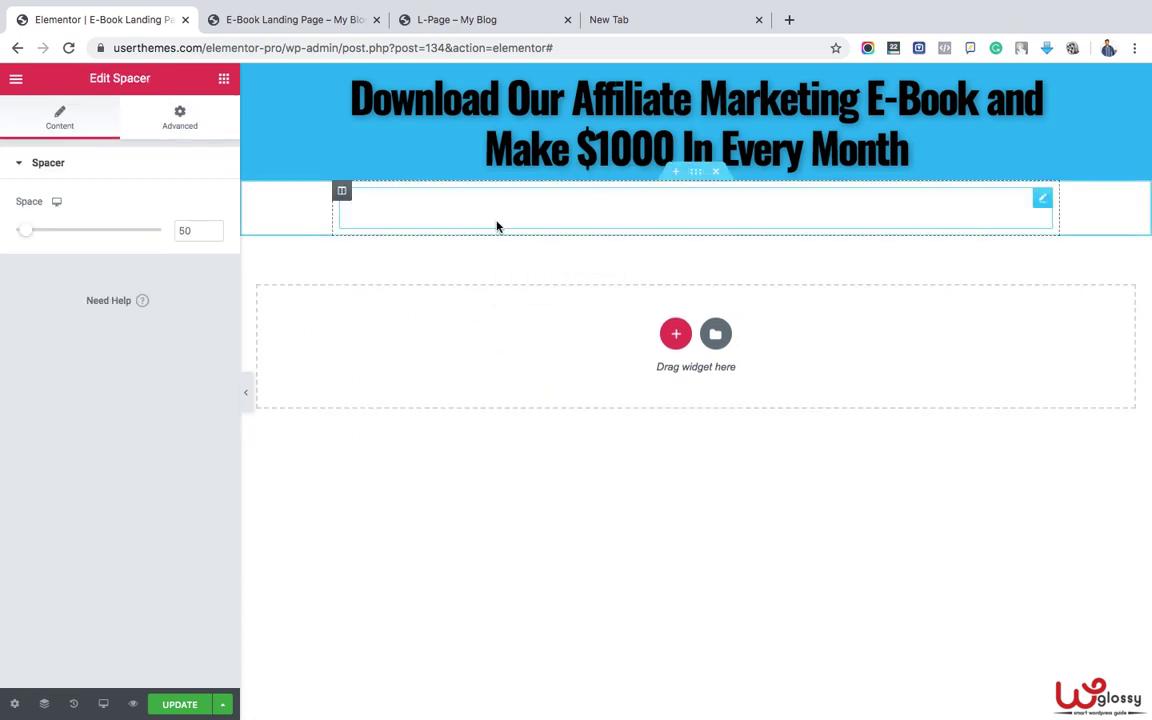
pyautogui.doubleClick(185, 232)
pyautogui.write('20')
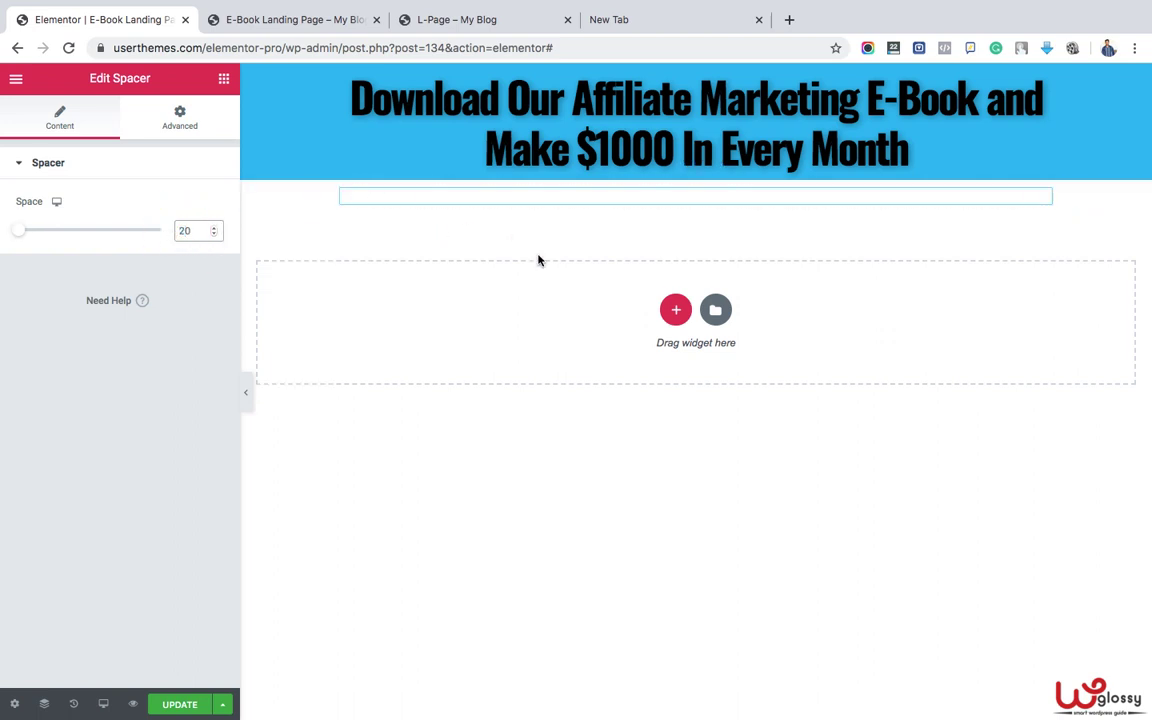
# - Add a section with two equal columns below the spacer section
pyautogui.click(571, 305)
pyautogui.click(676, 310)
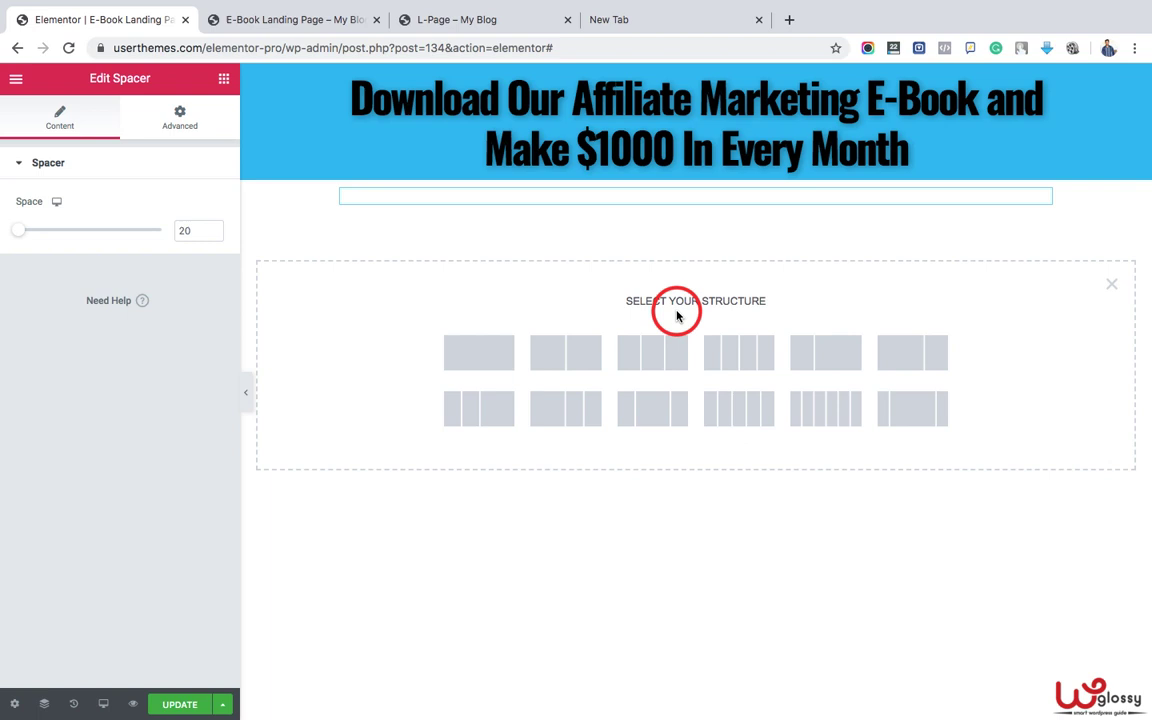
pyautogui.click(563, 355)
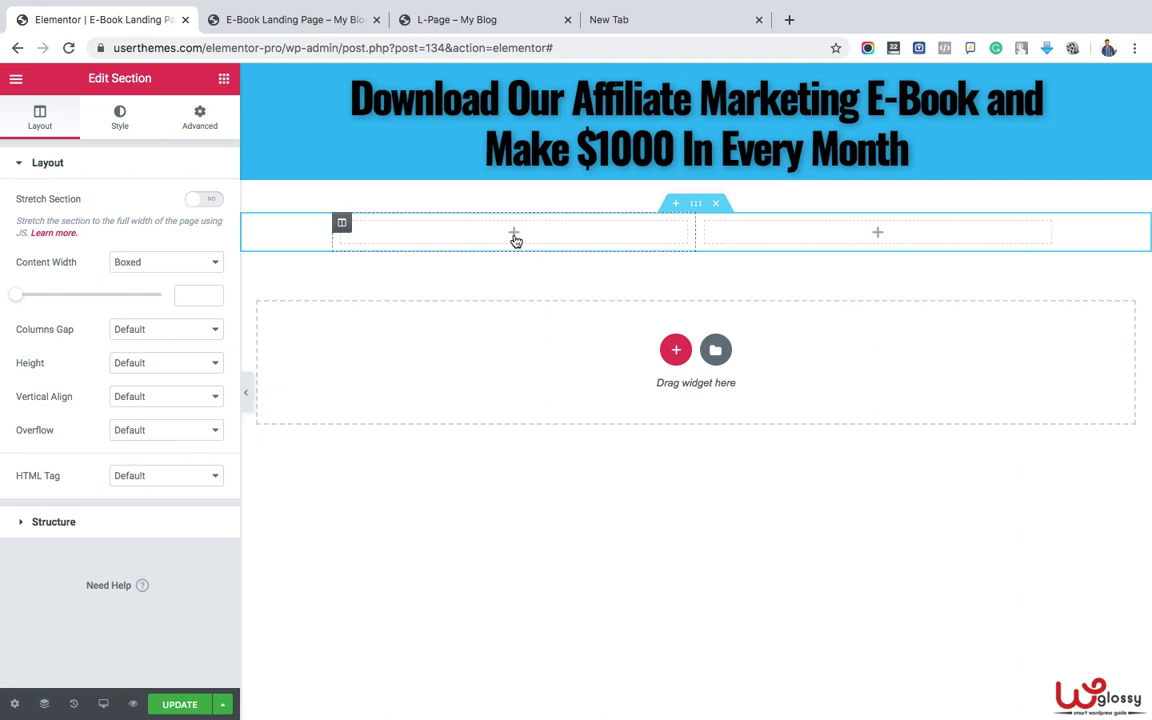
# - Add a Heading widget to the first column with the title "Basic Affiliate Marketing Tips" and HTML tag H3
pyautogui.click(738, 245)
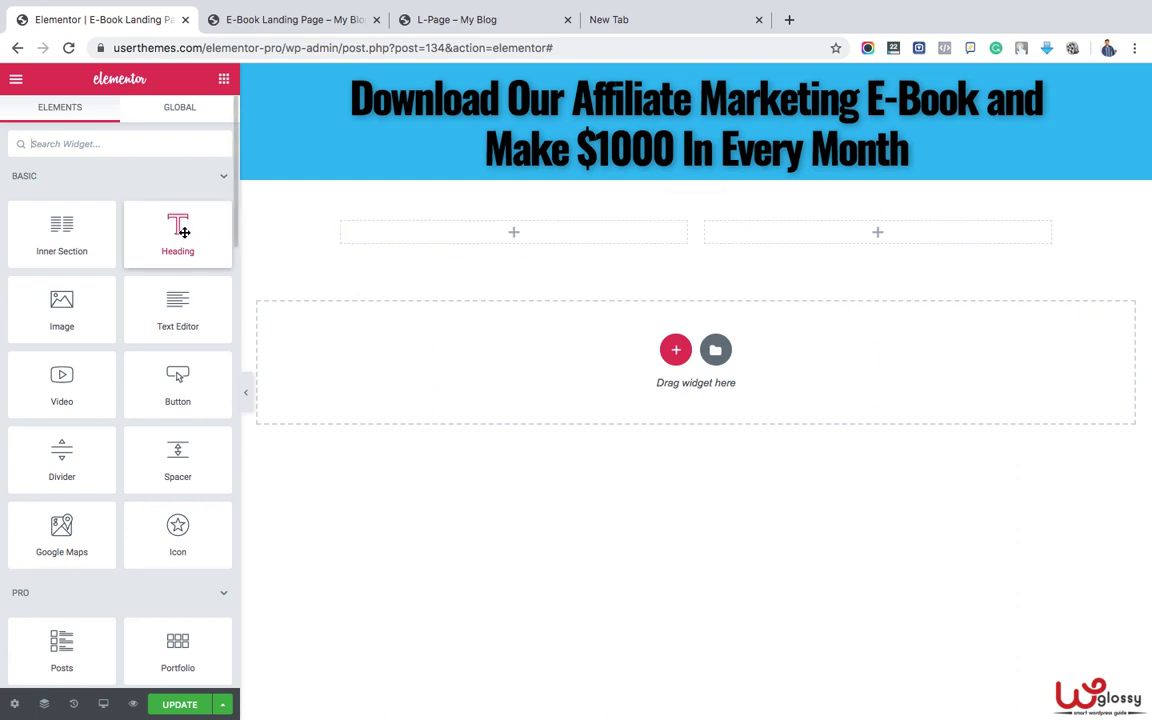
pyautogui.moveTo(182, 232); pyautogui.dragTo(508, 225)
pyautogui.tripleClick(510, 232)
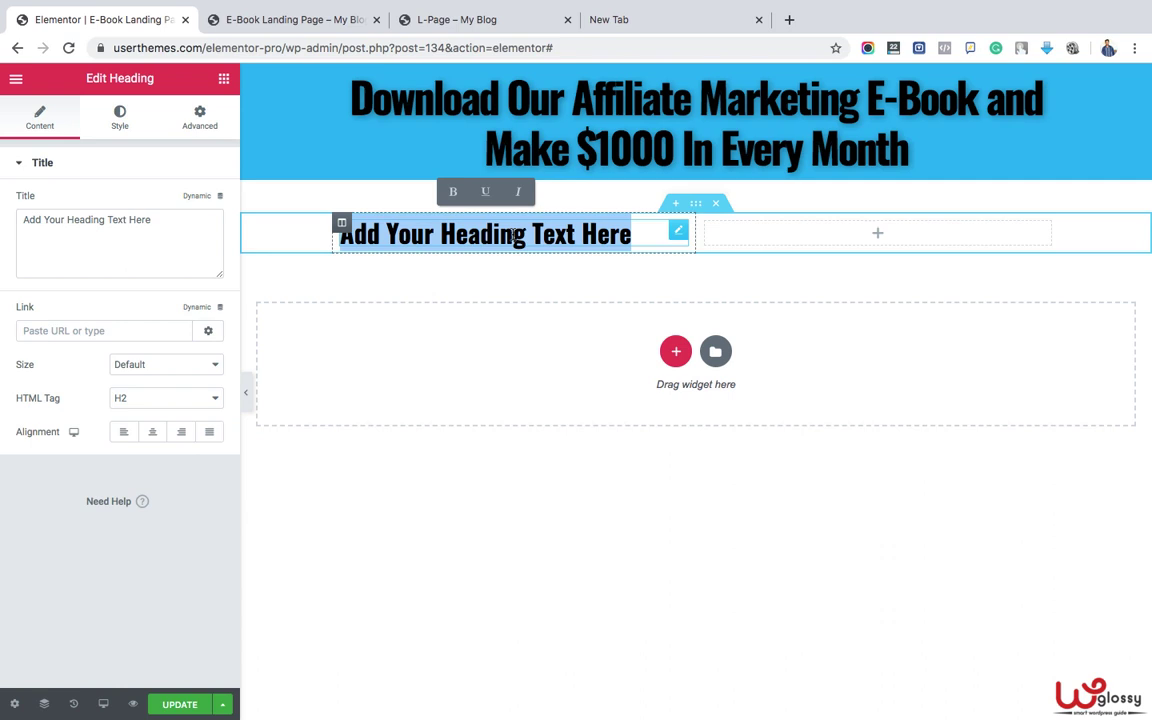
pyautogui.write('Basic')
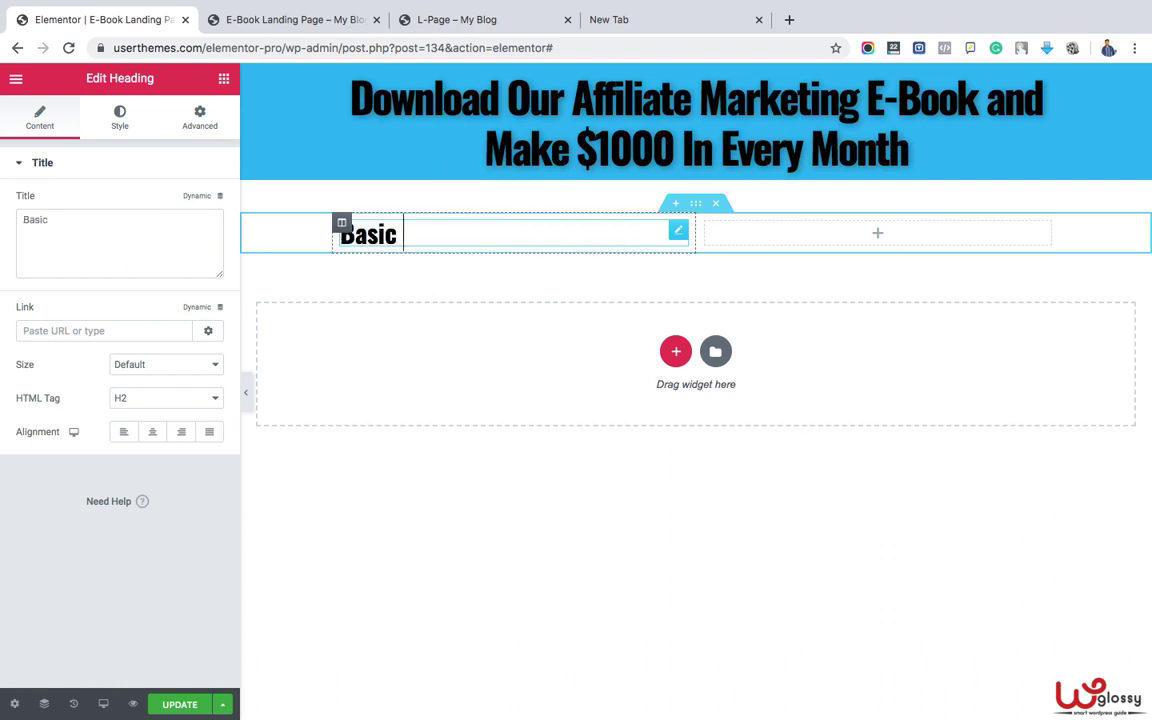
pyautogui.write(' Affiliate Marketing Tips')
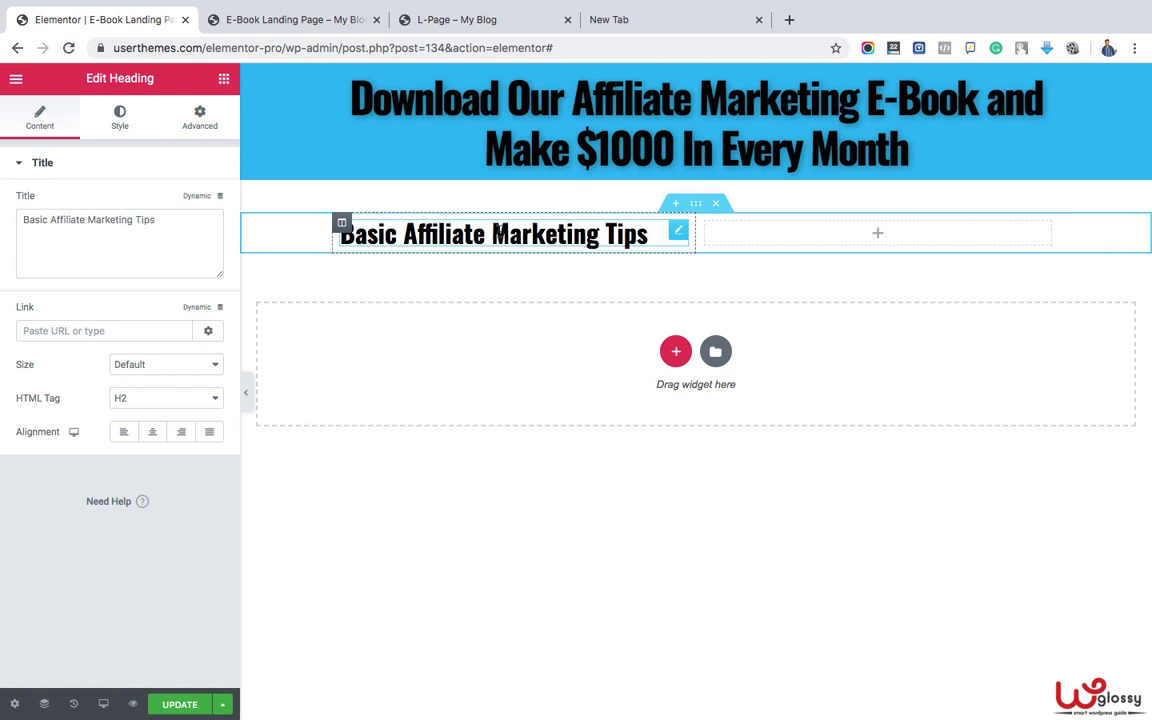
pyautogui.click(203, 397)
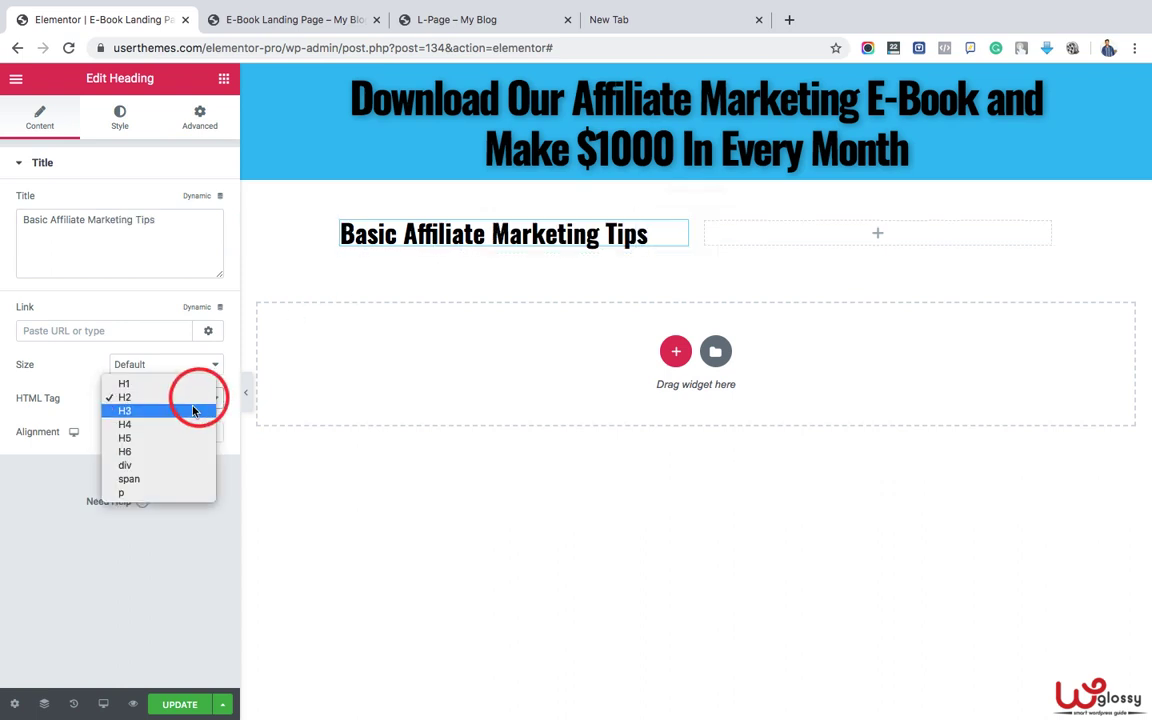
pyautogui.click(193, 411)
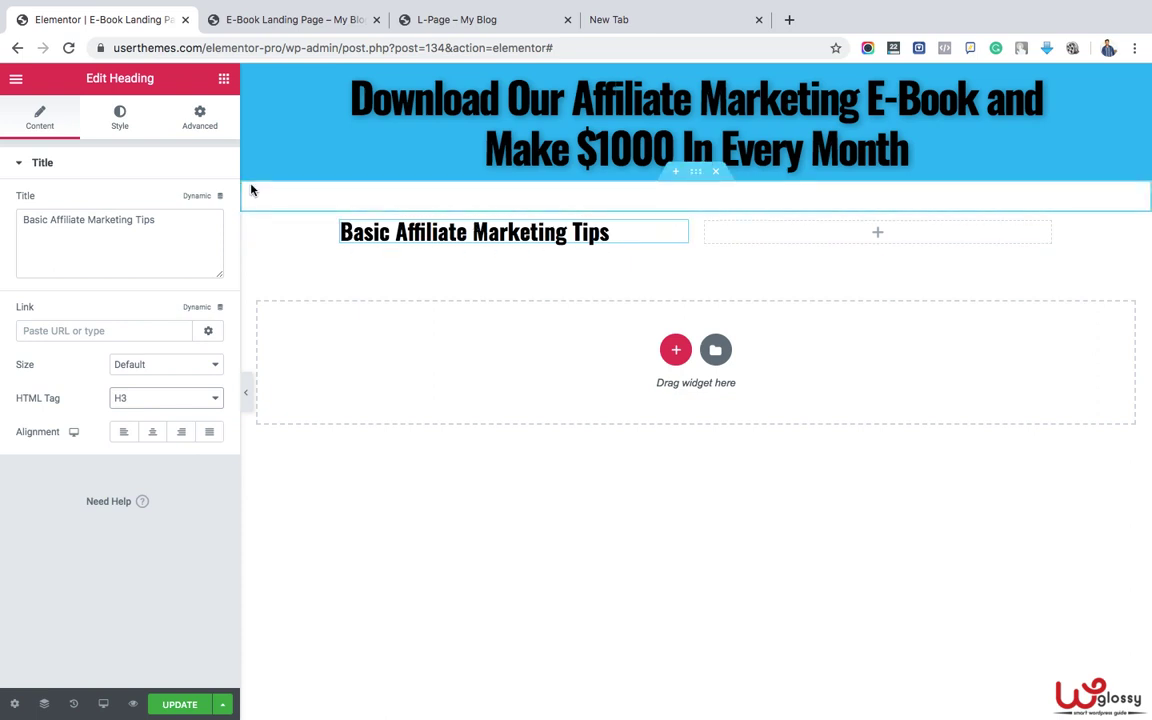
# - Add a Text Editor widget below the tips heading containing a ten-item numbered list from "Love What Are You Doing" to "Stay Active"
pyautogui.click(224, 79)
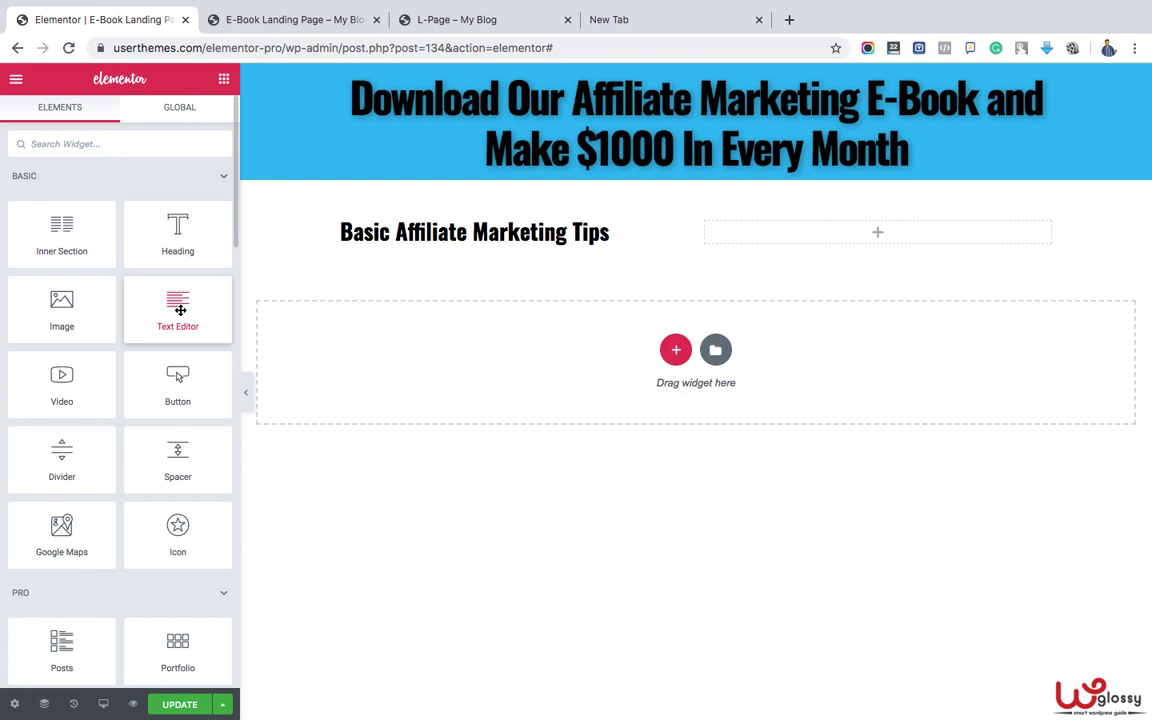
pyautogui.moveTo(180, 310); pyautogui.dragTo(450, 245)
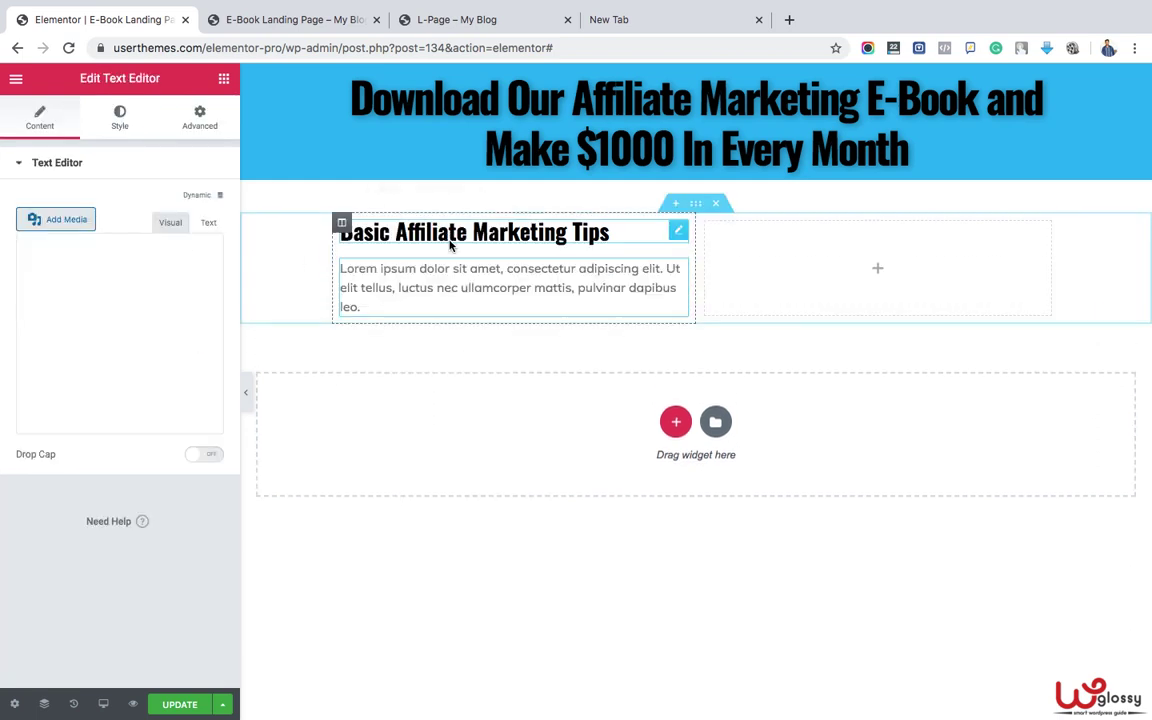
pyautogui.tripleClick(366, 307)
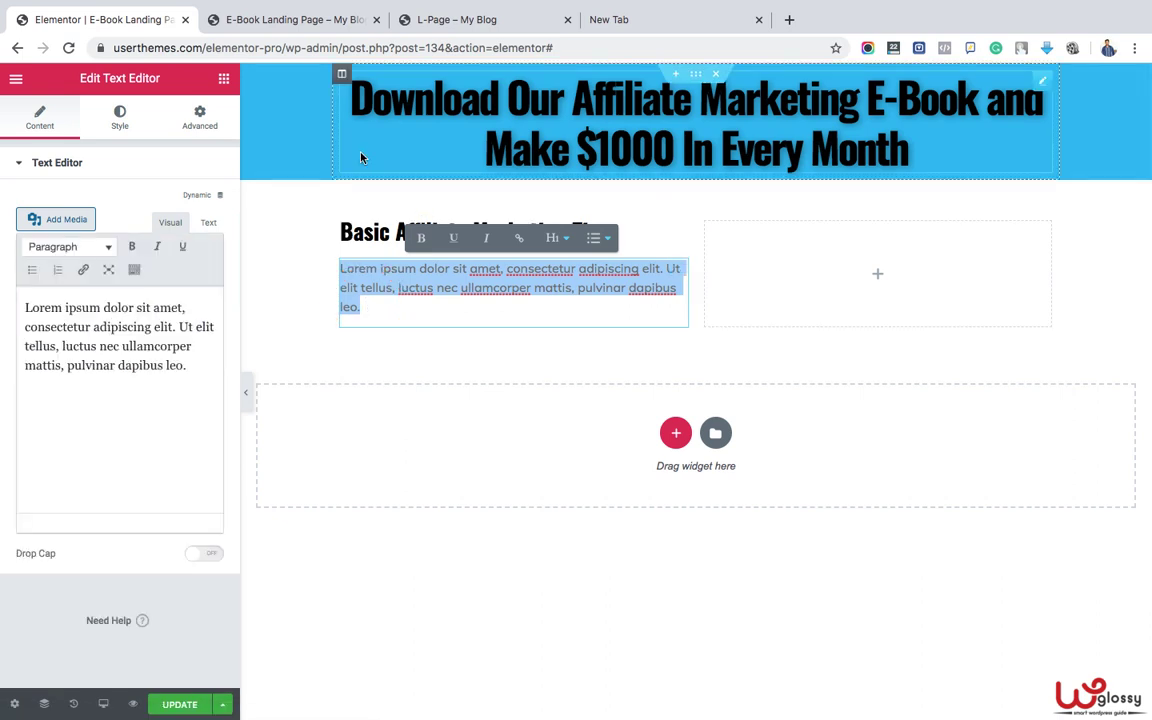
pyautogui.click(340, 272)
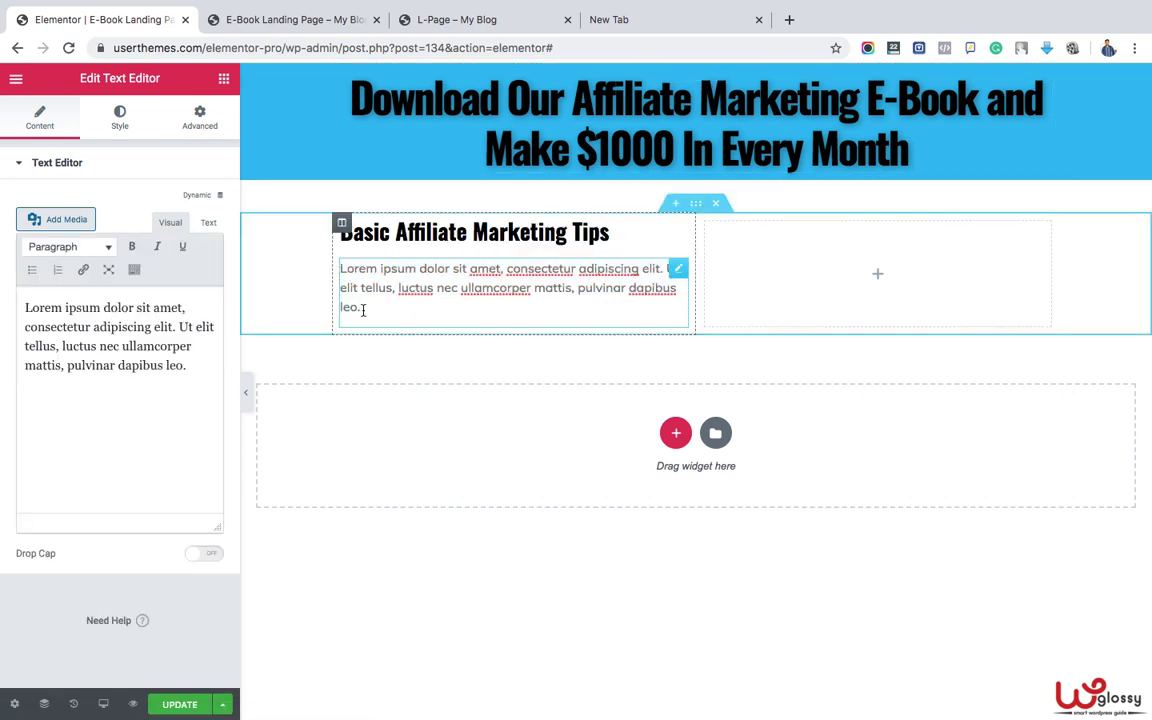
pyautogui.moveTo(363, 310); pyautogui.dragTo(340, 272)
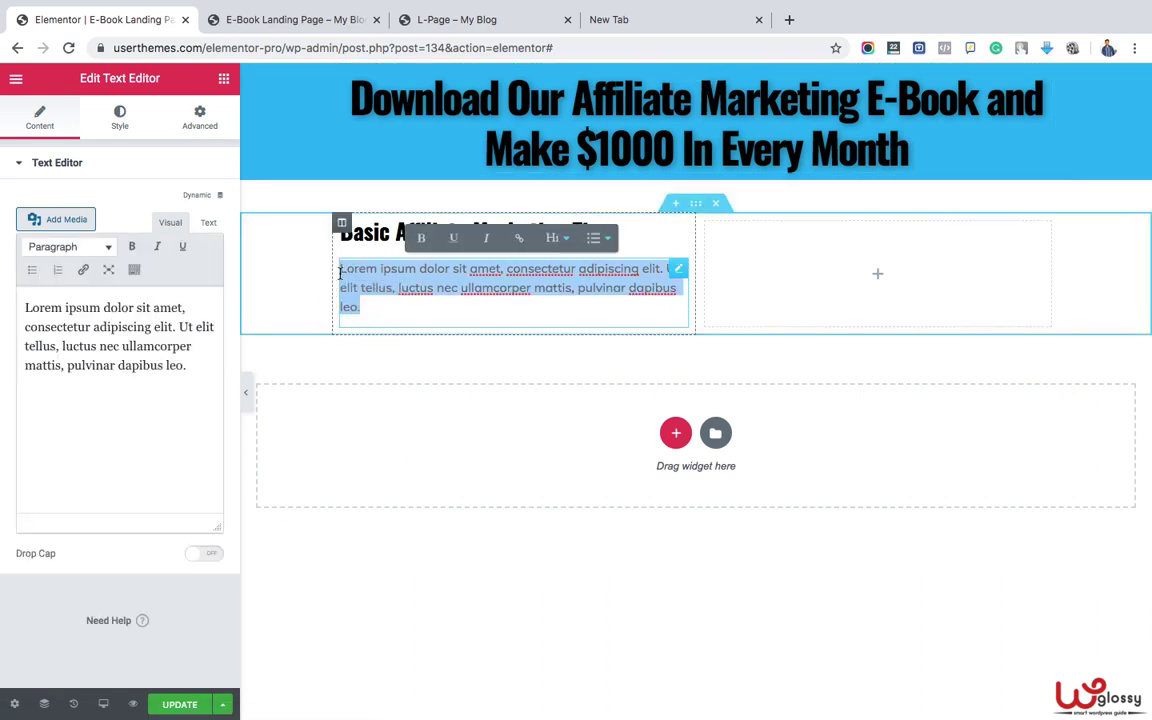
pyautogui.write('Love What Are You Doing You Will Have To Learn To Take Baby Steps You Should Learn From Others Learn More About The Product You Are Promoting Be Consistent Make A Big Plan To Implement Build A Strong Reputation In Your Niche Its Never too Late To Start Build Your Strong Team Stay Active')
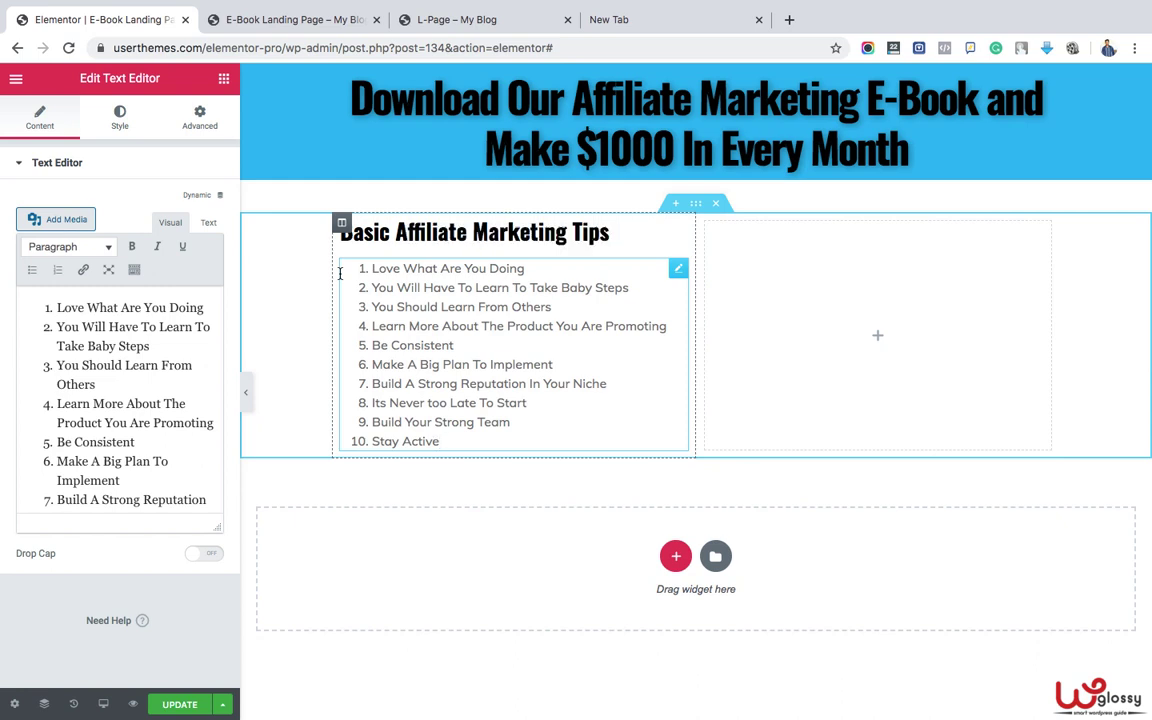
# - Set the typography line height of the numbered tips list to 3.2 em
pyautogui.click(114, 123)
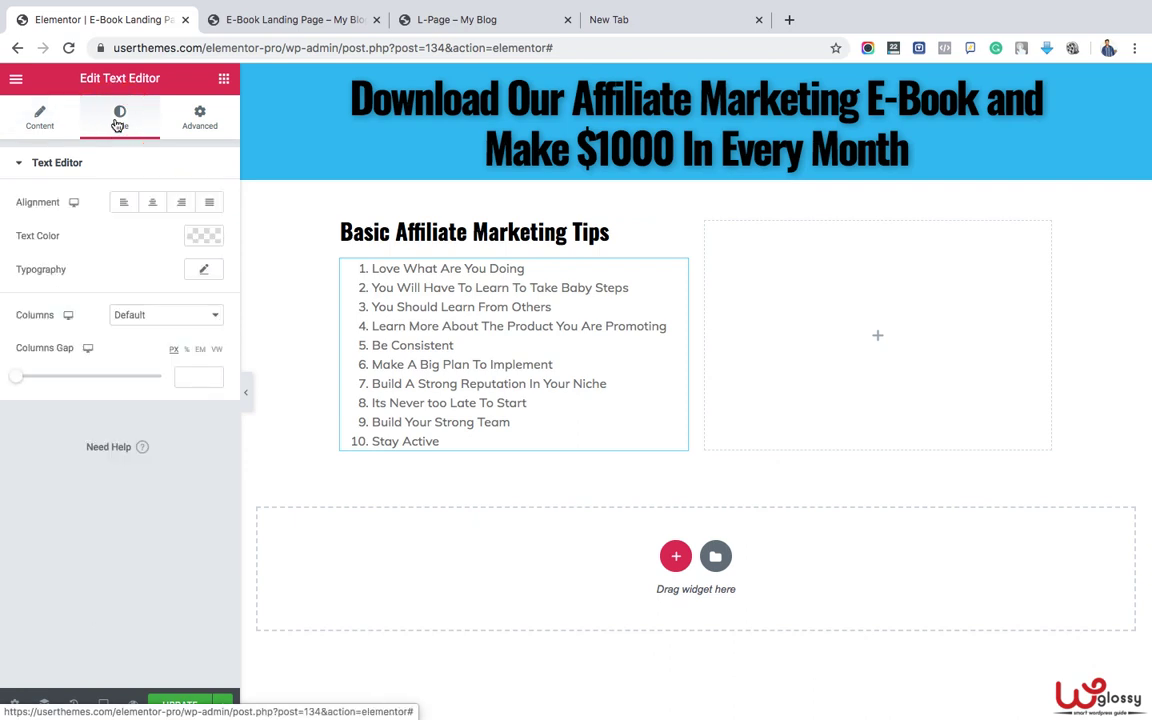
pyautogui.click(204, 272)
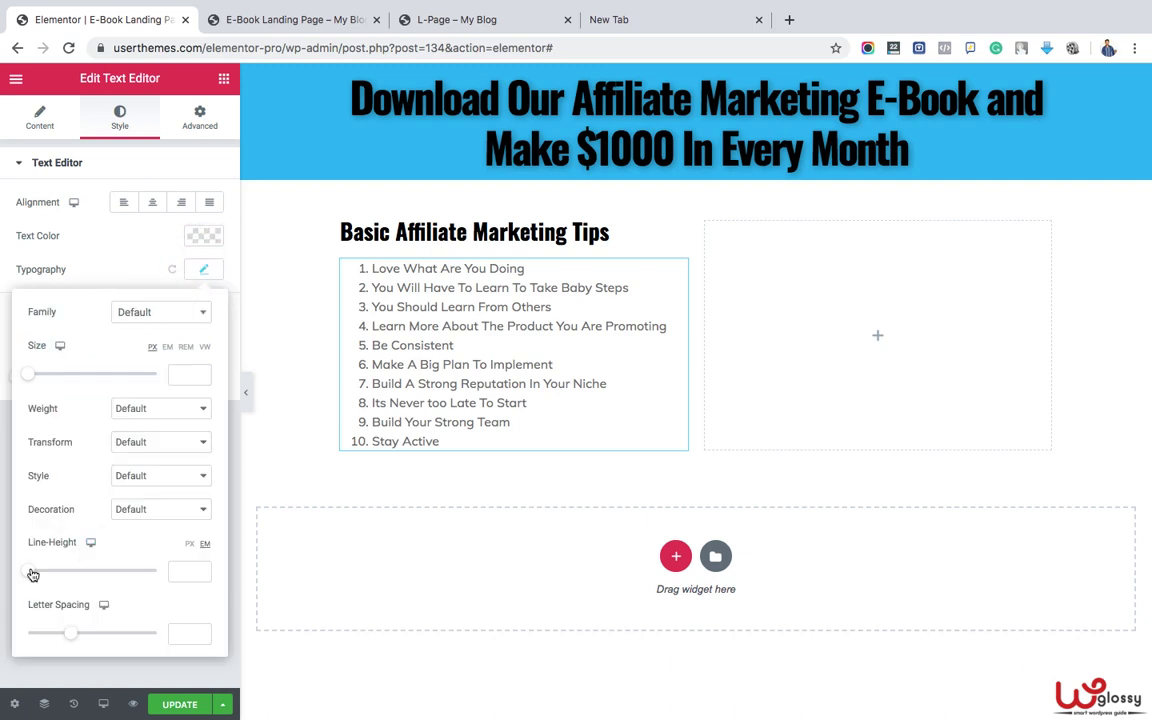
pyautogui.moveTo(31, 576); pyautogui.dragTo(71, 584)
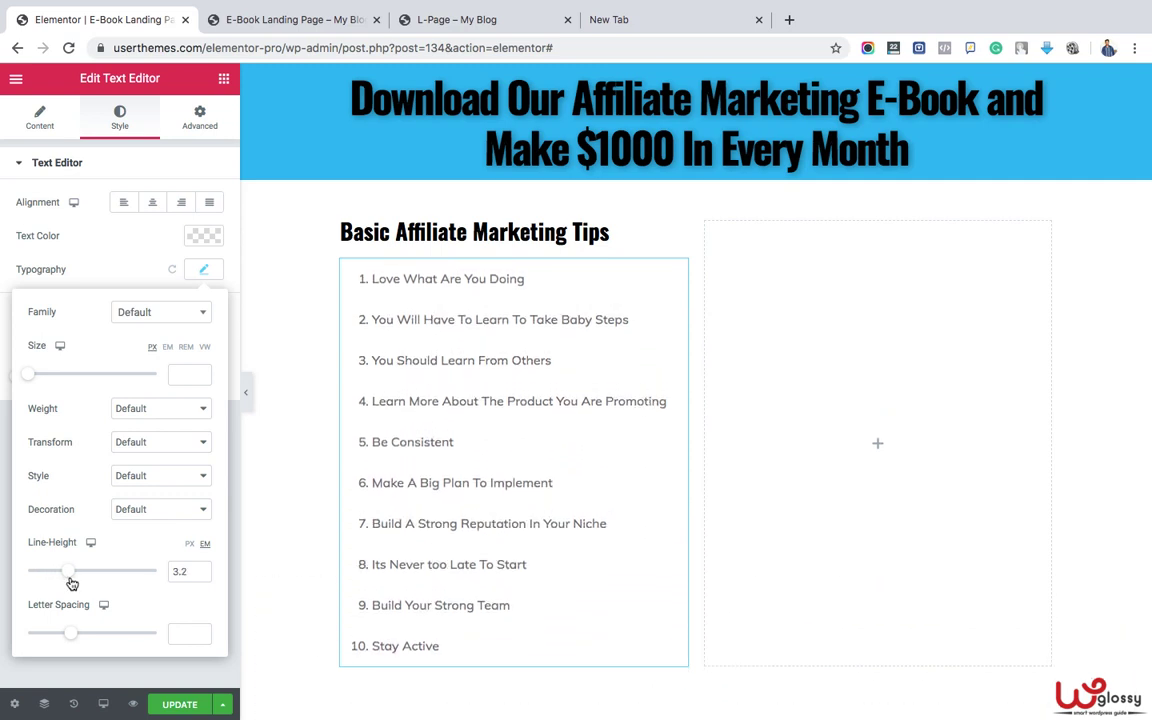
# - Add an Image widget to the empty second column and insert Affiliate-Marketing-for-Beginners-Guide-eBook.jpg from the media library
pyautogui.click(876, 444)
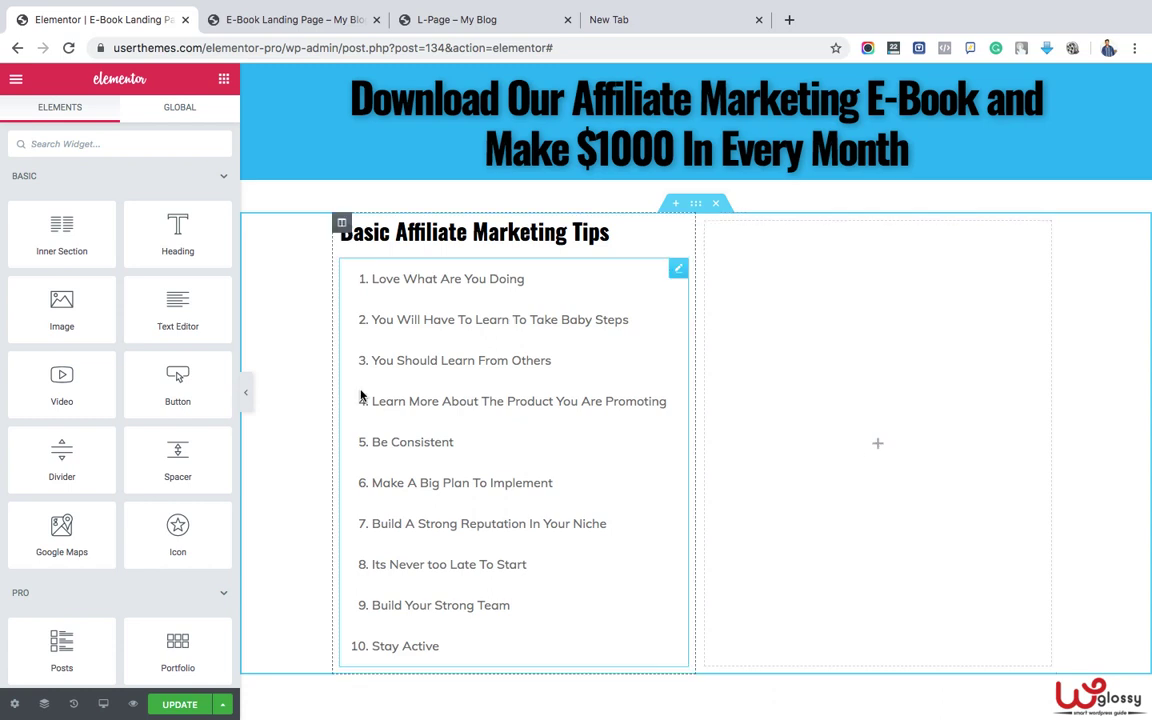
pyautogui.moveTo(77, 316); pyautogui.dragTo(910, 432)
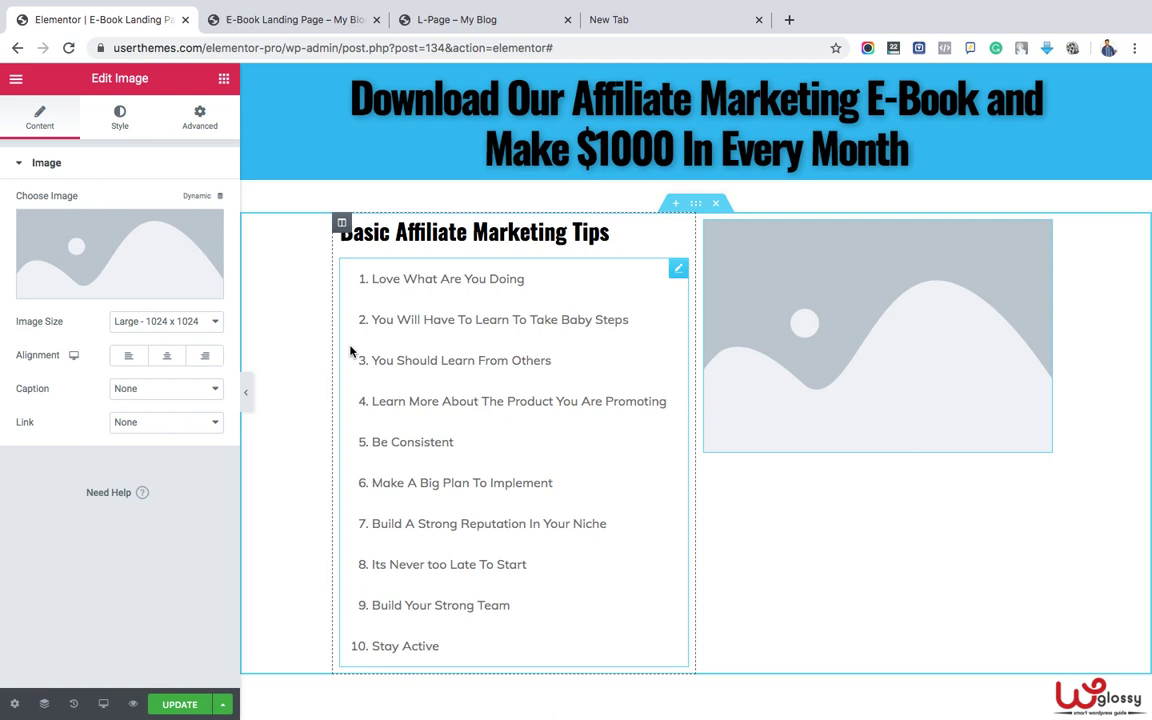
pyautogui.click(112, 289)
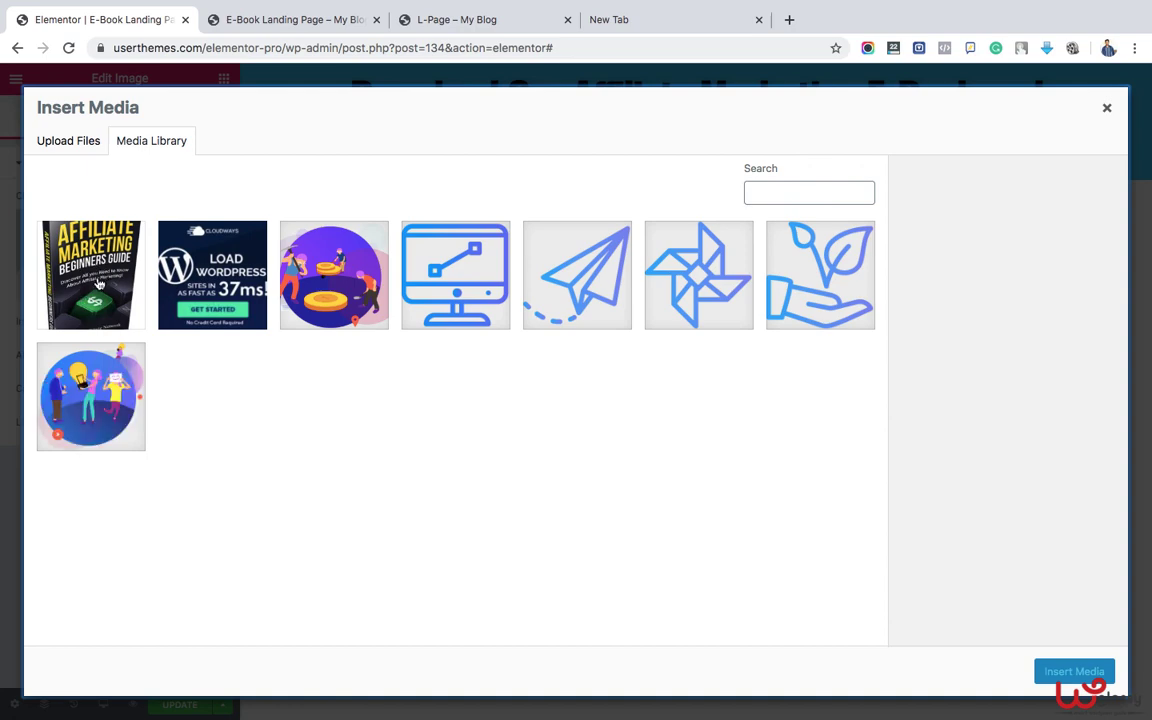
pyautogui.click(87, 295)
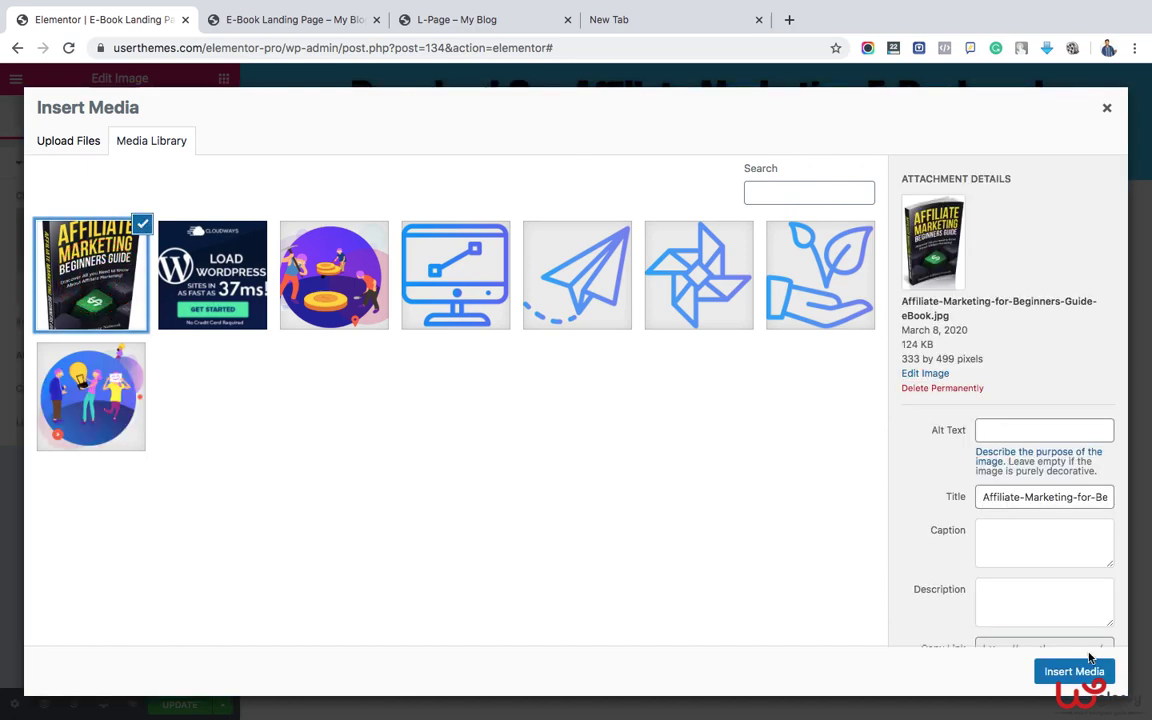
pyautogui.click(1080, 673)
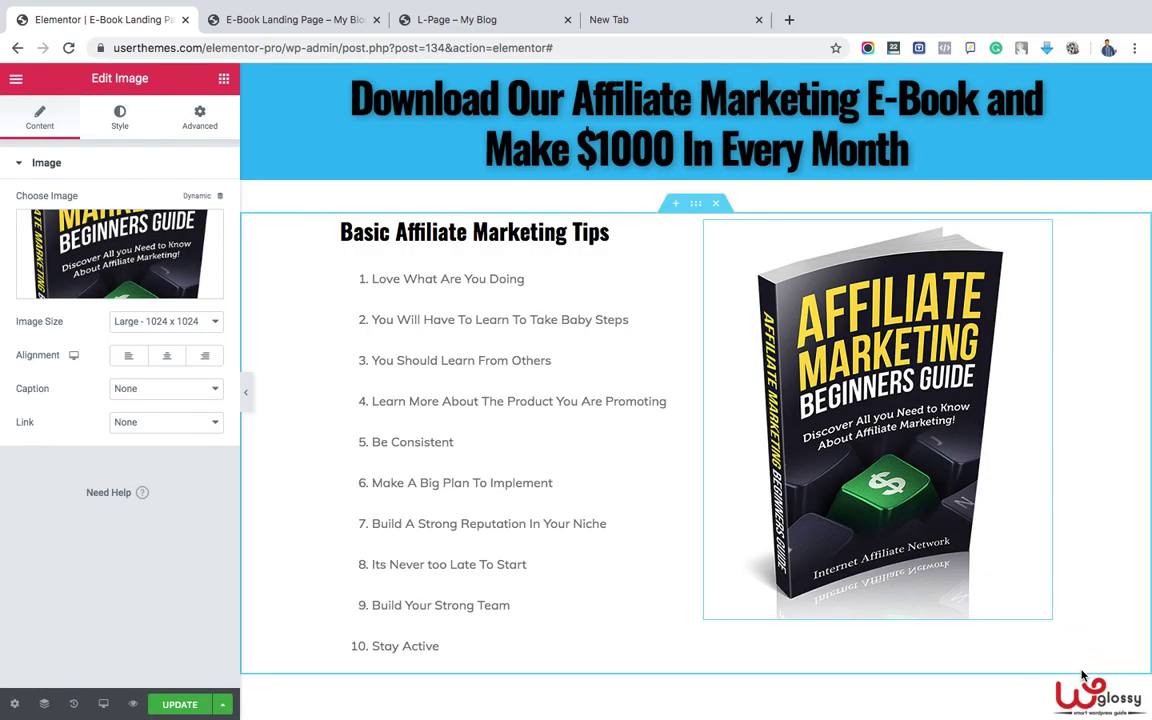
# - Try the Medium - 300 x 300 and Full sizes on the book image and return it to Large - 1024 x 1024
pyautogui.click(199, 325)
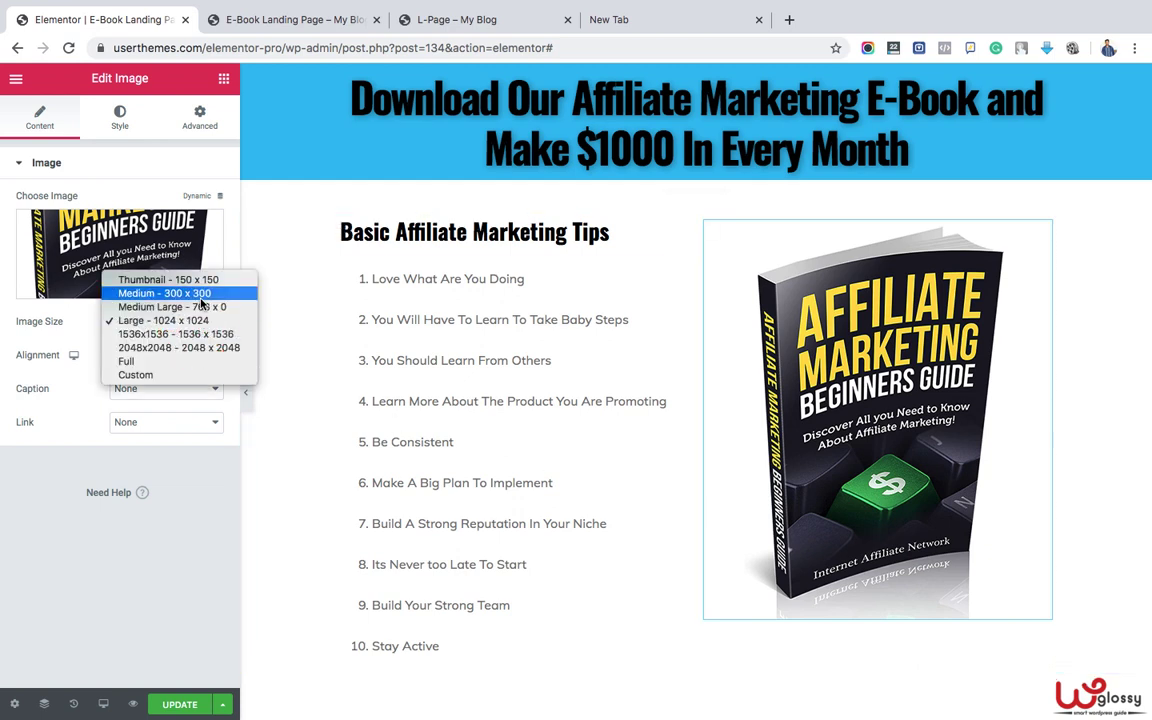
pyautogui.click(200, 295)
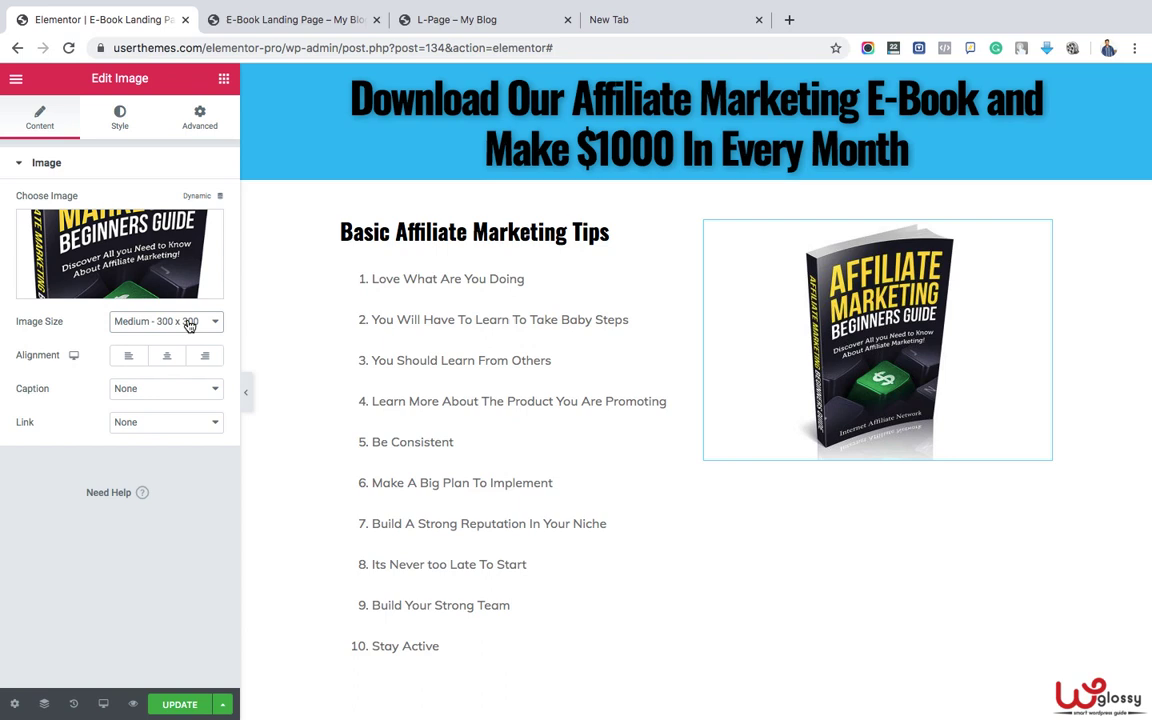
pyautogui.click(189, 325)
pyautogui.click(183, 393)
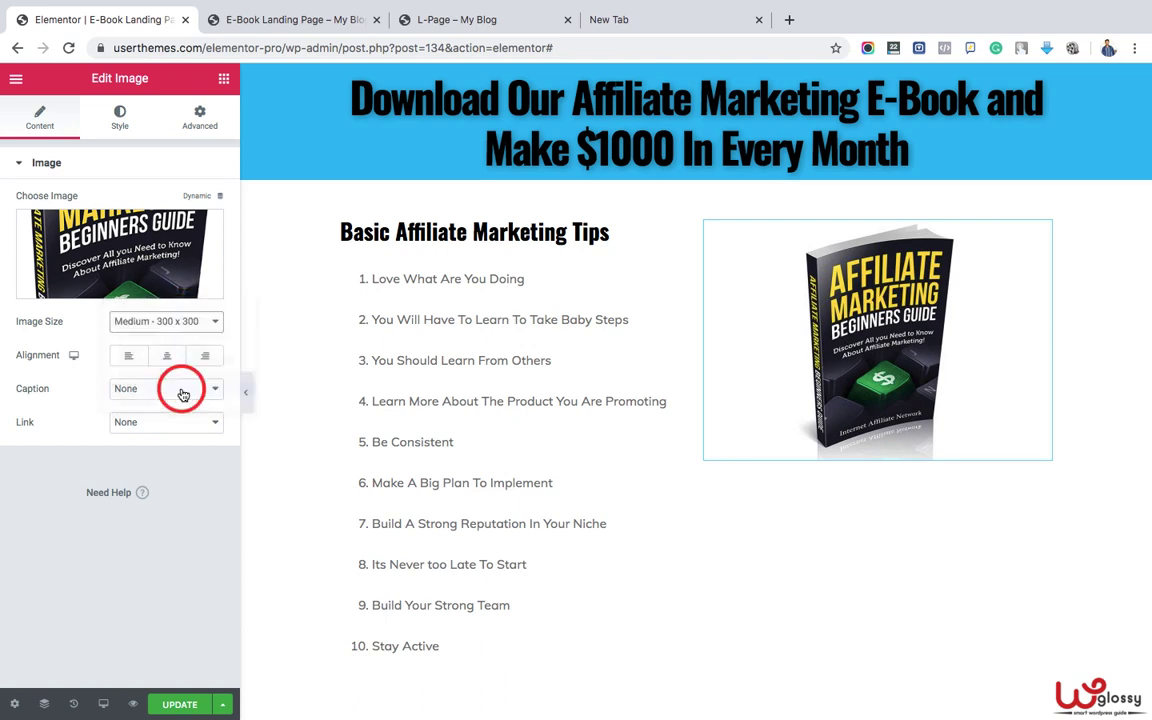
pyautogui.click(196, 330)
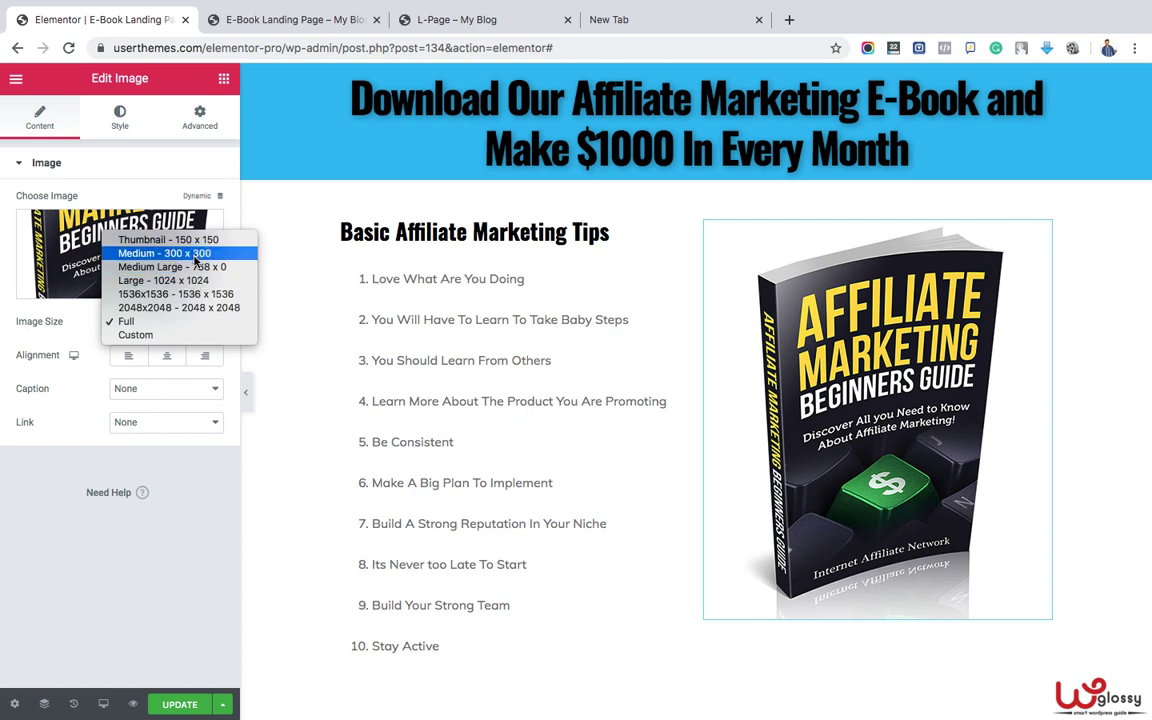
pyautogui.click(196, 280)
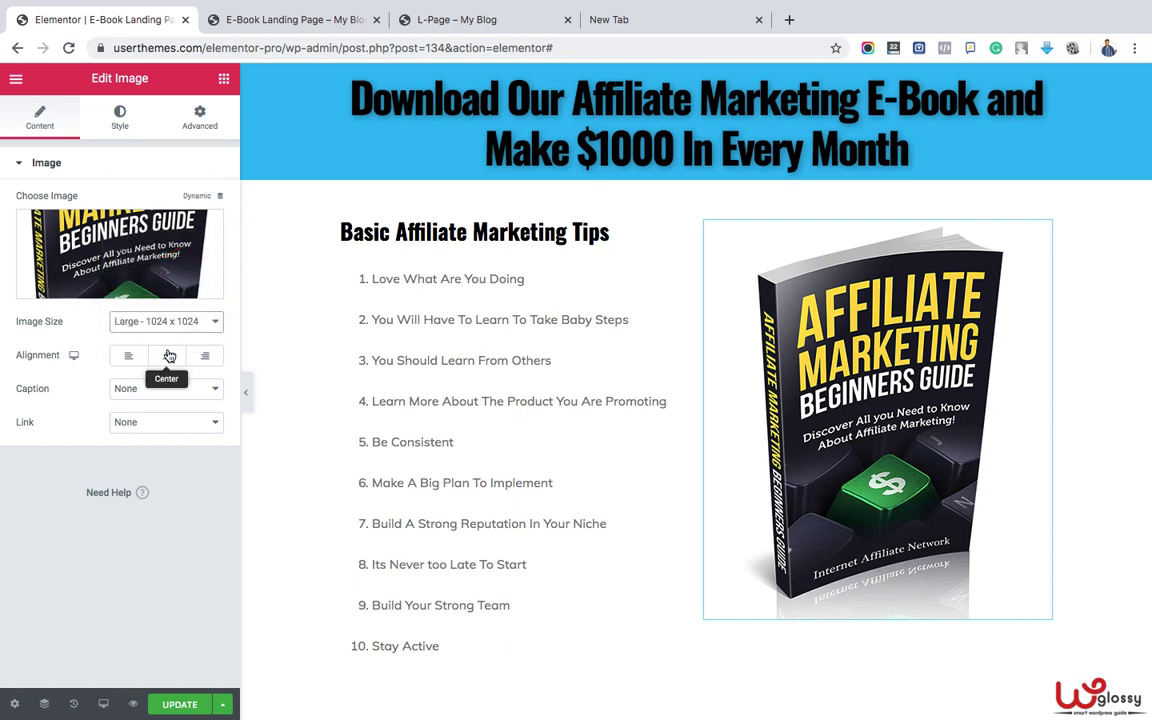
pyautogui.click(160, 388)
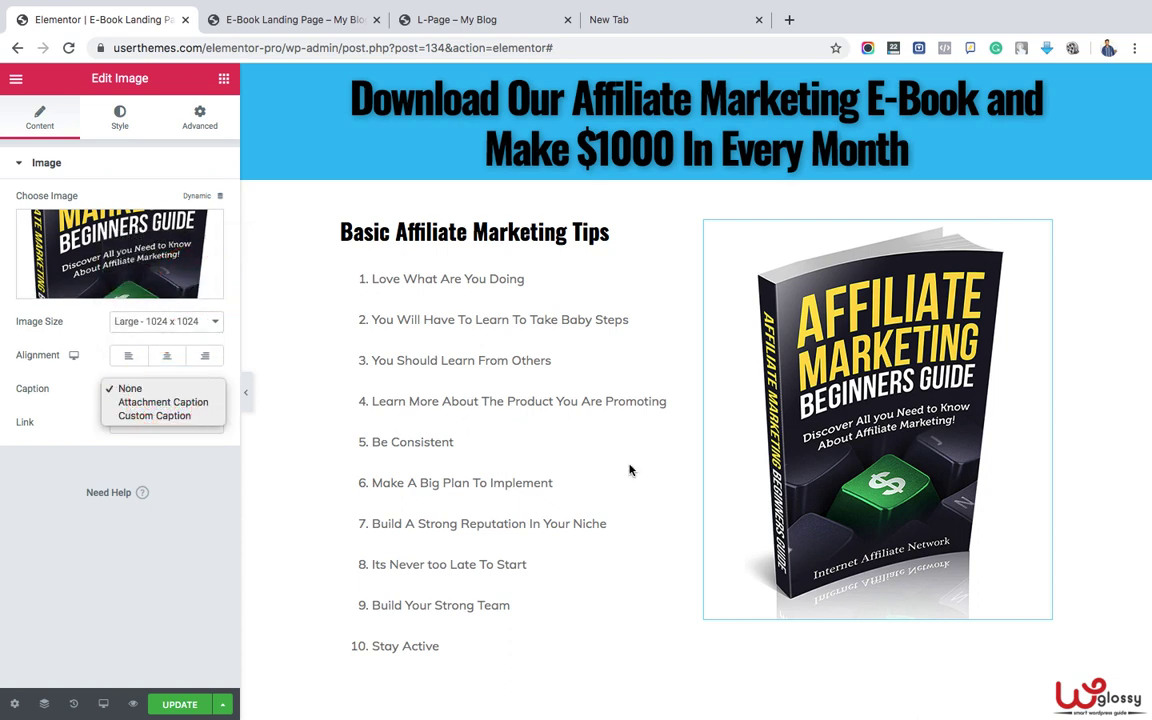
pyautogui.click(805, 488)
# - Slightly reduce the line height of the numbered tips list and update the page
pyautogui.scroll(-1, 985, 578)
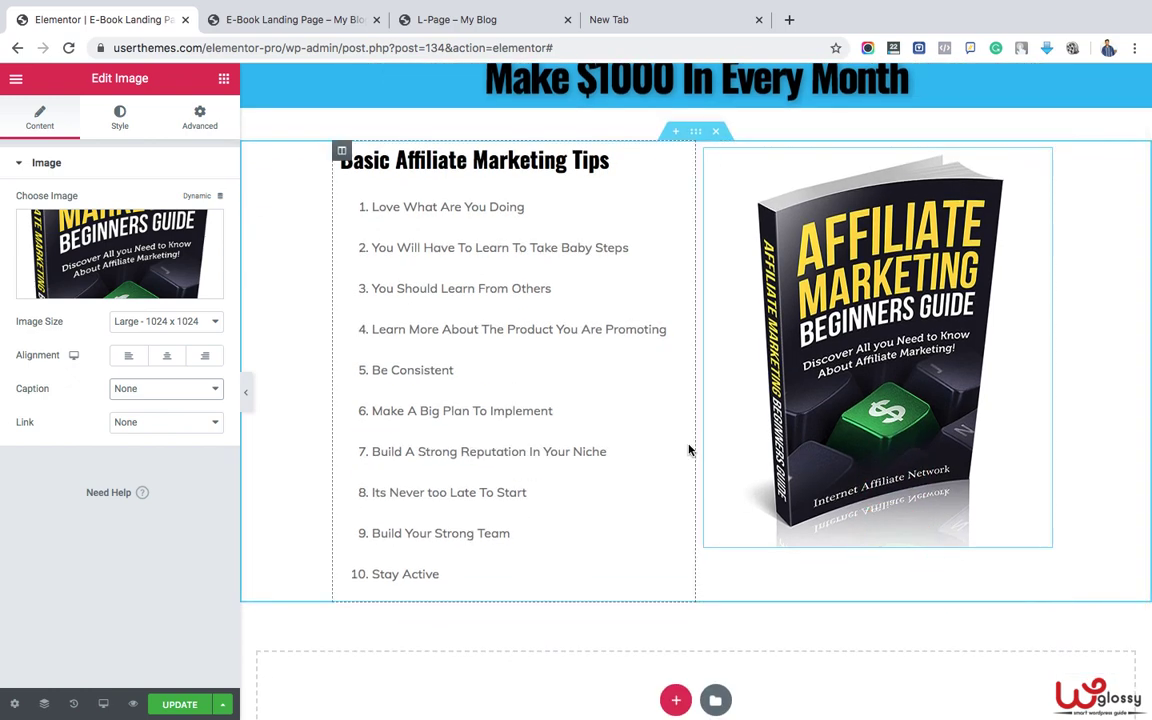
pyautogui.moveTo(695, 449)
pyautogui.mouseDown()
pyautogui.moveTo(604, 442)
pyautogui.moveTo(743, 440)
pyautogui.moveTo(684, 437)
pyautogui.moveTo(694, 433)
pyautogui.mouseUp()
pyautogui.click(504, 432)
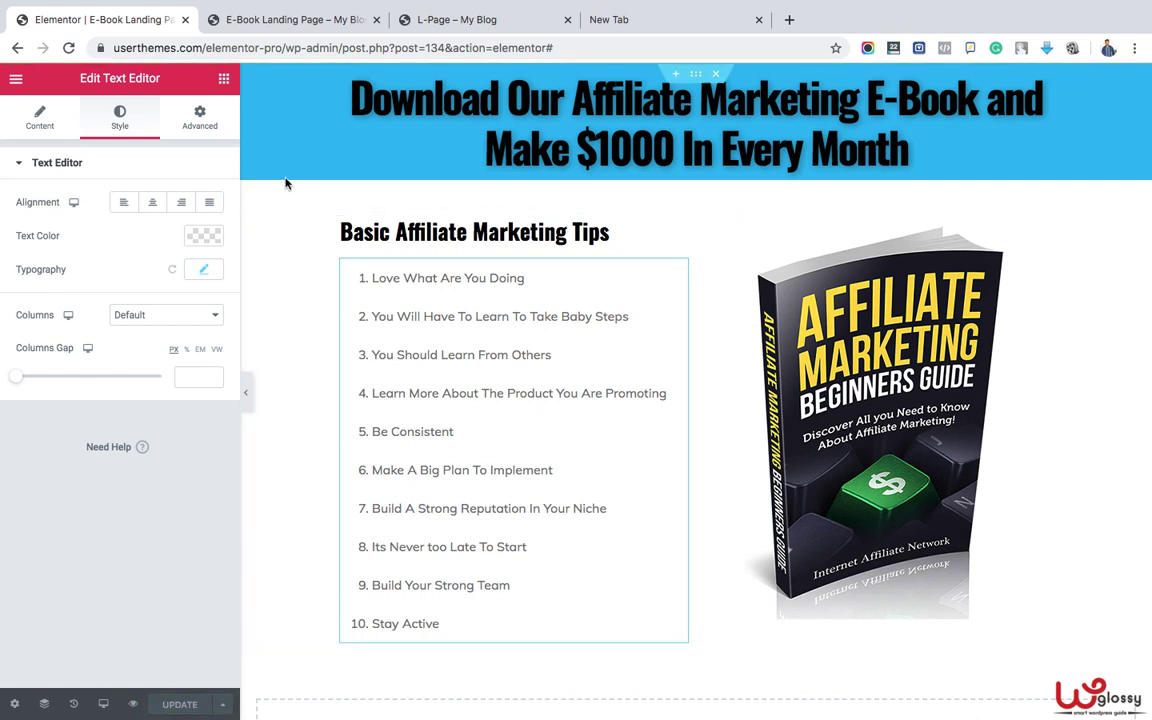
# - Reload the published E-Book Landing Page to check the tips list and book image, and return to the editor
pyautogui.click(306, 22)
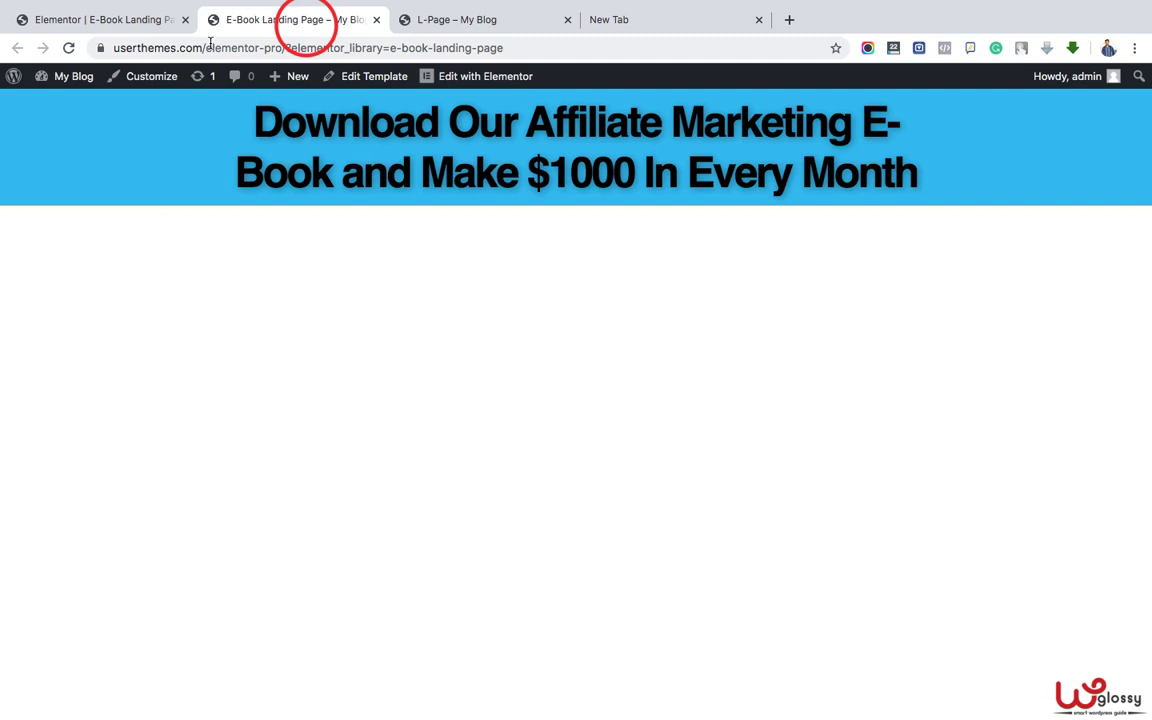
pyautogui.click(68, 47)
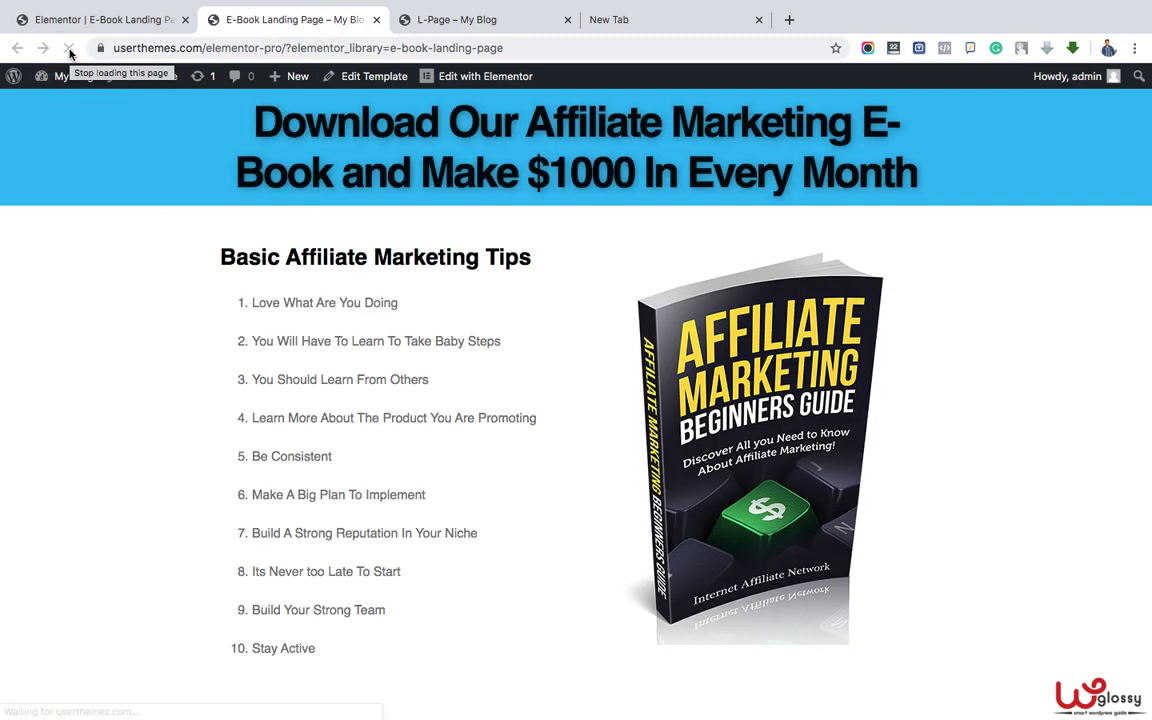
pyautogui.hotkey('ctrl', 'shift', 'Tab')
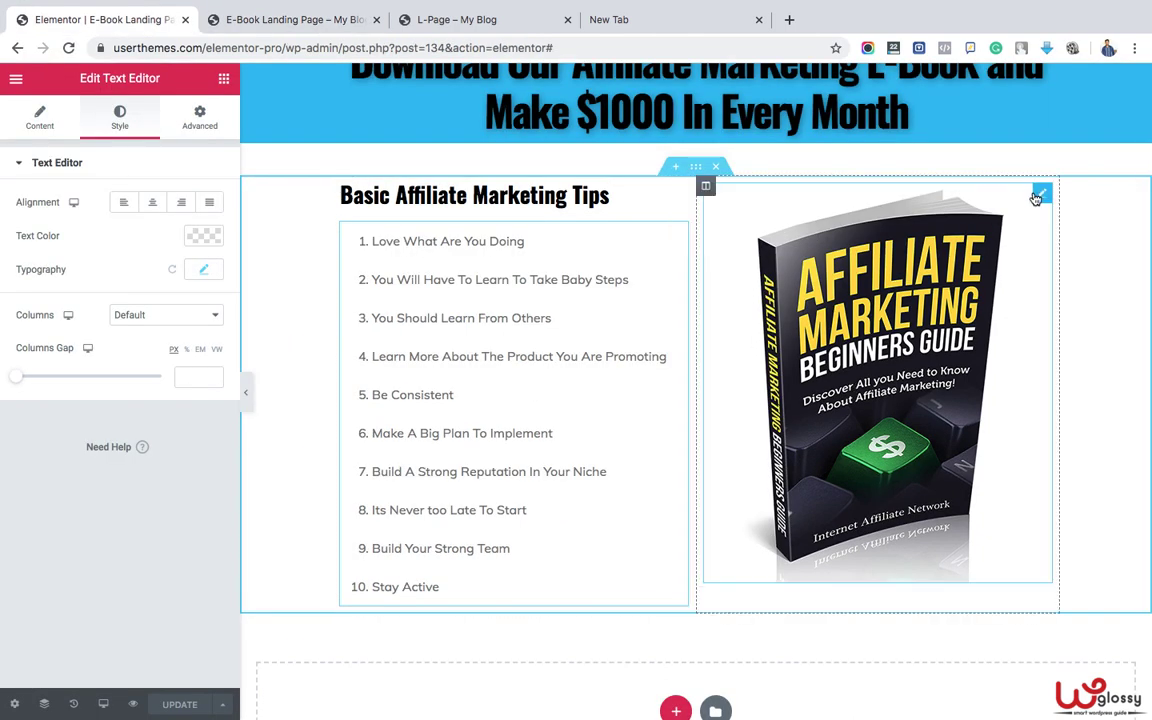
# - Try the Roll In entrance animation on the book image, set it to Light Speed In and update the page
pyautogui.click(1039, 195)
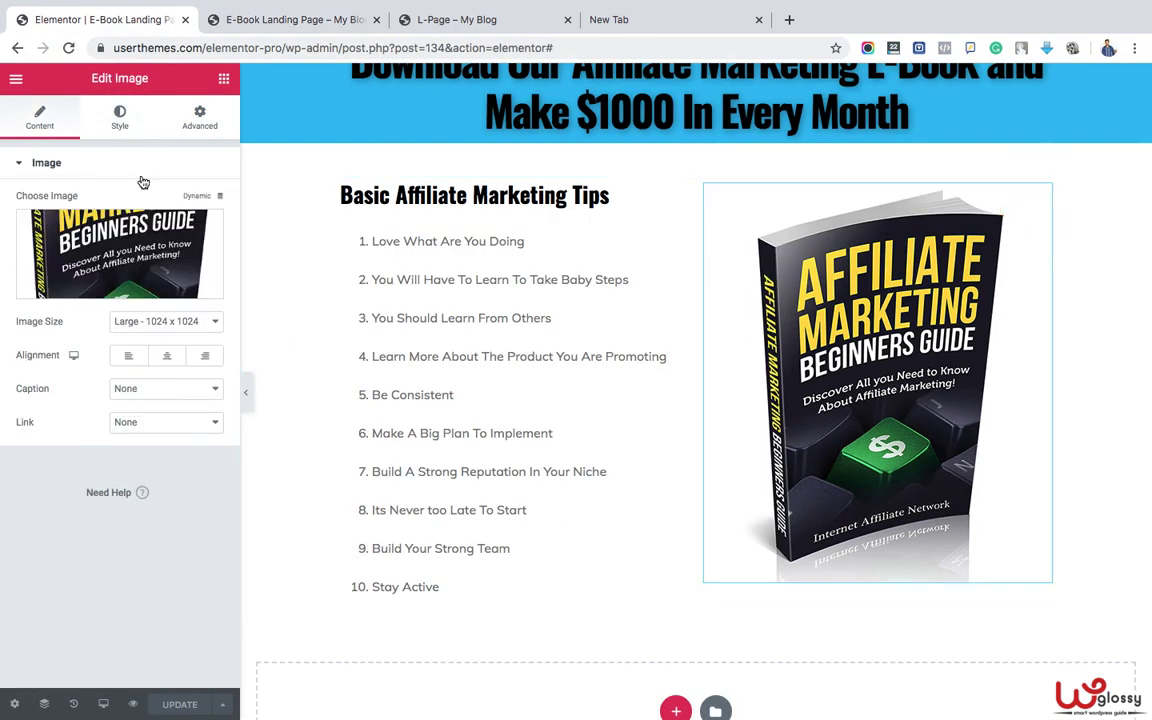
pyautogui.click(122, 120)
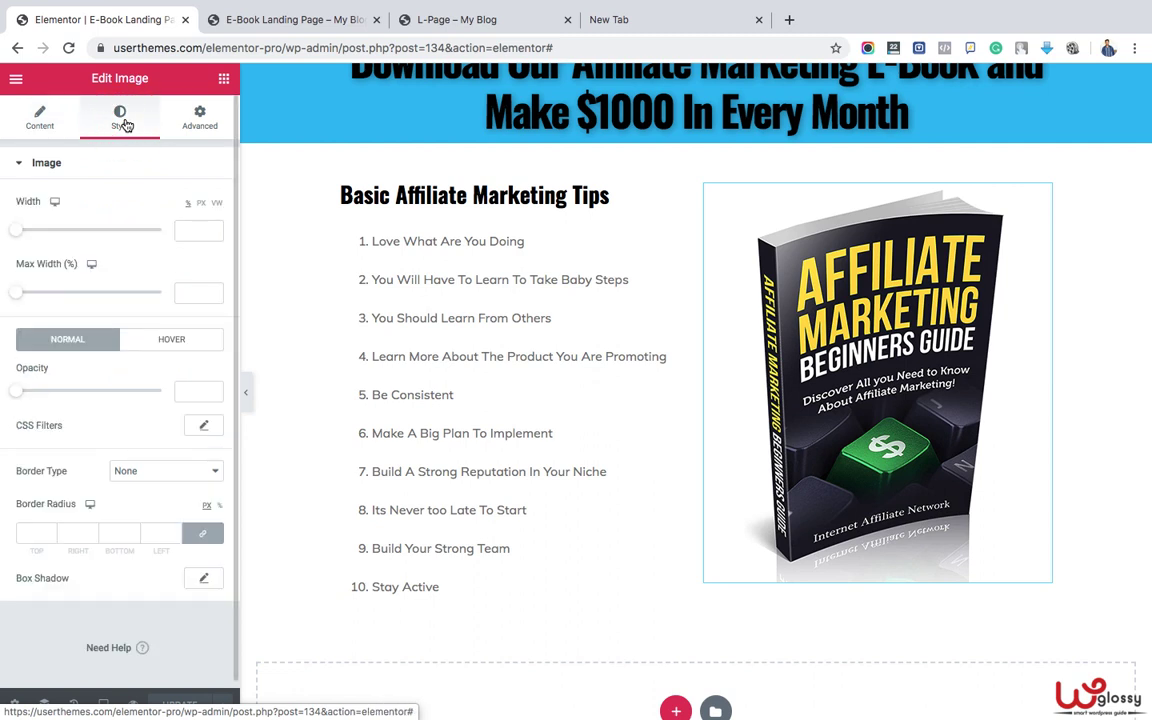
pyautogui.click(193, 130)
pyautogui.scroll(-2, 128, 555)
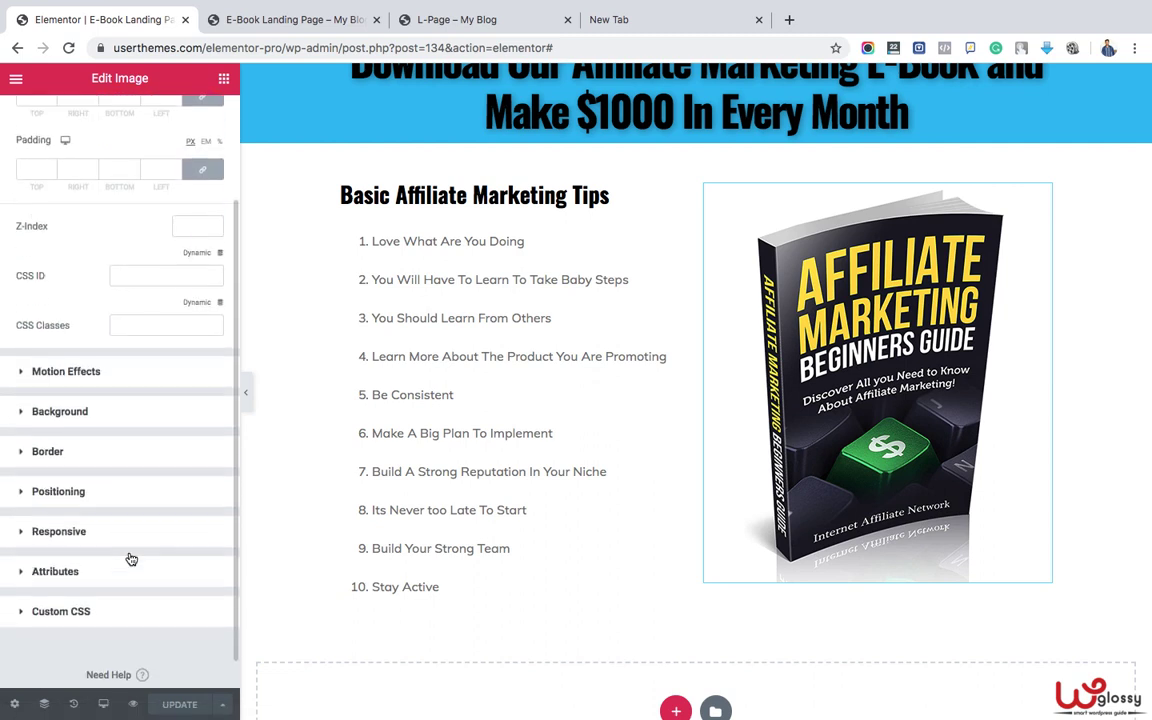
pyautogui.click(127, 369)
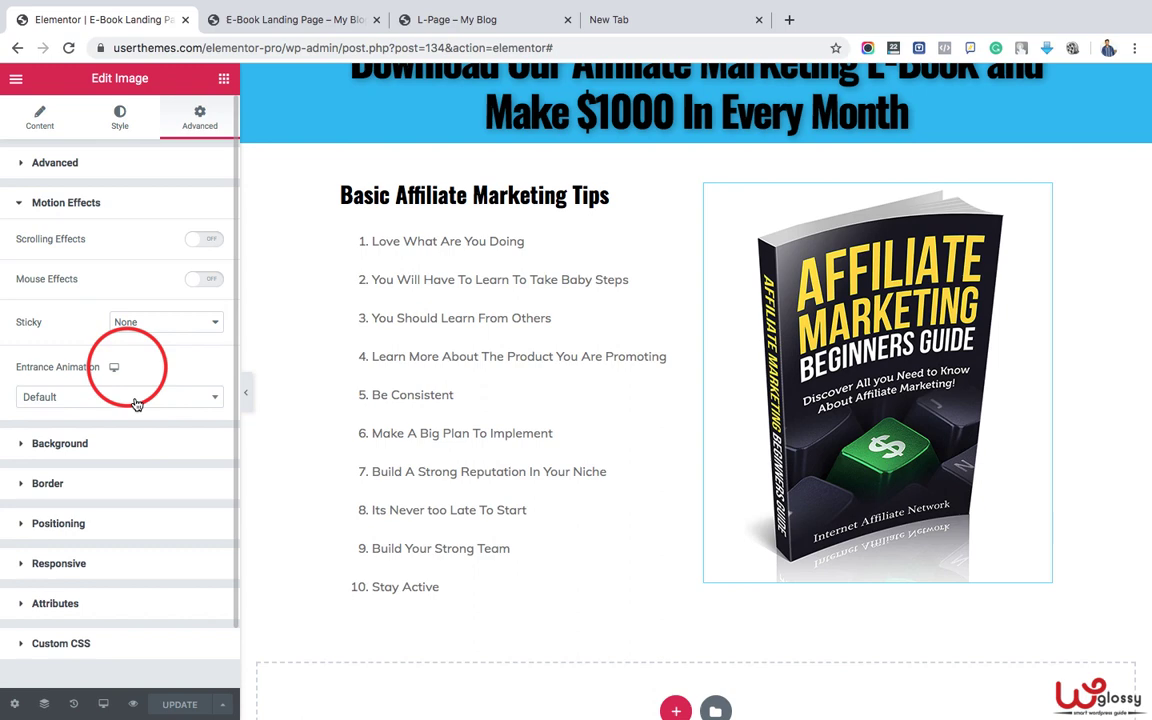
pyautogui.click(134, 397)
pyautogui.scroll(-10, 148, 540)
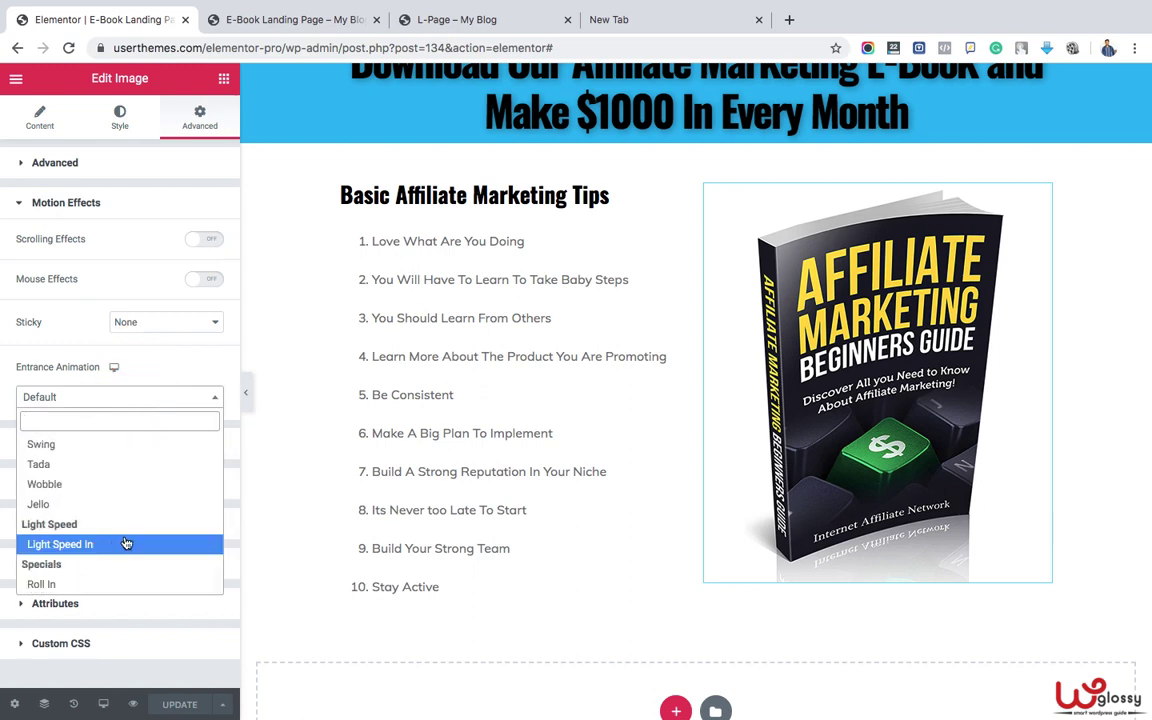
pyautogui.click(92, 584)
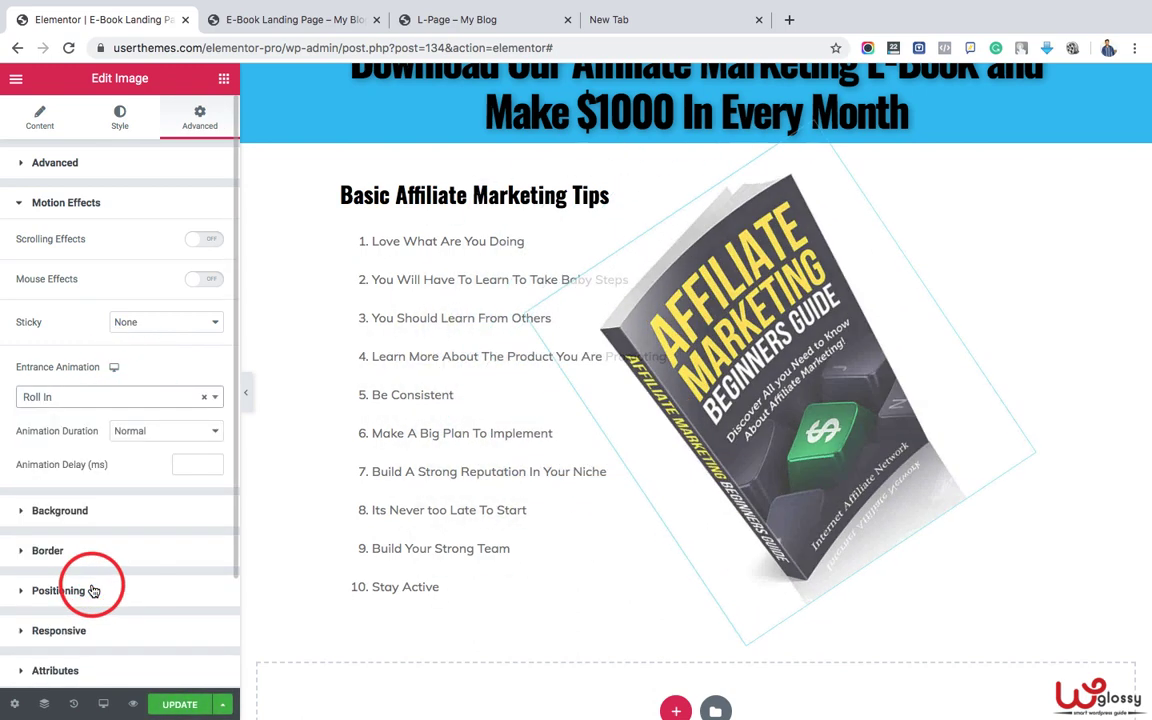
pyautogui.click(158, 399)
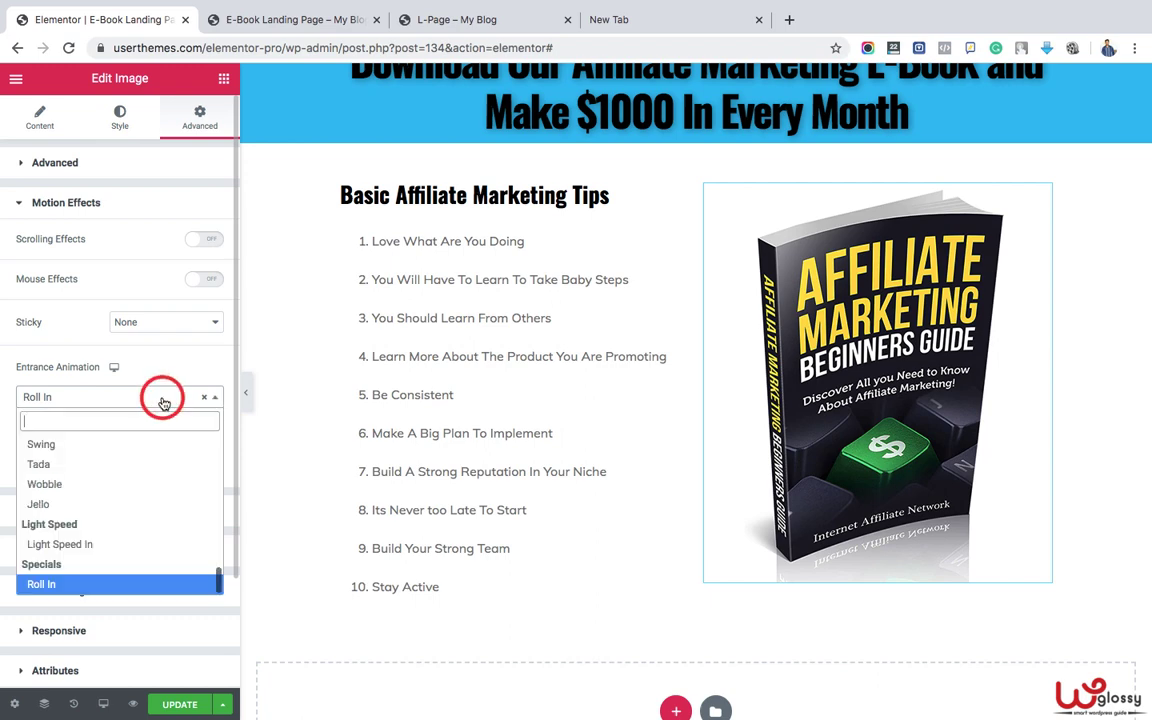
pyautogui.click(75, 546)
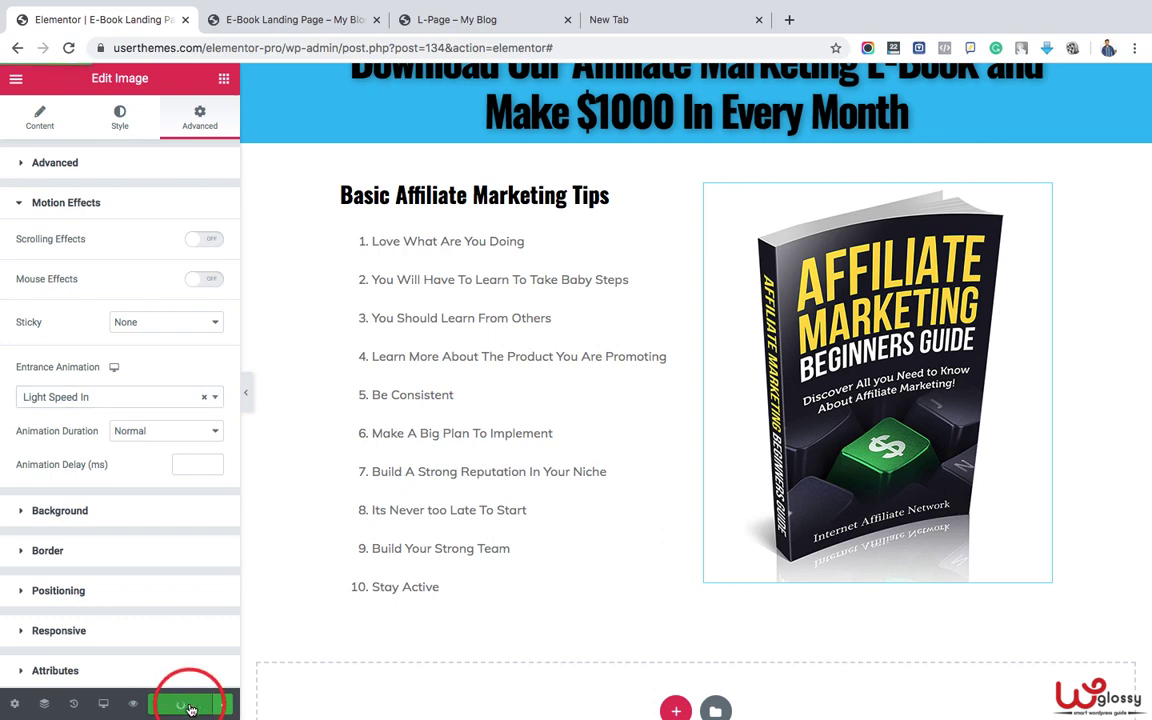
# - Reload the published E-Book Landing Page to check the book image's entrance animation
pyautogui.click(293, 19)
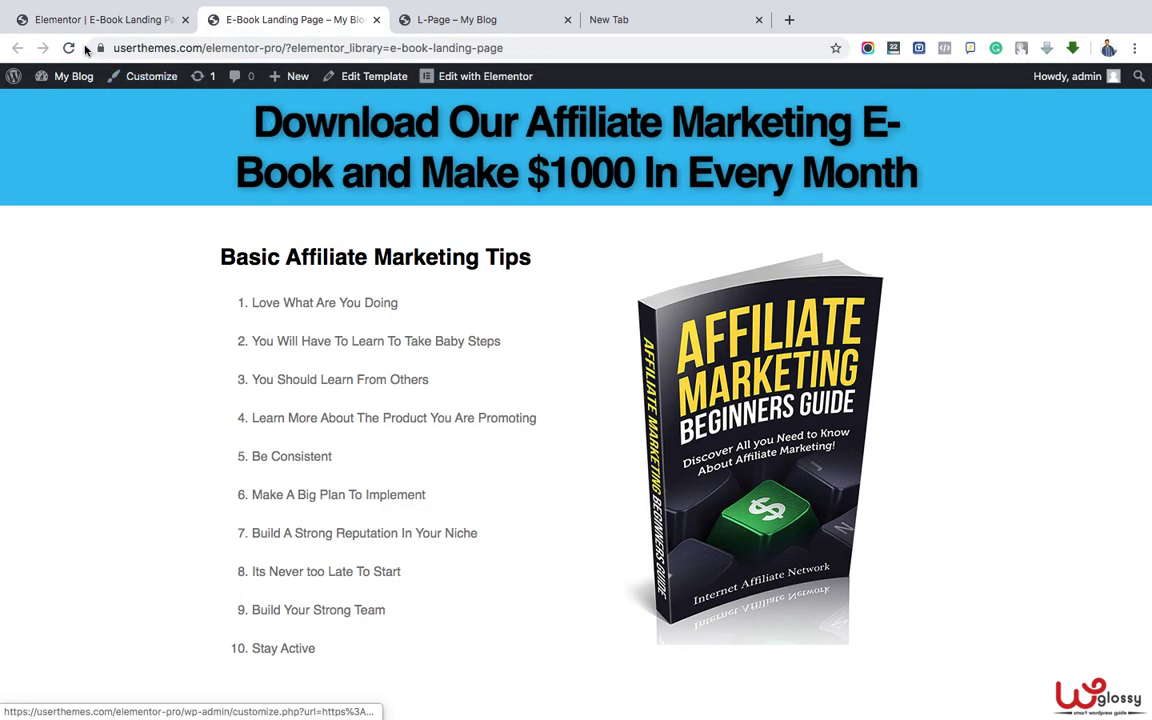
pyautogui.click(69, 47)
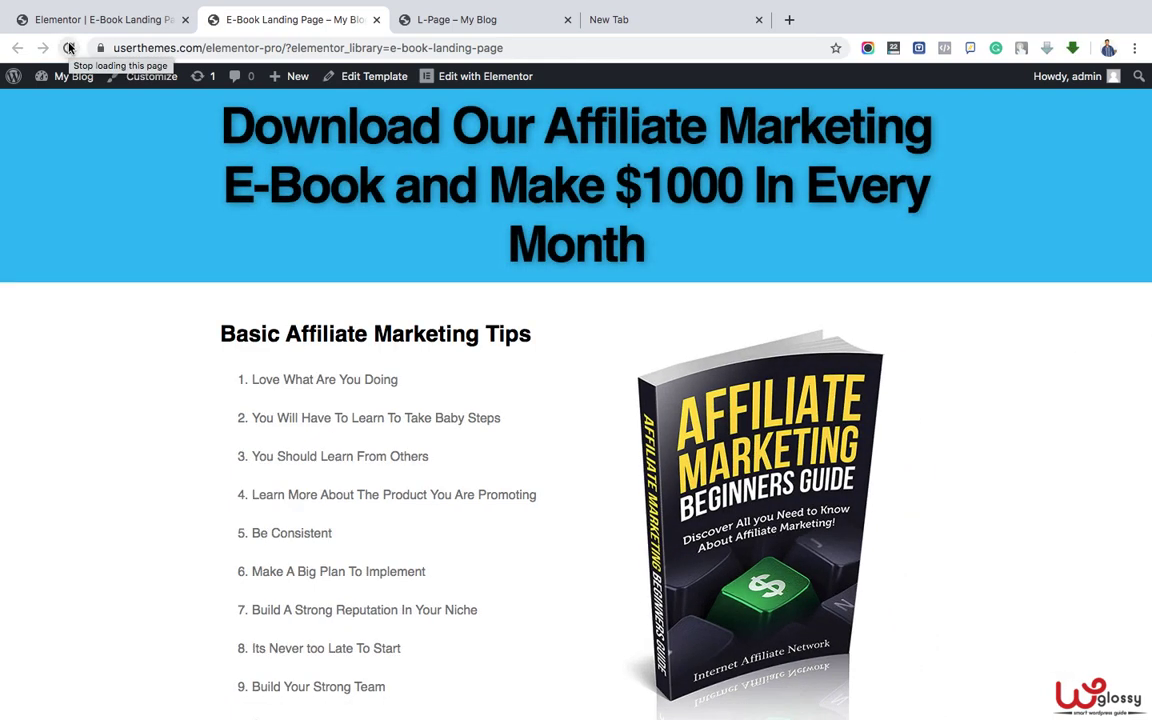
# - Return to the Elementor editor and add a two-column section below the tips list and book image
pyautogui.click(90, 19)
pyautogui.scroll(-3, 437, 414)
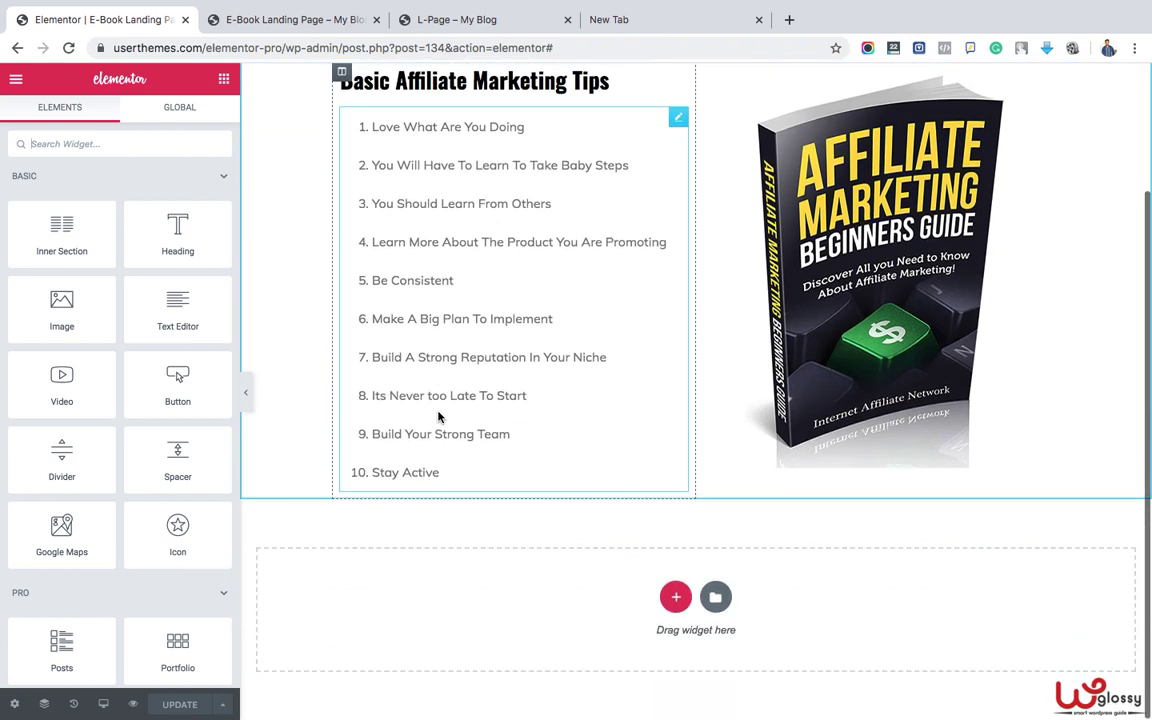
pyautogui.click(677, 599)
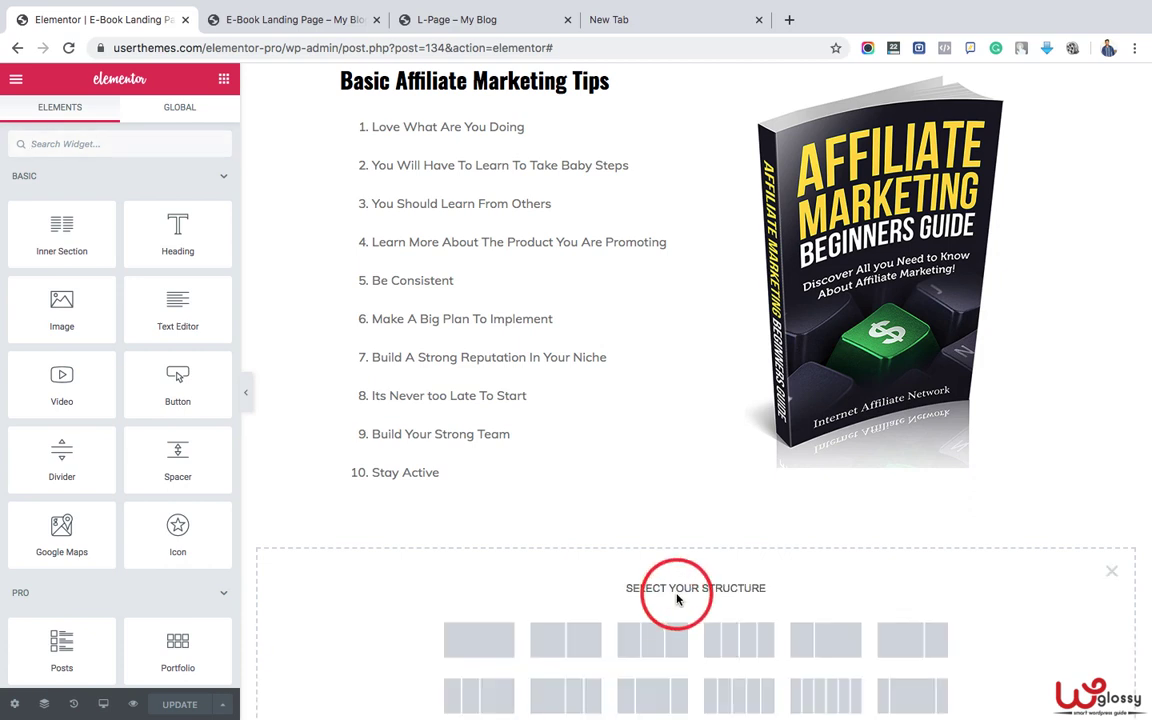
pyautogui.click(586, 565)
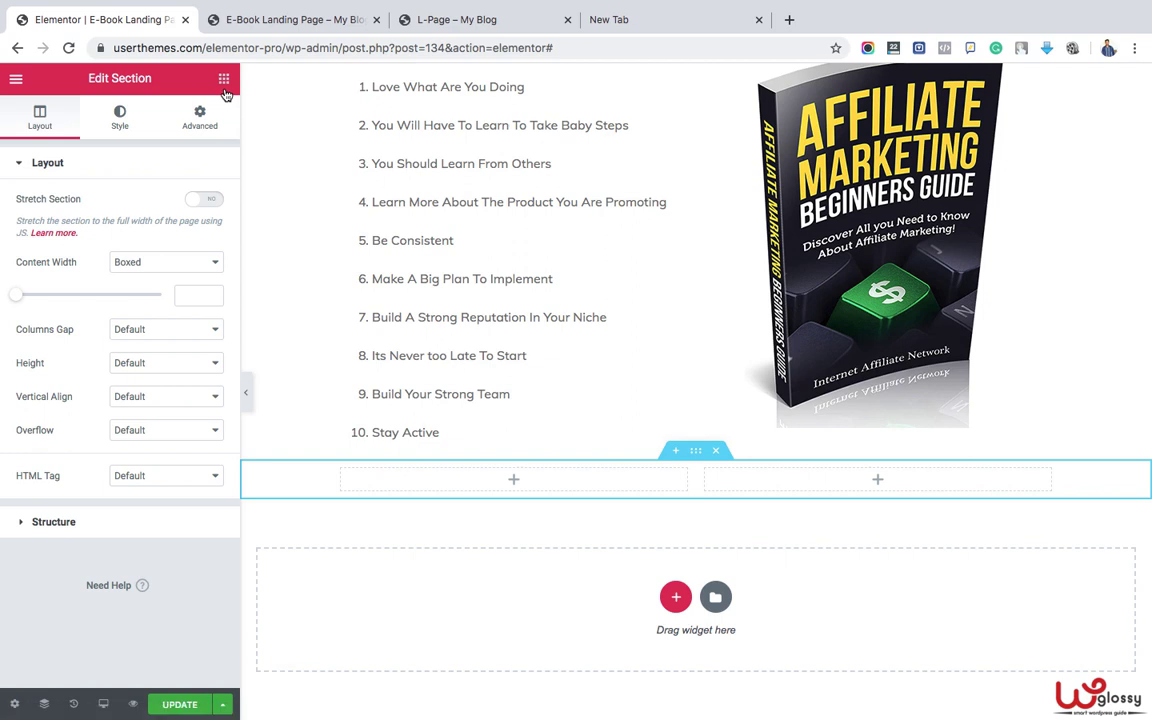
# - Give the new two-column section a classic background in color #F8631F
pyautogui.click(124, 120)
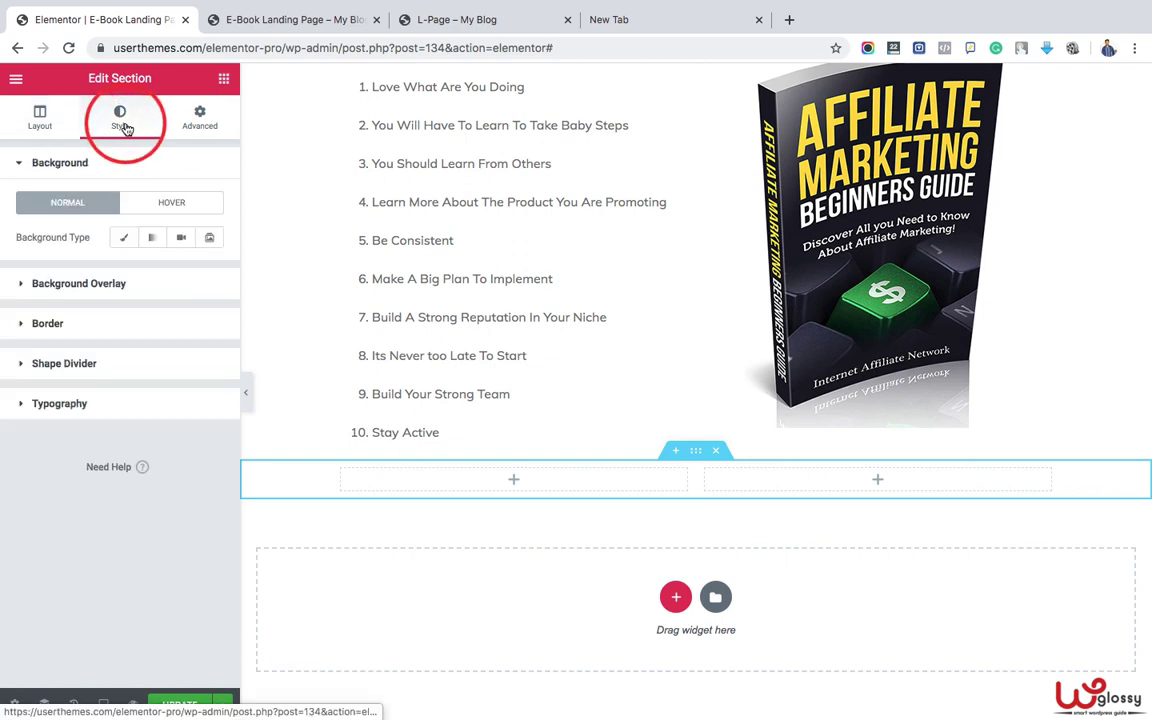
pyautogui.click(124, 241)
pyautogui.click(200, 271)
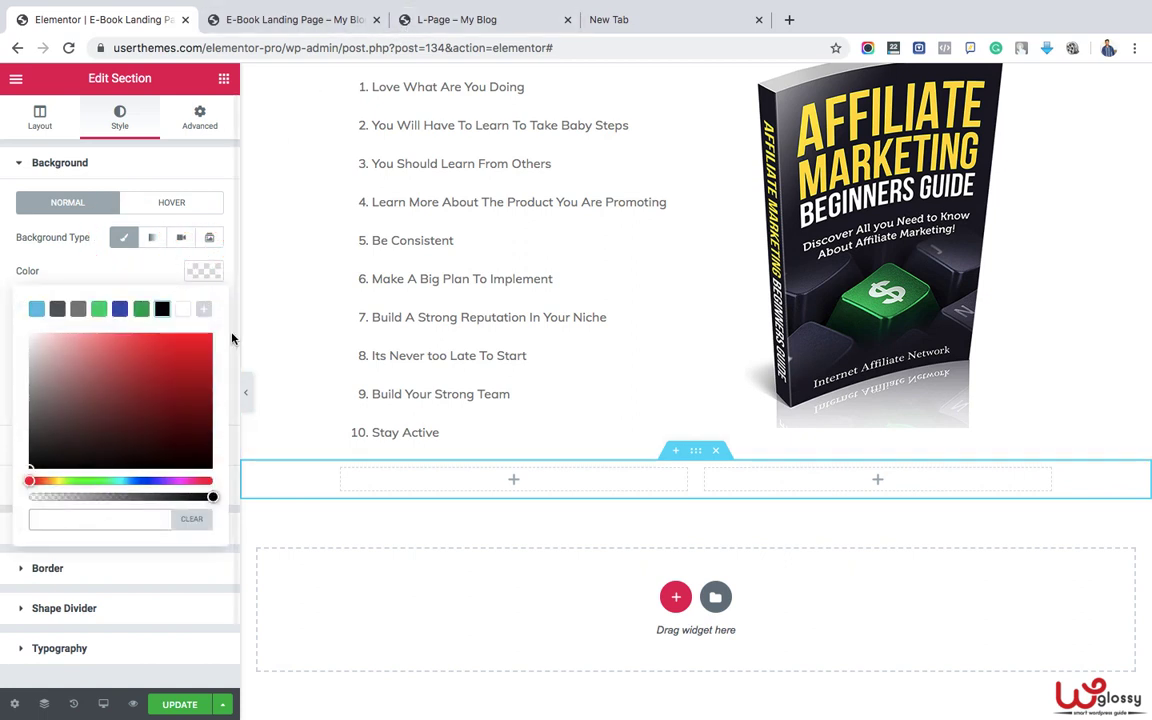
pyautogui.write('#F8631F')
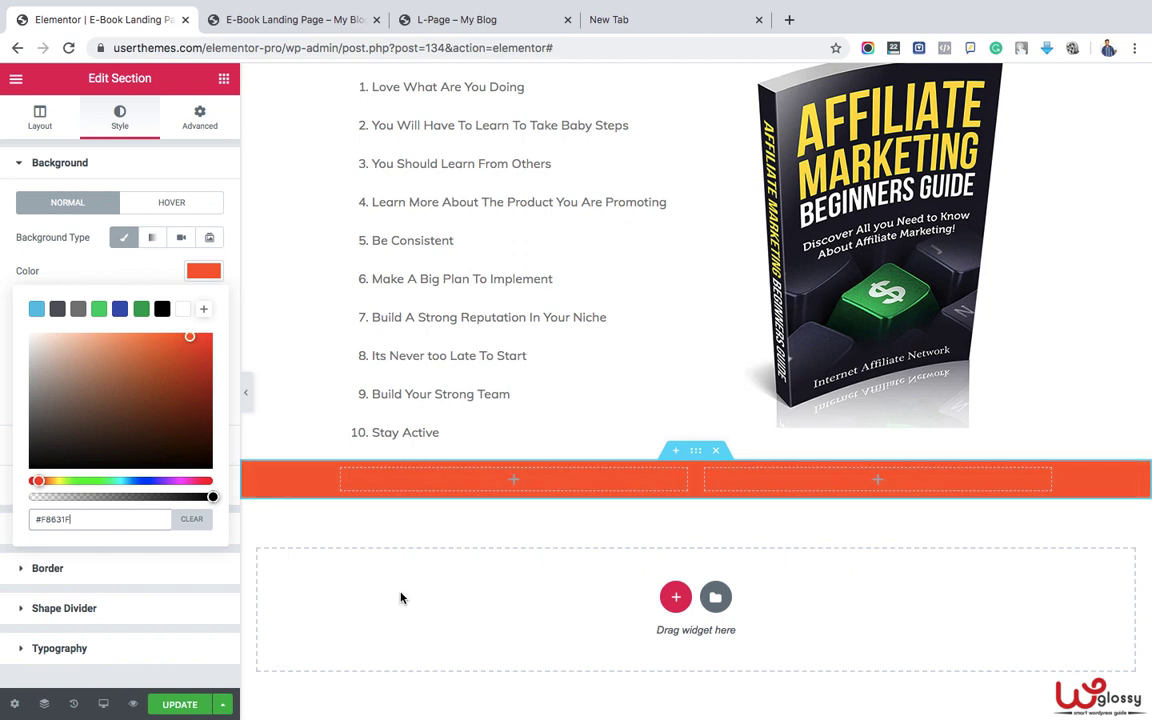
# - Add a Text Editor widget to the section's left column reading "Subscribe to Get Download Link For Our Affiliate Marketing E-Book."
pyautogui.click(224, 78)
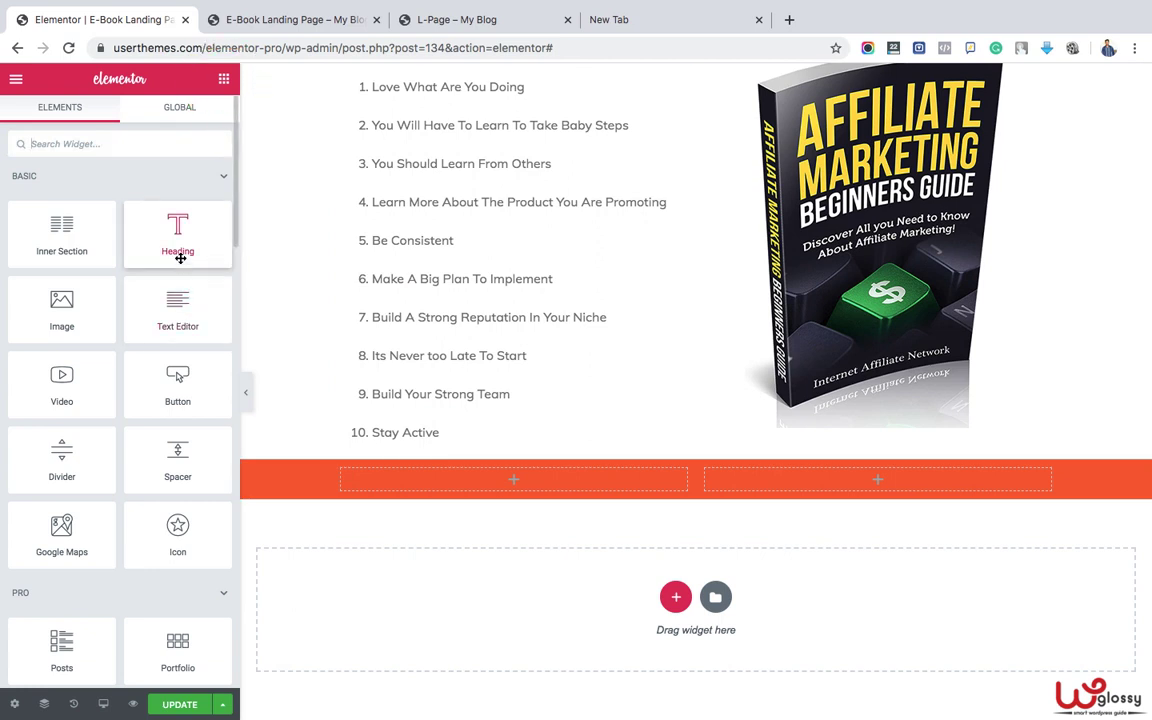
pyautogui.click(175, 307)
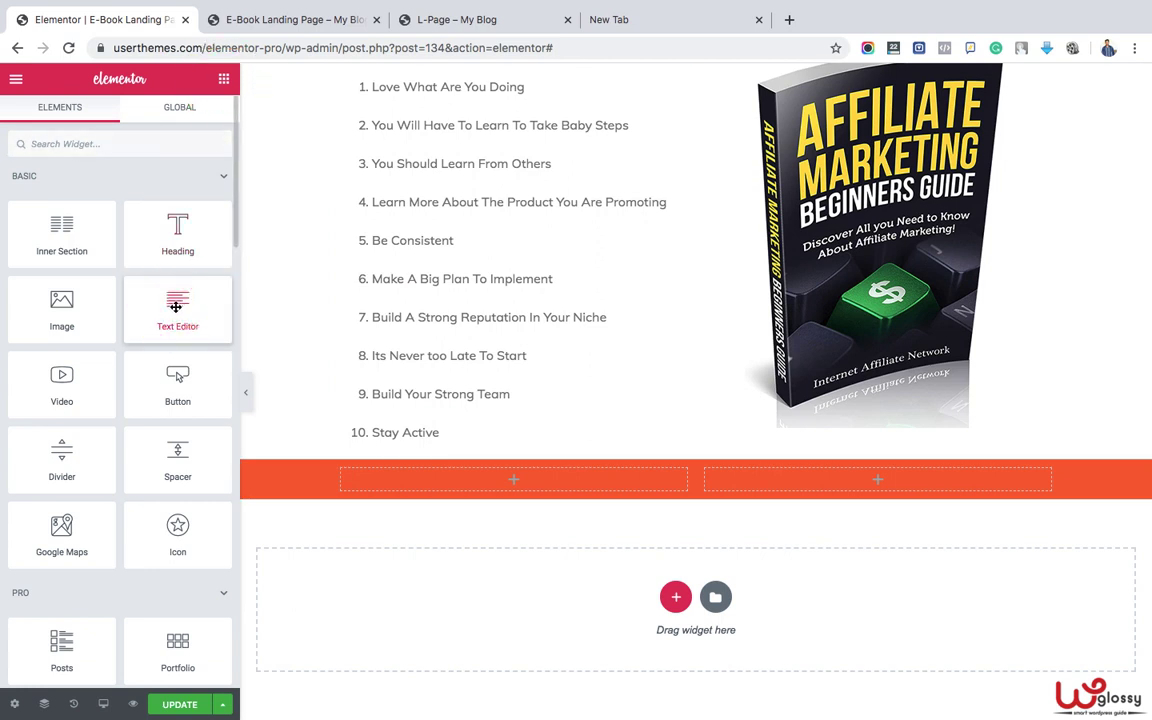
pyautogui.moveTo(175, 307); pyautogui.dragTo(512, 472)
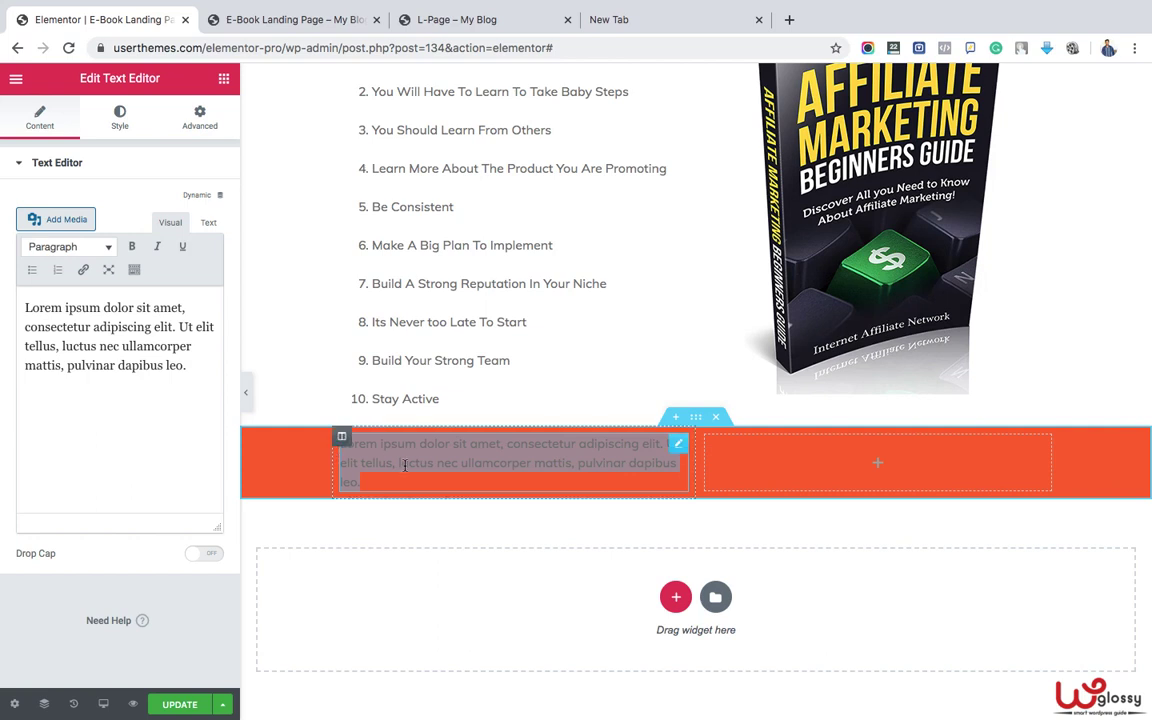
pyautogui.click(404, 466)
pyautogui.tripleClick(368, 478)
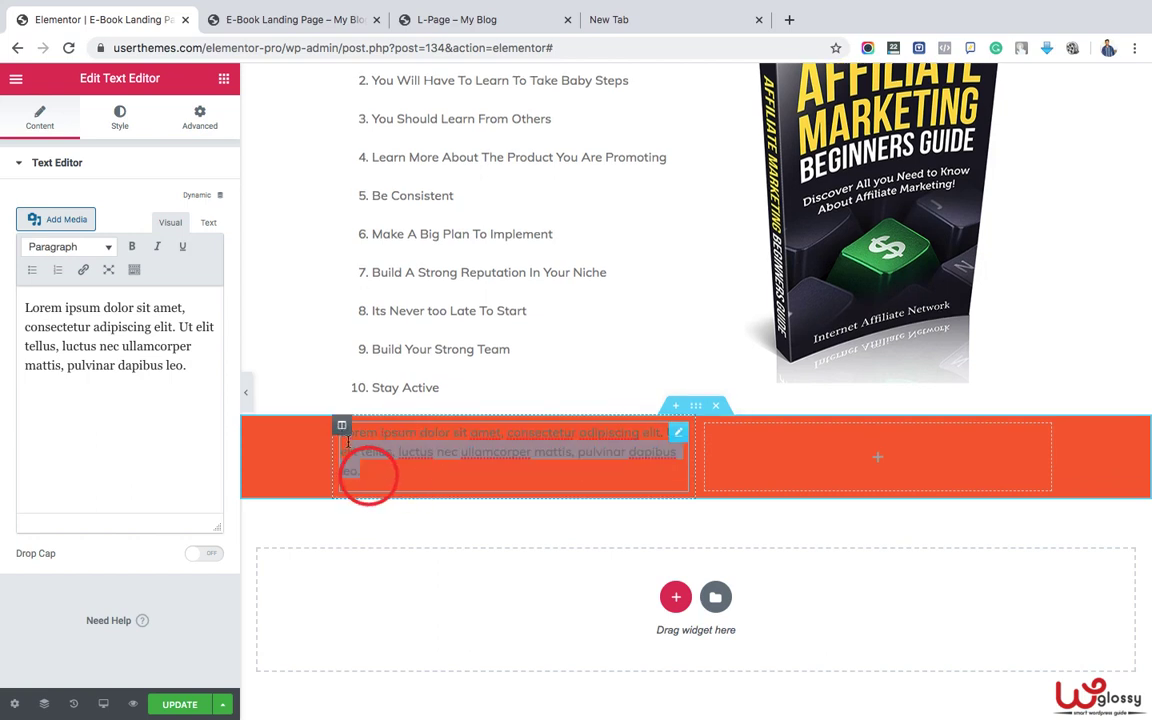
pyautogui.press('BackSpace')
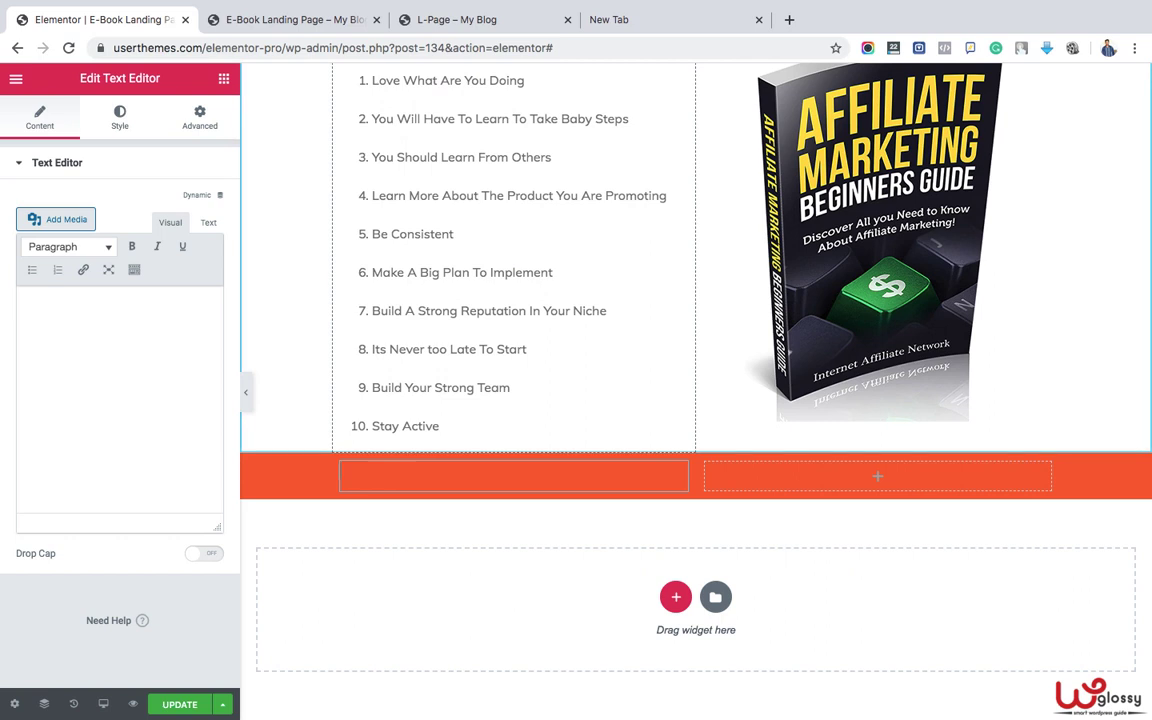
pyautogui.write('Subscribe to Get Download Link For Our Affiliate Marketing E-Book.')
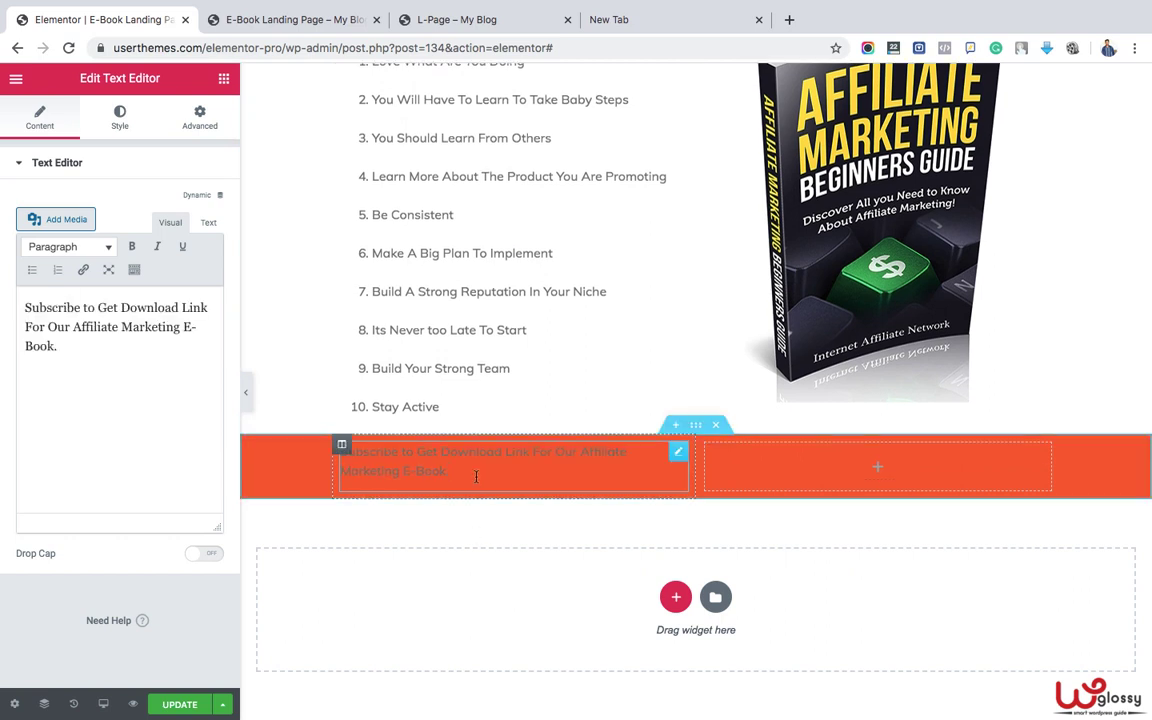
# - Set the subscribe text's color to white (#FFFFFF)
pyautogui.click(116, 128)
pyautogui.click(195, 240)
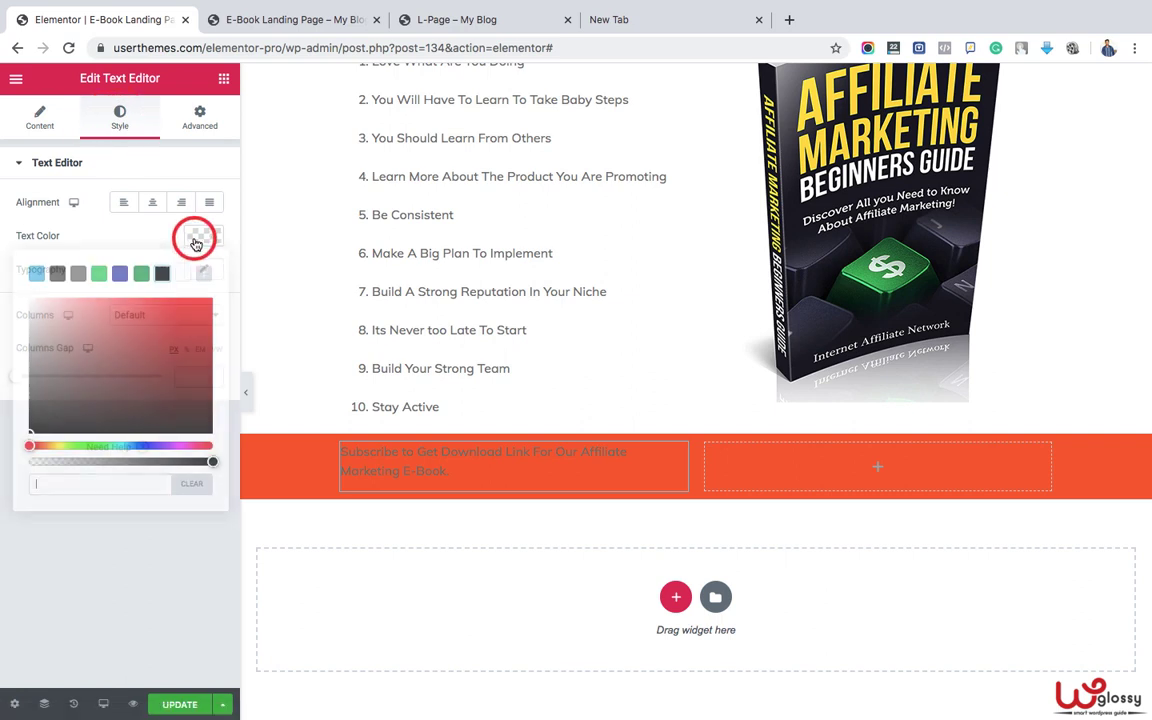
pyautogui.click(183, 275)
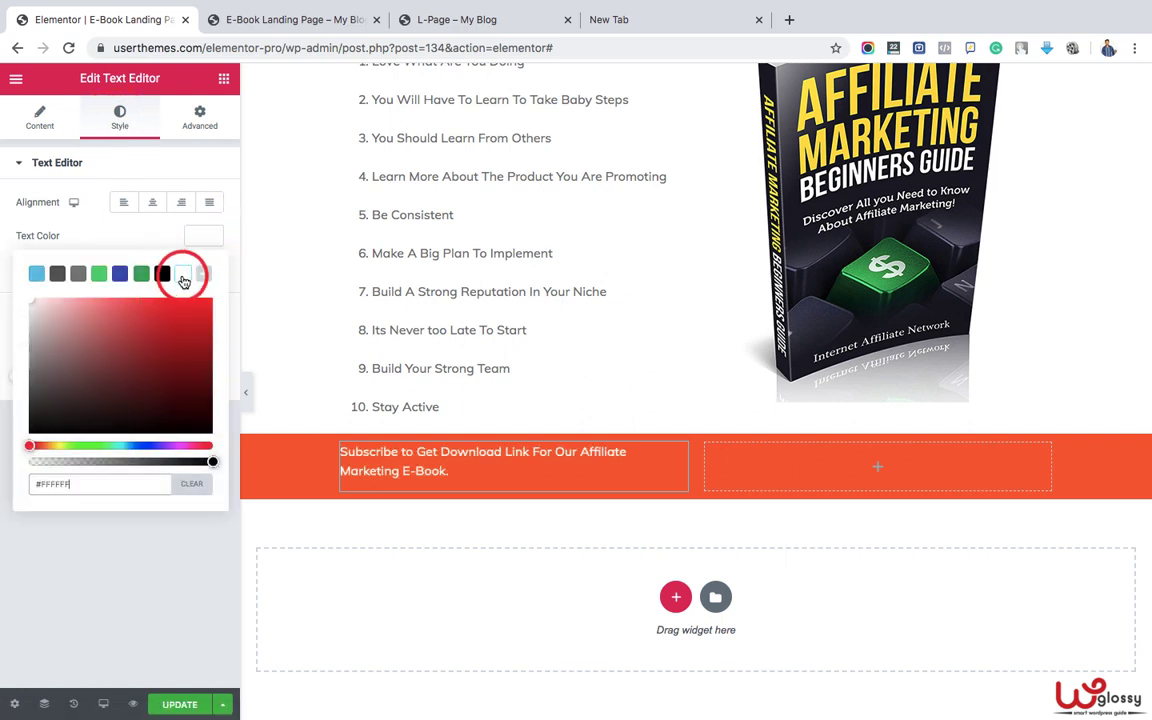
pyautogui.click(122, 239)
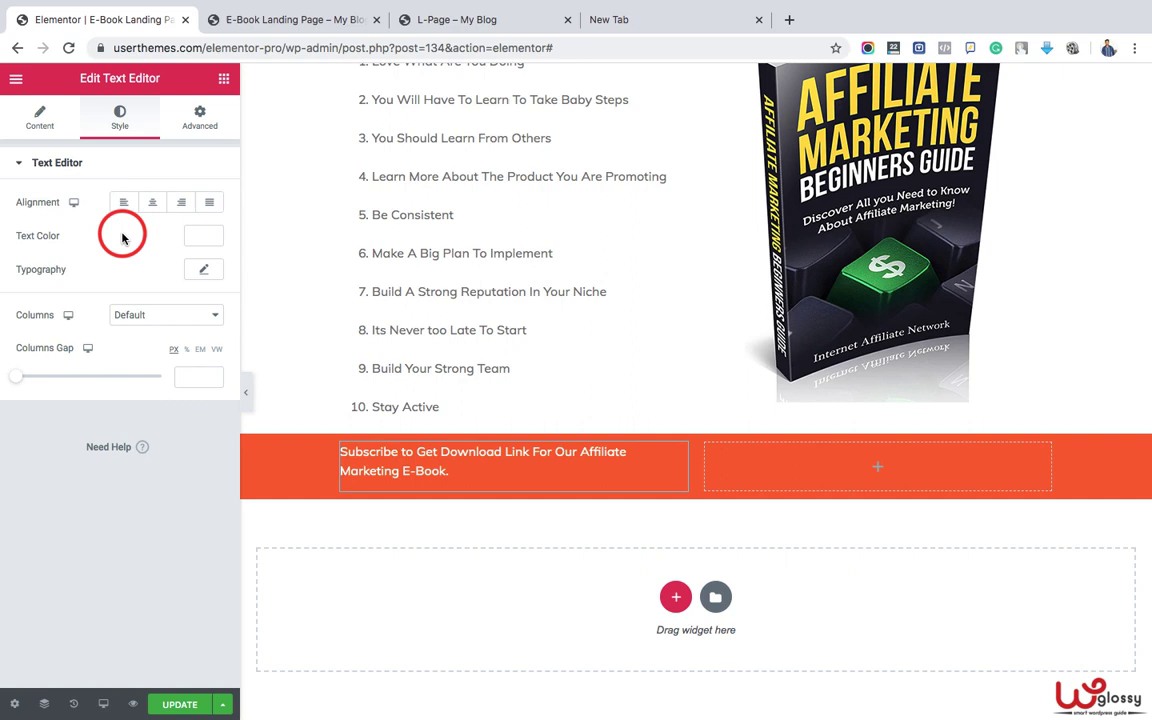
# - Set the subscribe text's font size to 21 px and align it left
pyautogui.click(195, 272)
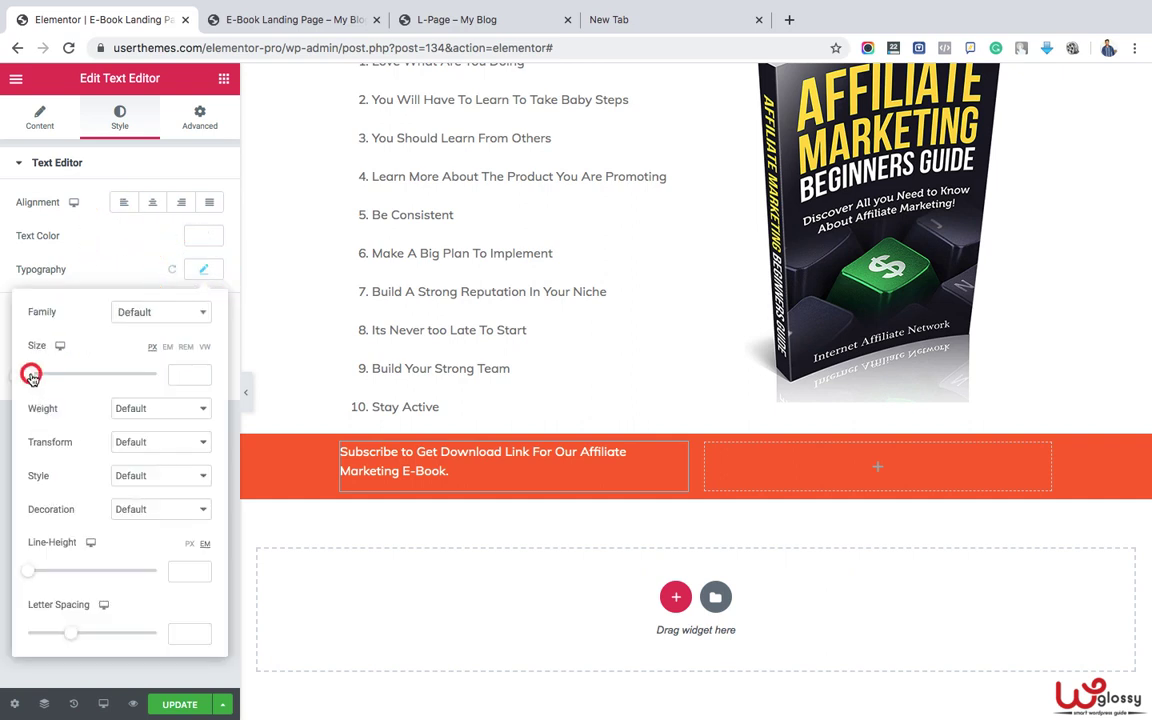
pyautogui.moveTo(31, 374); pyautogui.dragTo(45, 379)
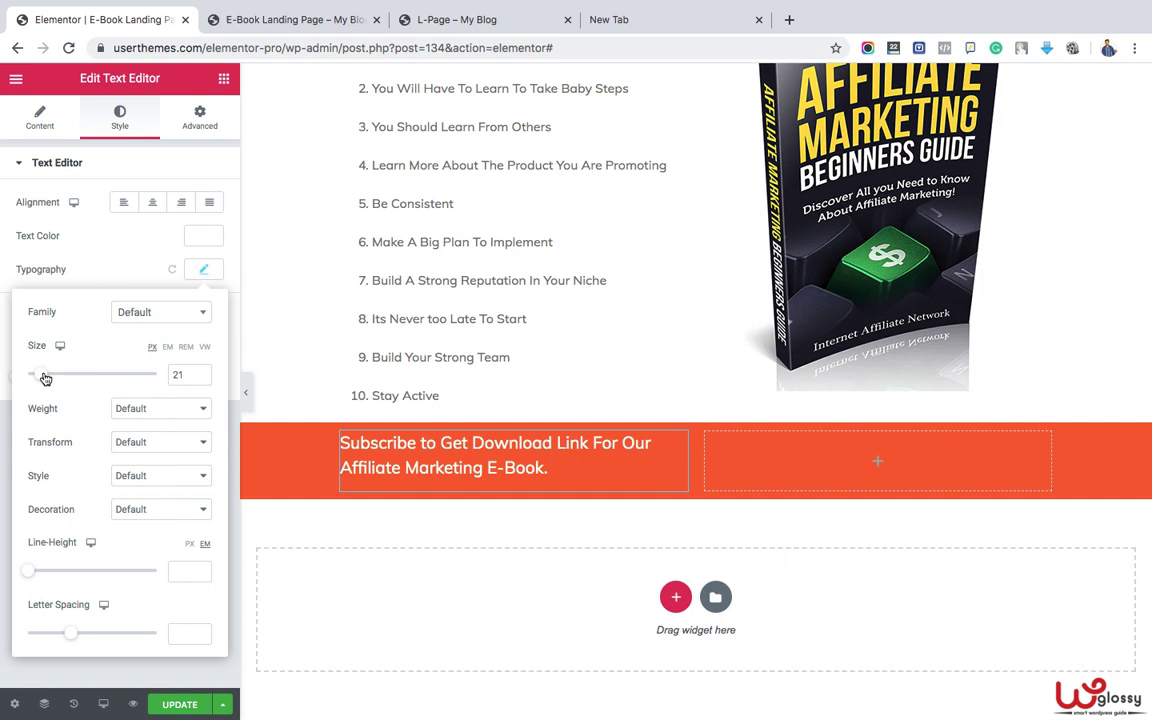
pyautogui.click(130, 269)
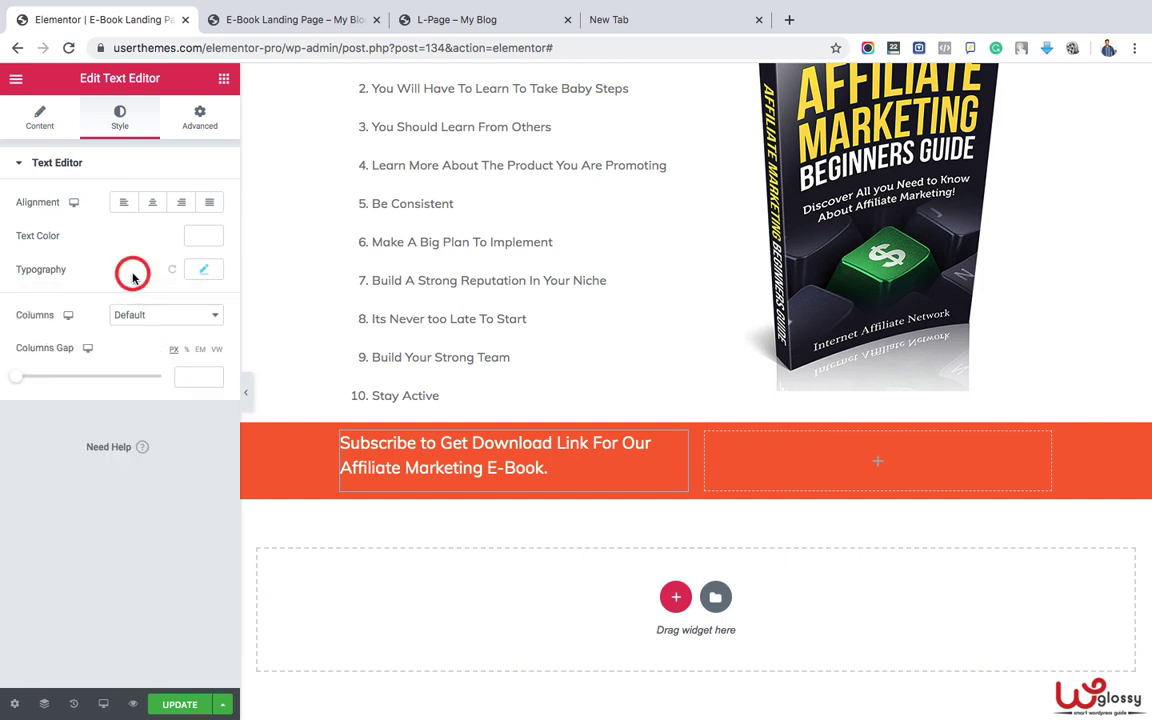
pyautogui.click(153, 205)
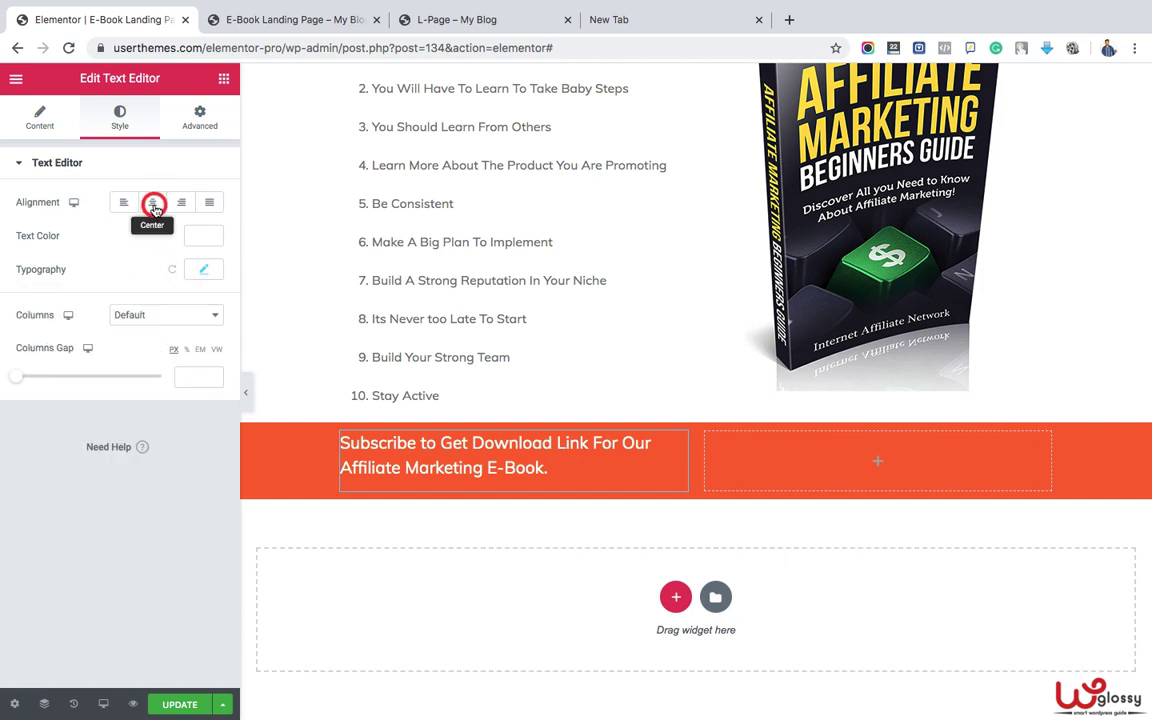
pyautogui.click(117, 205)
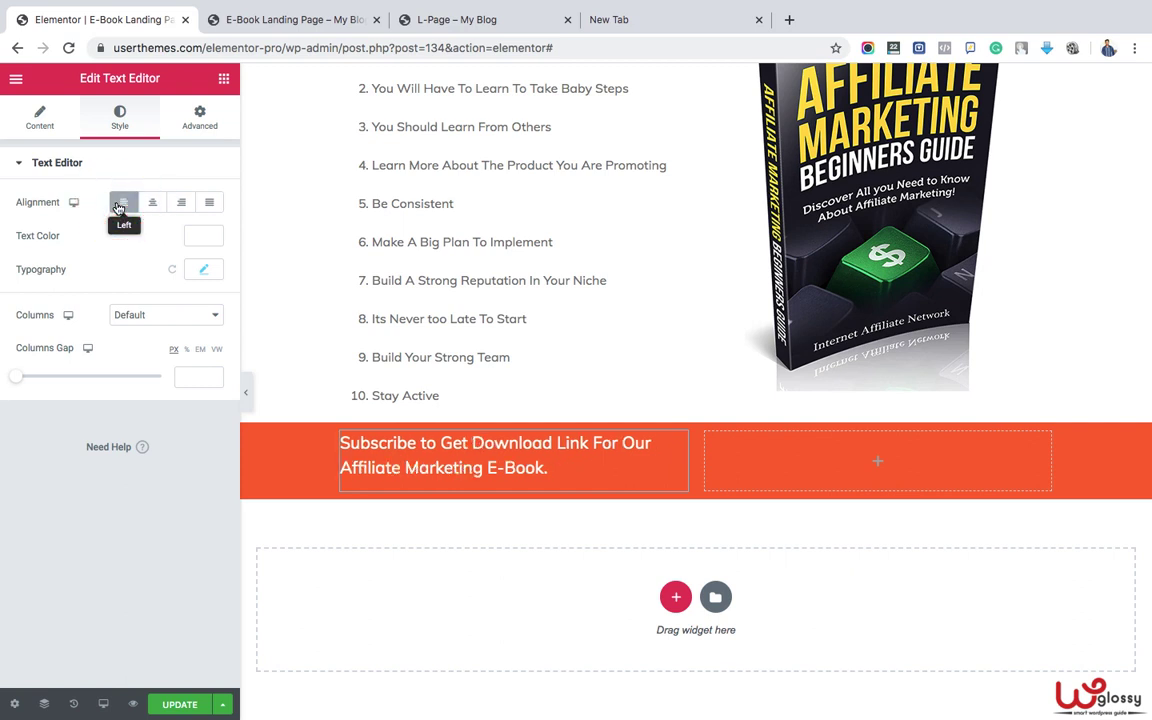
# - Find the Form widget and place it in the empty right column of the orange section
pyautogui.click(877, 466)
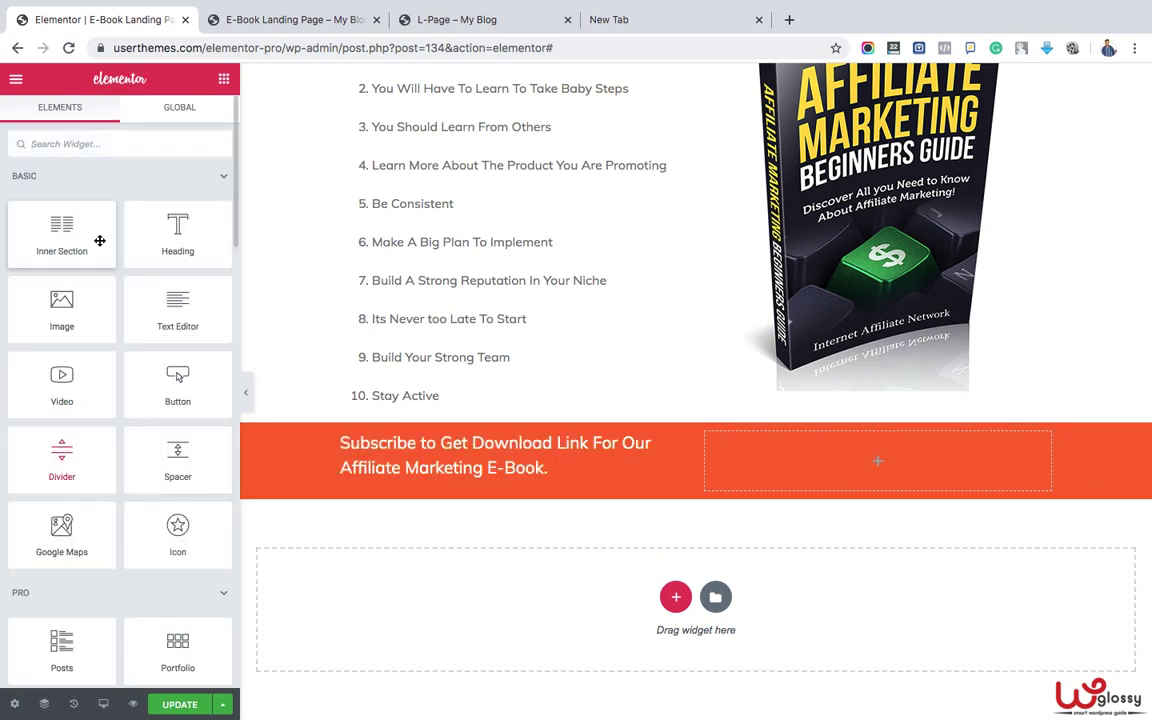
pyautogui.write('form')
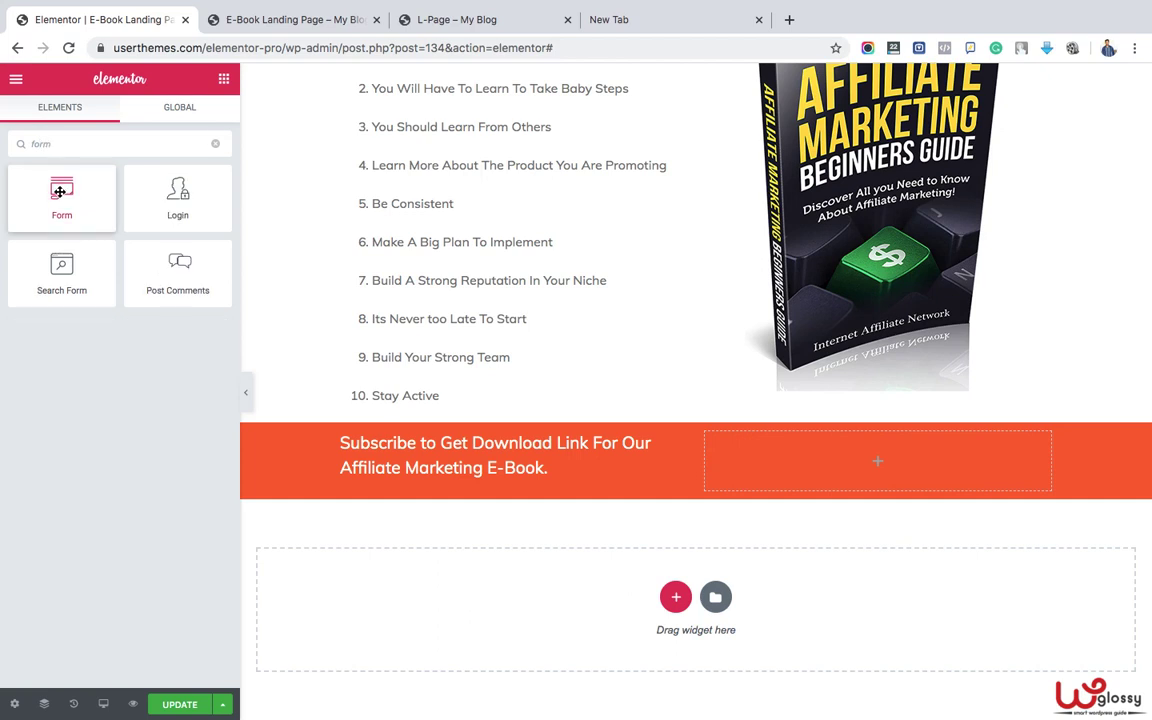
pyautogui.moveTo(59, 191); pyautogui.dragTo(847, 451)
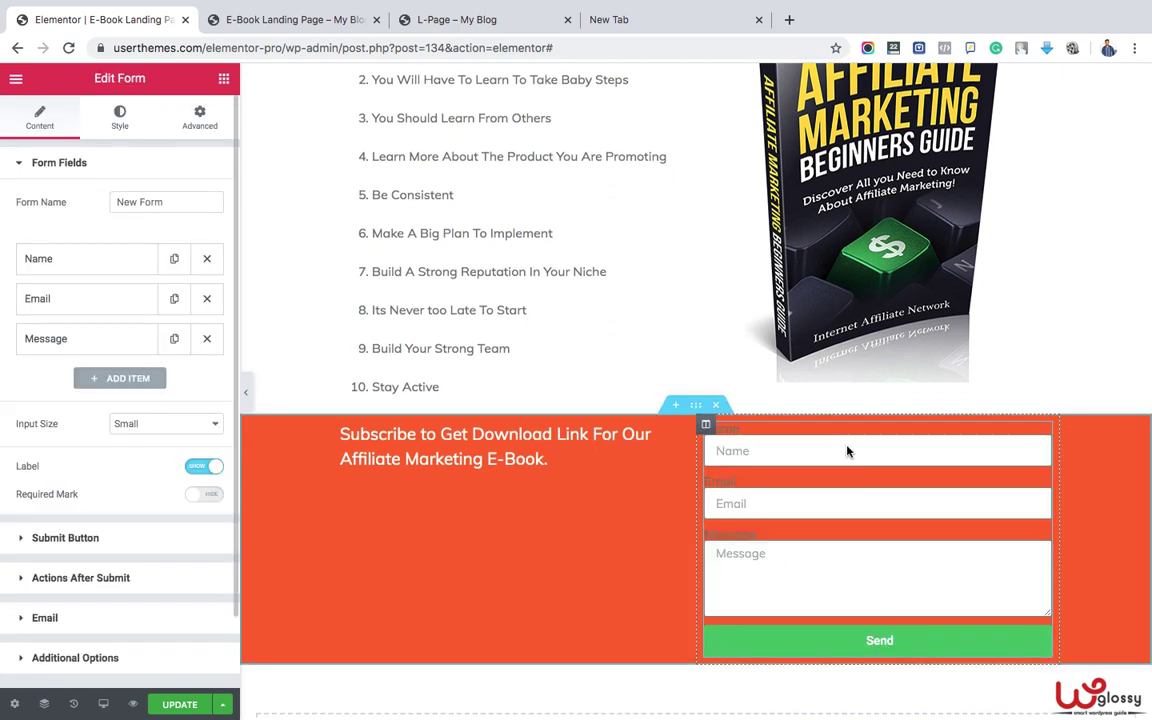
# - Remove the form's Message and Name fields and hide the field labels
pyautogui.click(208, 340)
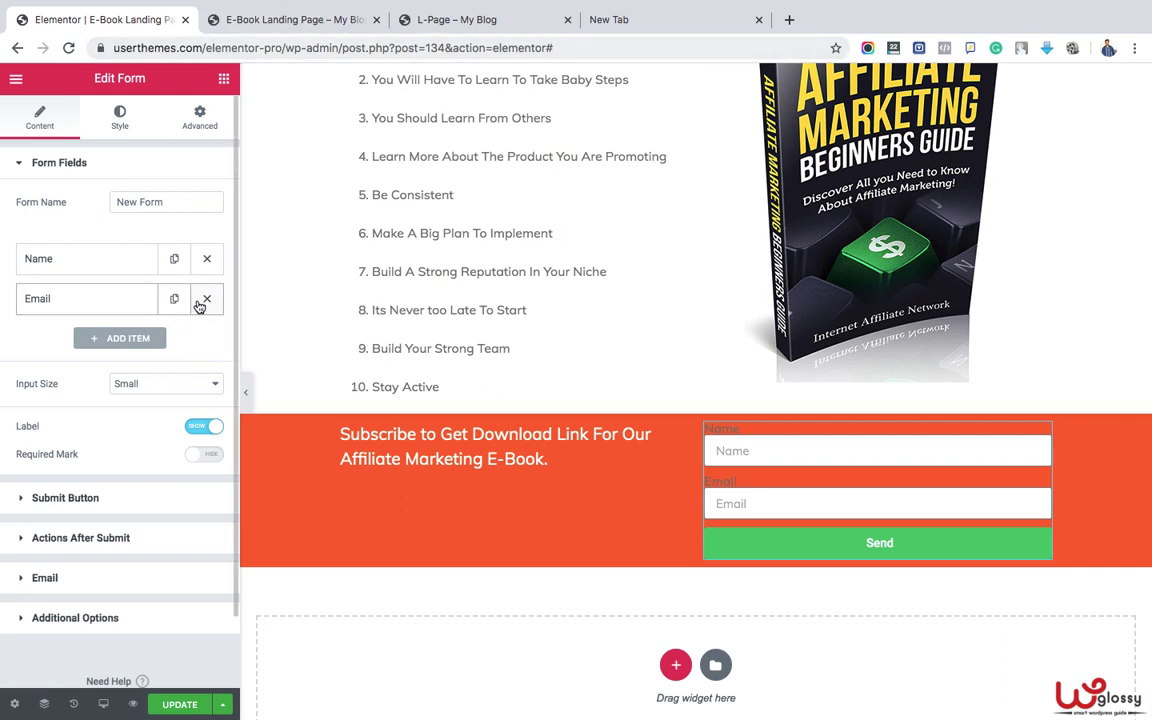
pyautogui.click(207, 259)
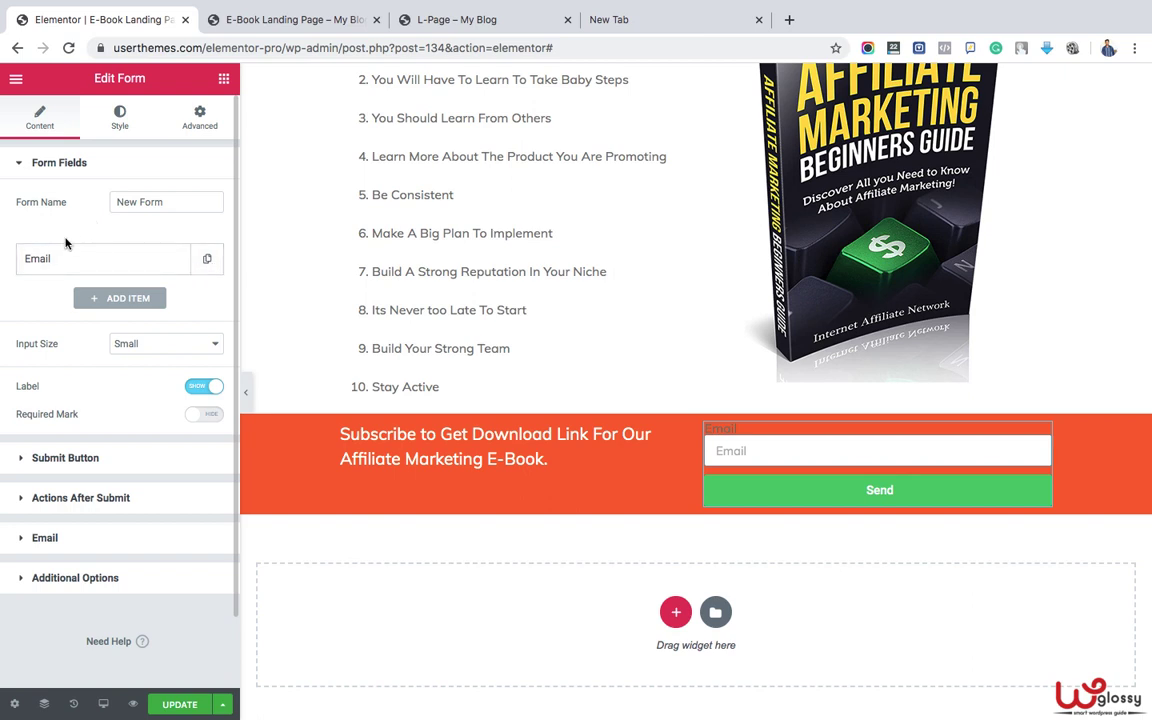
pyautogui.click(202, 386)
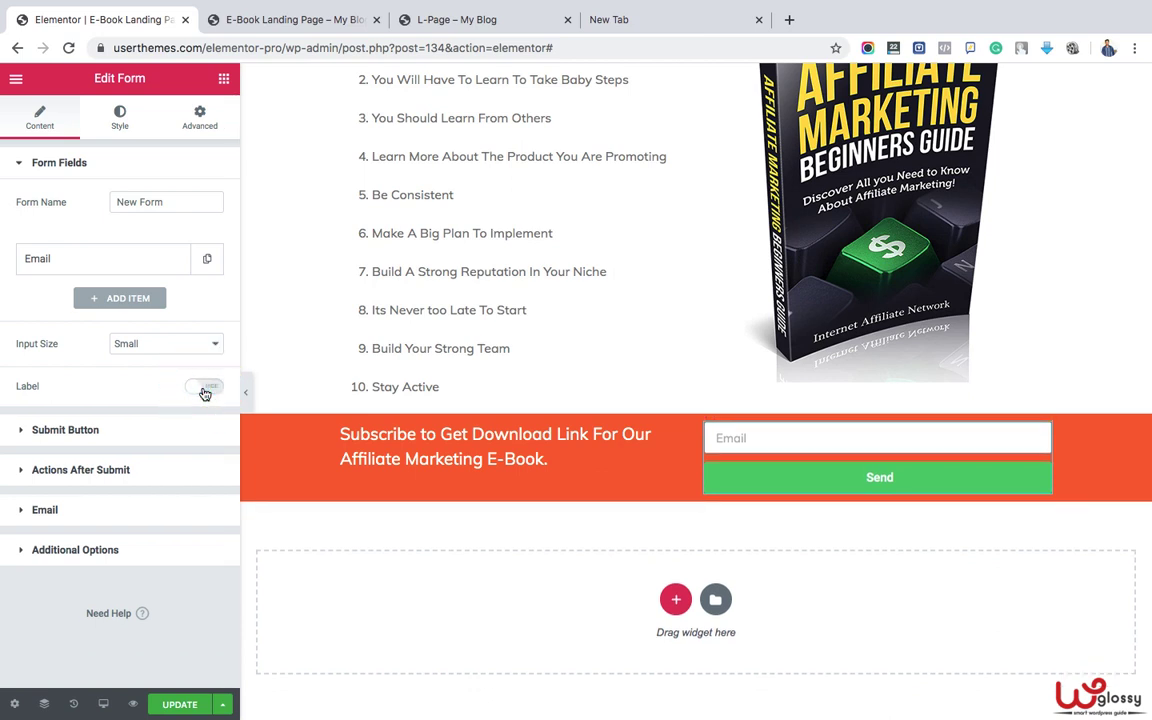
# - Change the form's submit button text to "Download Now"
pyautogui.click(40, 430)
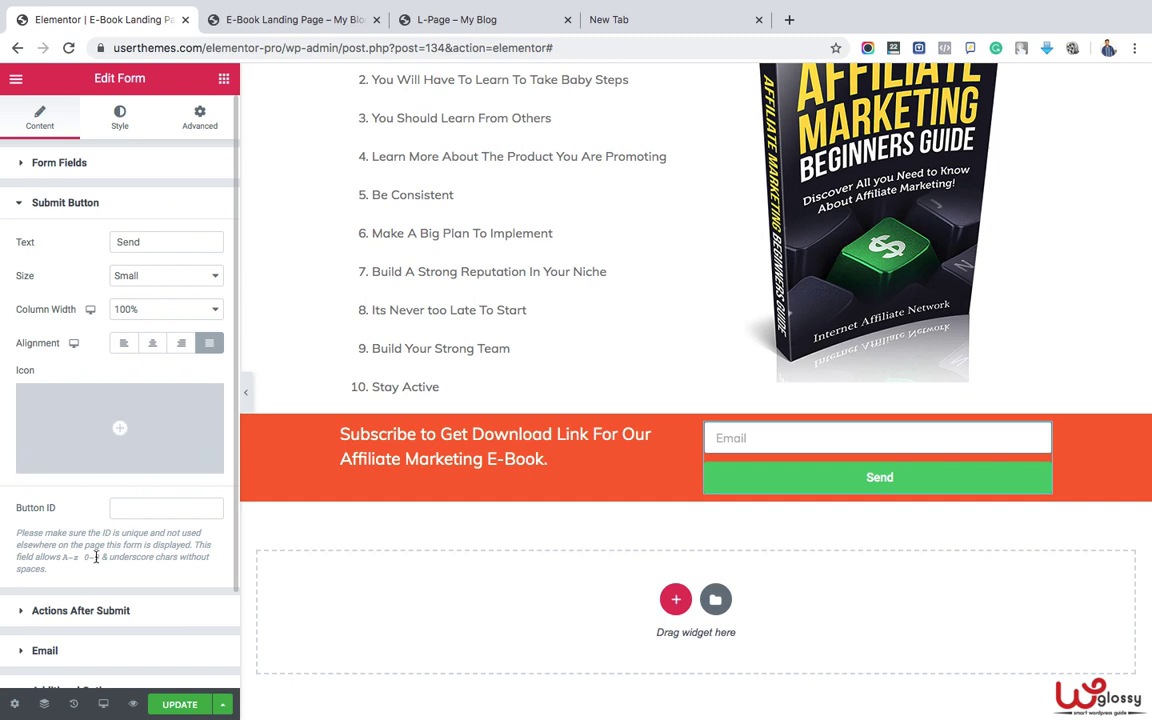
pyautogui.doubleClick(128, 242)
pyautogui.write('Su')
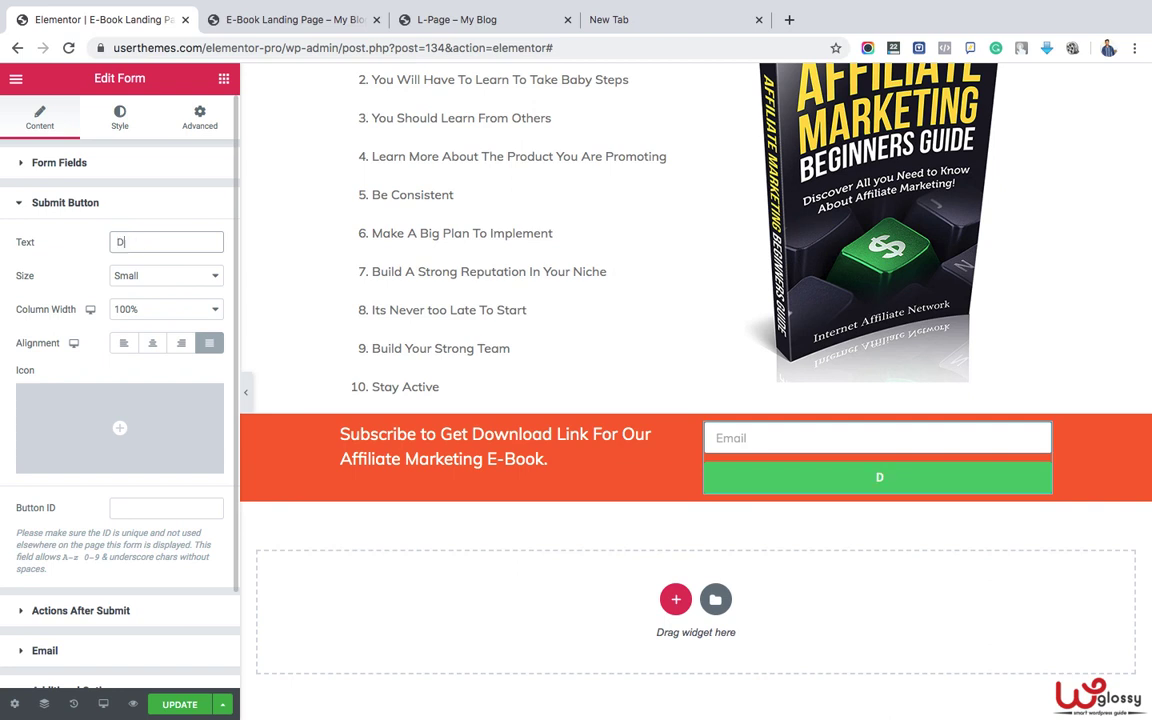
pyautogui.write('wnload Now')
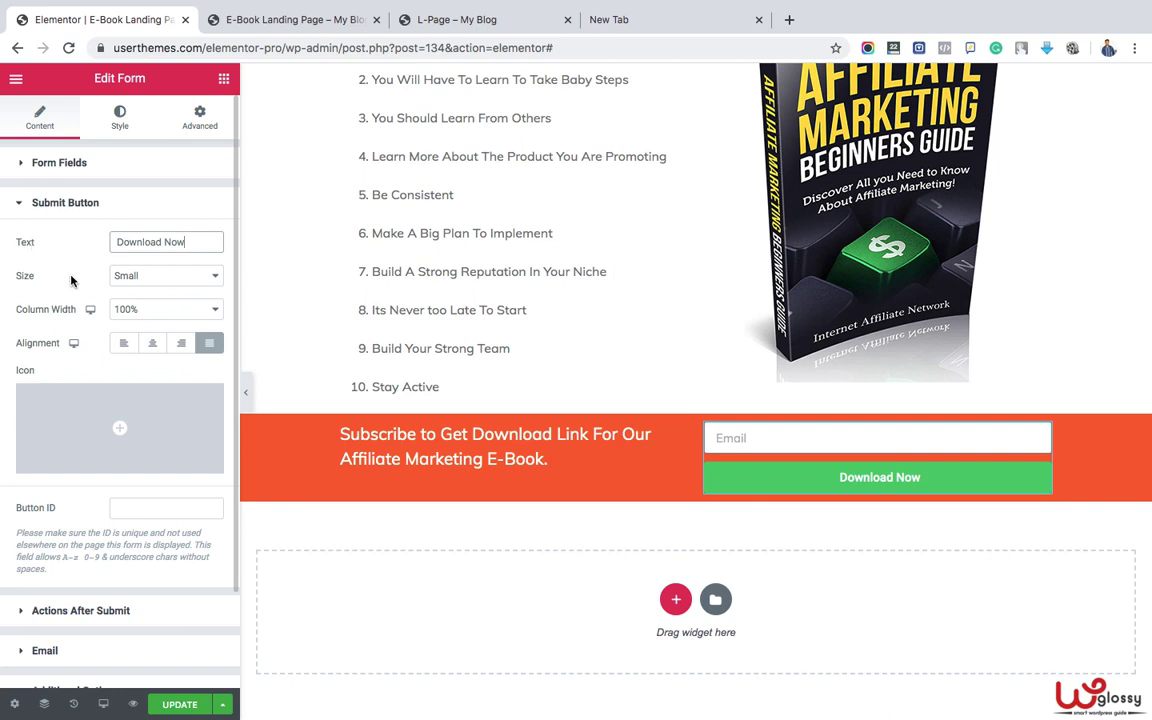
# - Replace the form's Email action after submit with MailChimp
pyautogui.scroll(-2, 108, 380)
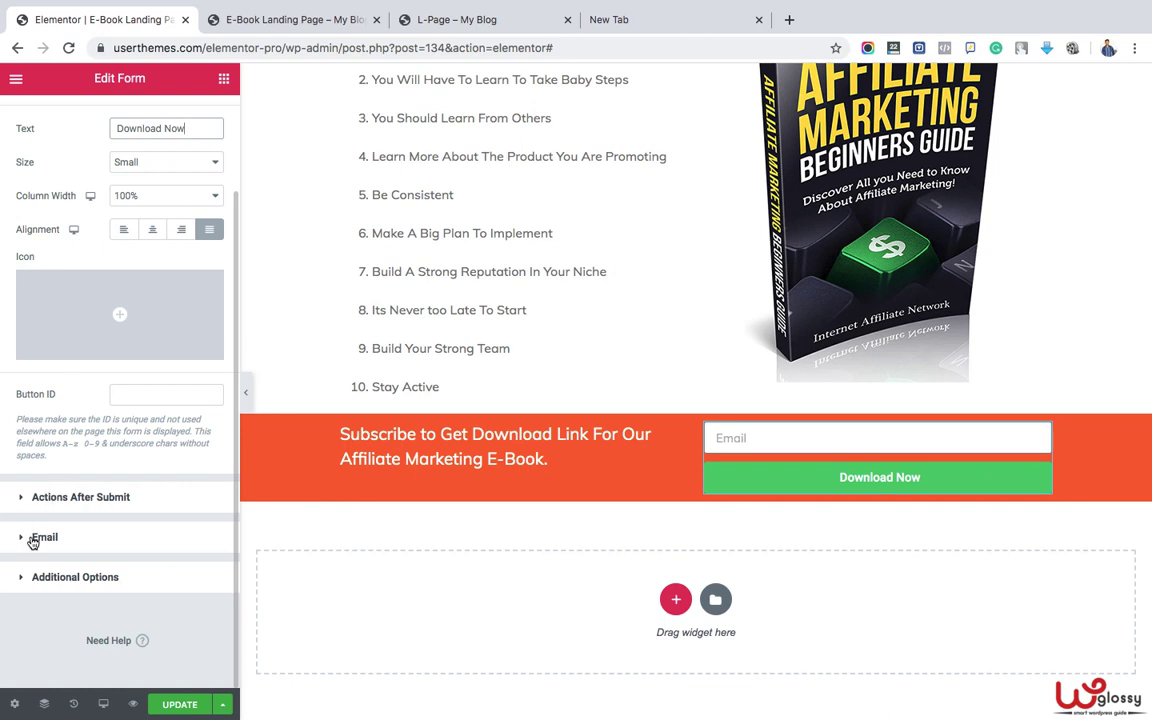
pyautogui.click(30, 503)
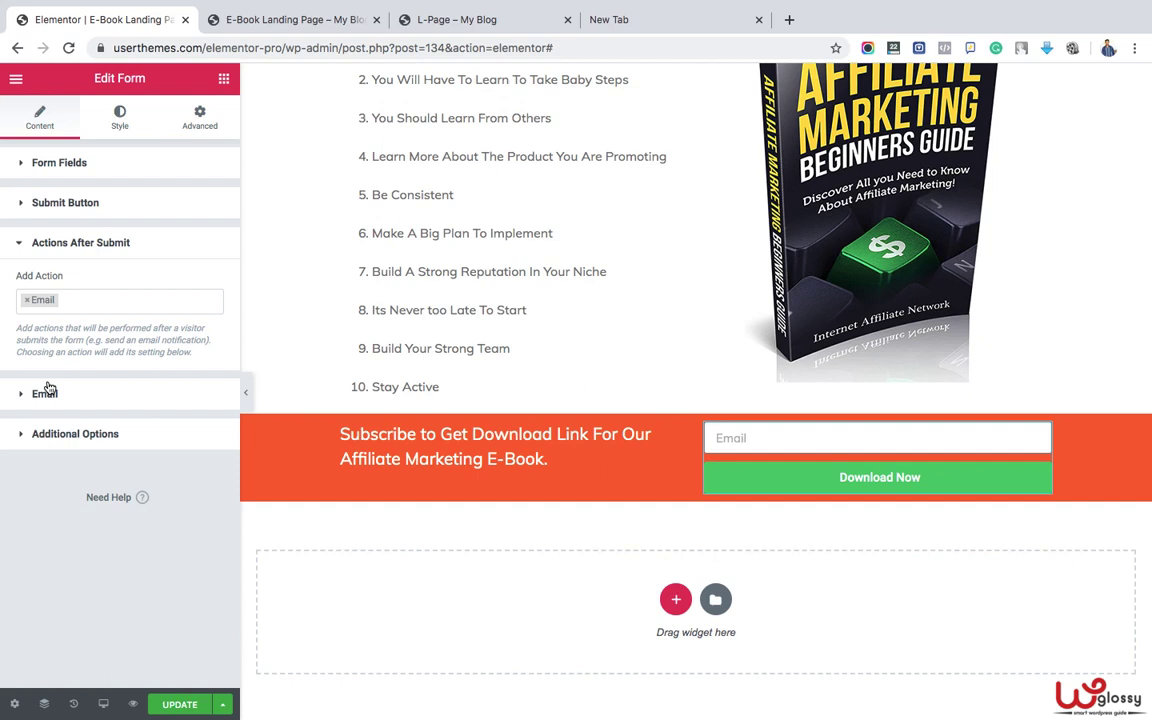
pyautogui.click(27, 300)
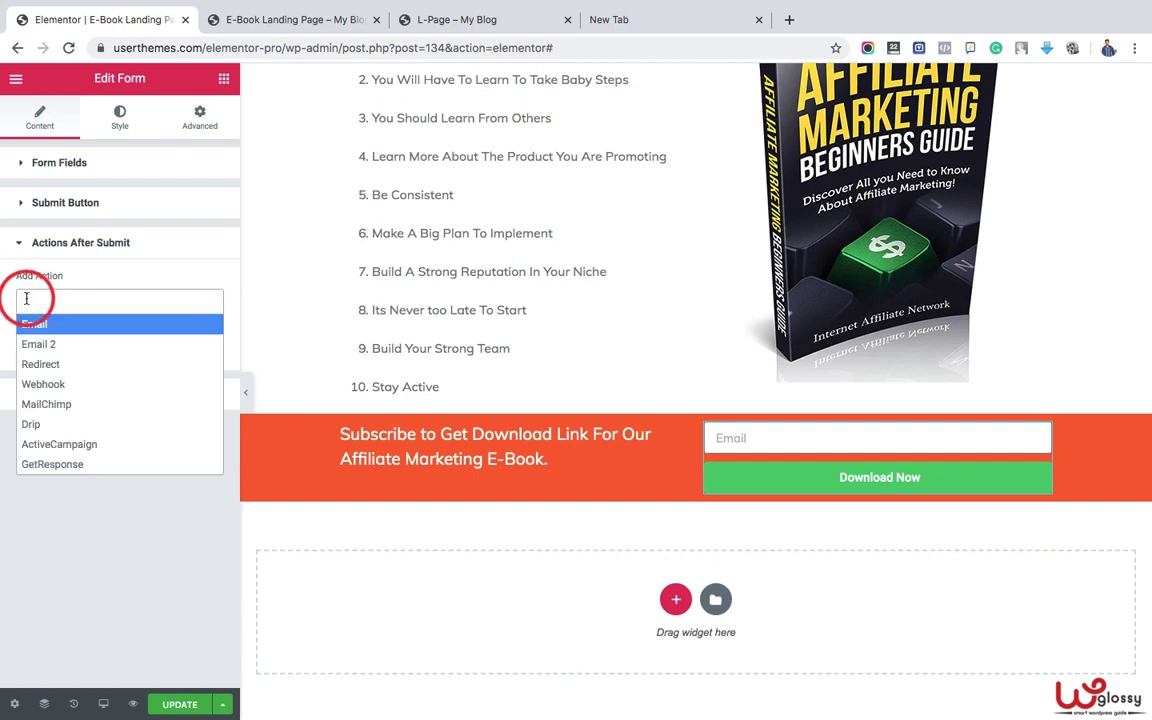
pyautogui.click(75, 405)
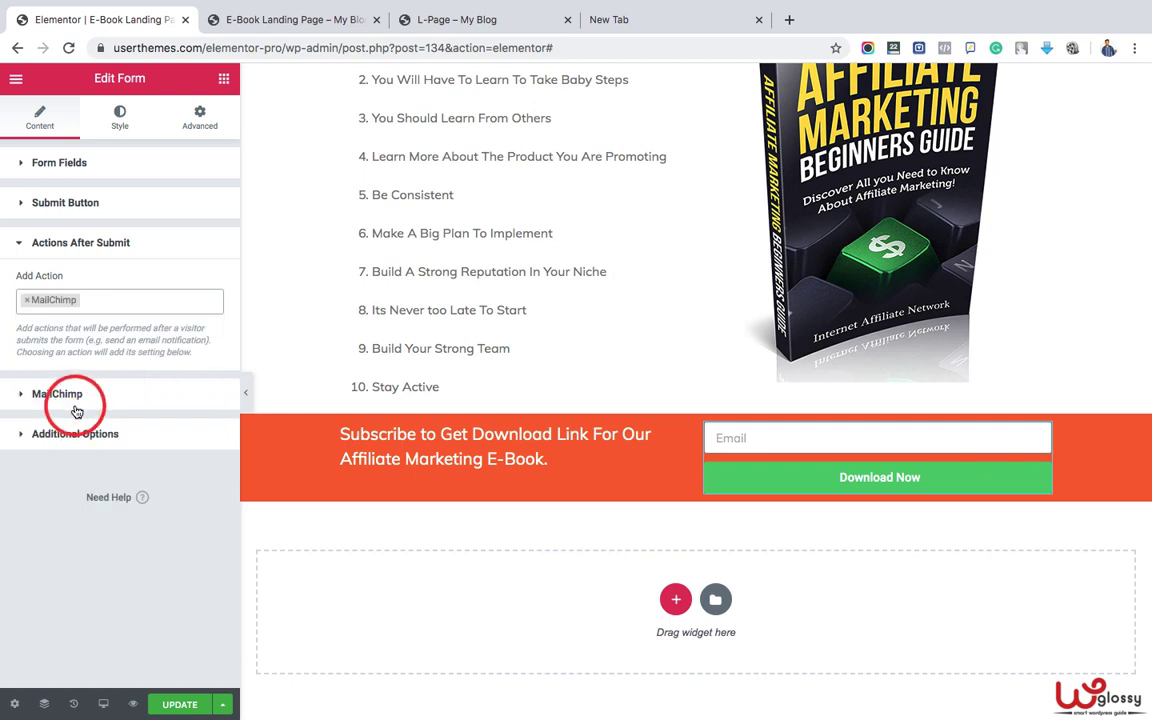
# - Set the API key source in the form's MailChimp settings to Custom
pyautogui.click(54, 396)
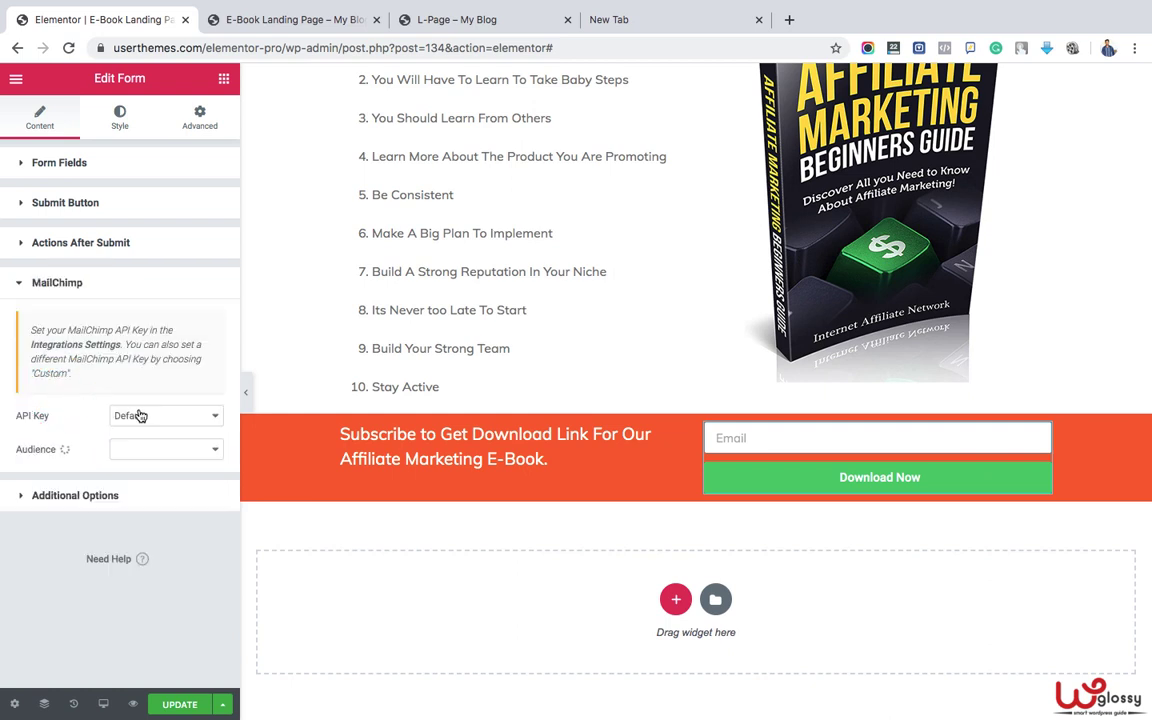
pyautogui.click(140, 416)
pyautogui.click(142, 428)
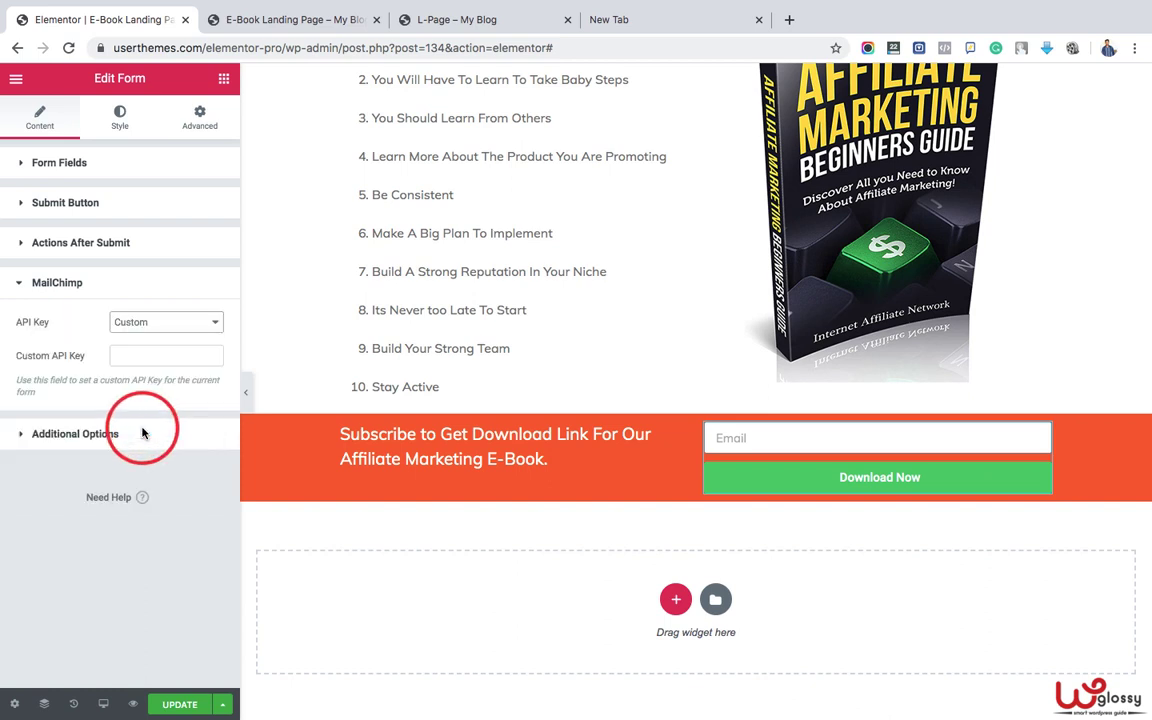
# - Paste the custom API key into the form's MailChimp settings and select Blogging as the audience
pyautogui.click(153, 361)
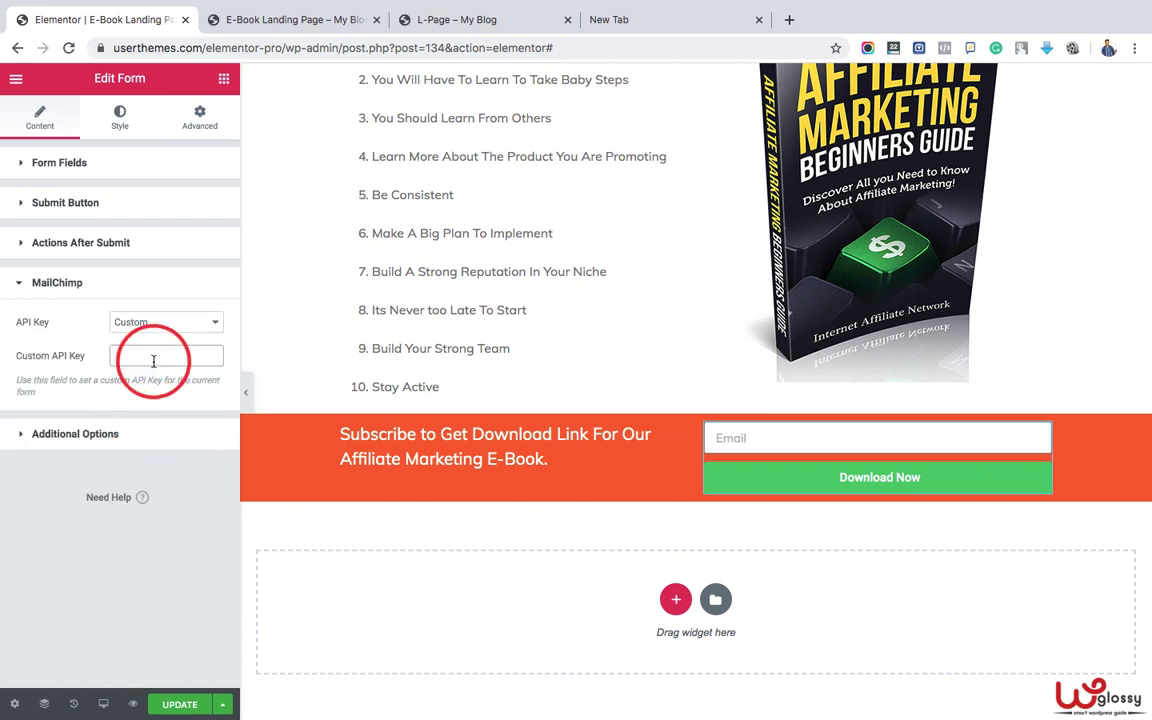
pyautogui.hotkey('ctrl', 'v')
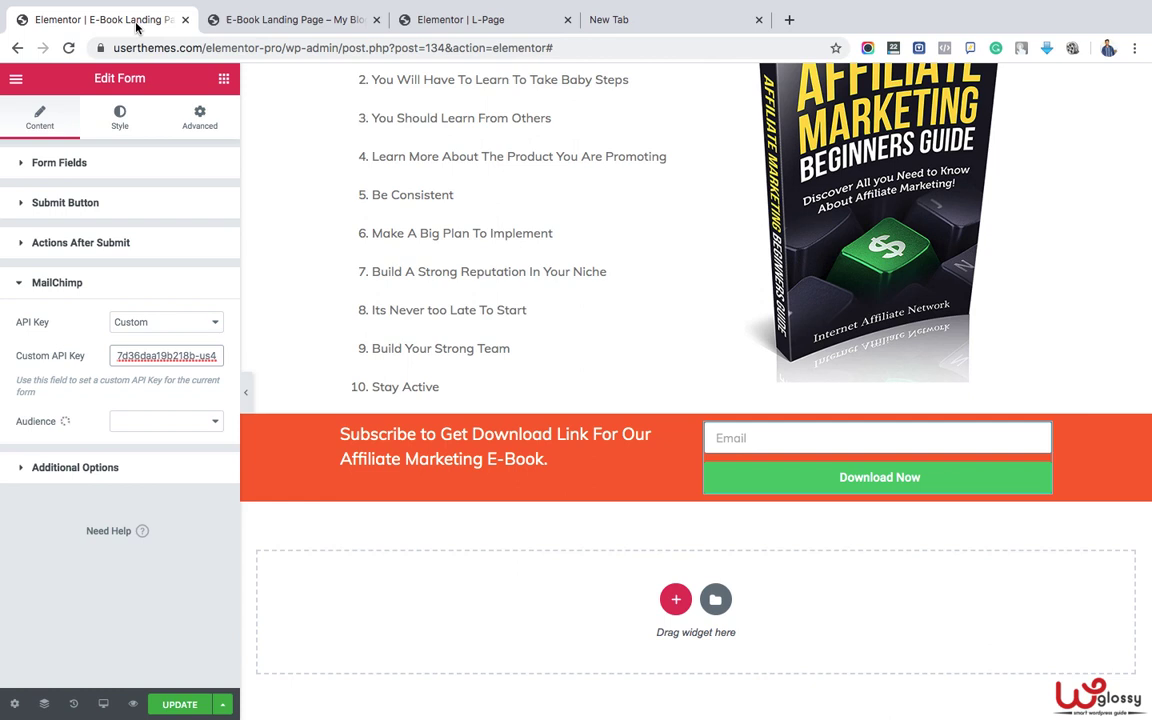
pyautogui.click(174, 424)
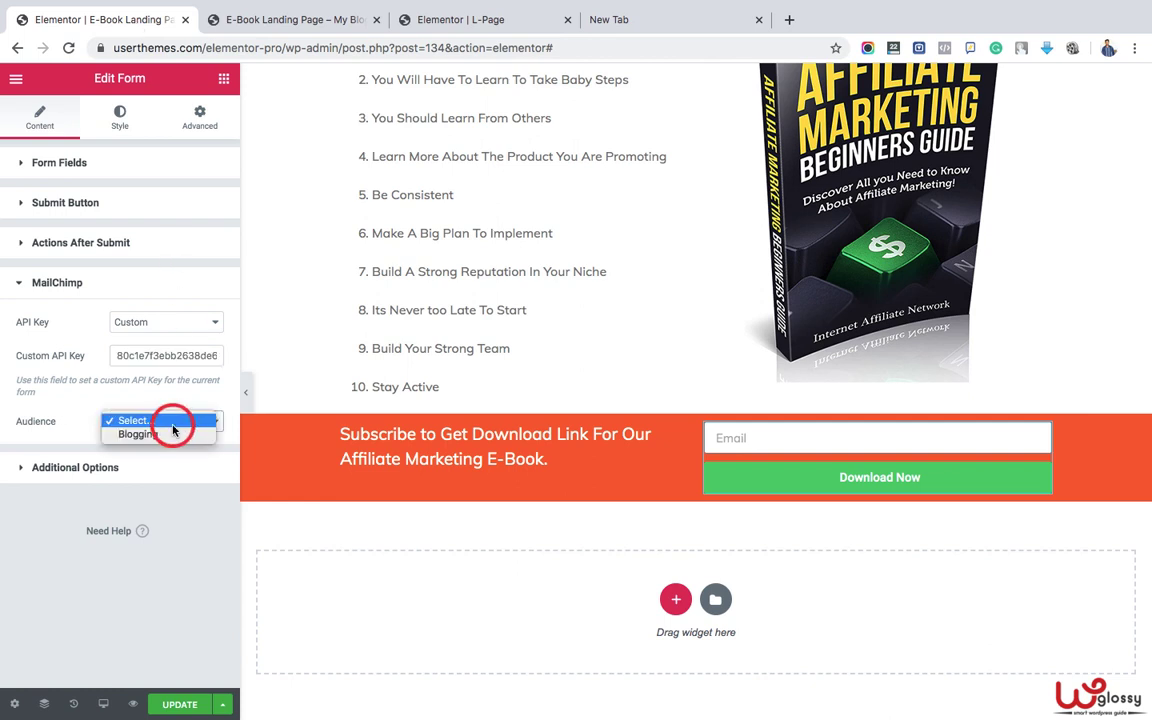
pyautogui.click(170, 437)
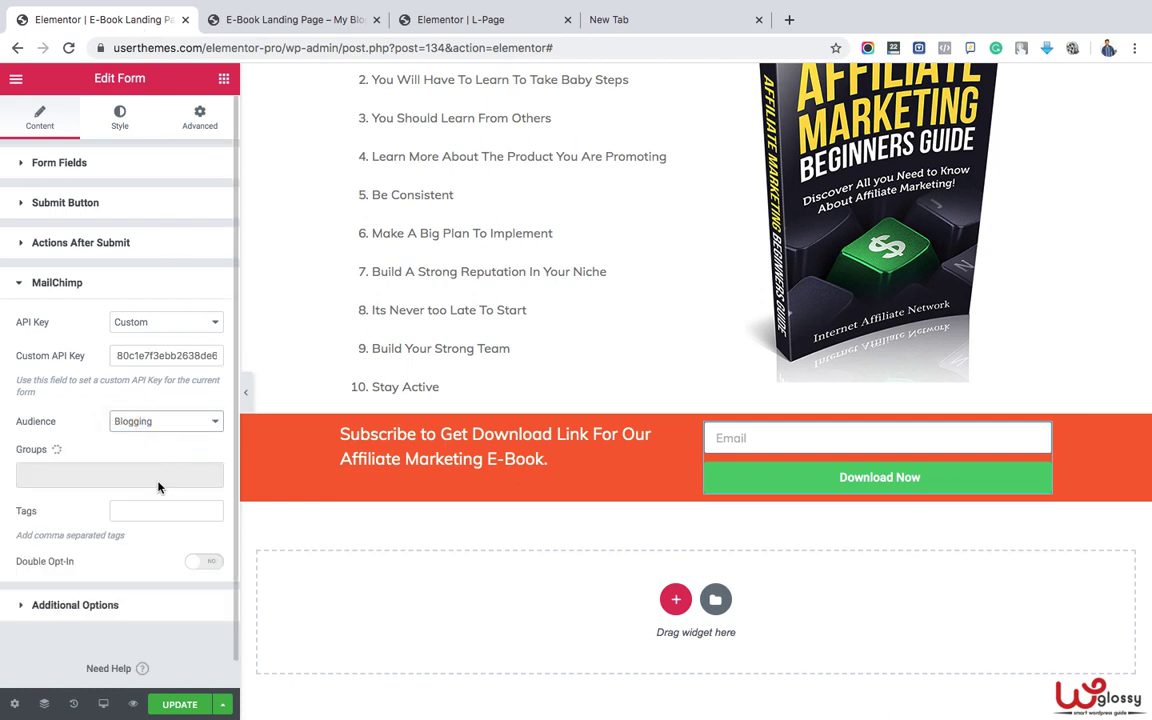
# - Map MailChimp's Email field to the form's Email field, then collapse the MailChimp settings
pyautogui.scroll(-3, 158, 482)
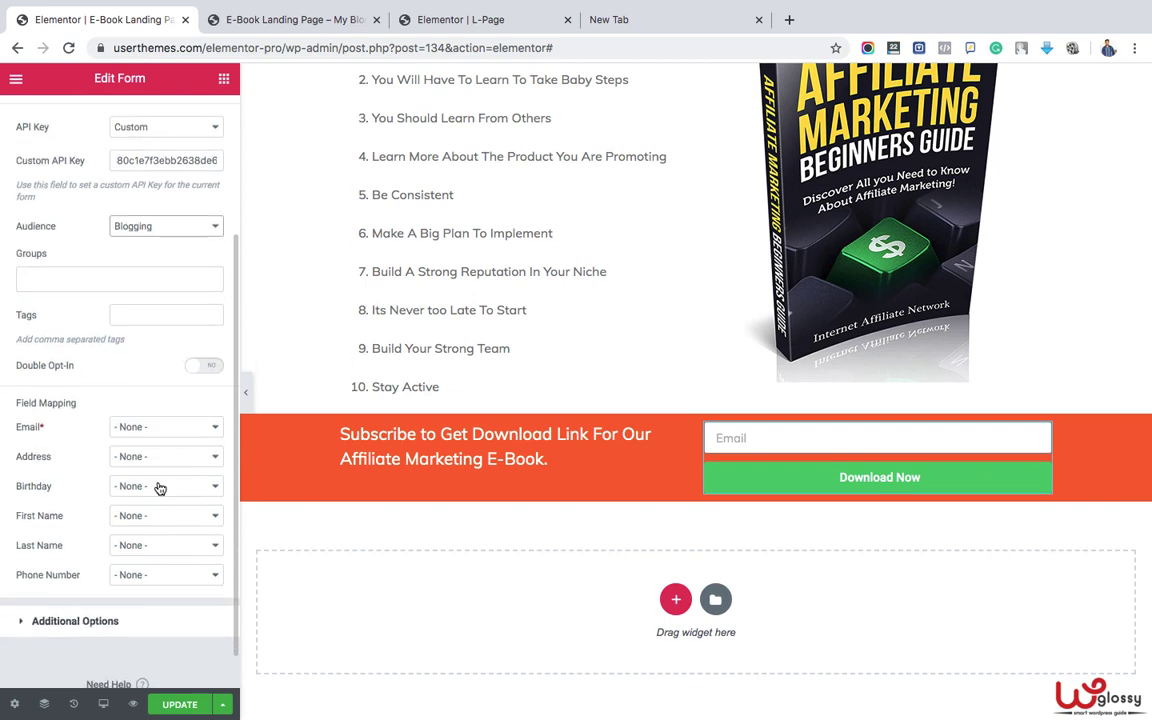
pyautogui.click(167, 430)
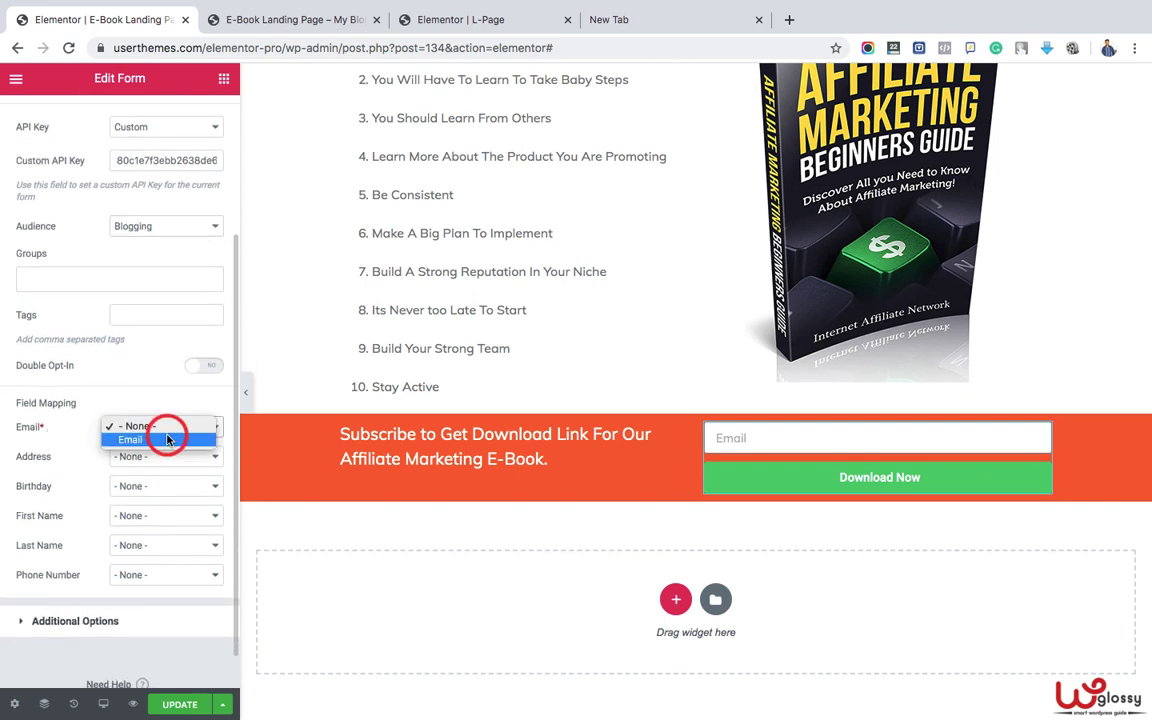
pyautogui.click(162, 441)
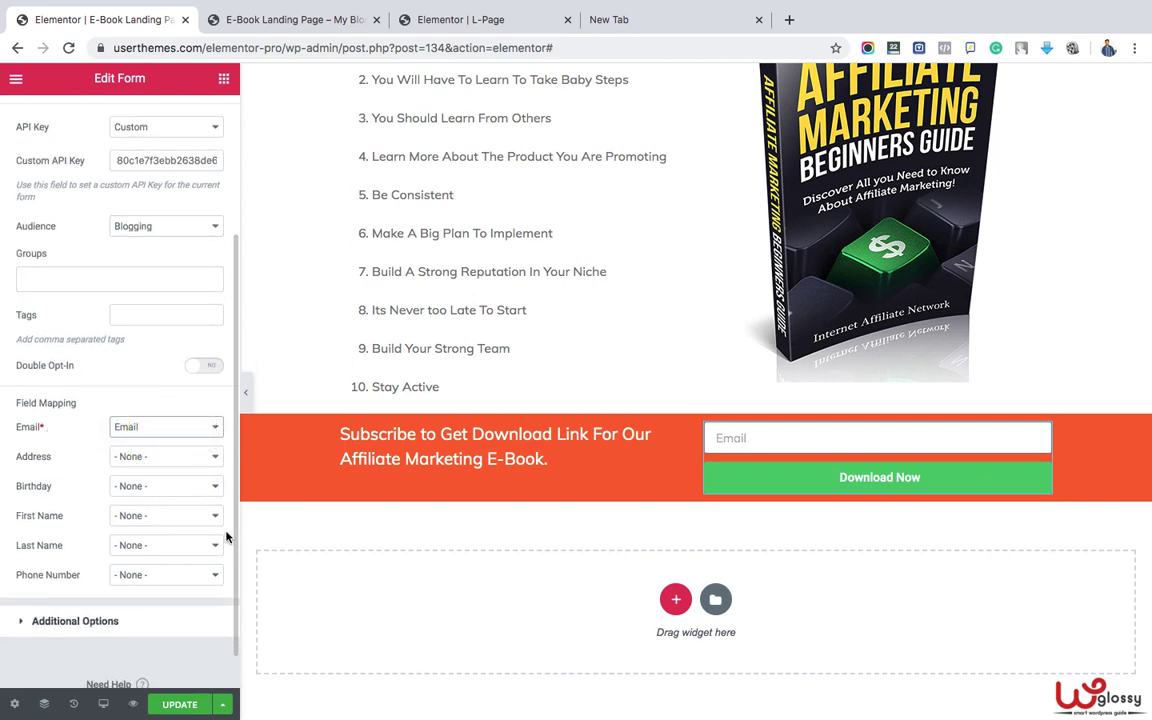
pyautogui.scroll(-1, 161, 562)
pyautogui.scroll(5, 160, 560)
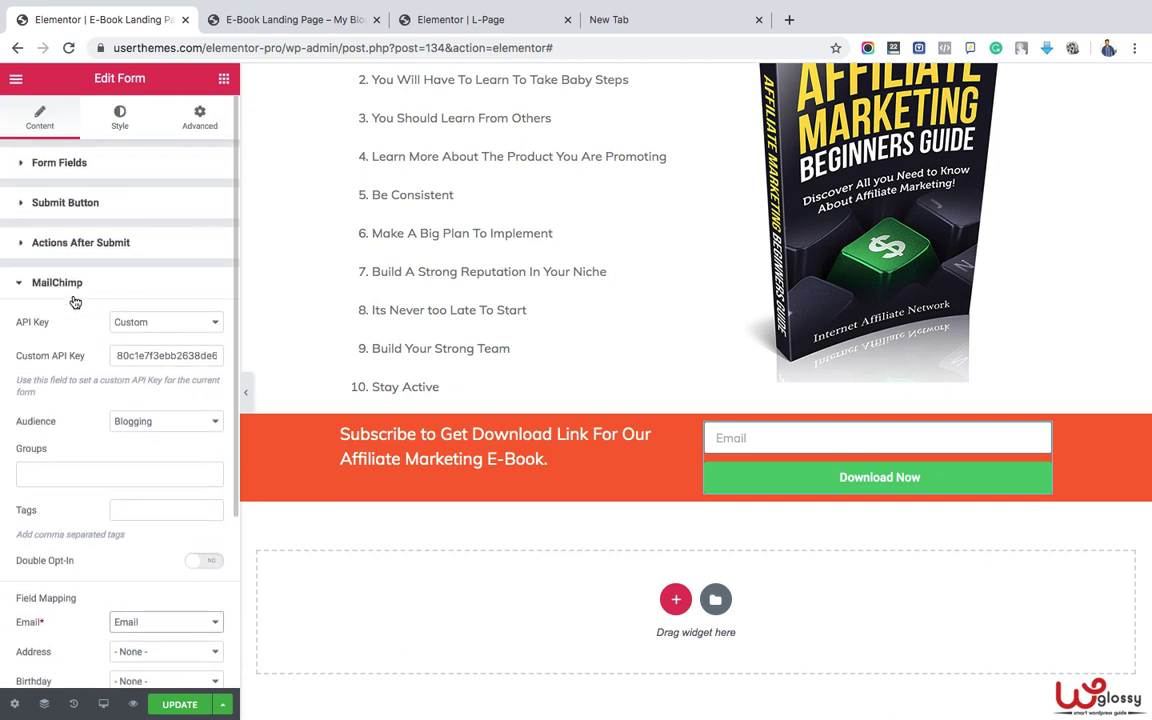
pyautogui.click(24, 288)
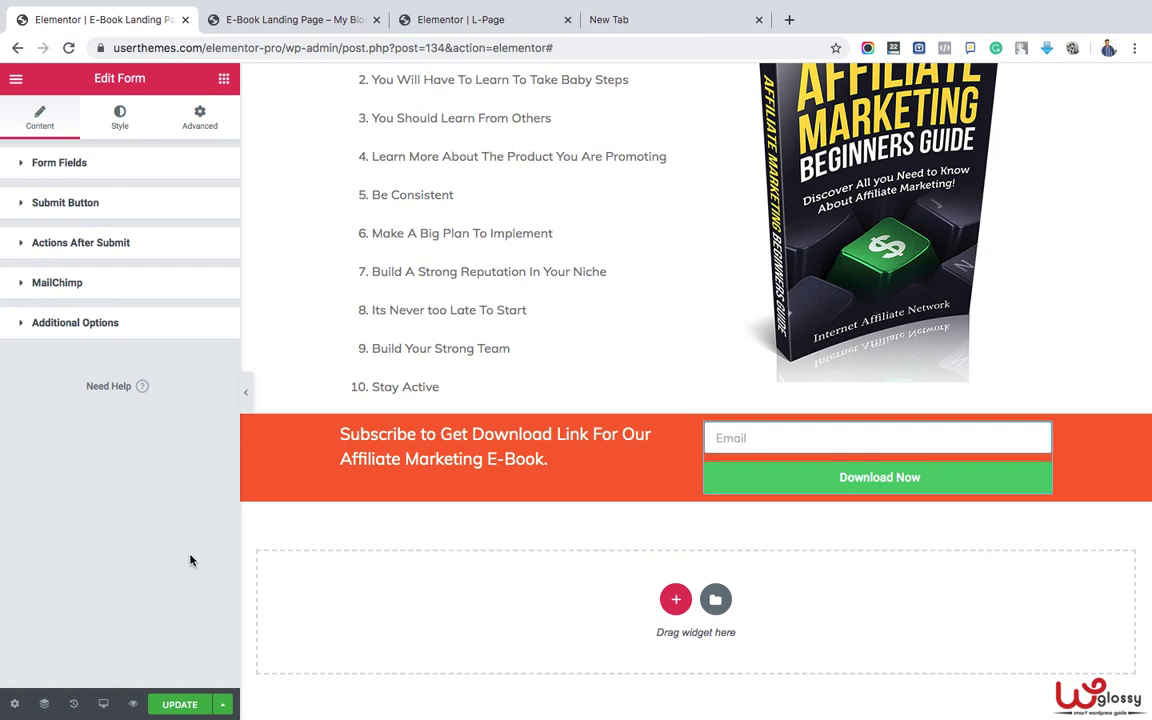
# - Update the landing page and review the subscribe section in the live preview before returning to the editor
pyautogui.click(182, 705)
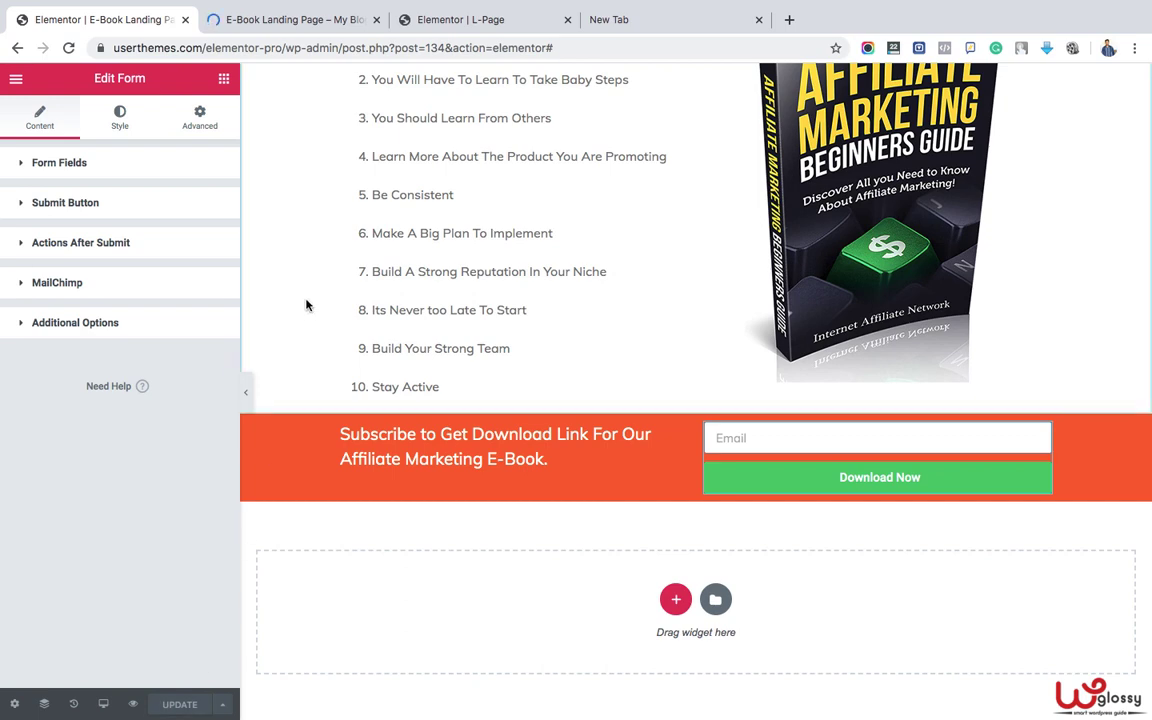
pyautogui.click(321, 20)
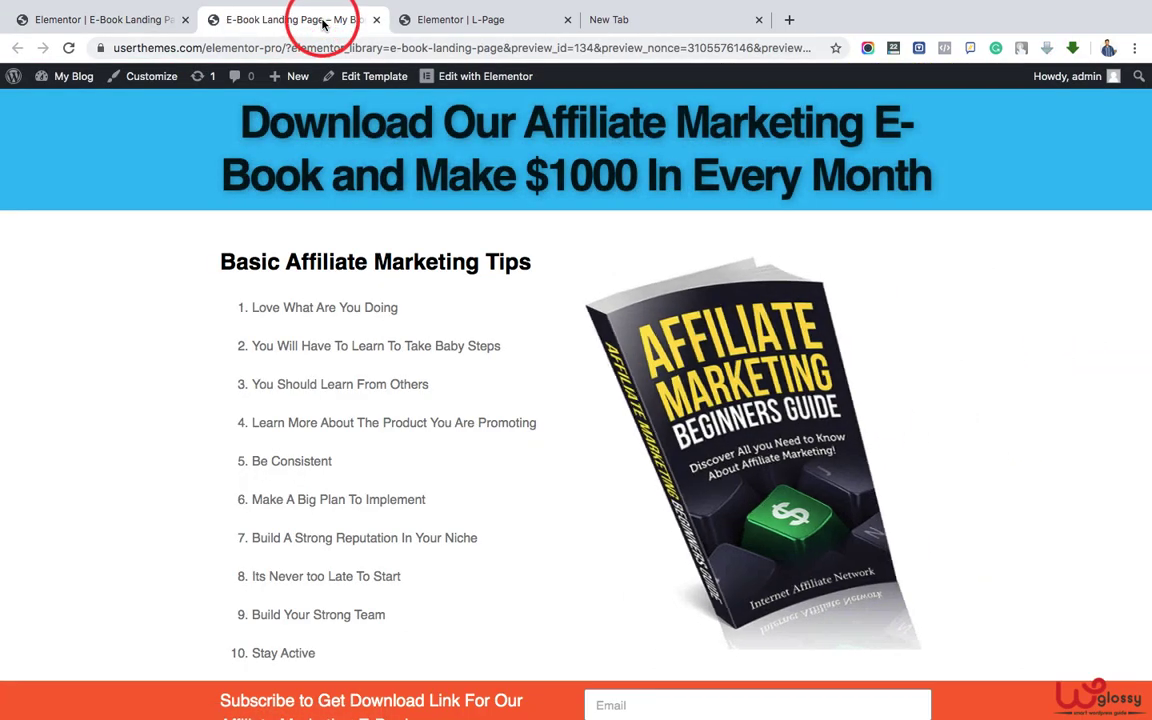
pyautogui.scroll(-1, 557, 354)
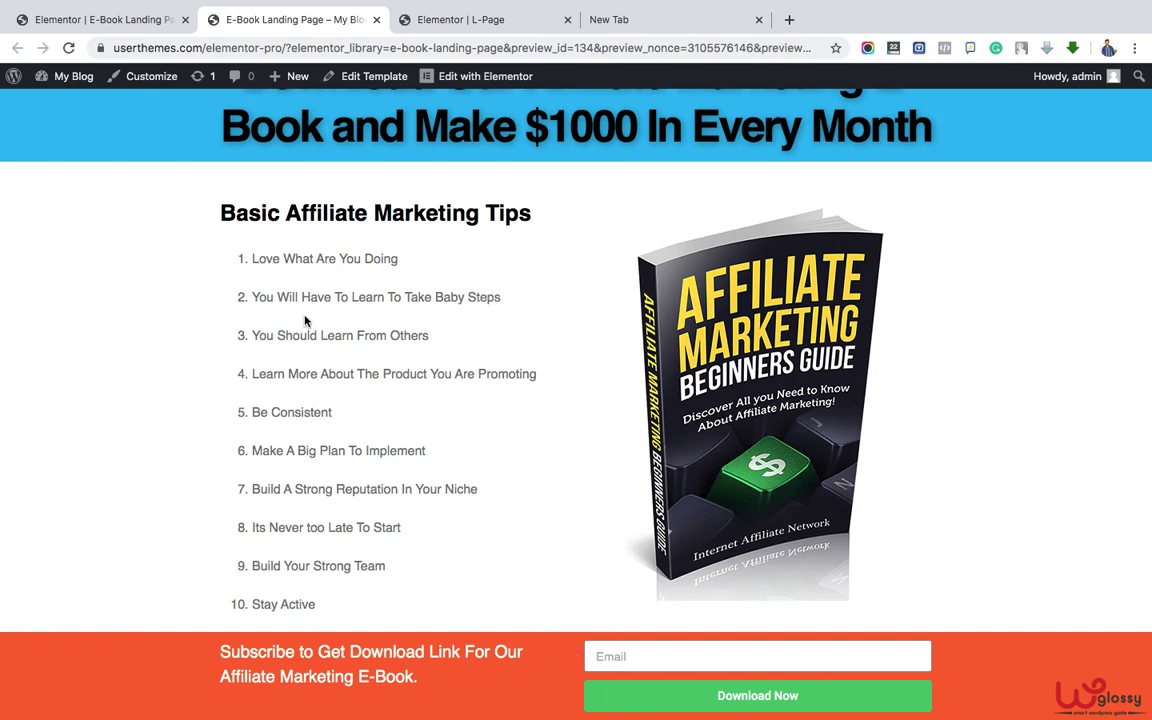
pyautogui.click(140, 22)
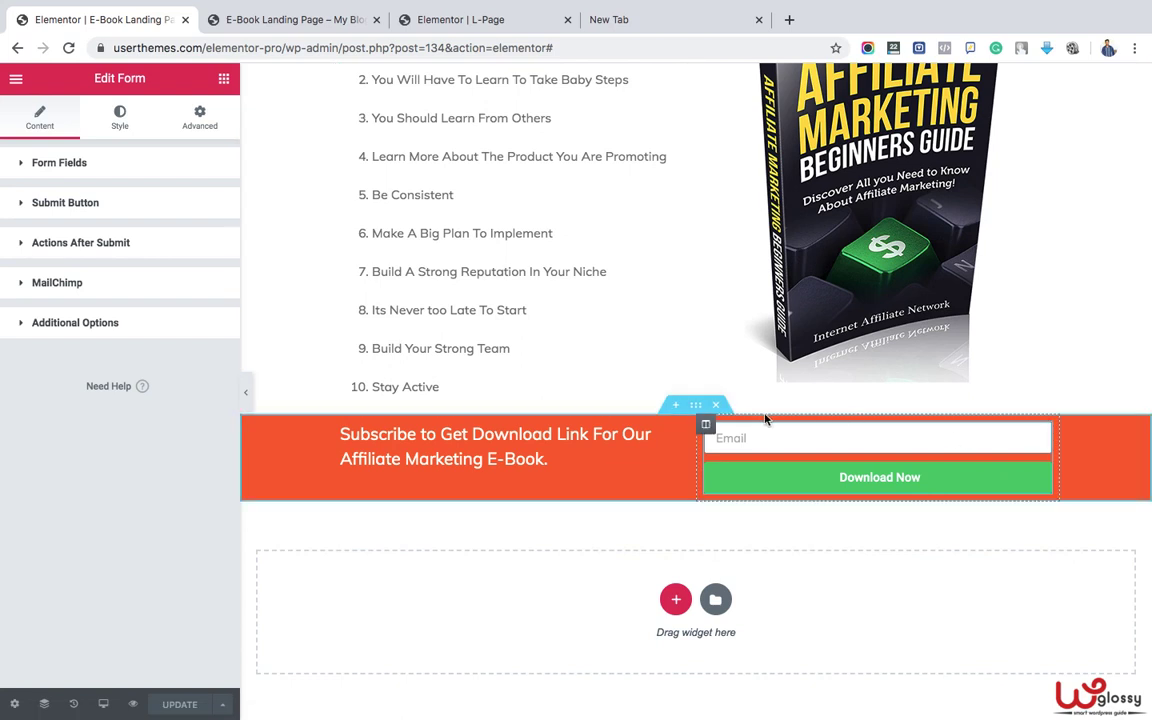
pyautogui.click(692, 407)
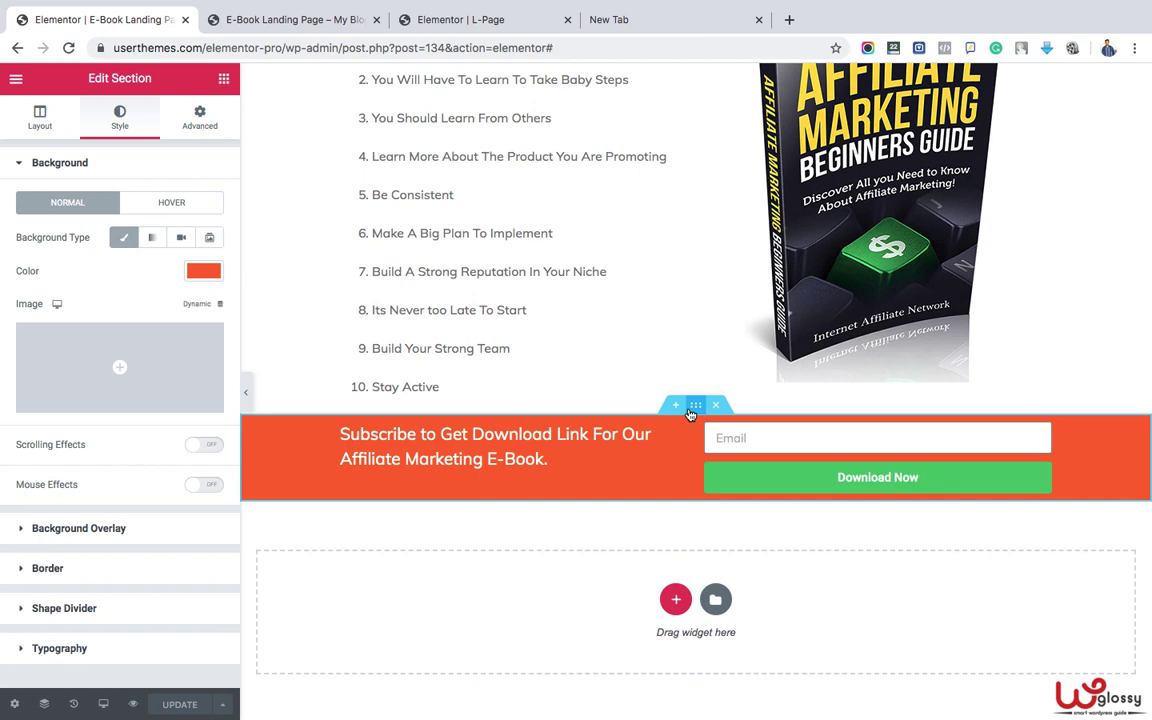
# - Add a single-column section below the subscribe section containing a Spacer set to 20, and update the page
pyautogui.click(675, 599)
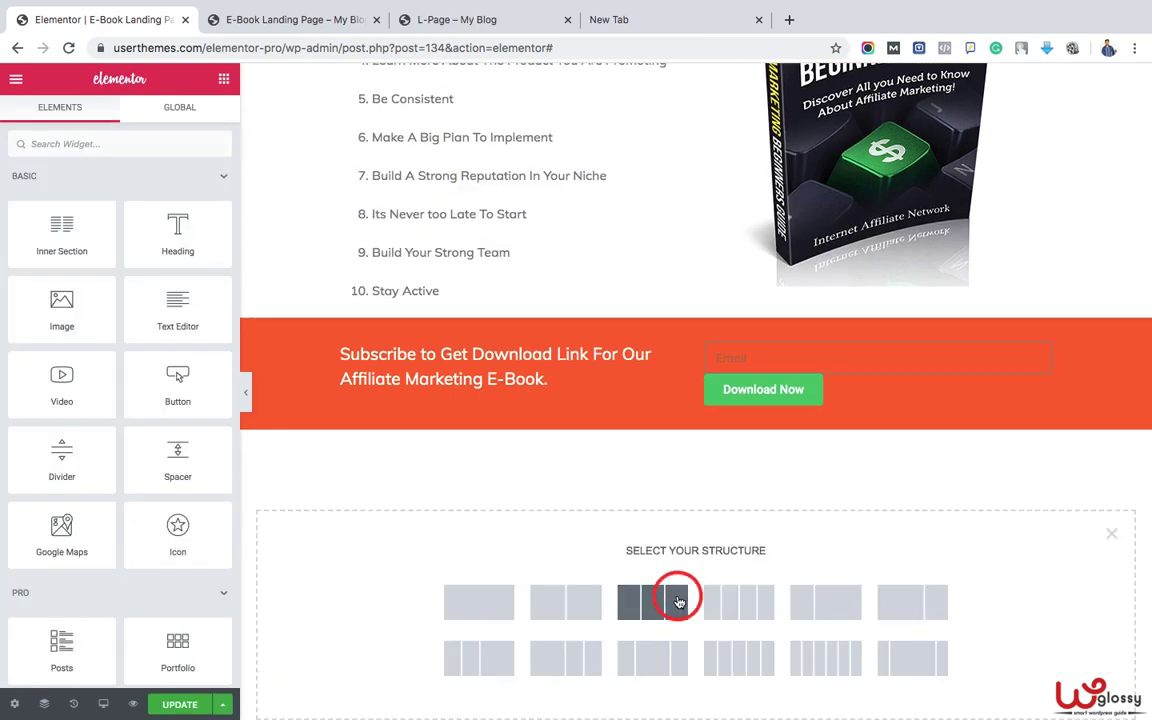
pyautogui.click(499, 604)
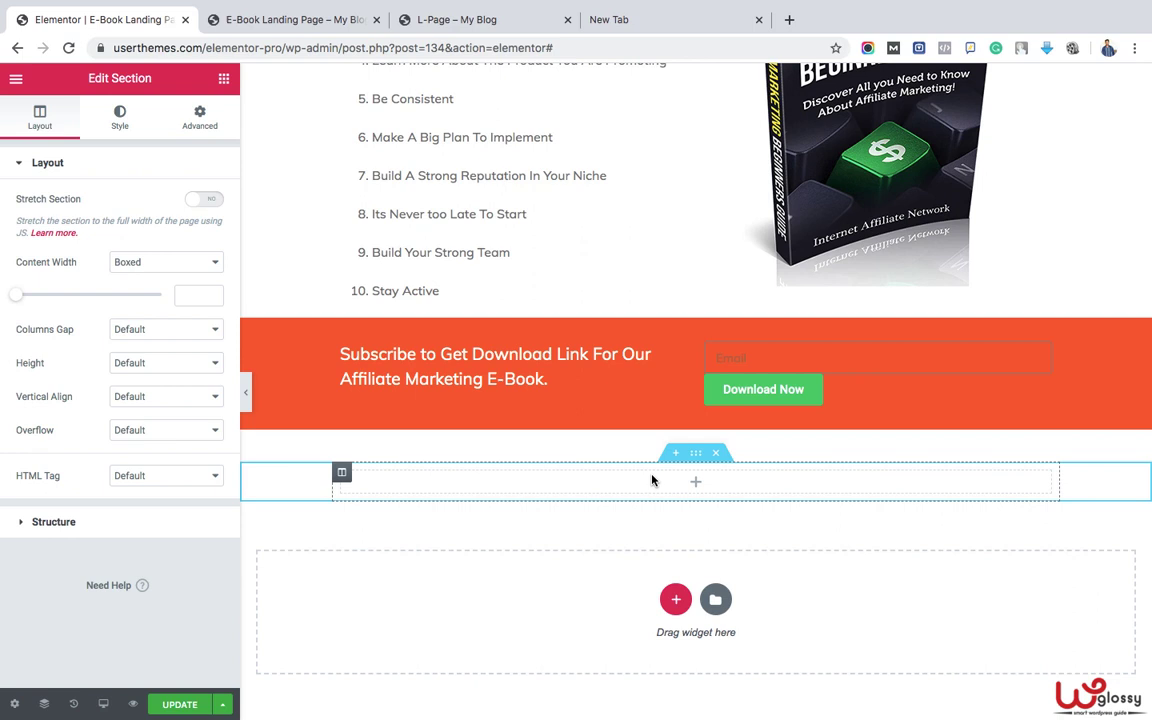
pyautogui.click(697, 486)
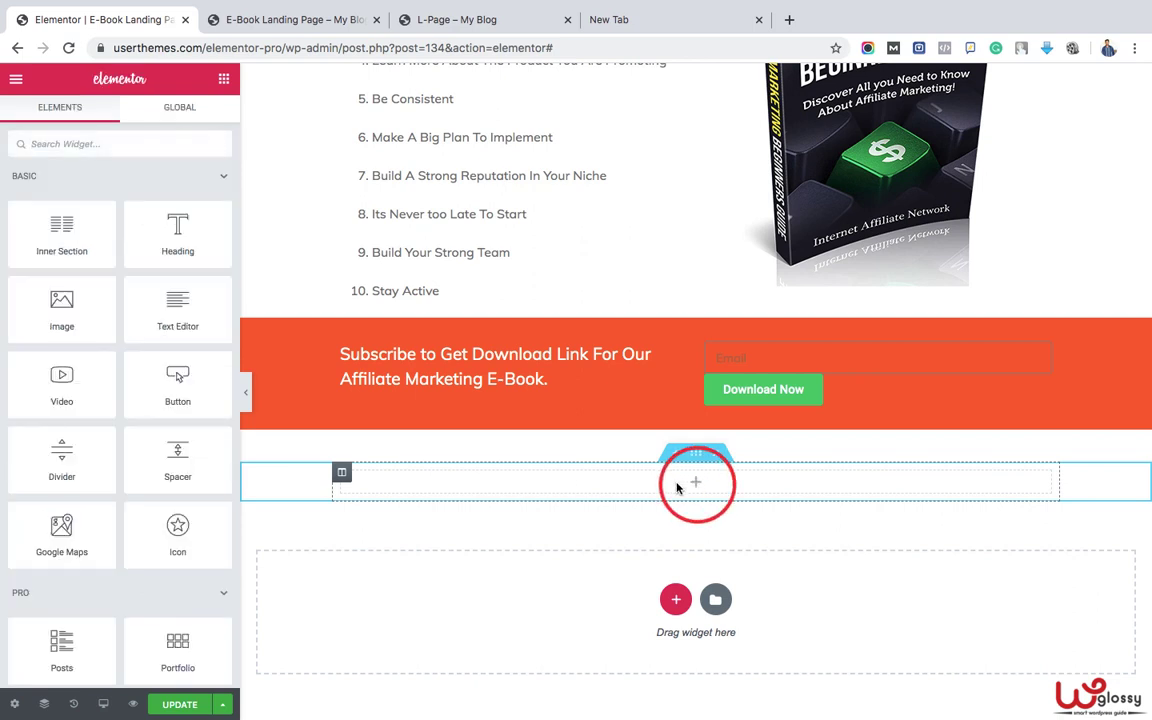
pyautogui.moveTo(158, 477); pyautogui.dragTo(694, 489)
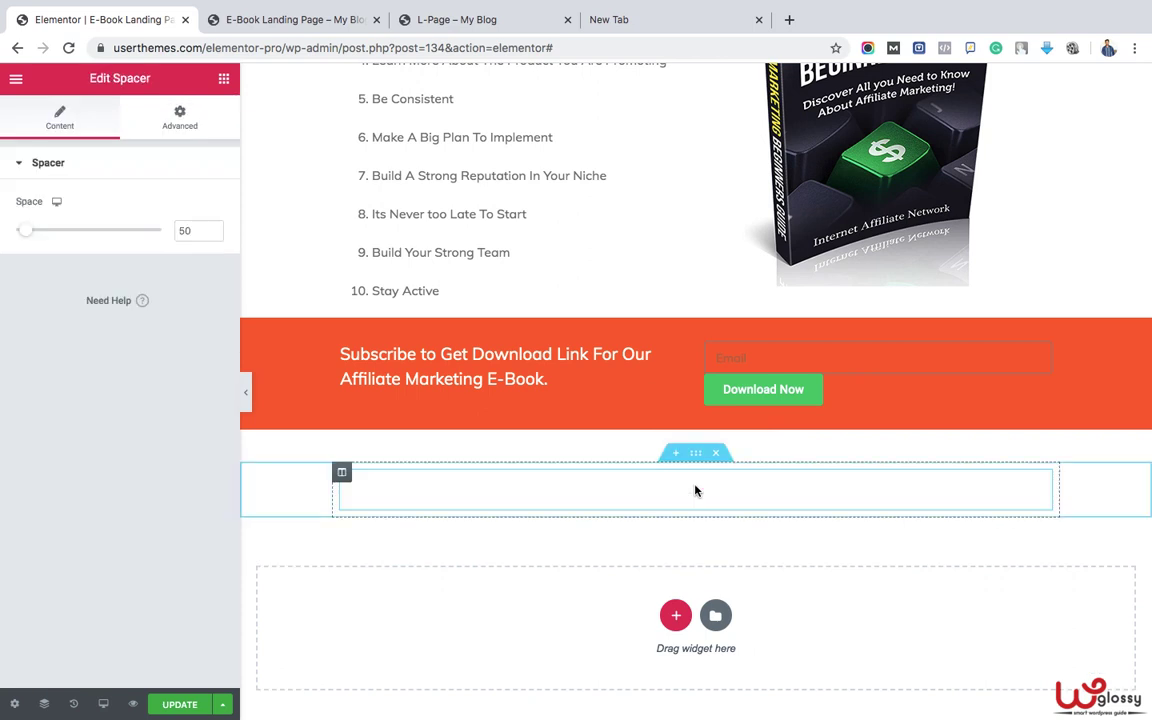
pyautogui.doubleClick(185, 231)
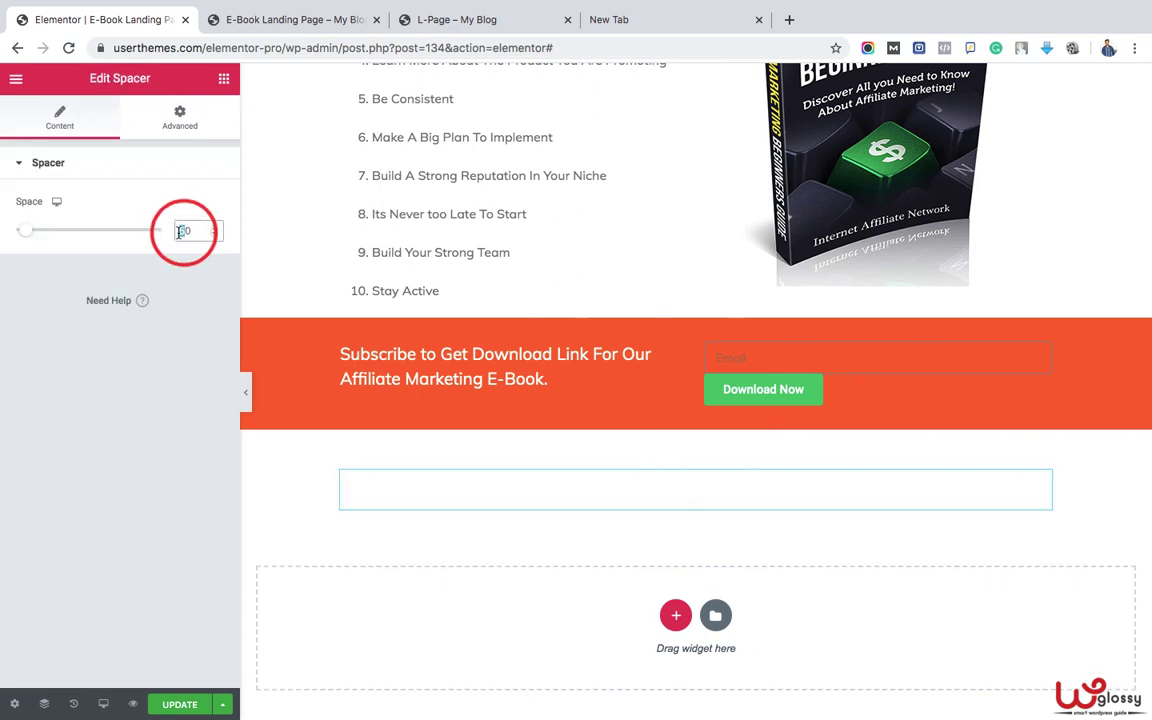
pyautogui.write('20')
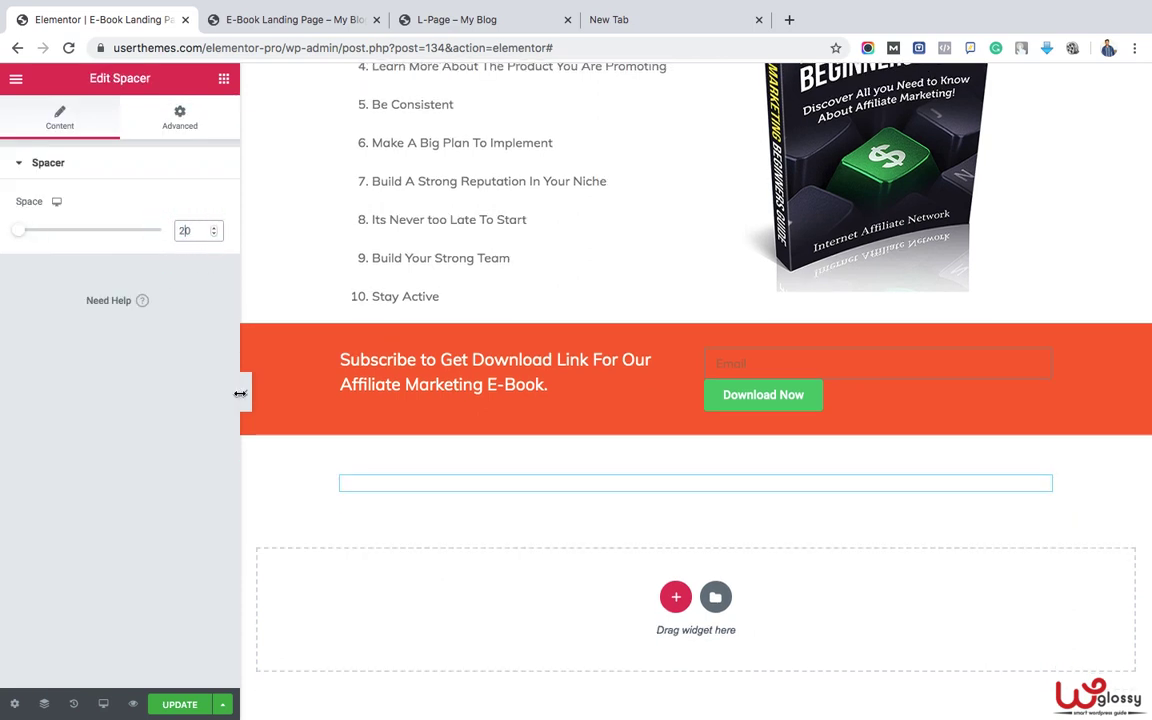
pyautogui.click(183, 704)
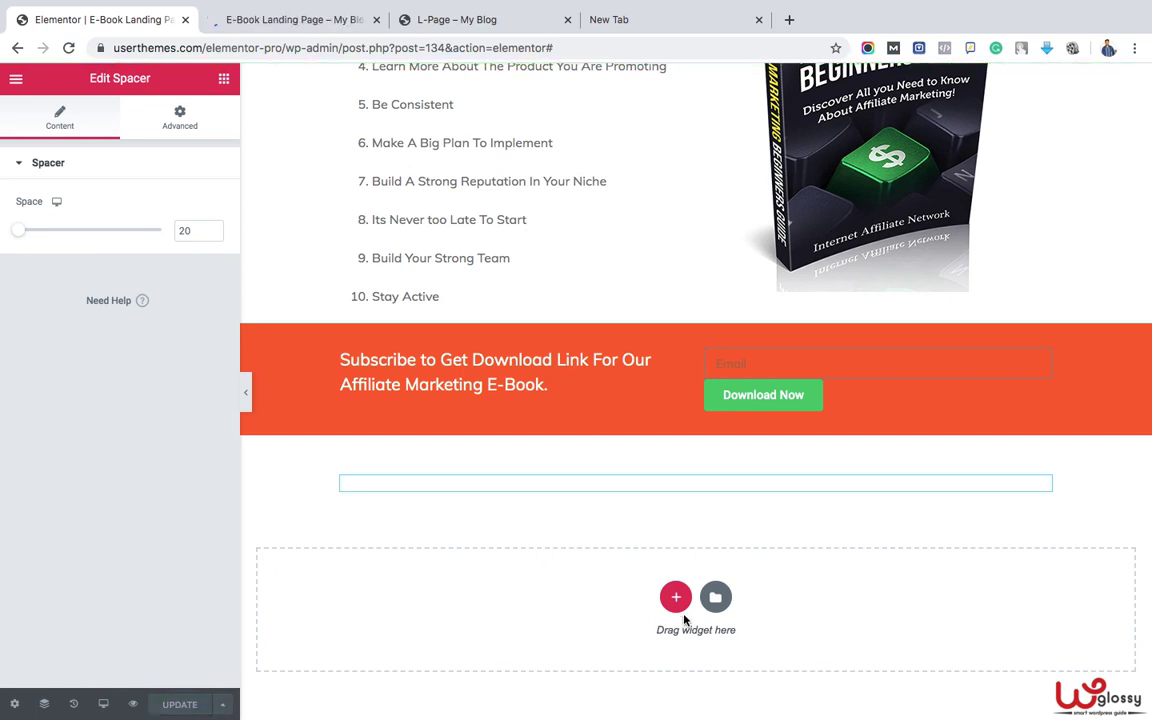
# - Add another single-column section below the spacer with a Heading titled "FAQ"
pyautogui.click(676, 598)
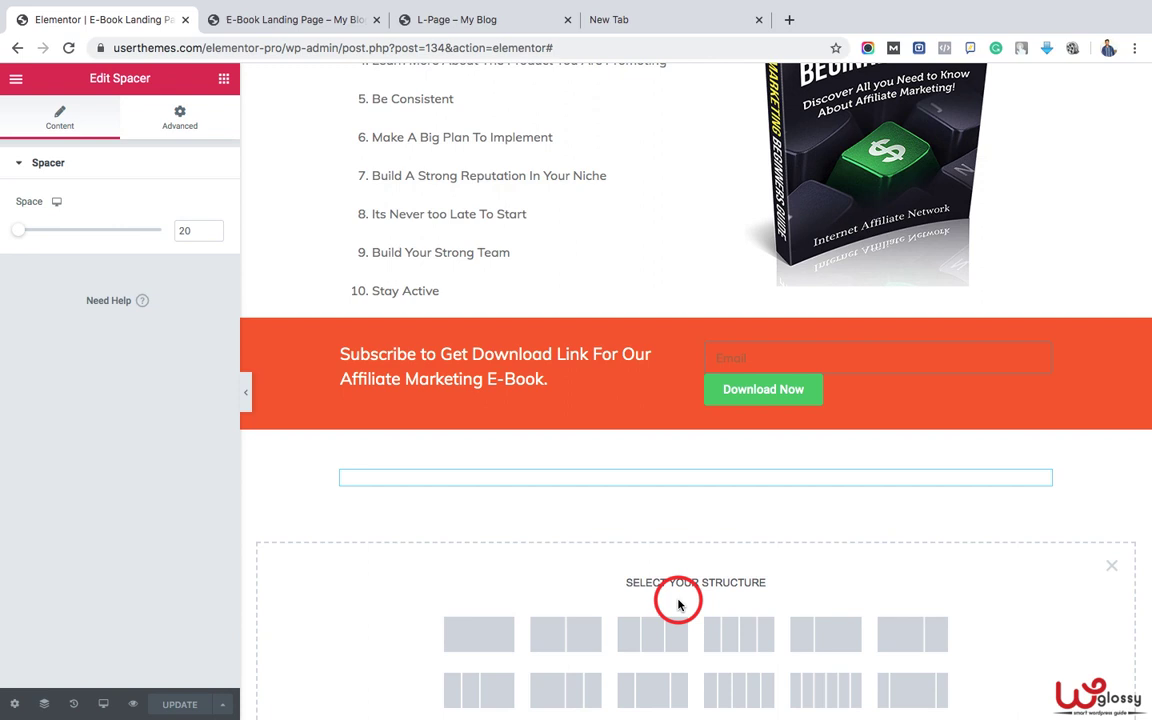
pyautogui.click(494, 633)
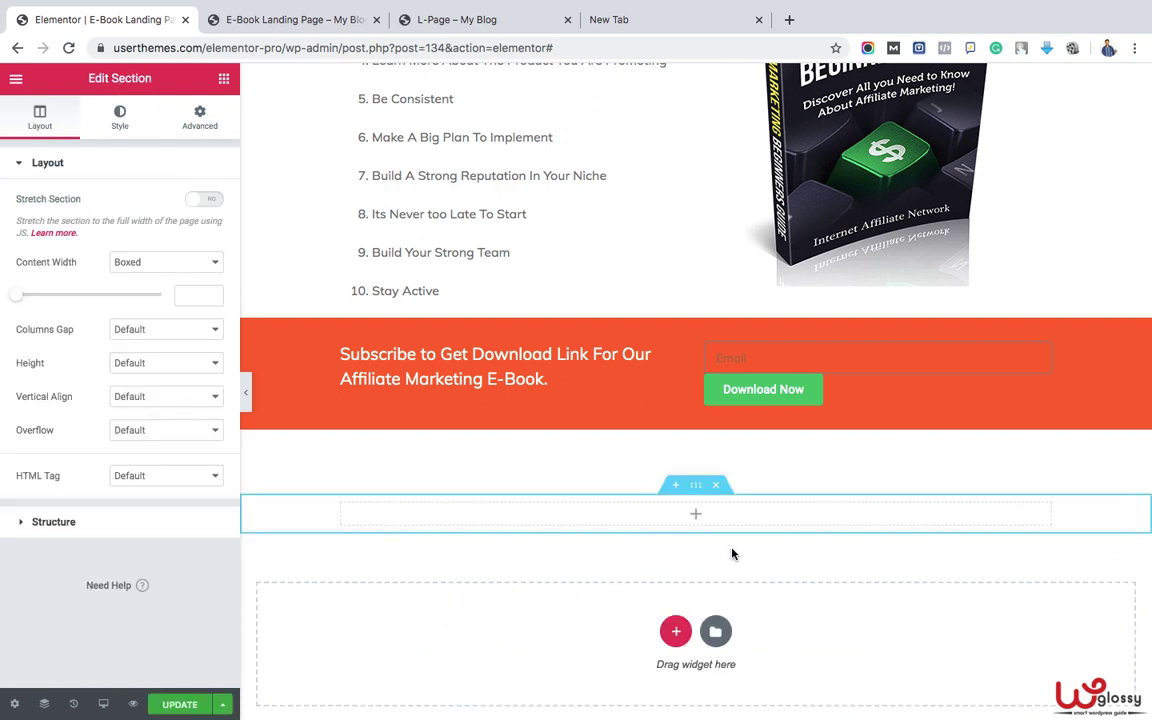
pyautogui.click(697, 519)
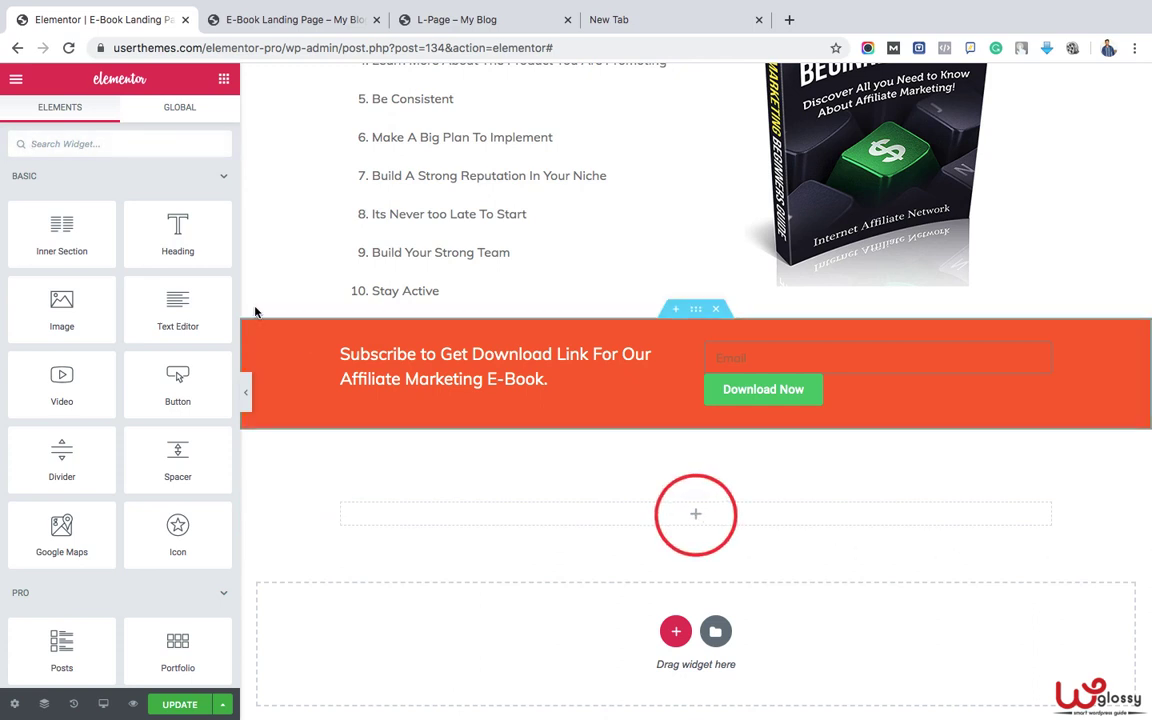
pyautogui.moveTo(160, 238); pyautogui.dragTo(341, 508)
pyautogui.write('Add')
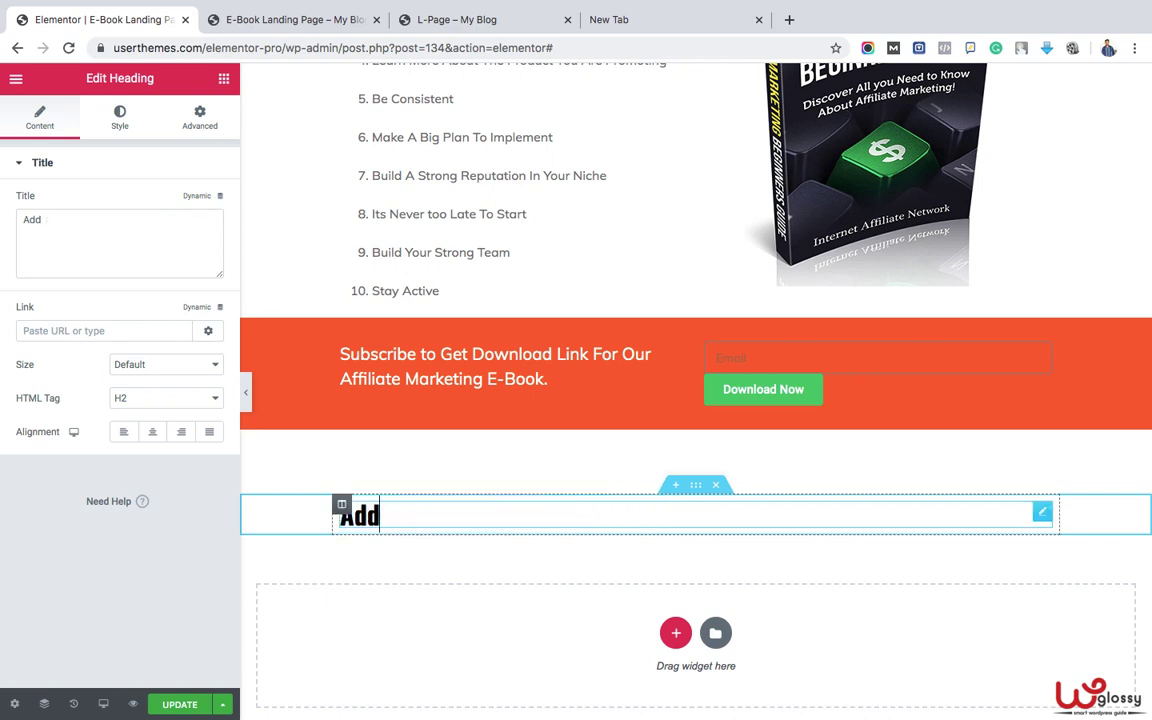
pyautogui.press('BackSpace')
pyautogui.press('BackSpace')
pyautogui.press('BackSpace')
pyautogui.write('FAQ')
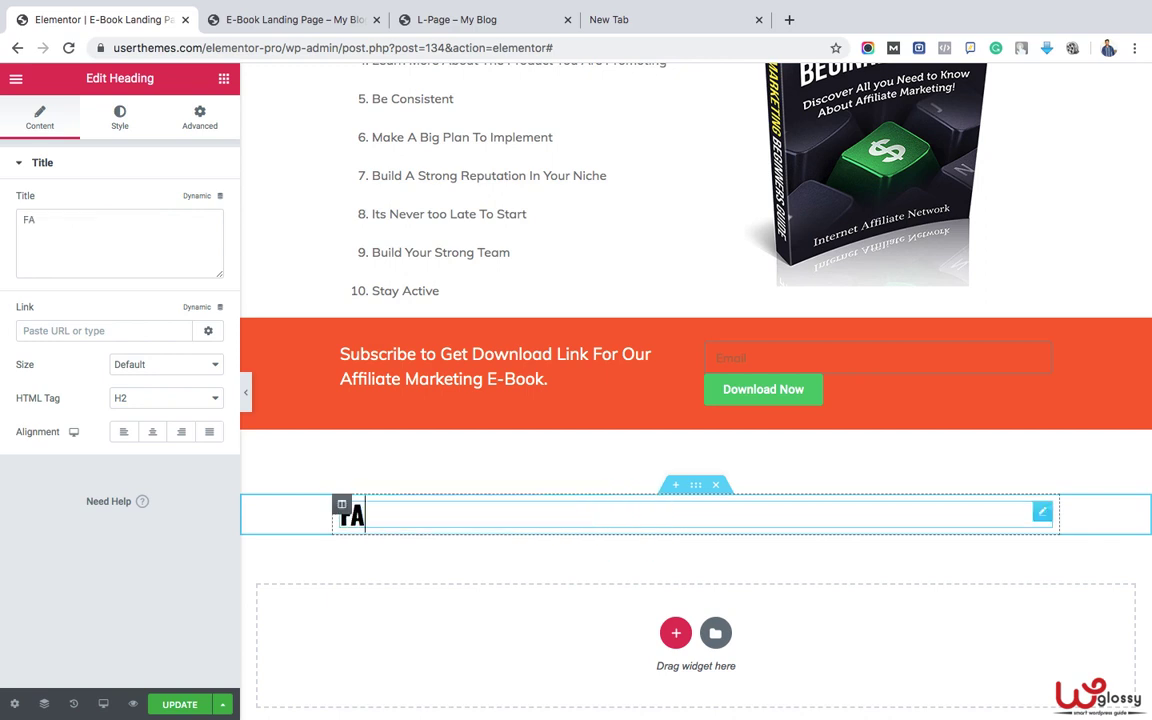
# - Center the FAQ heading and place a Divider directly beneath it
pyautogui.click(156, 433)
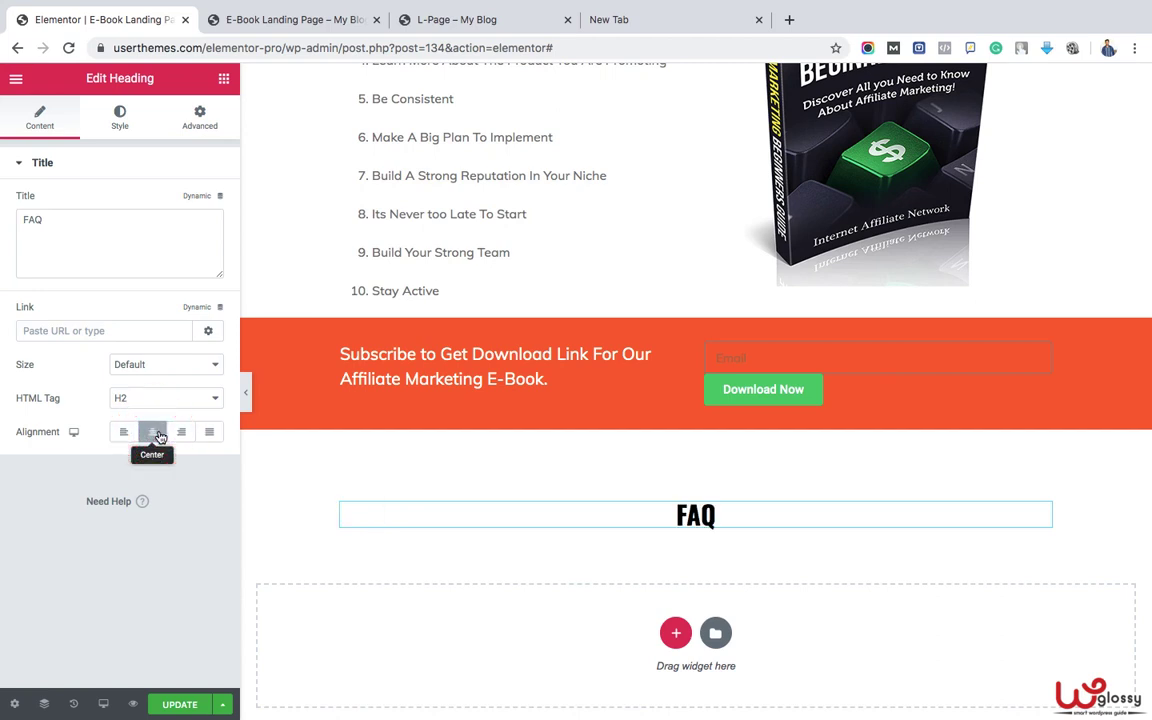
pyautogui.click(224, 79)
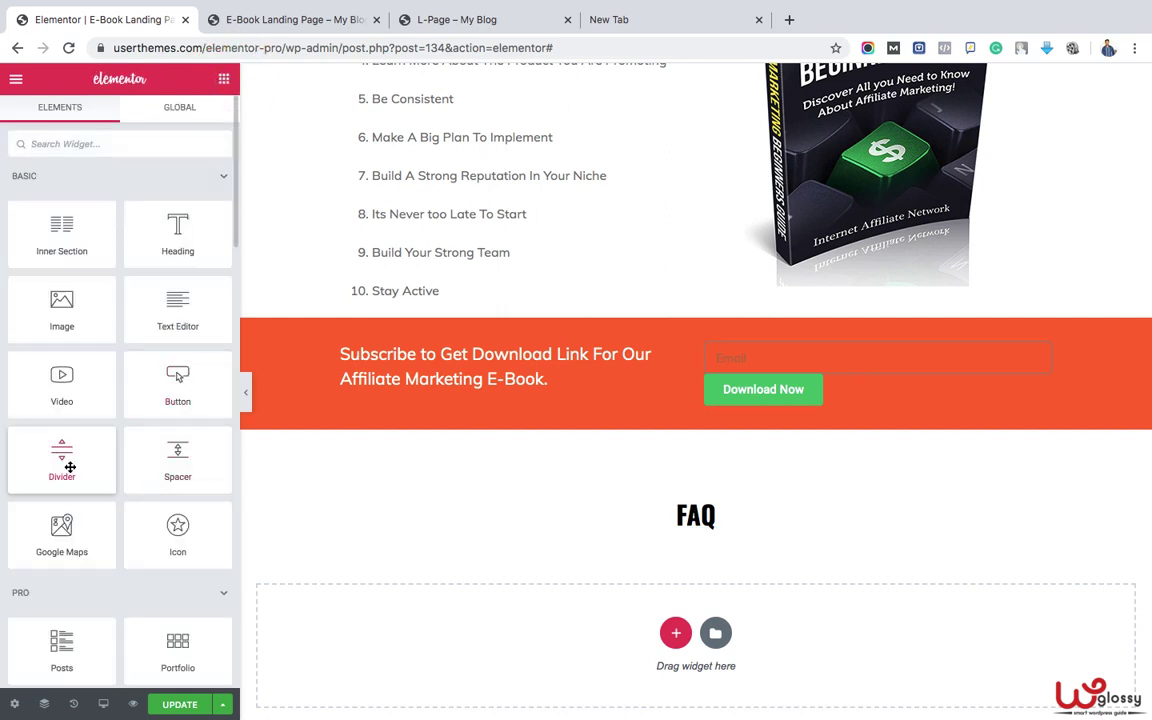
pyautogui.moveTo(70, 467); pyautogui.dragTo(729, 524)
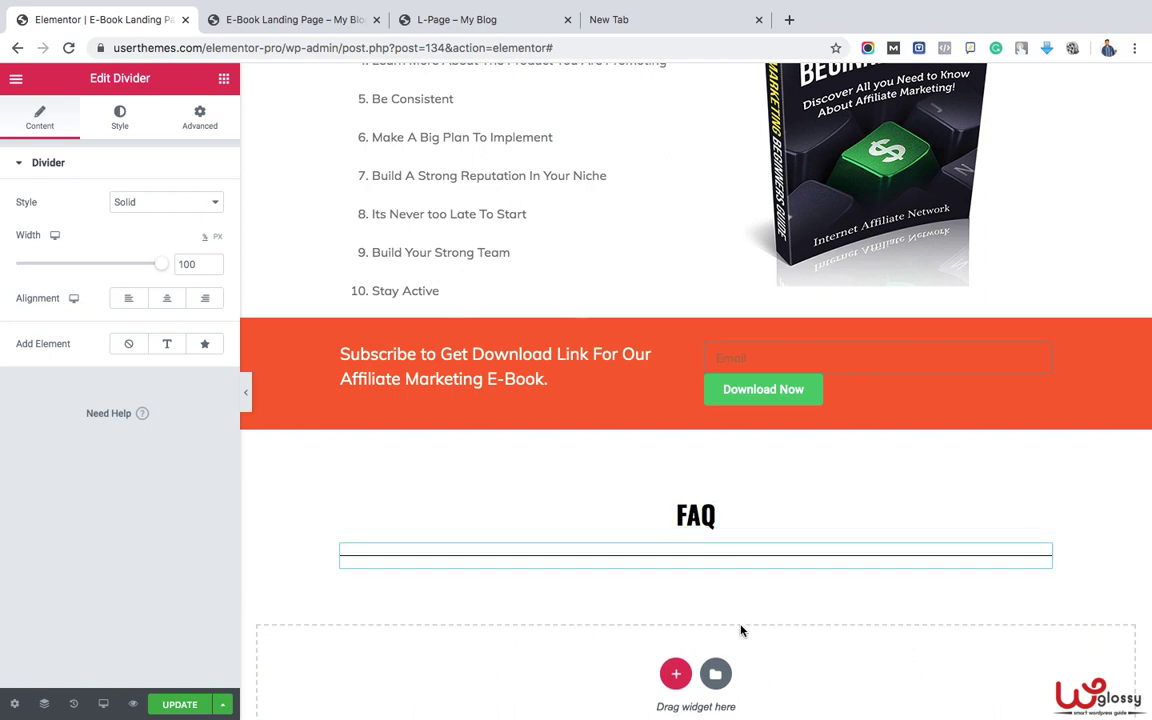
# - Add a section with two equal columns below the FAQ section
pyautogui.scroll(-2, 741, 630)
pyautogui.click(675, 596)
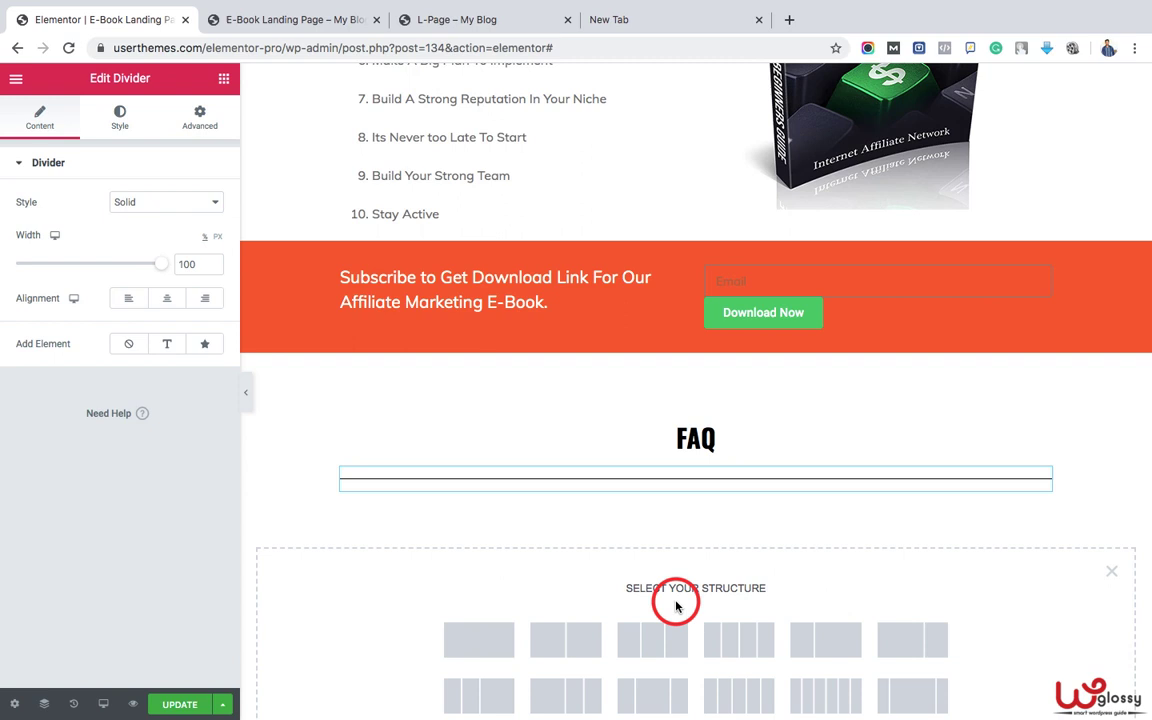
pyautogui.click(565, 640)
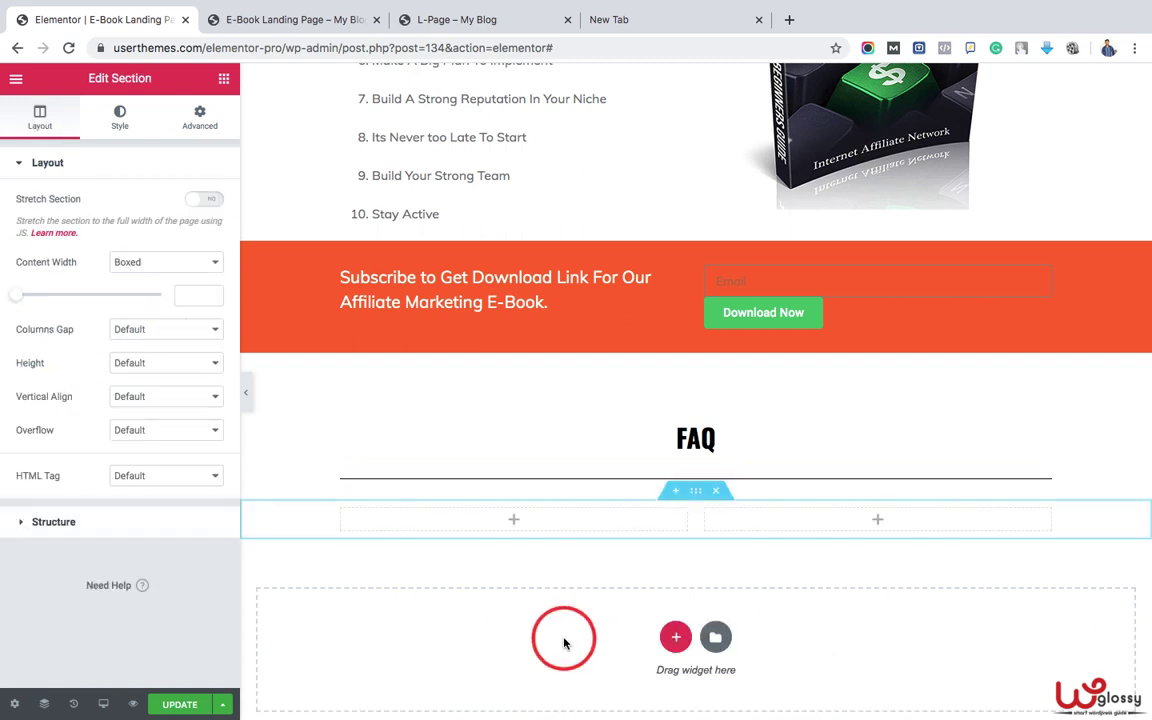
# - Place a Heading in the first column of the two-column section, titled "What Is Inside In This Book?"
pyautogui.click(513, 522)
pyautogui.click(171, 230)
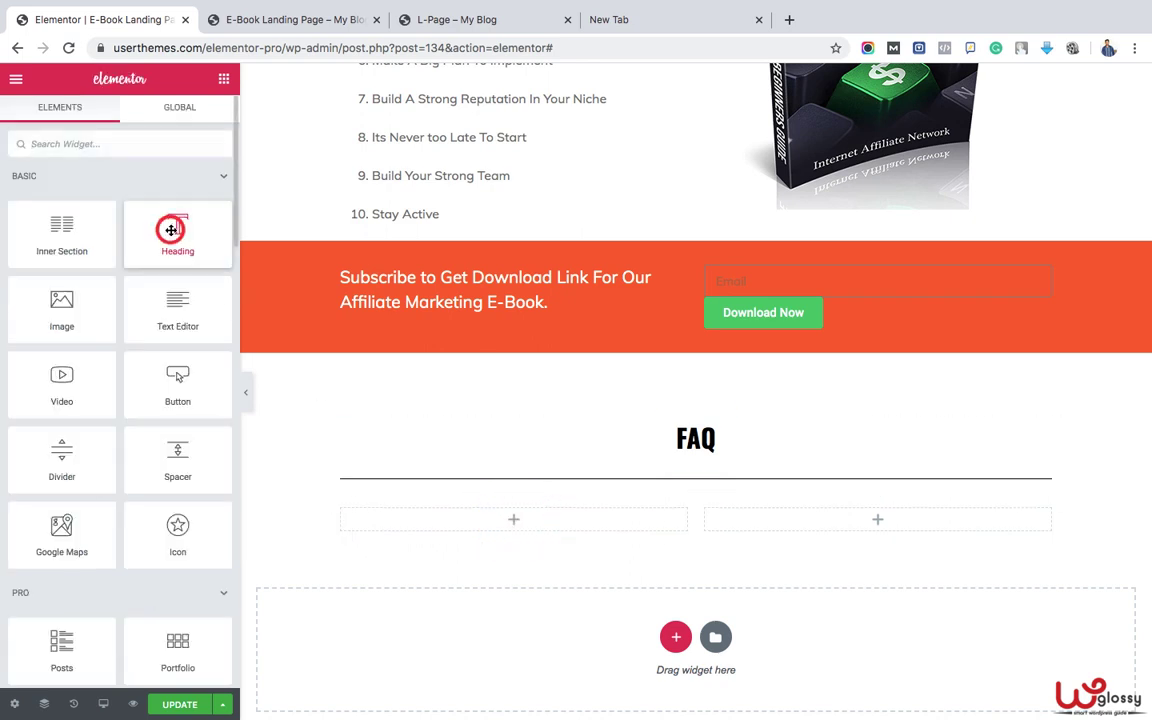
pyautogui.moveTo(171, 230); pyautogui.dragTo(522, 514)
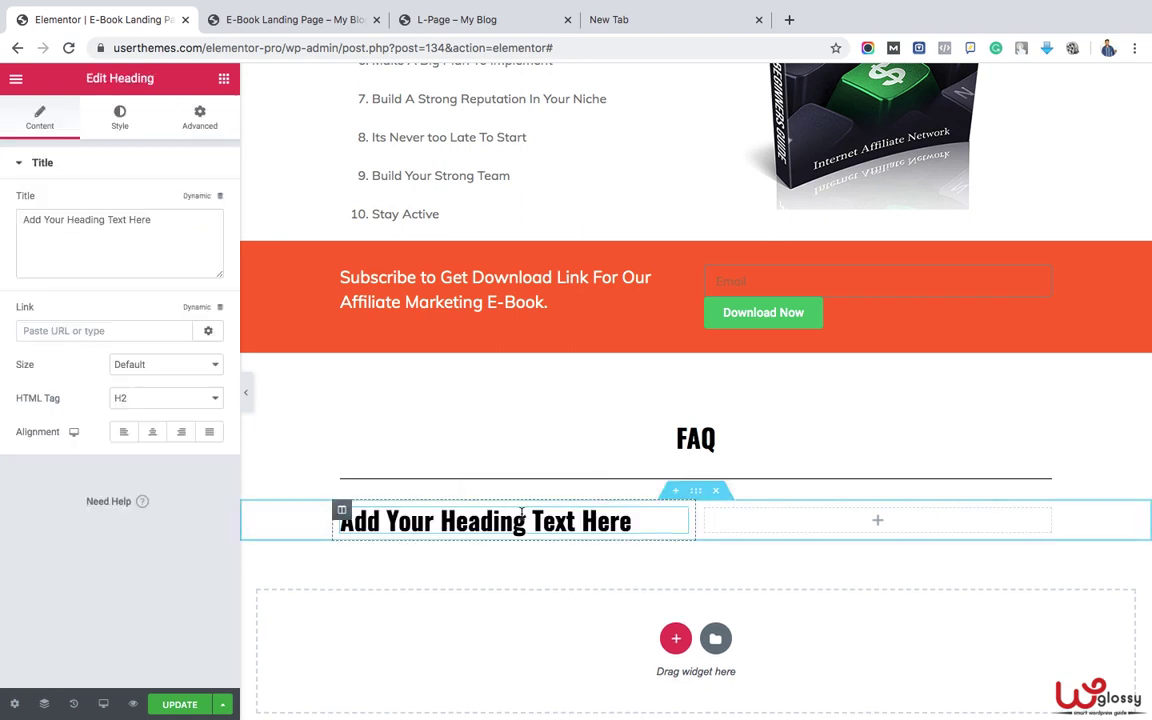
pyautogui.tripleClick(548, 520)
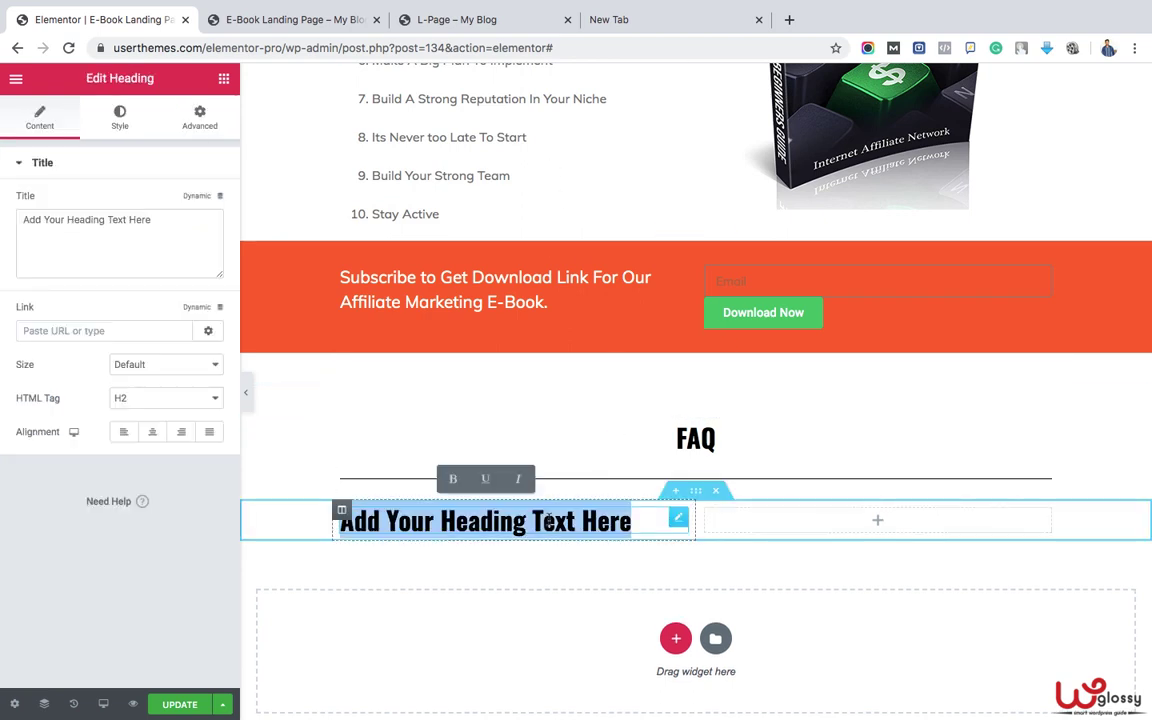
pyautogui.write('What Is Inside In This Book?')
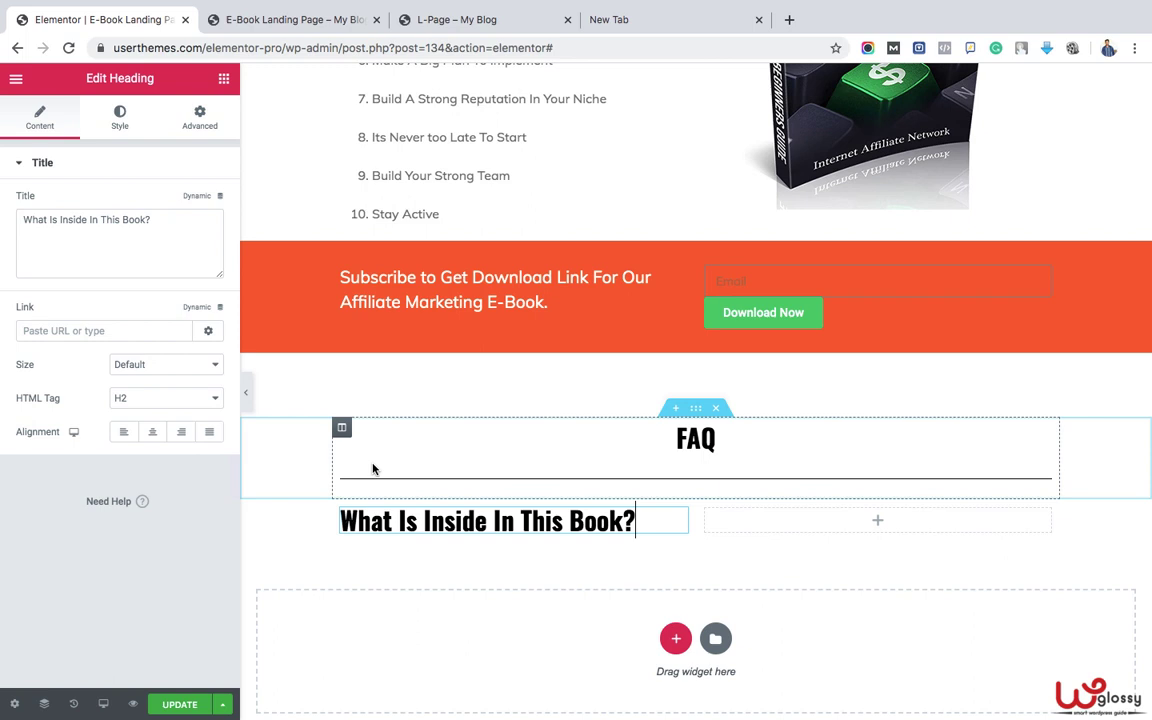
# - Set the "What Is Inside In This Book?" heading's HTML tag to H4 and its font size to 22 px
pyautogui.click(210, 400)
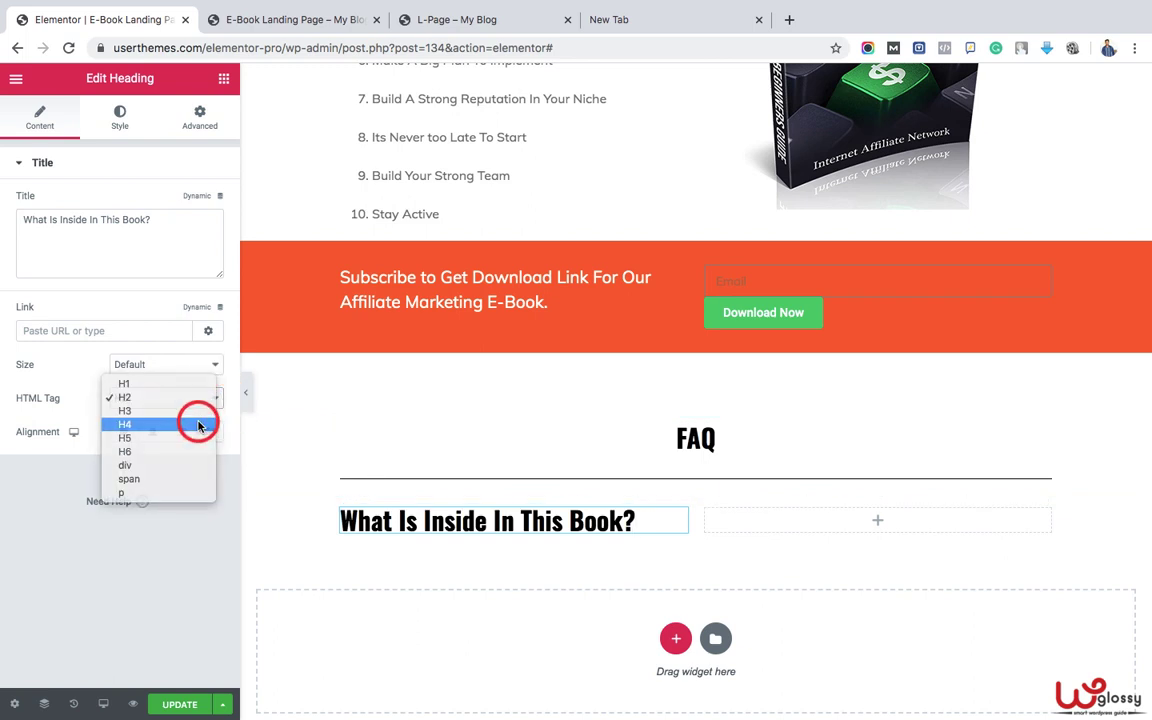
pyautogui.click(199, 426)
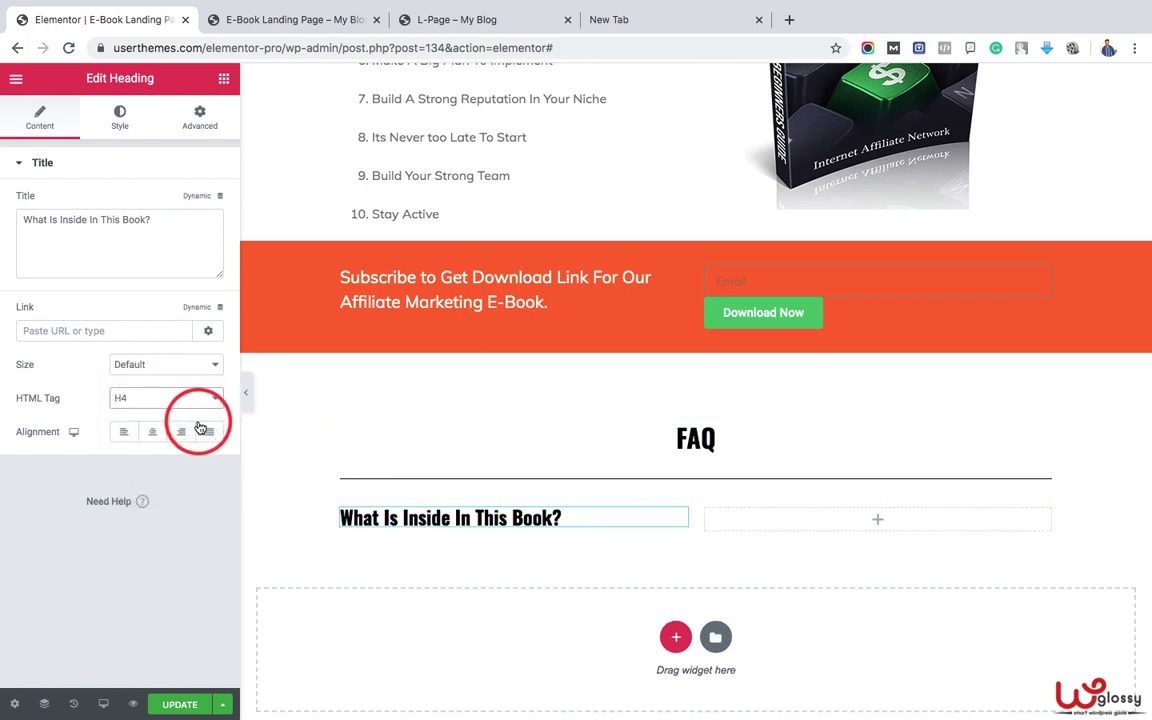
pyautogui.click(128, 125)
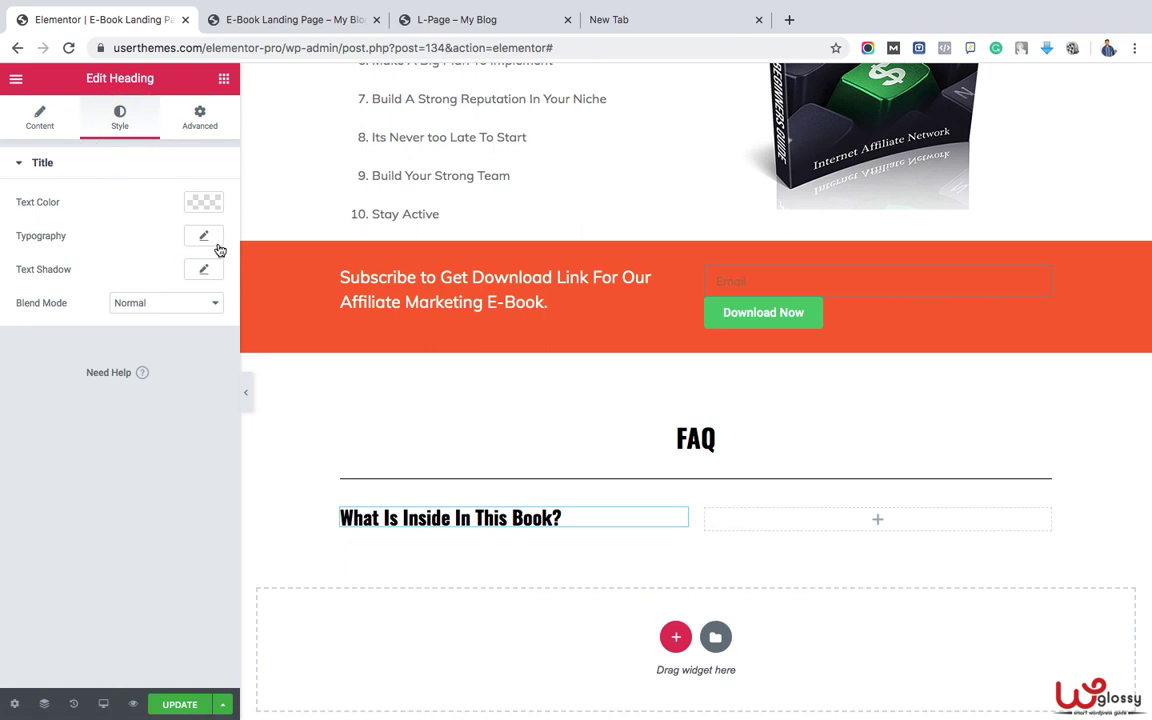
pyautogui.click(205, 238)
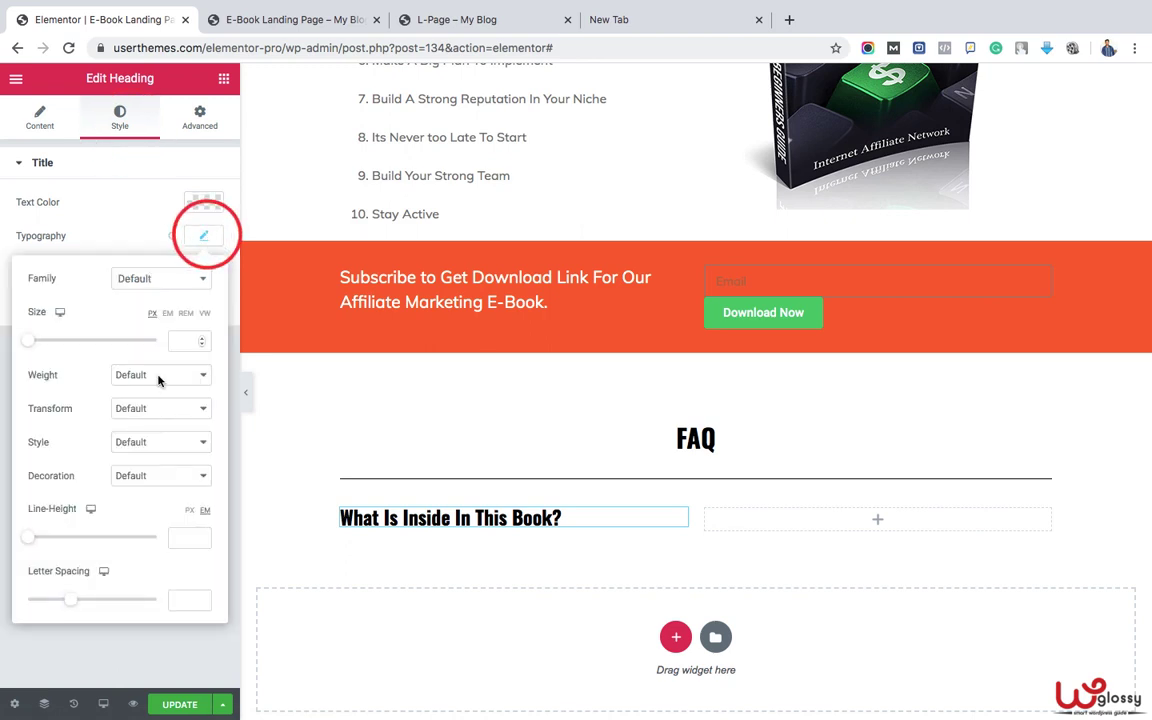
pyautogui.moveTo(29, 342); pyautogui.dragTo(42, 343)
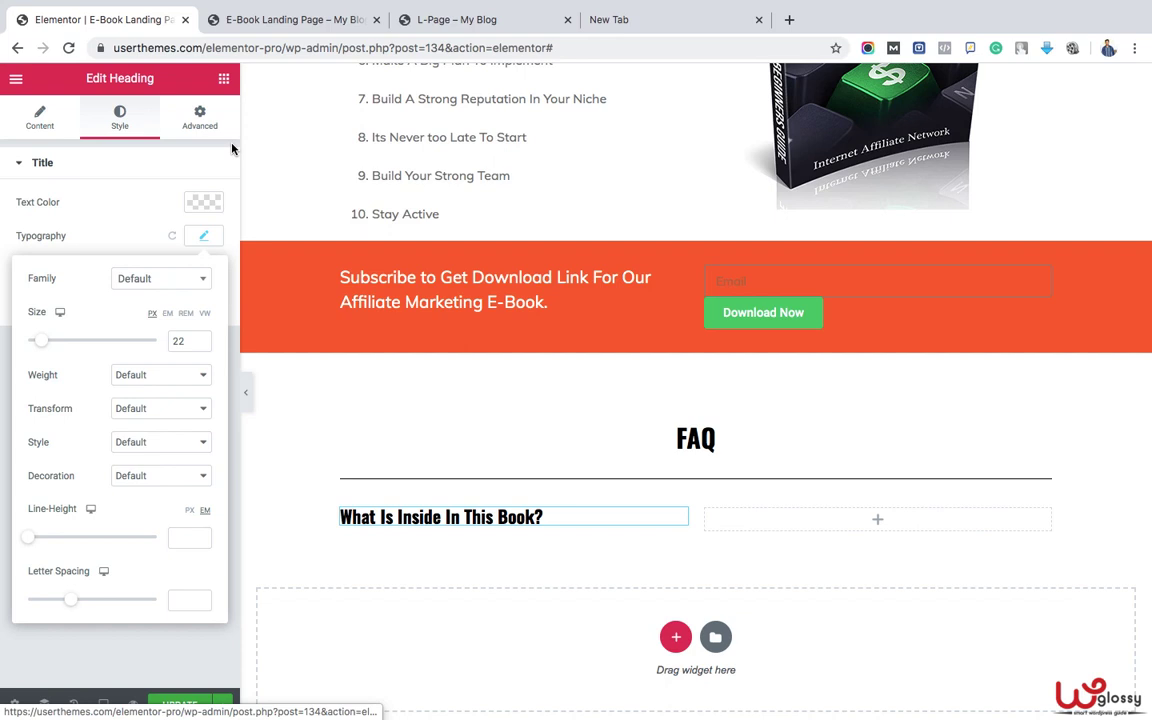
# - Place a Text Editor below the "What Is Inside In This Book?" heading and duplicate its lorem ipsum placeholder text within the paragraph
pyautogui.click(223, 79)
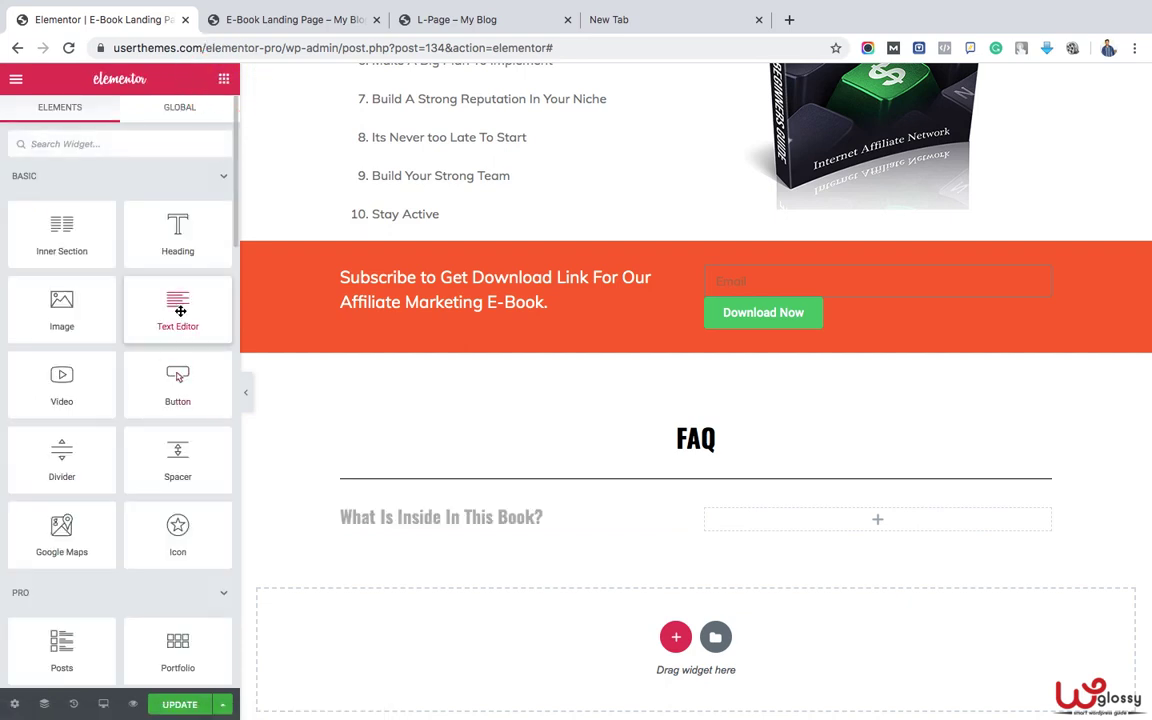
pyautogui.moveTo(195, 323); pyautogui.dragTo(466, 527)
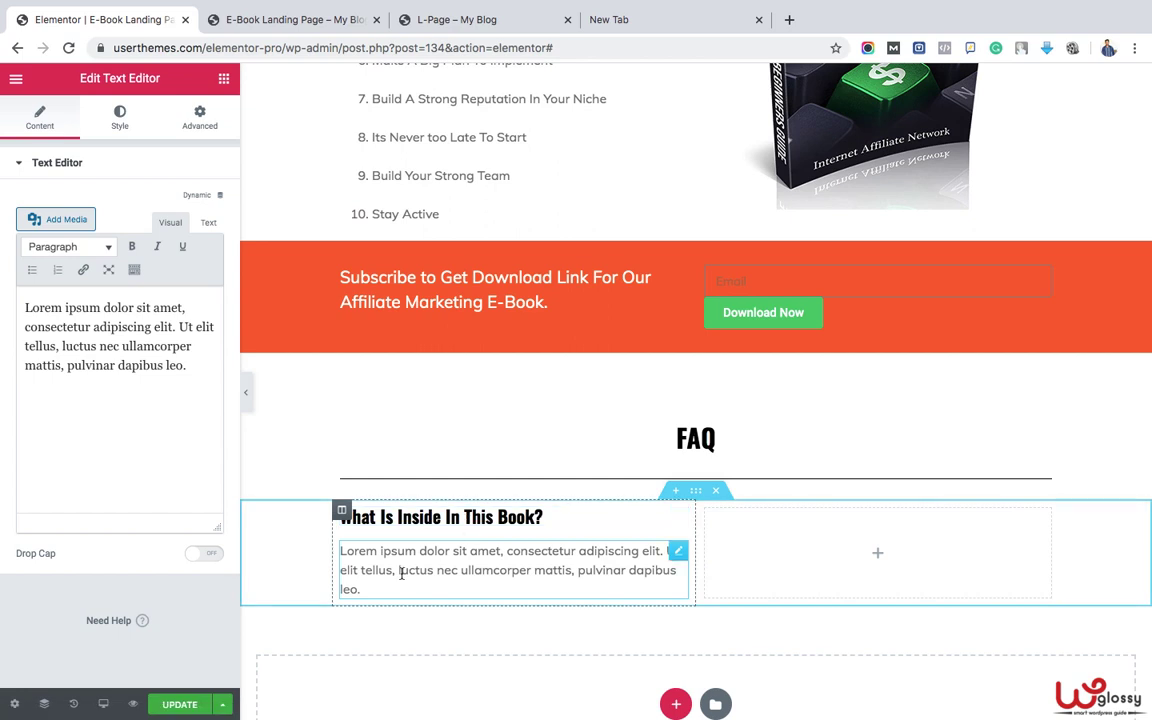
pyautogui.click(362, 589)
pyautogui.moveTo(362, 589); pyautogui.dragTo(320, 546)
pyautogui.hotkey('ctrl', 'c')
pyautogui.press('Right')
pyautogui.hotkey('ctrl', 'v')
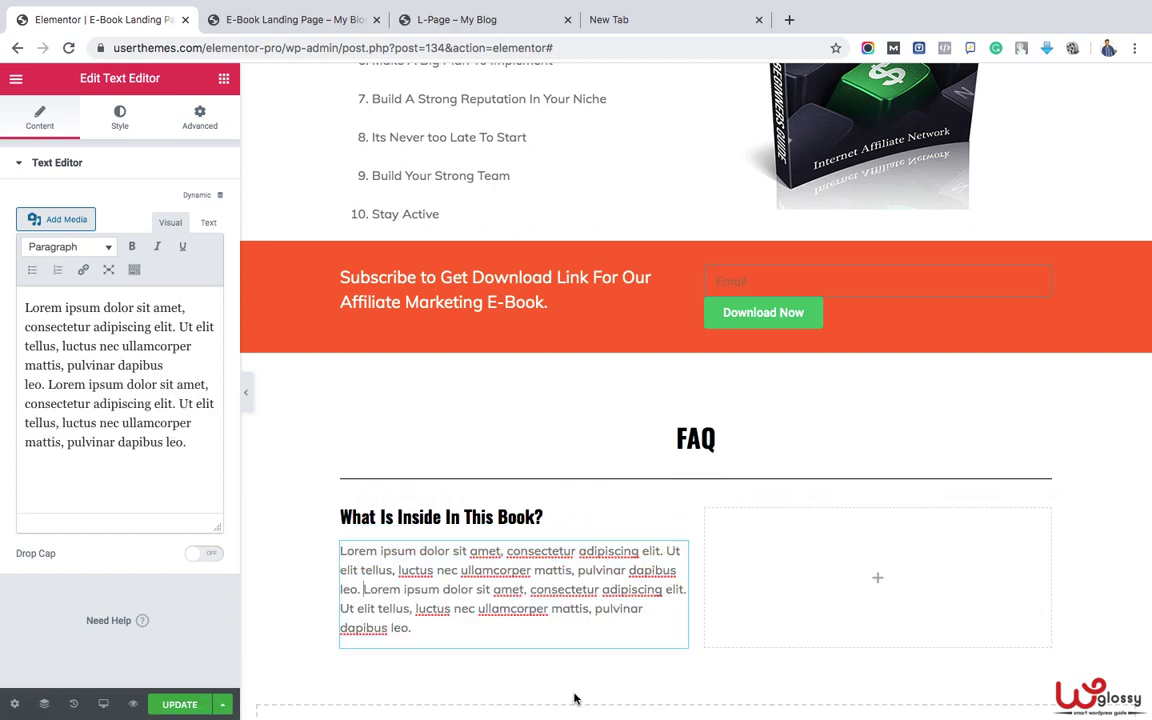
# - Place a Heading in the empty second column beside the first question, titled "Is this Worth To Download?"
pyautogui.scroll(-1, 575, 698)
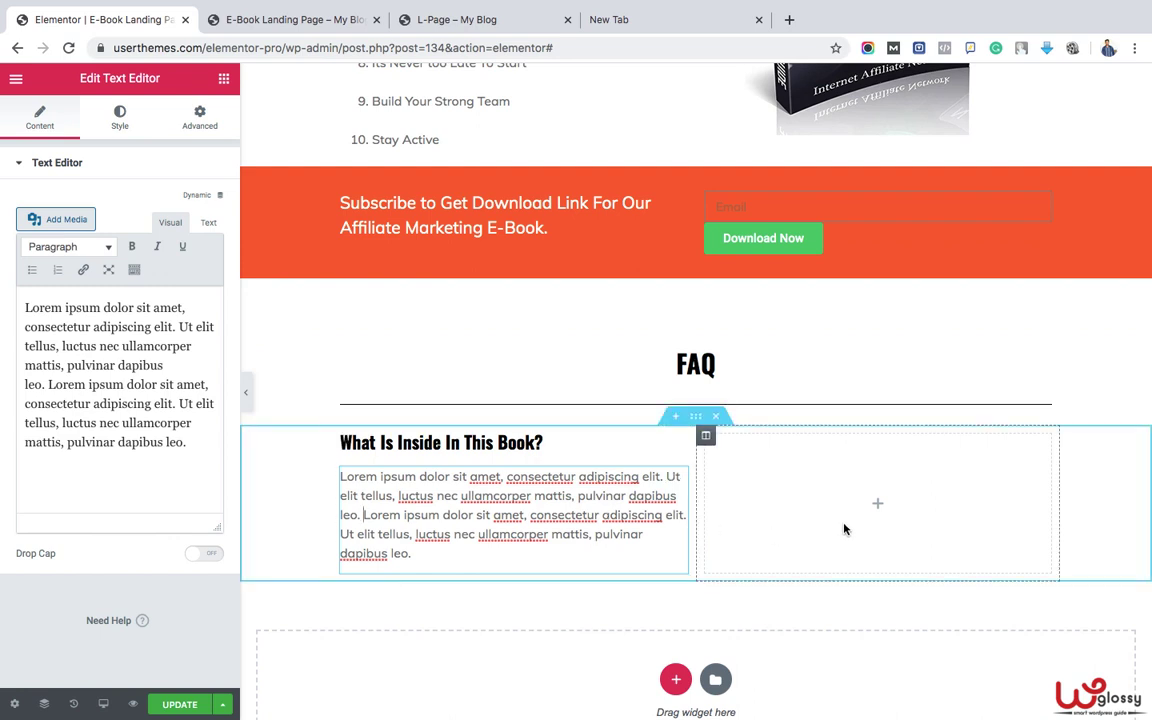
pyautogui.click(878, 502)
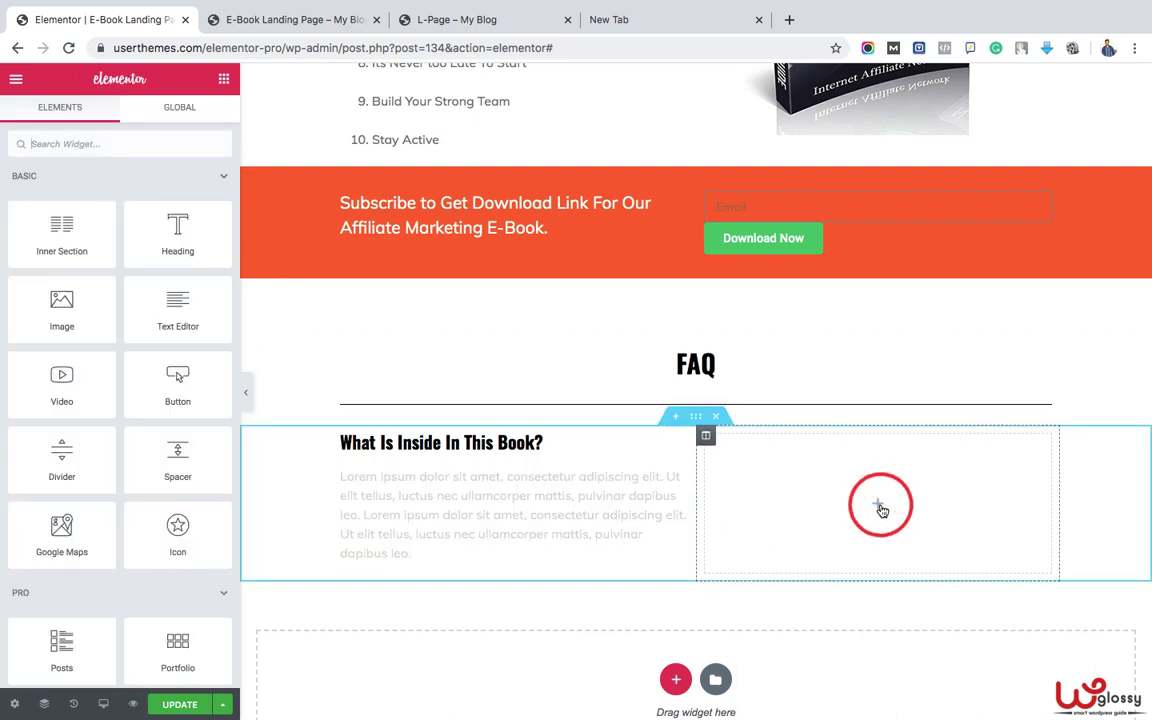
pyautogui.moveTo(193, 238); pyautogui.dragTo(862, 510)
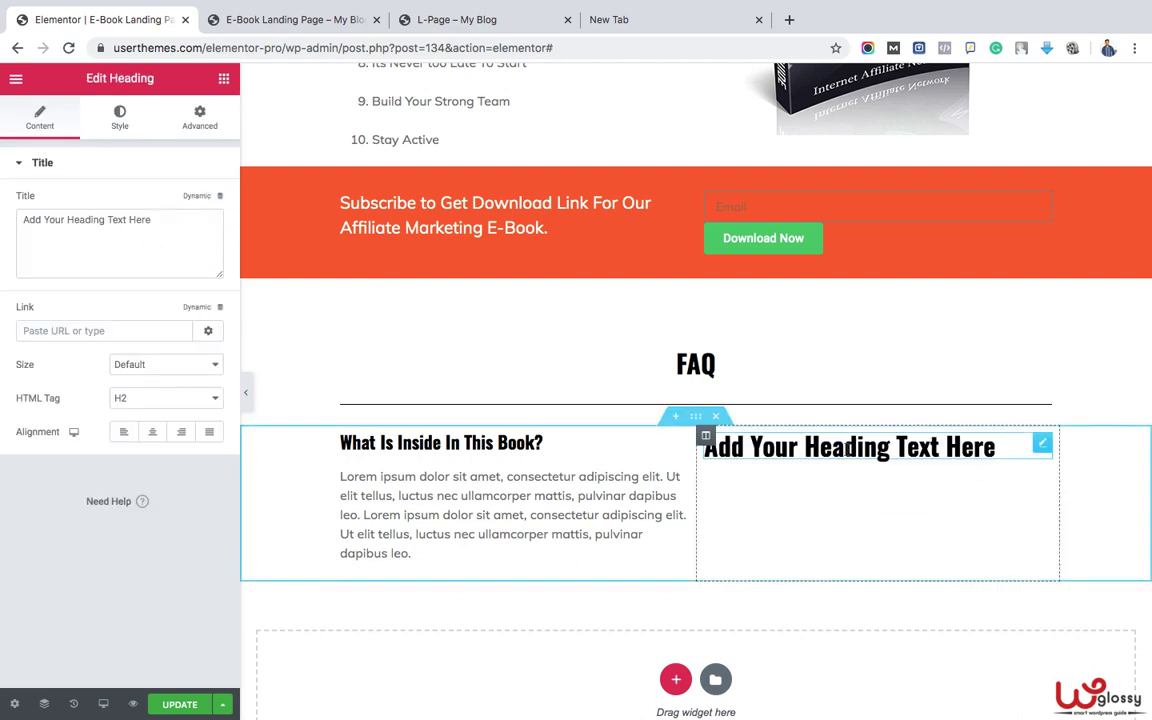
pyautogui.tripleClick(848, 447)
pyautogui.hotkey('ctrl', 'v')
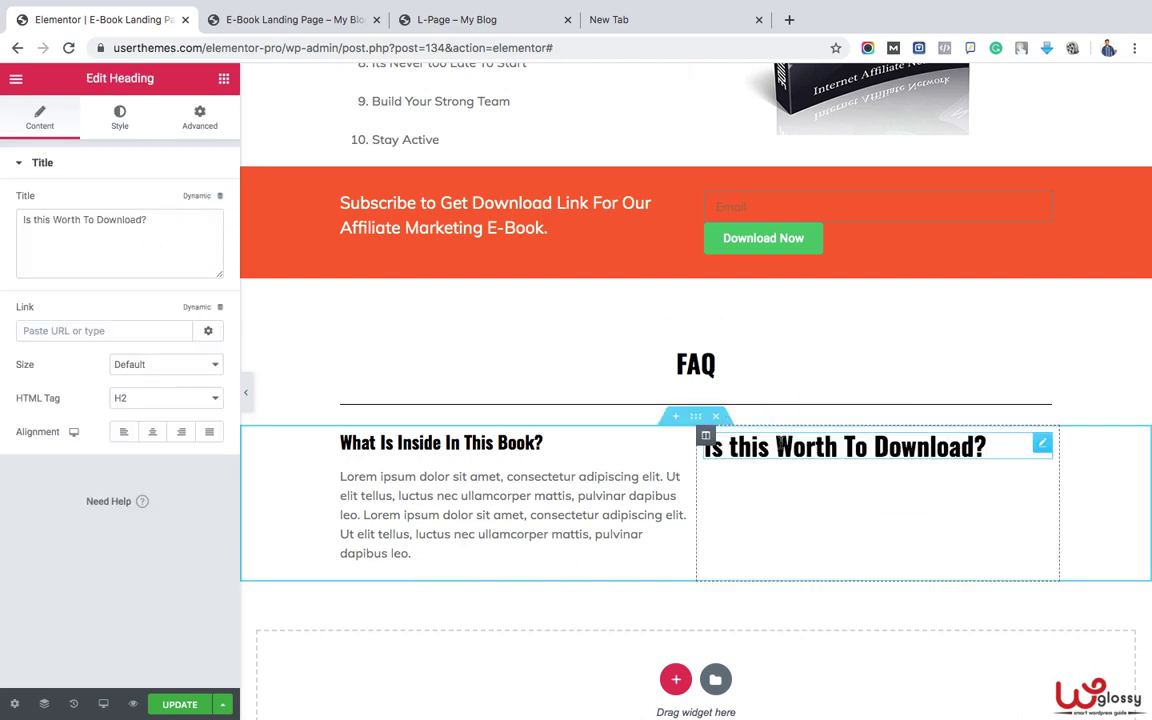
# - Set the "Is this Worth To Download?" heading's HTML tag to H4 and its font size to 22 px
pyautogui.click(207, 396)
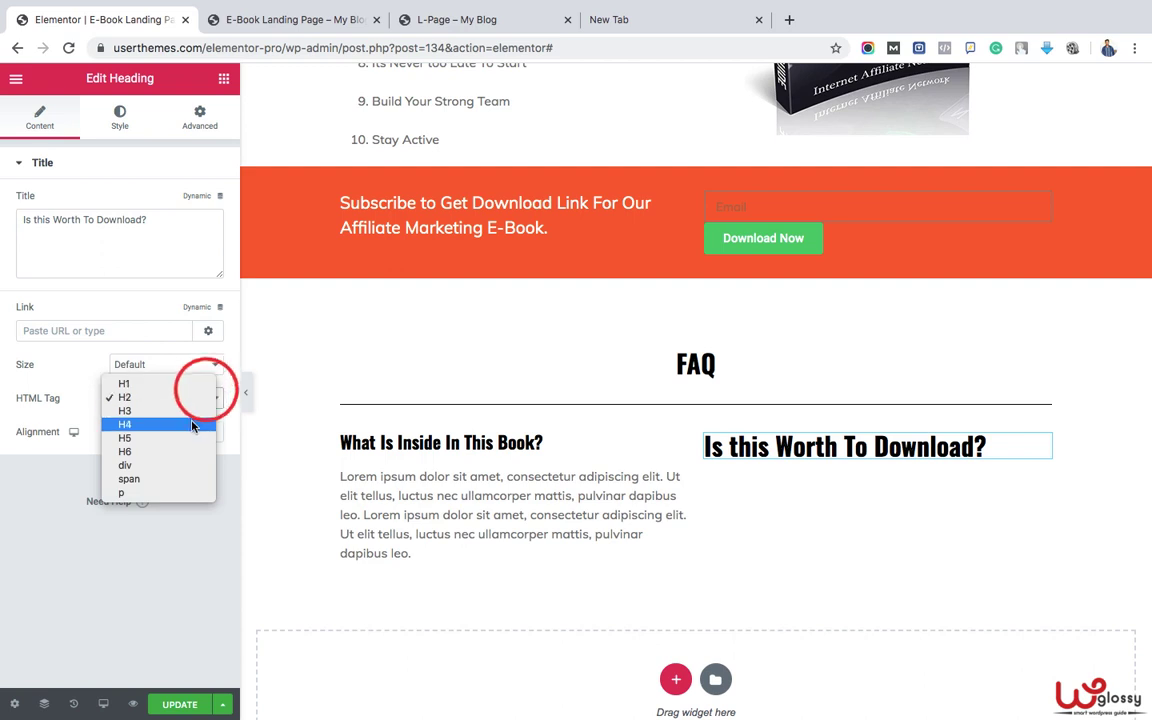
pyautogui.click(193, 425)
pyautogui.click(119, 122)
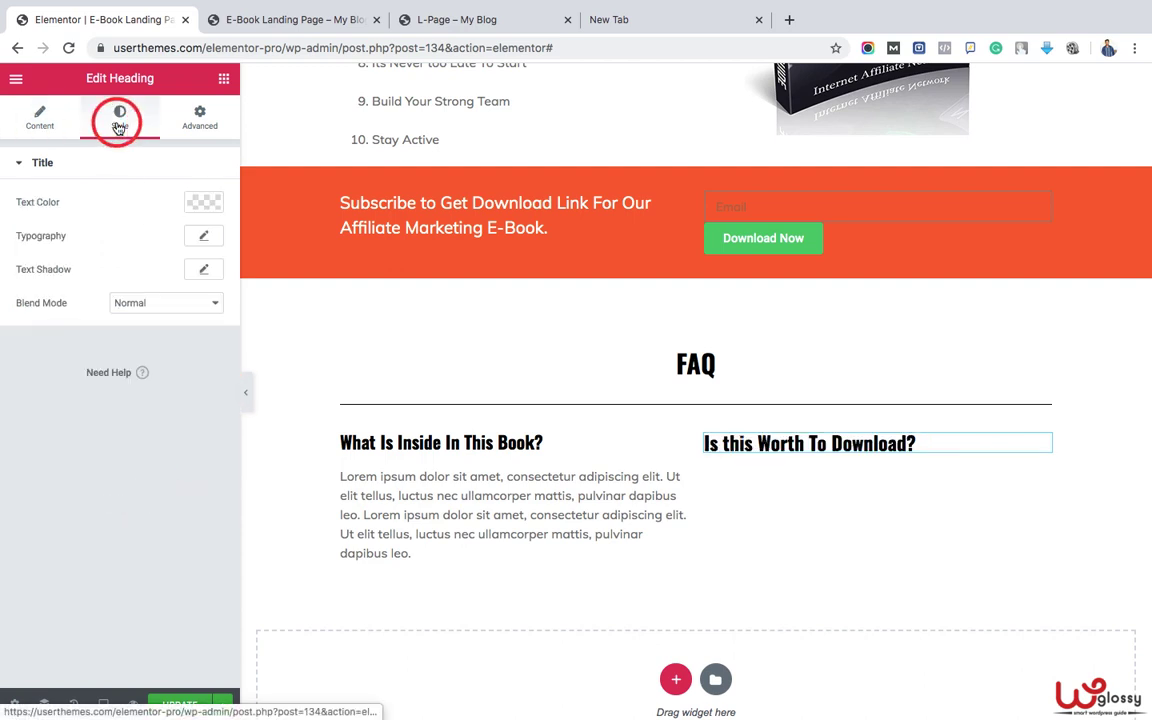
pyautogui.click(204, 236)
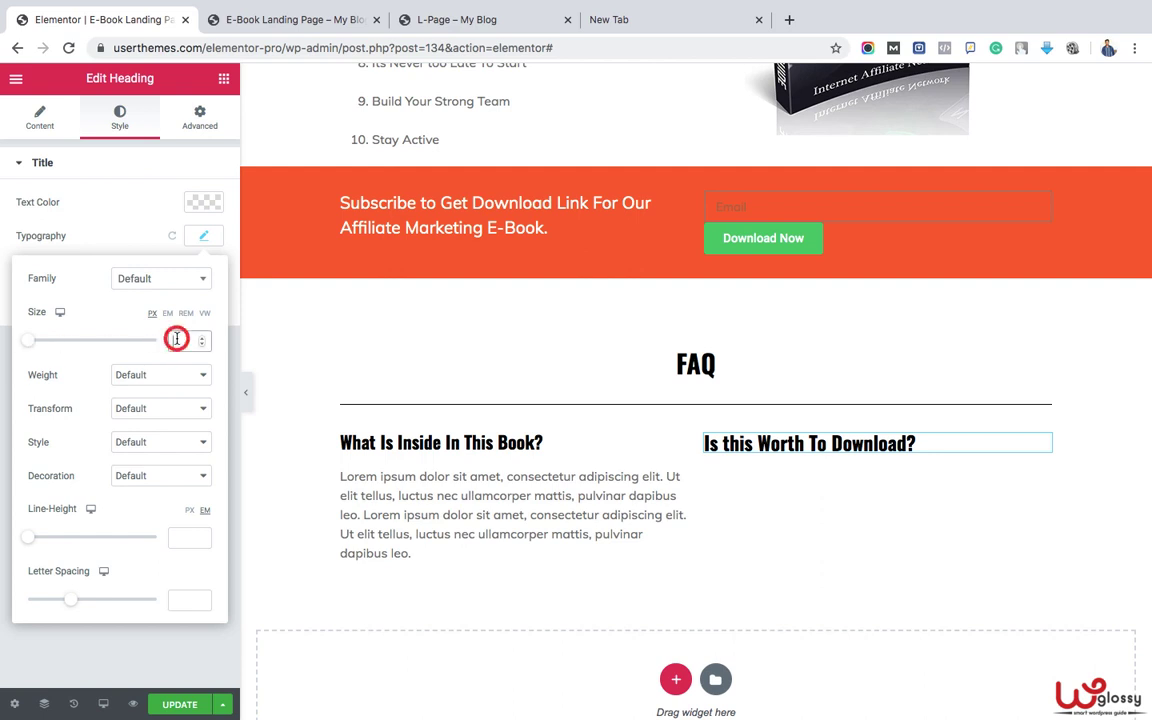
pyautogui.write('22')
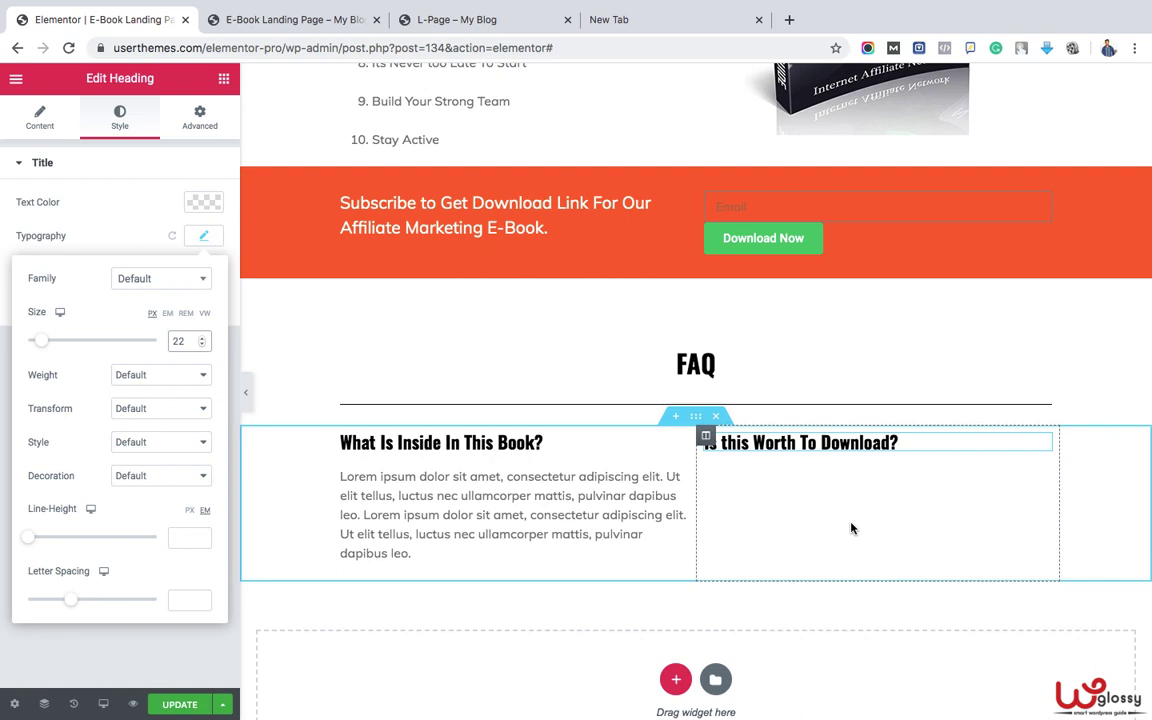
# - Place a Text Editor below the "Is this Worth To Download?" heading and fill it with the doubled lorem ipsum text
pyautogui.click(221, 83)
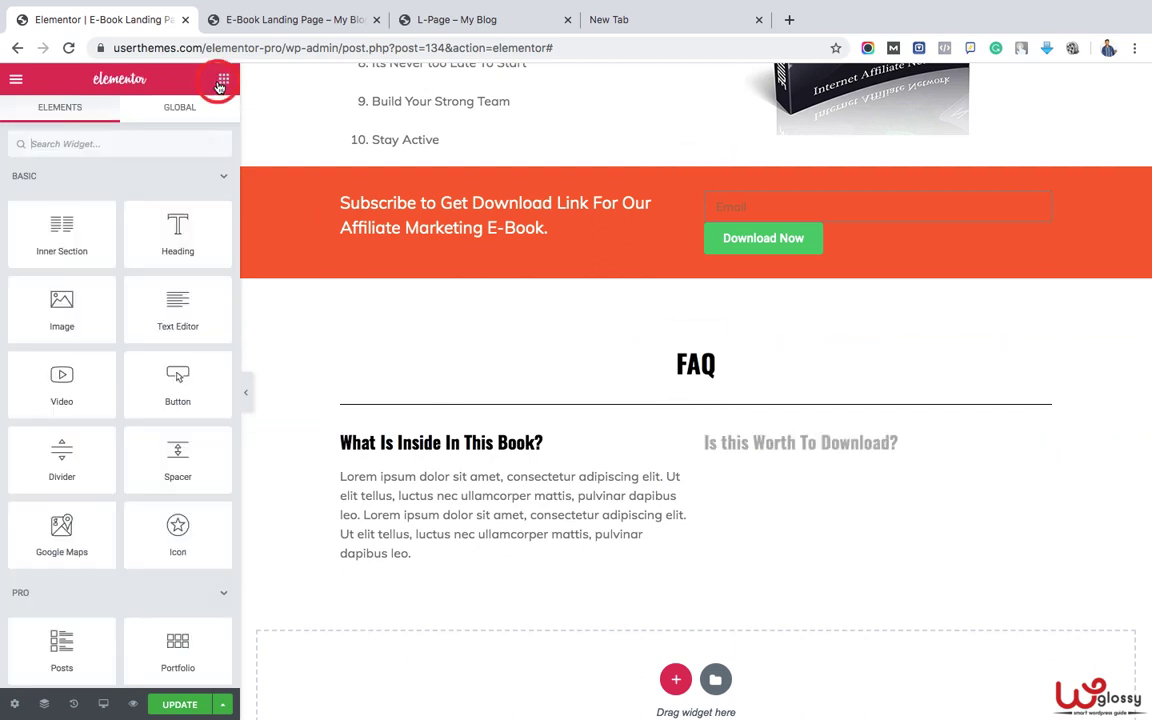
pyautogui.moveTo(187, 316); pyautogui.dragTo(812, 440)
pyautogui.hotkey('ctrl', 'v')
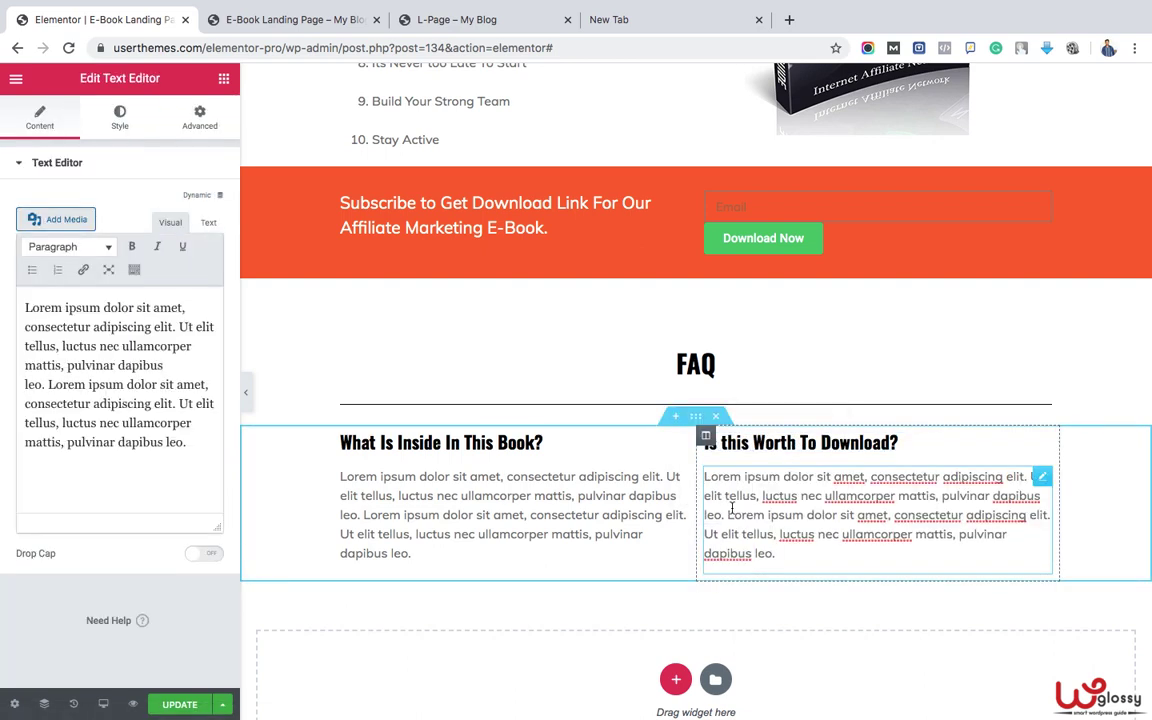
# - Add another section with two equal columns below the first questions, with a Heading titled "Is This Free E-book" in its first column
pyautogui.scroll(-2, 463, 532)
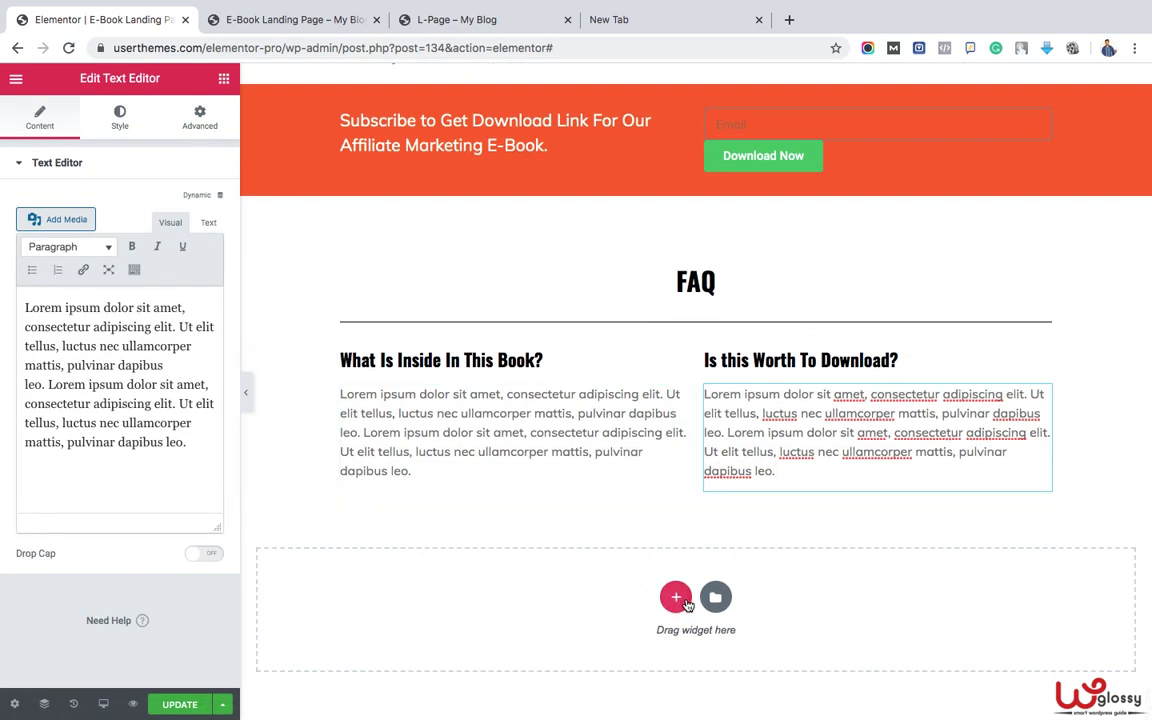
pyautogui.click(684, 602)
pyautogui.click(566, 640)
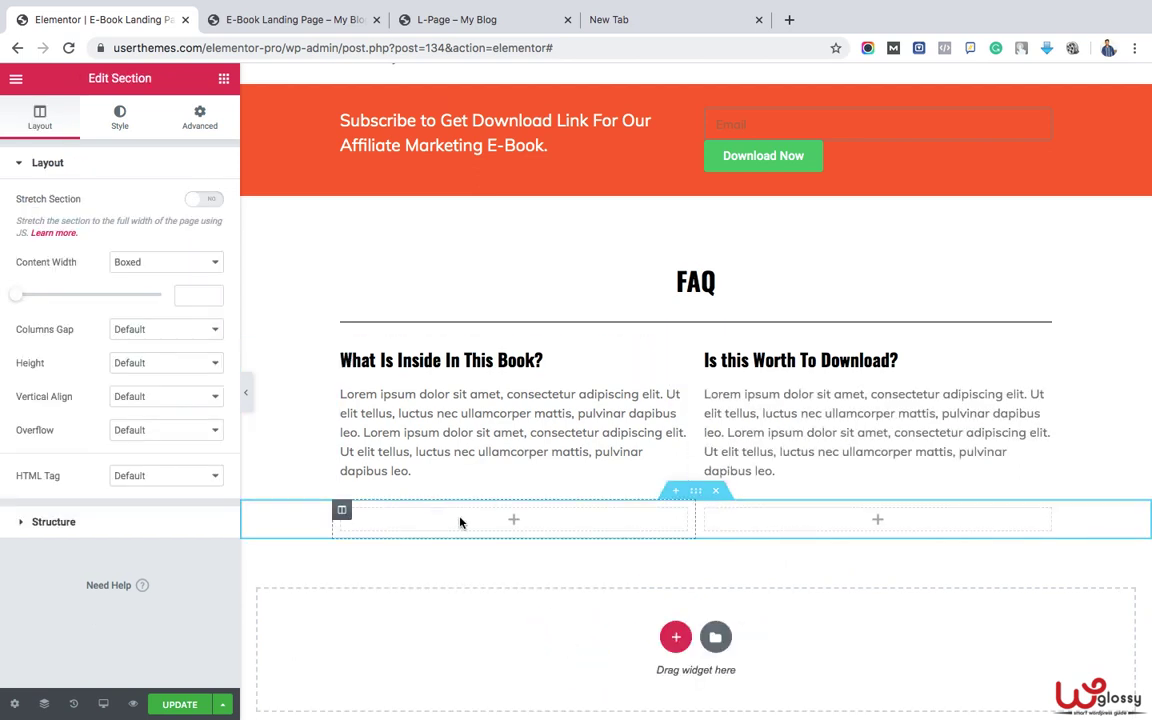
pyautogui.click(513, 521)
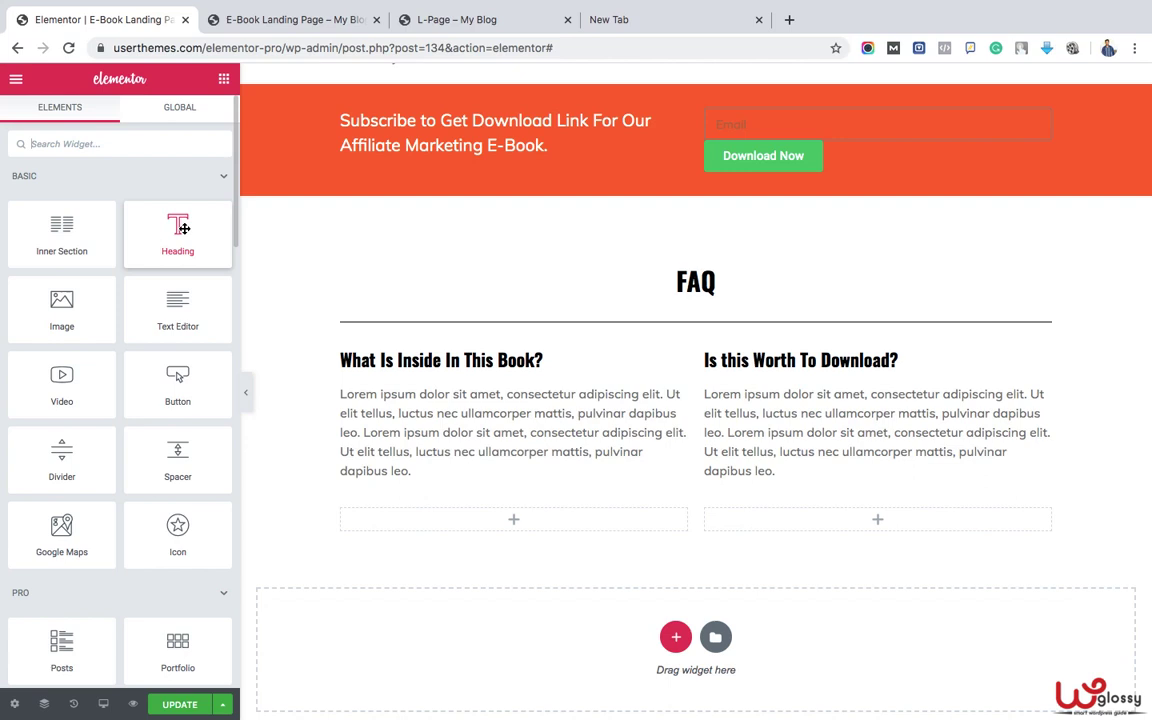
pyautogui.moveTo(241, 251); pyautogui.dragTo(548, 460)
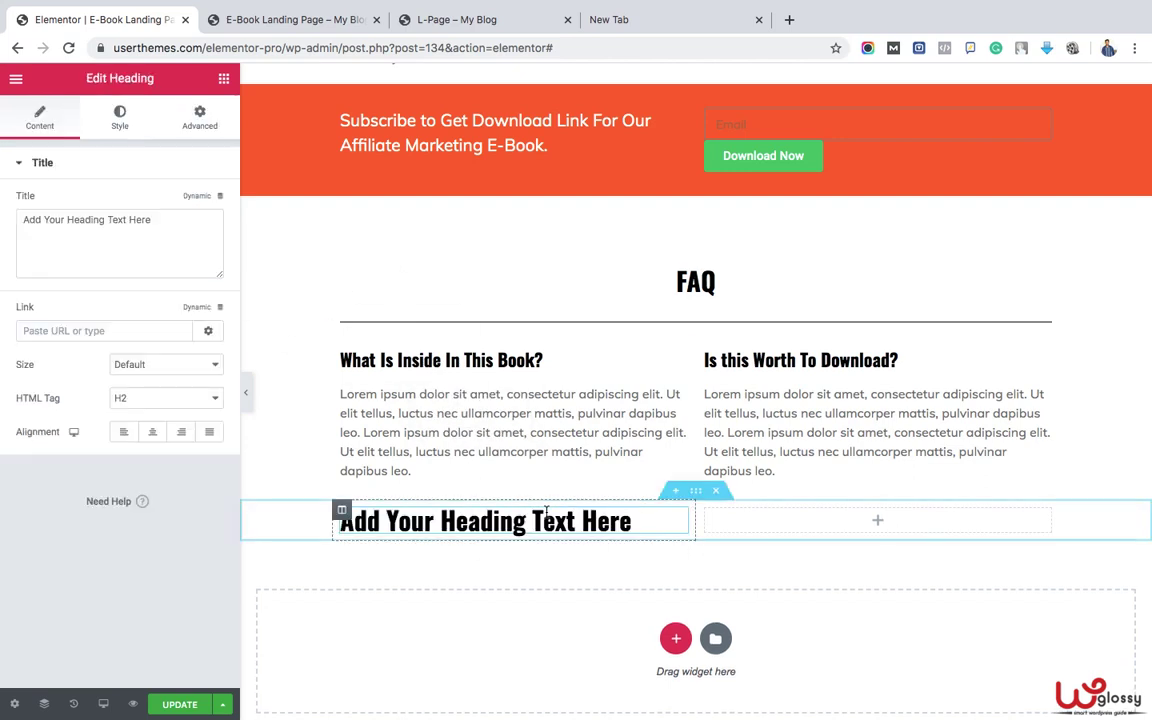
pyautogui.tripleClick(550, 515)
pyautogui.write('Is This Free E-book')
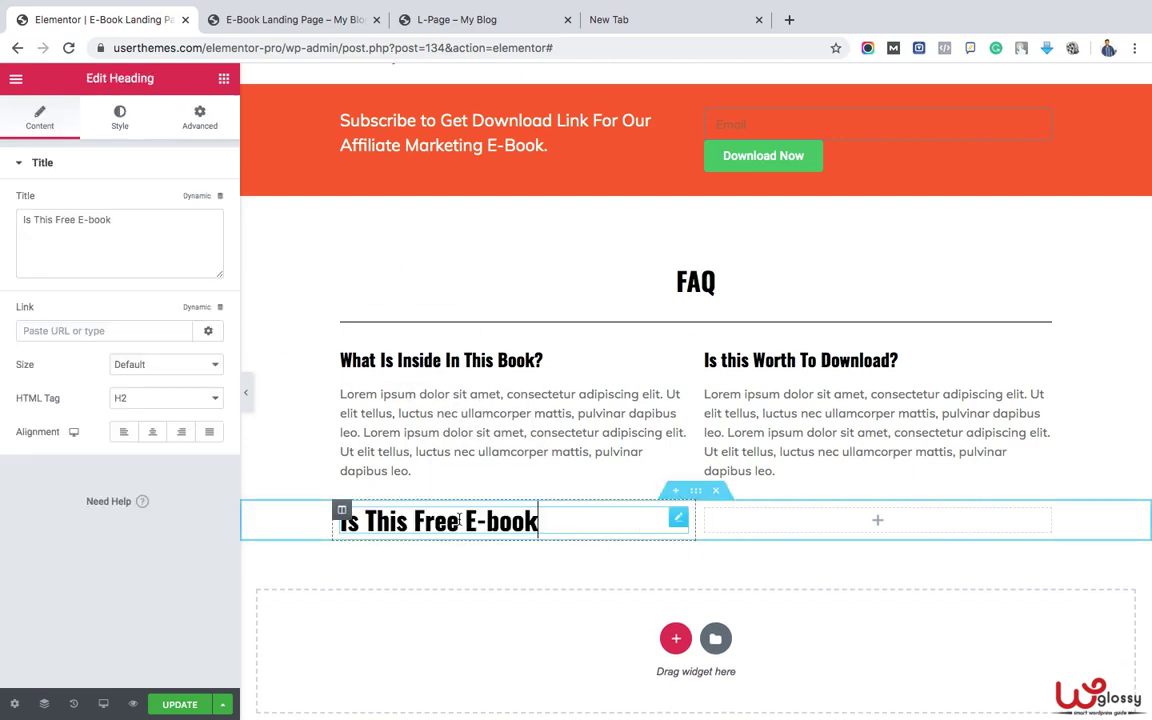
# - Set the "Is This Free E-book" heading's HTML tag to H4 and its font size to 22 px
pyautogui.click(211, 399)
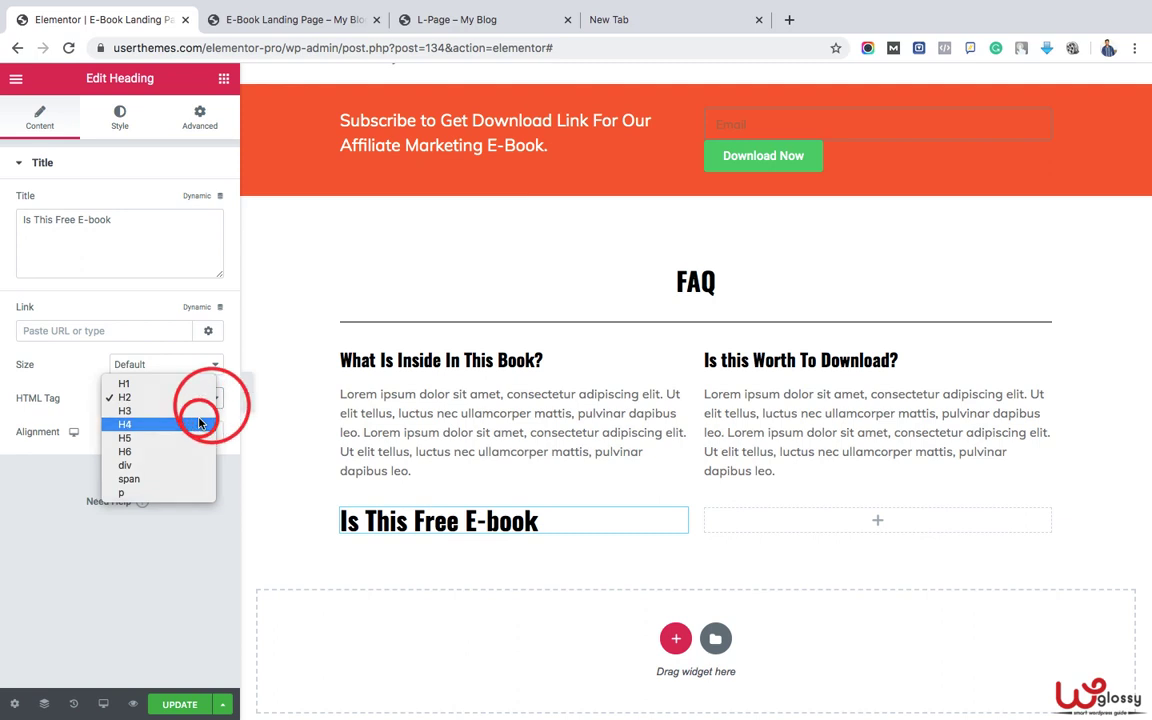
pyautogui.click(197, 419)
pyautogui.click(119, 117)
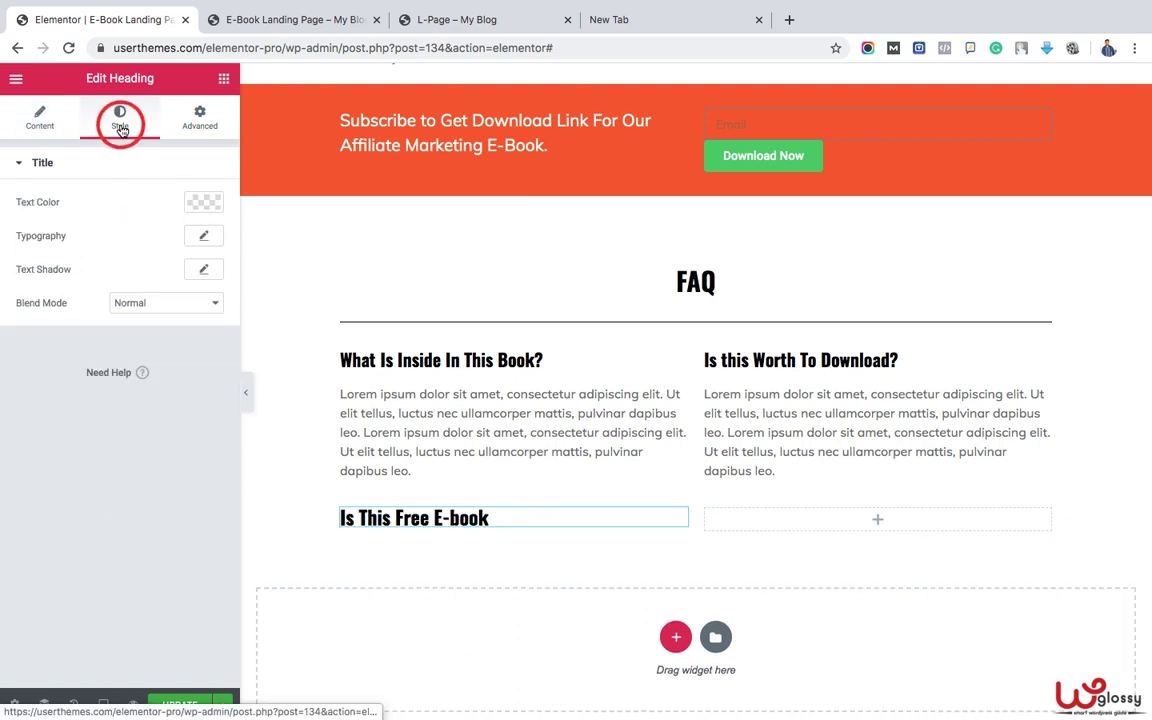
pyautogui.click(203, 238)
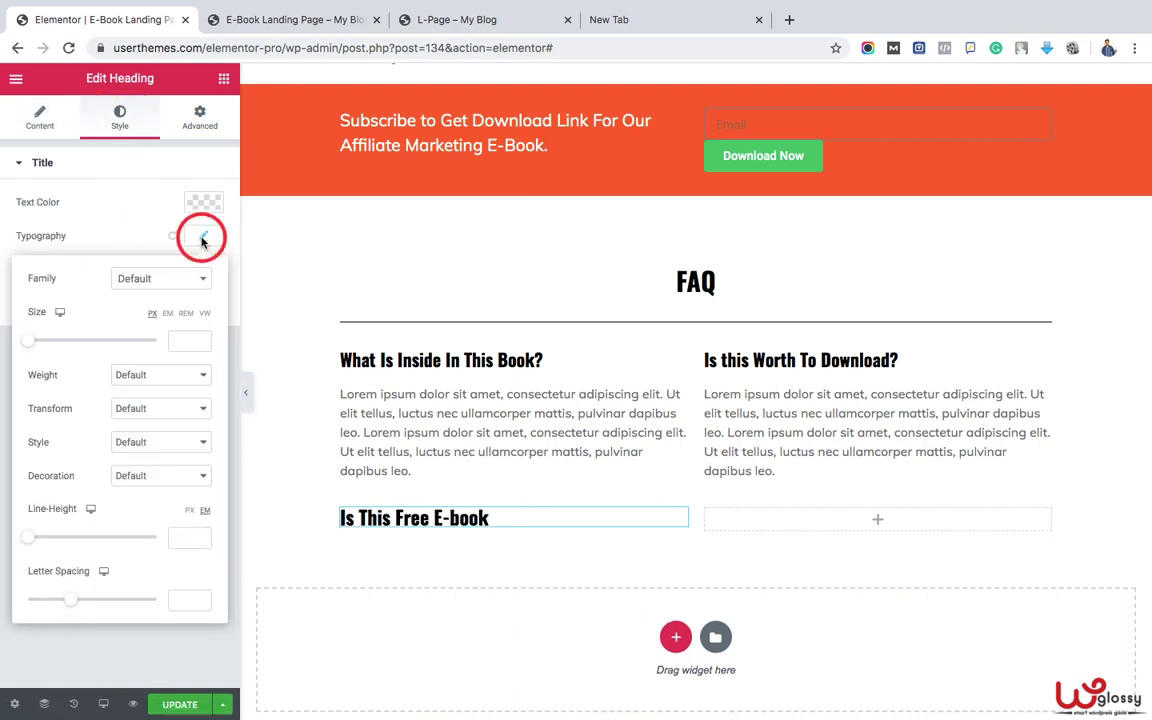
pyautogui.write('22')
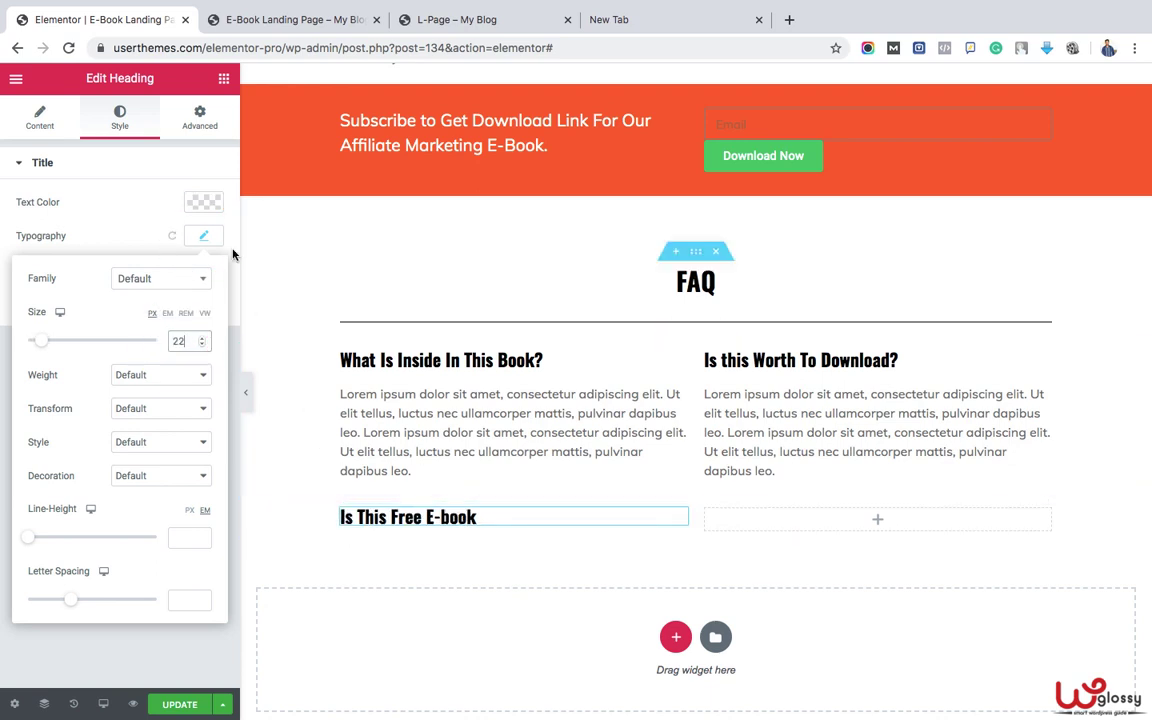
# - Place a Text Editor below the "Is This Free E-book" heading and fill it with the doubled lorem ipsum text
pyautogui.click(224, 80)
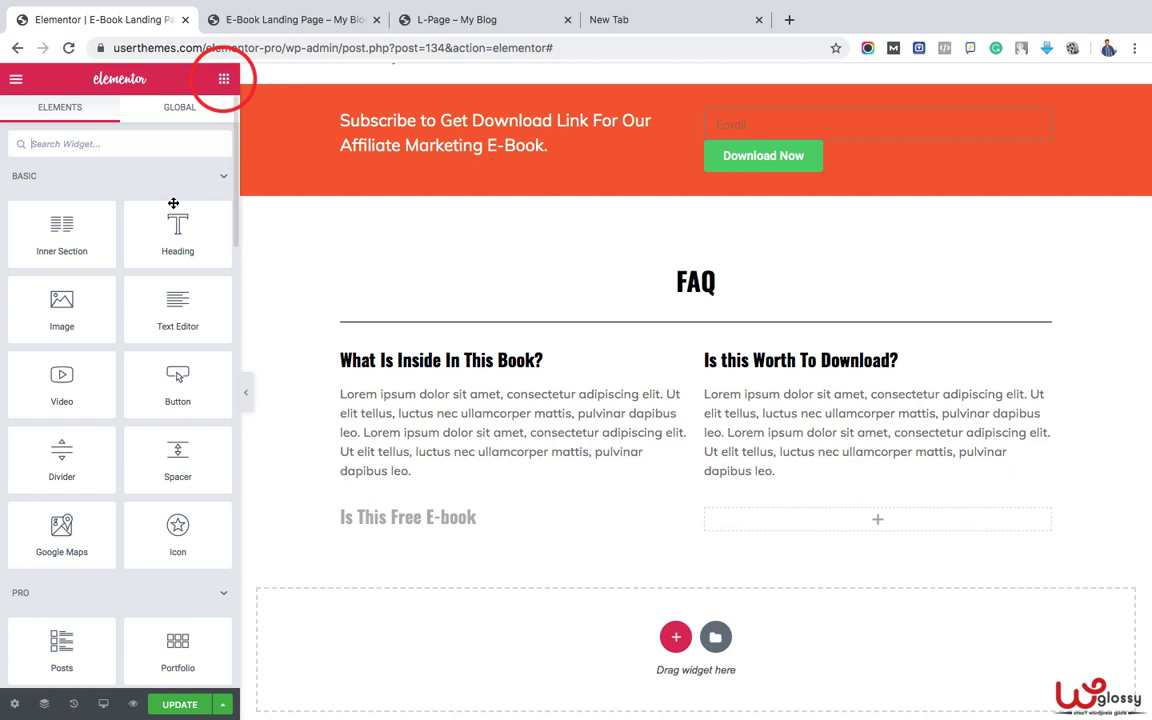
pyautogui.moveTo(177, 306); pyautogui.dragTo(475, 517)
pyautogui.write('Lorem ipsum dolor sit amet, consectetur adipiscing elit. Ut elit tellus, luctus nec ullamcorper mattis, pulvinar dapibus leo.')
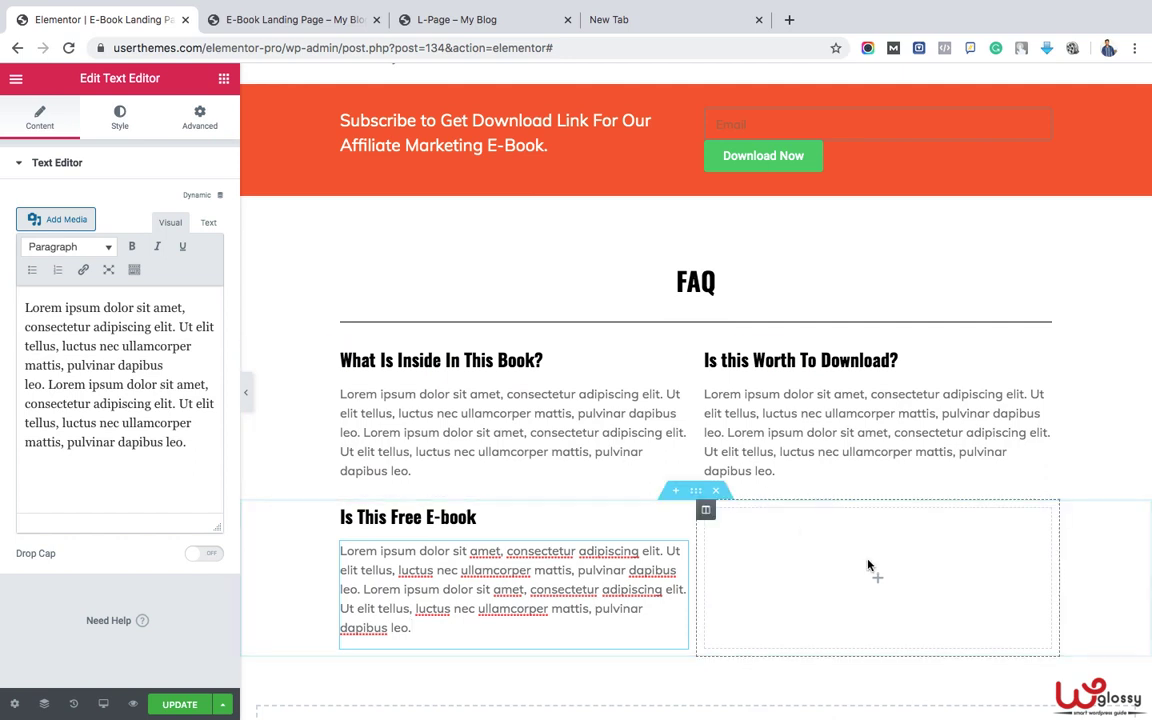
# - Place a Heading in the second column of the lower question row, titled "Shall I get Download Link Without Email Address?"
pyautogui.click(879, 580)
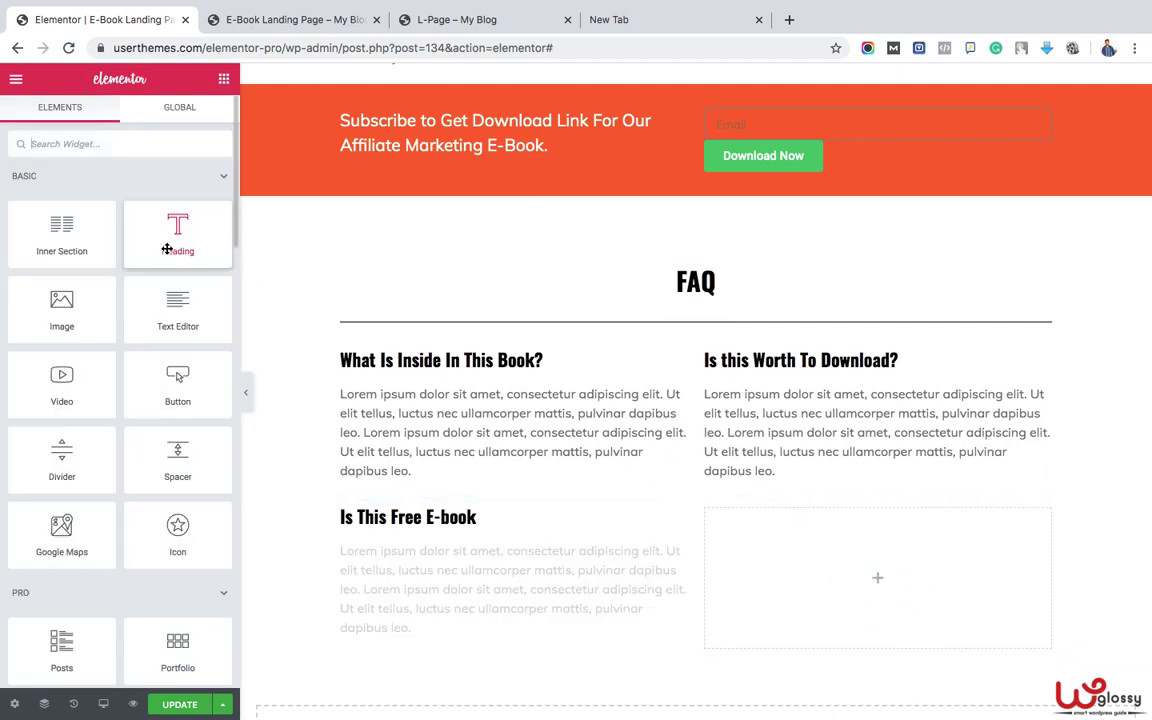
pyautogui.moveTo(170, 239); pyautogui.dragTo(905, 480)
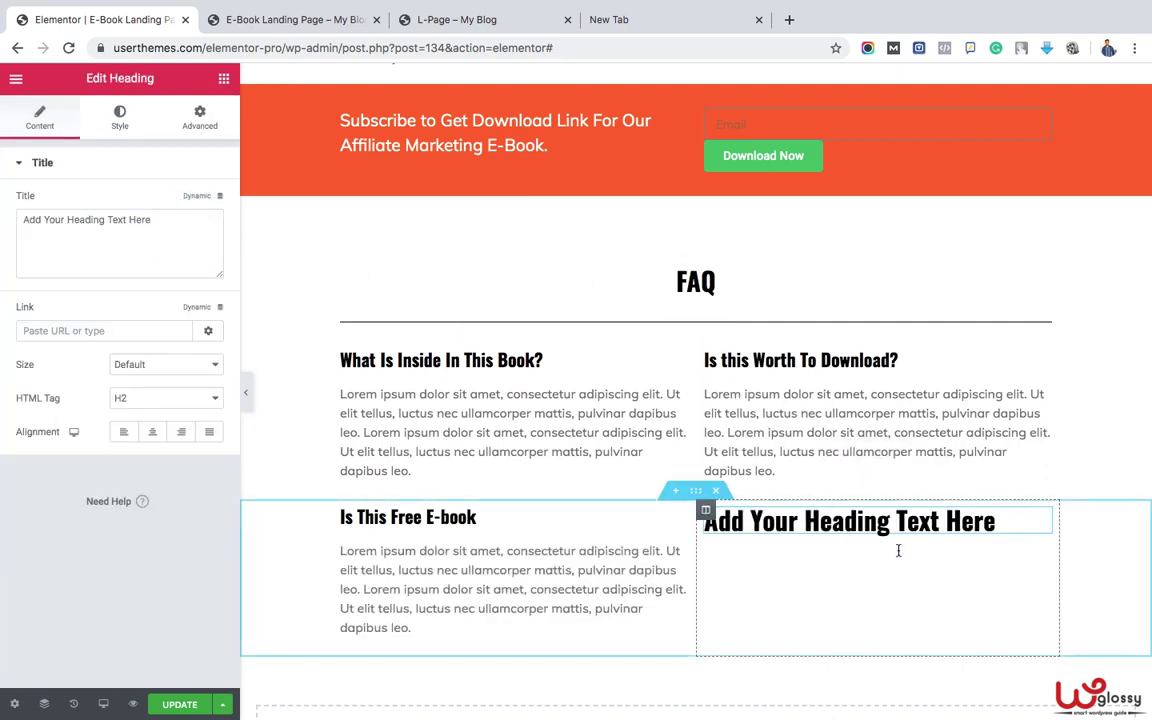
pyautogui.hotkey('ctrl', 'a')
pyautogui.press('BackSpace')
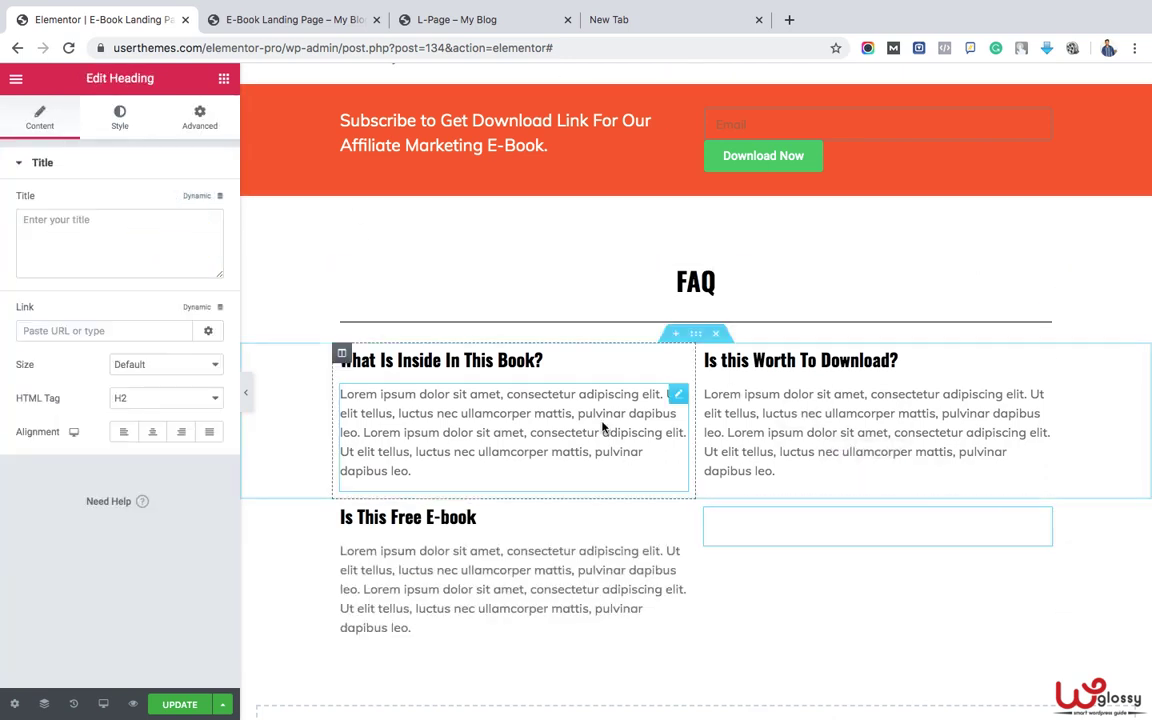
pyautogui.click(731, 532)
pyautogui.write('Shall I get Download Link Without Email Address?')
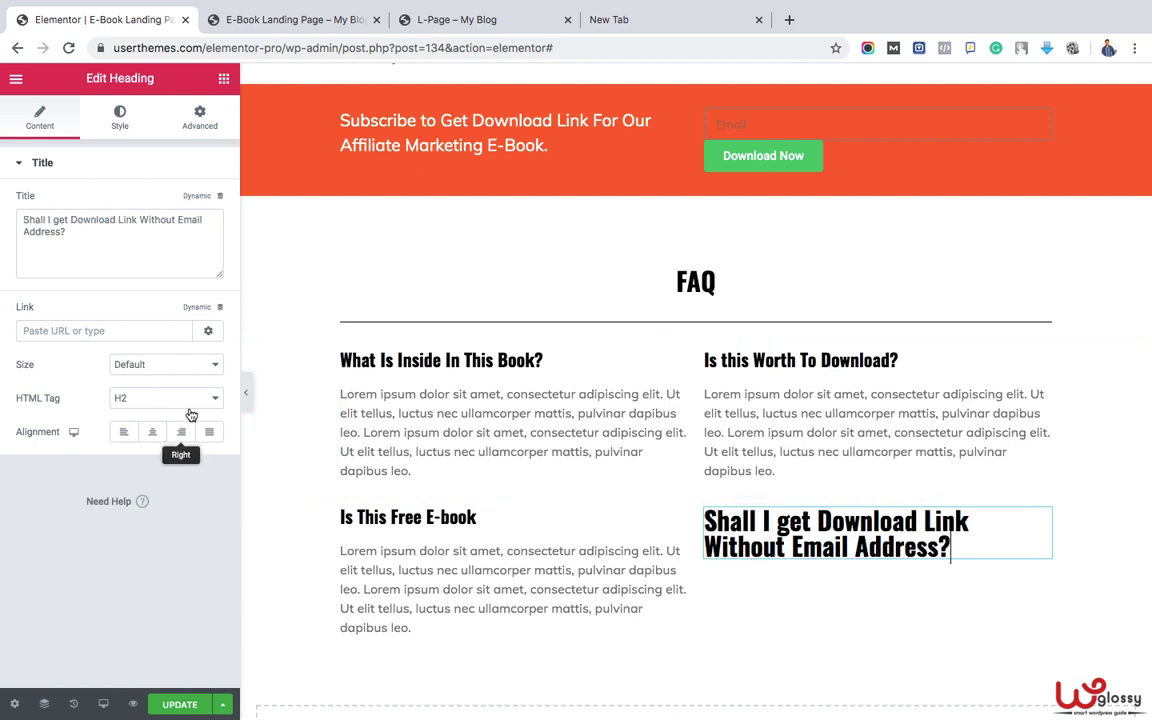
# - Set the "Shall I get Download Link Without Email Address?" heading's HTML tag to H4 and its font size to 22 px
pyautogui.click(185, 398)
pyautogui.click(170, 424)
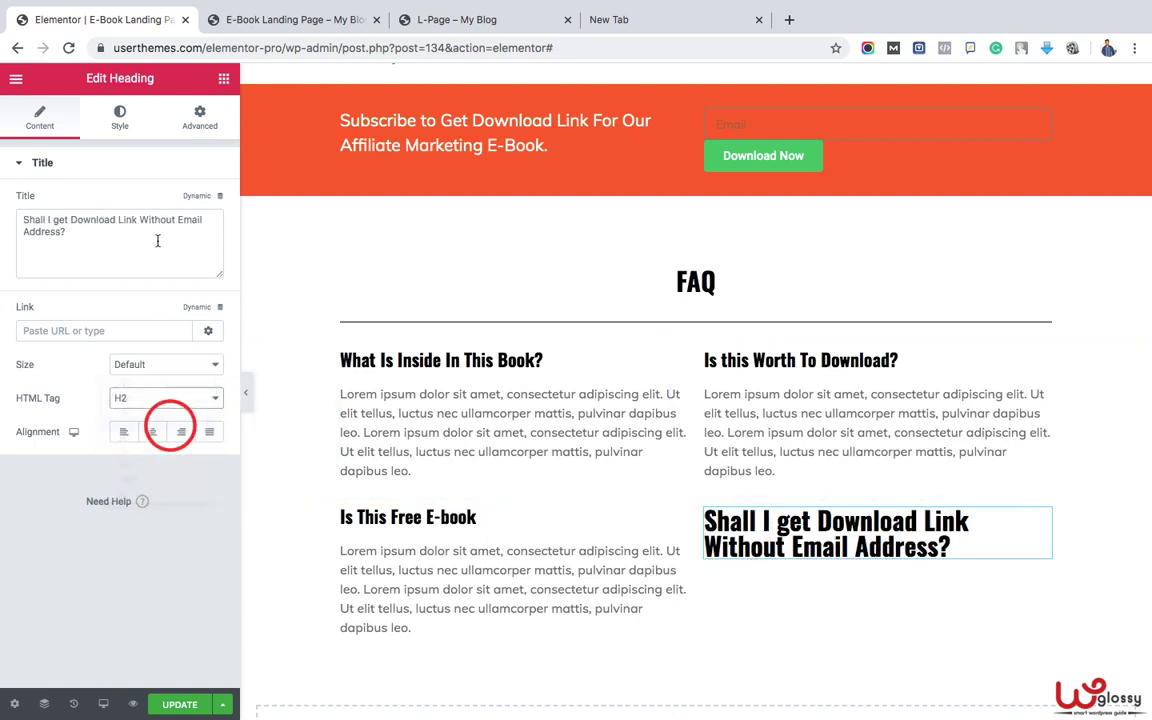
pyautogui.click(120, 120)
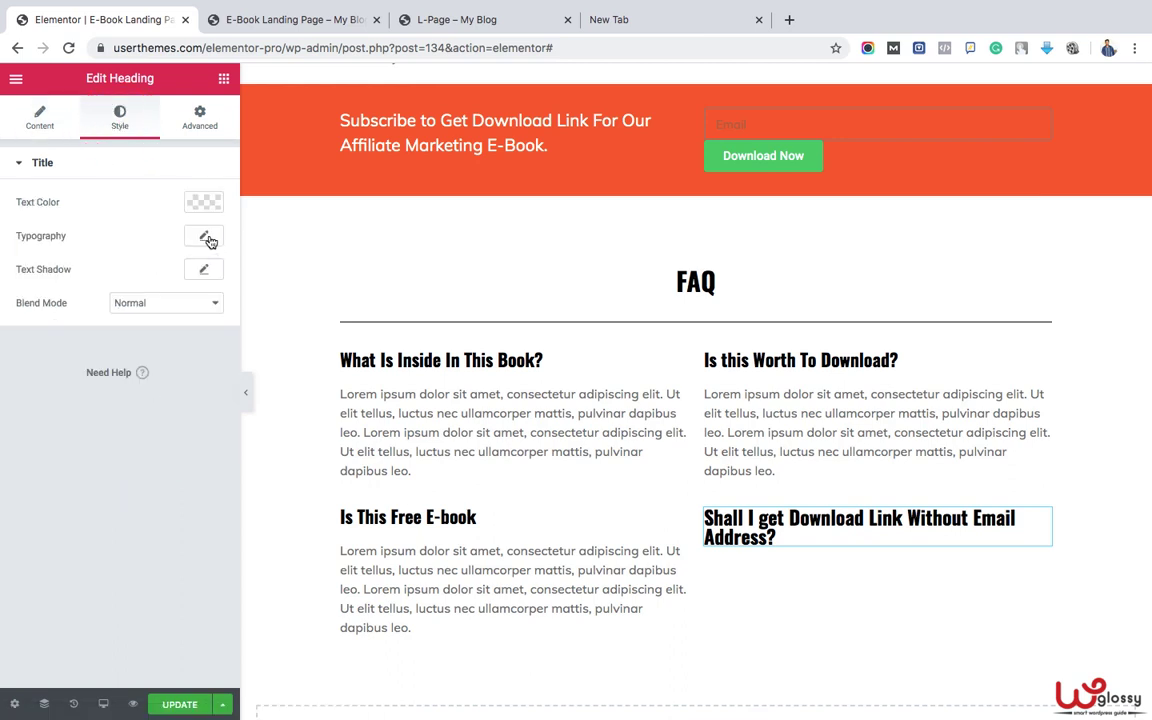
pyautogui.click(206, 238)
pyautogui.click(186, 342)
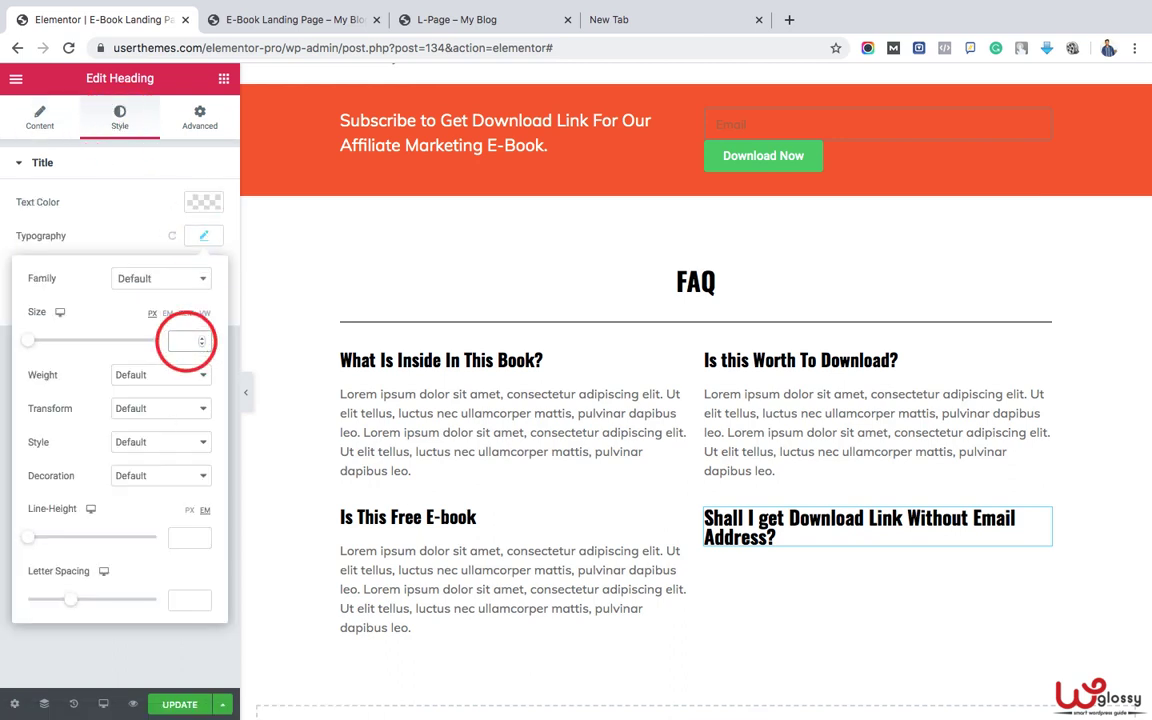
pyautogui.write('22')
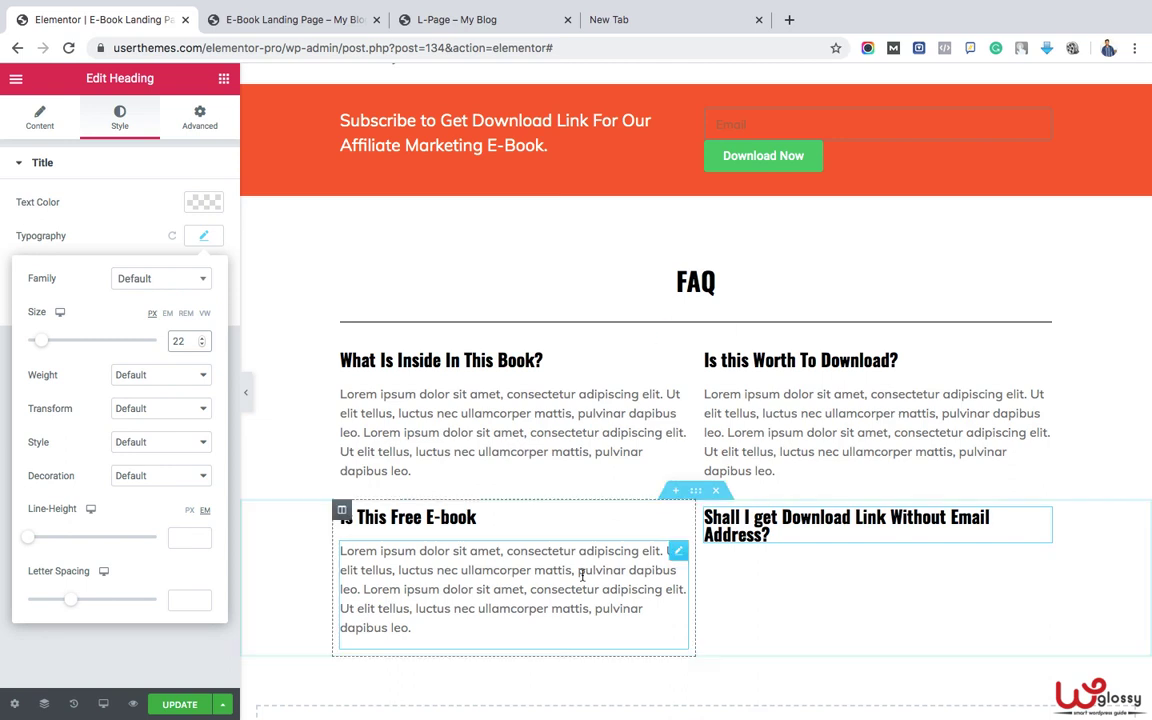
# - Remove the word "Download" from the "Shall I get Download Link Without Email Address?" heading
pyautogui.click(815, 515)
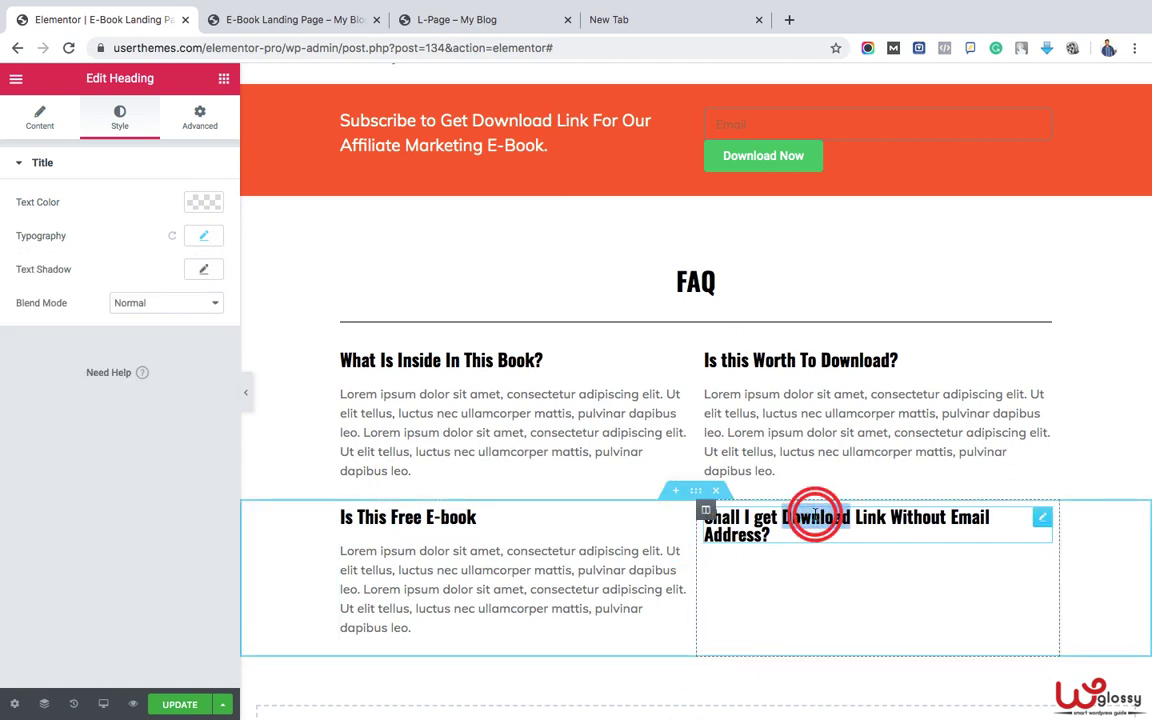
pyautogui.doubleClick(815, 515)
pyautogui.press('BackSpace')
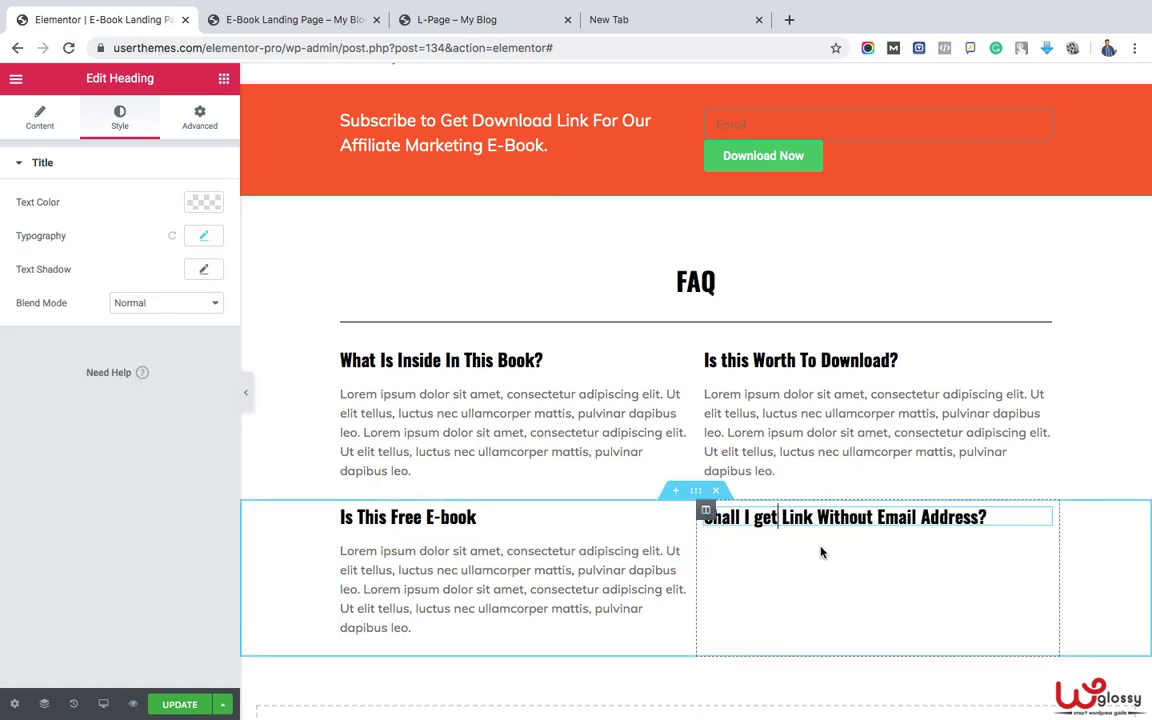
# - Place a Text Editor below the "Shall I get Link Without Email Address?" heading and double its lorem ipsum text
pyautogui.click(224, 80)
pyautogui.moveTo(185, 325); pyautogui.dragTo(835, 527)
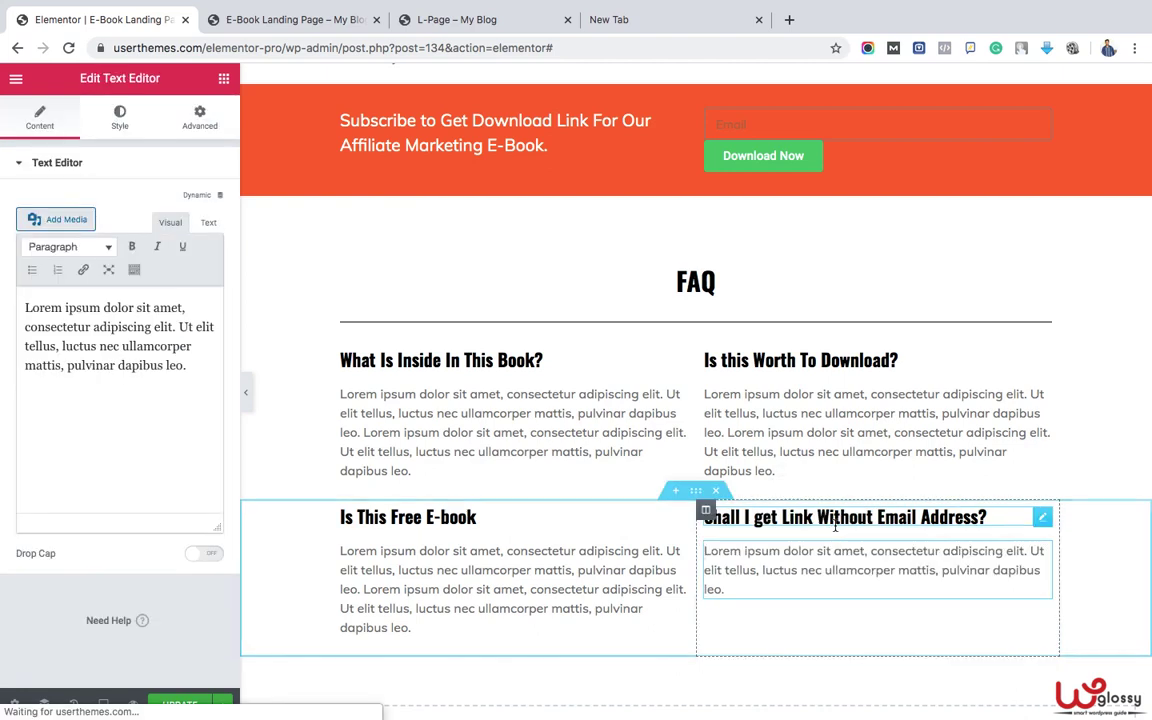
pyautogui.click(728, 588)
pyautogui.tripleClick(728, 590)
pyautogui.hotkey('ctrl', 'c')
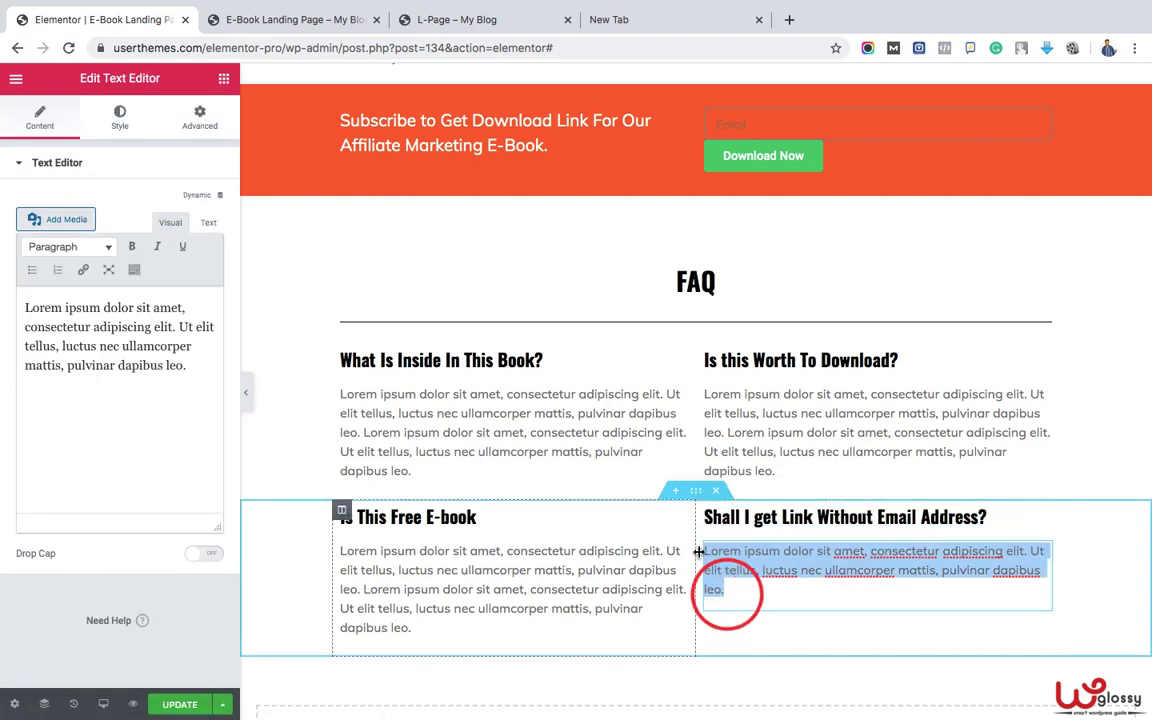
pyautogui.click(728, 590)
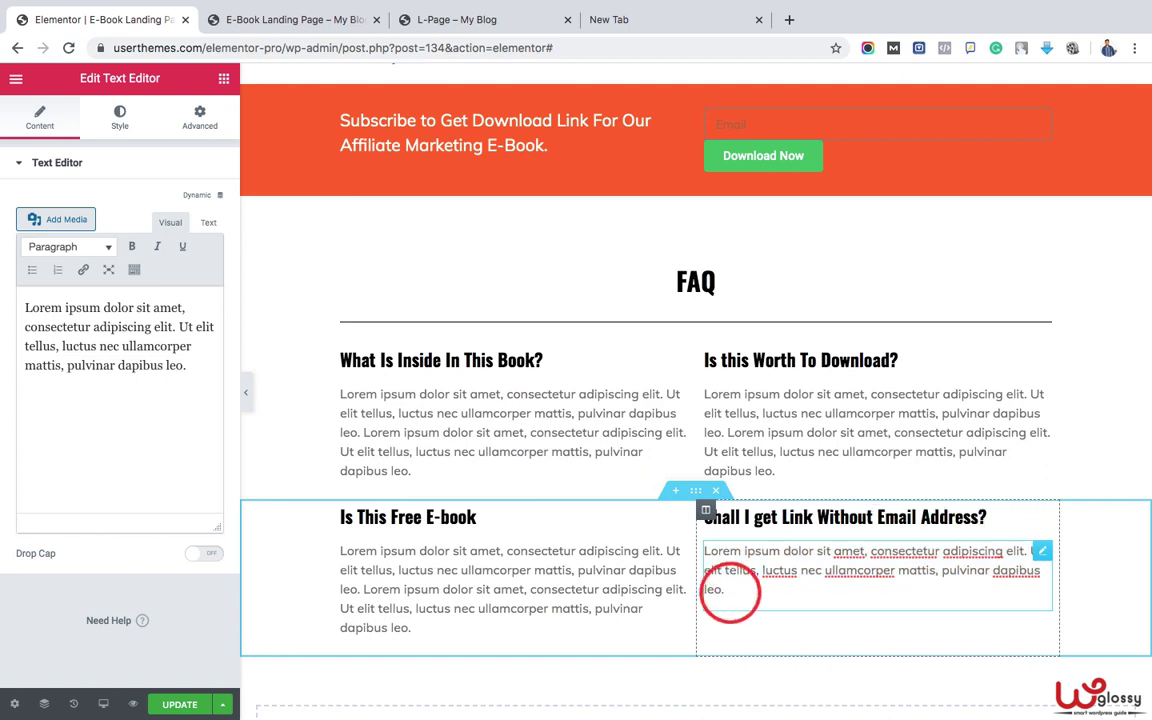
pyautogui.hotkey('ctrl', 'v')
pyautogui.scroll(-3, 656, 609)
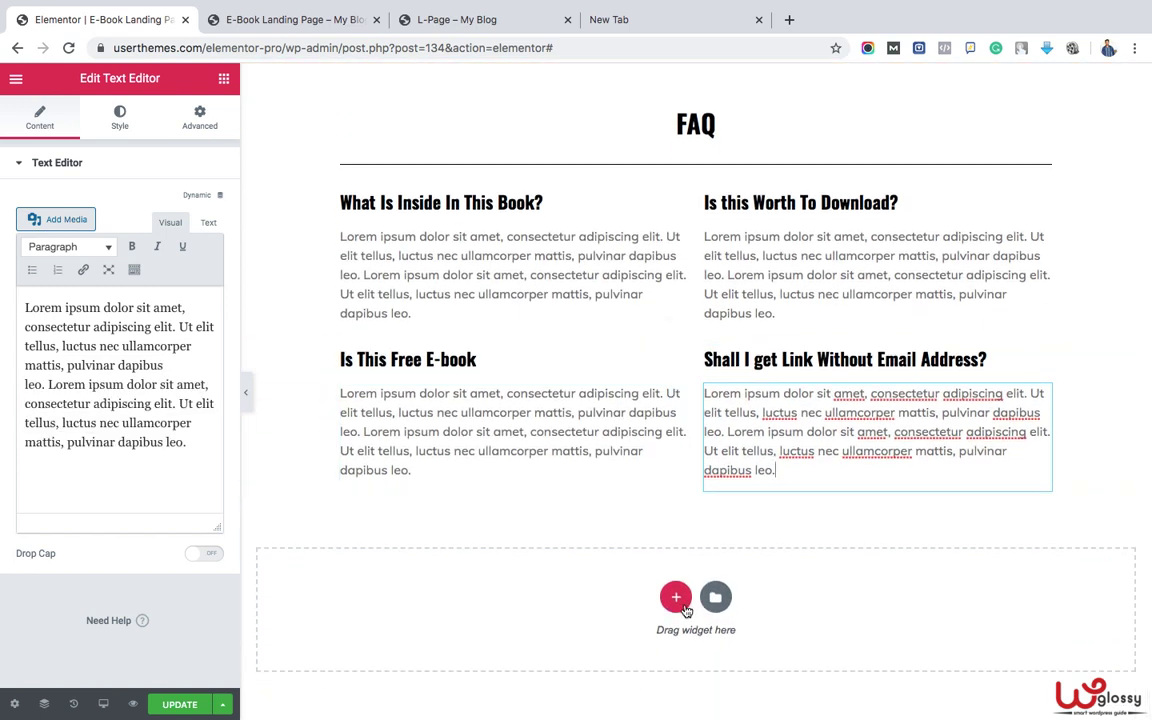
pyautogui.click(739, 536)
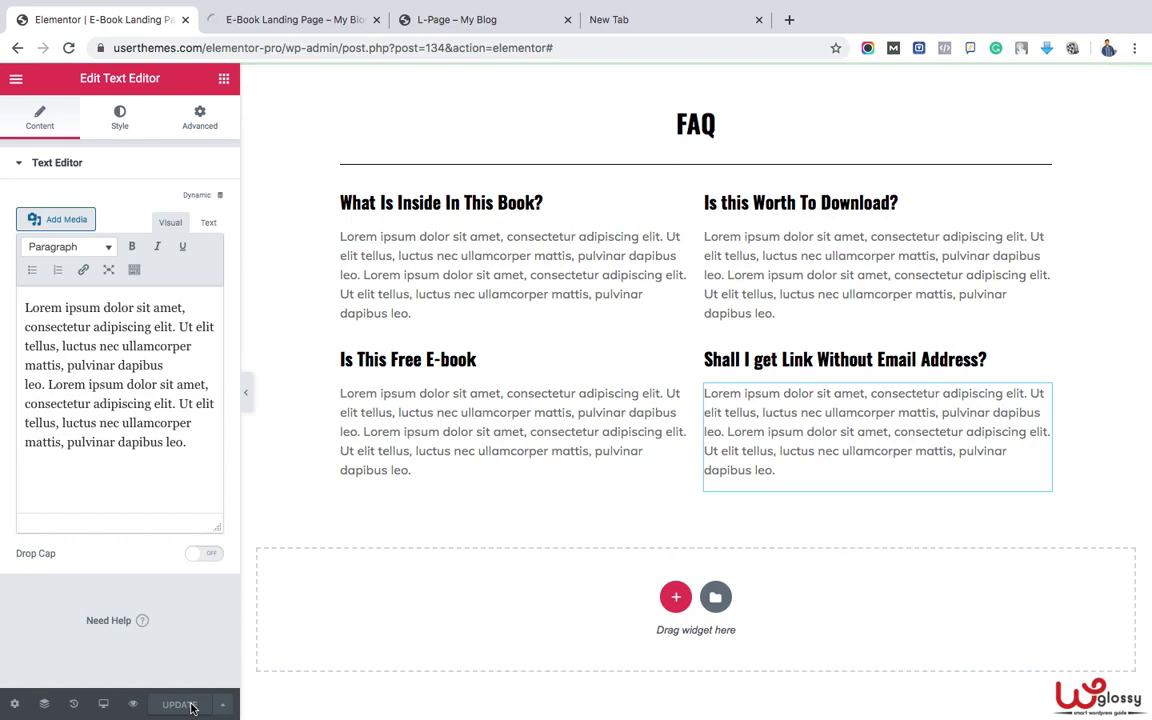
# - Review the subscribe and FAQ sections in the landing page preview, and return to the editor
pyautogui.click(296, 19)
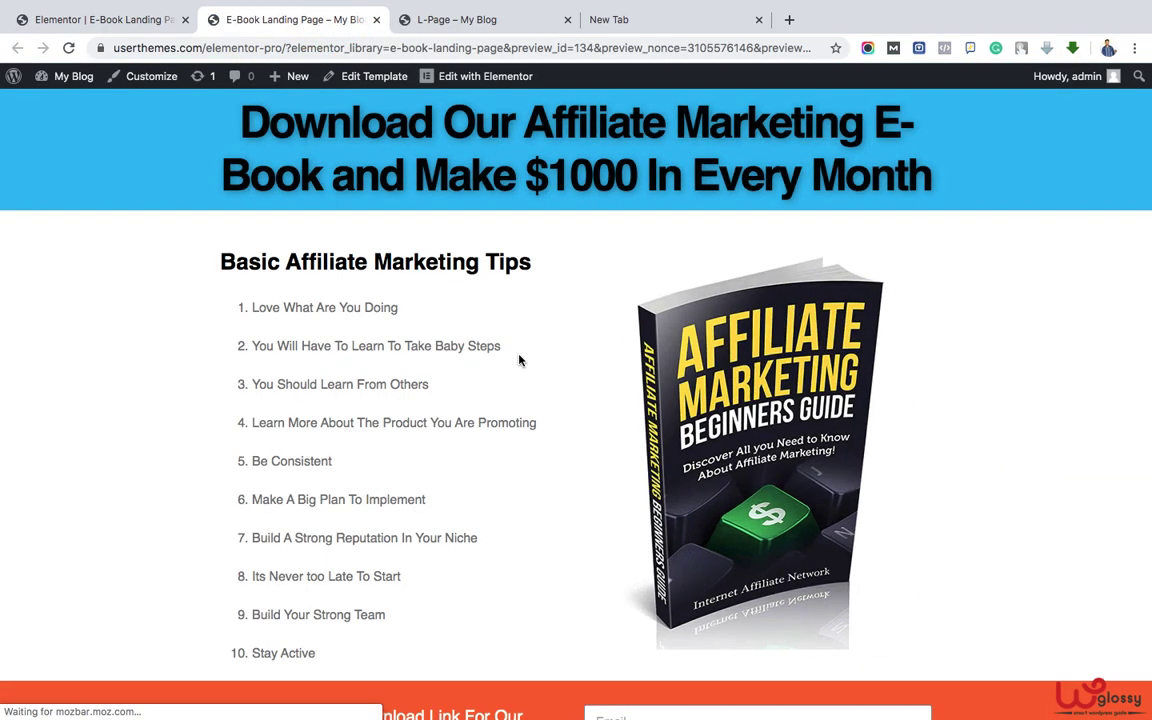
pyautogui.scroll(-4, 519, 358)
pyautogui.scroll(-2, 519, 358)
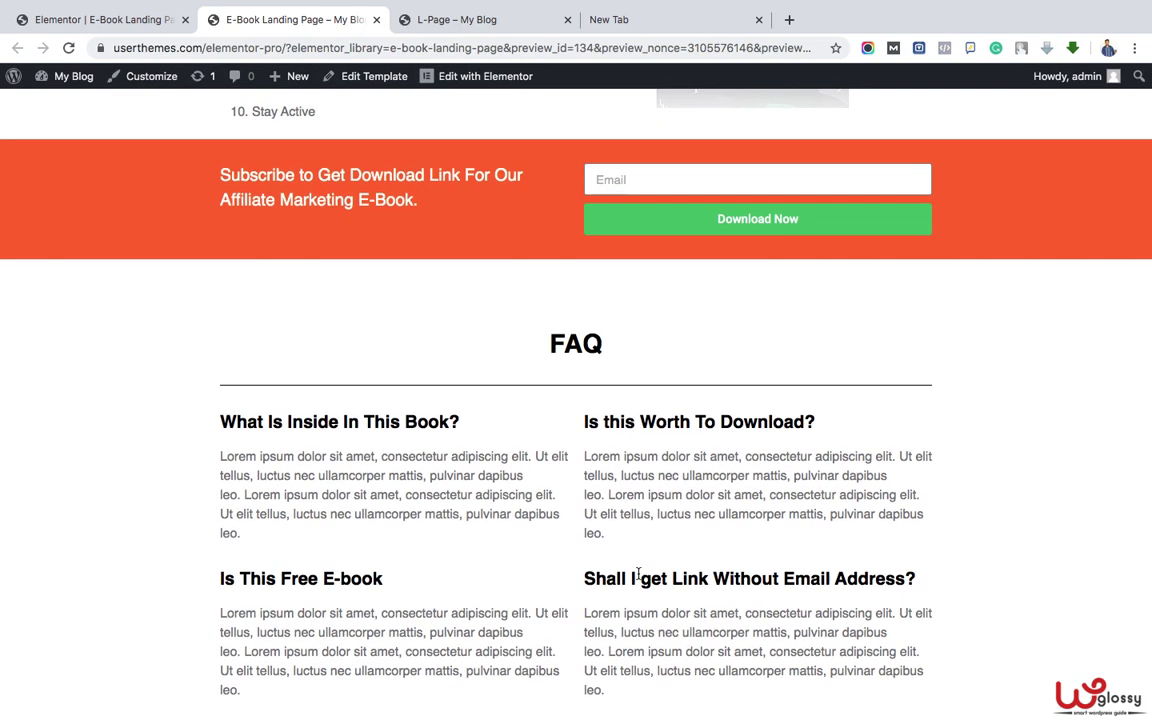
pyautogui.hotkey('ctrl', 'shift', 'Tab')
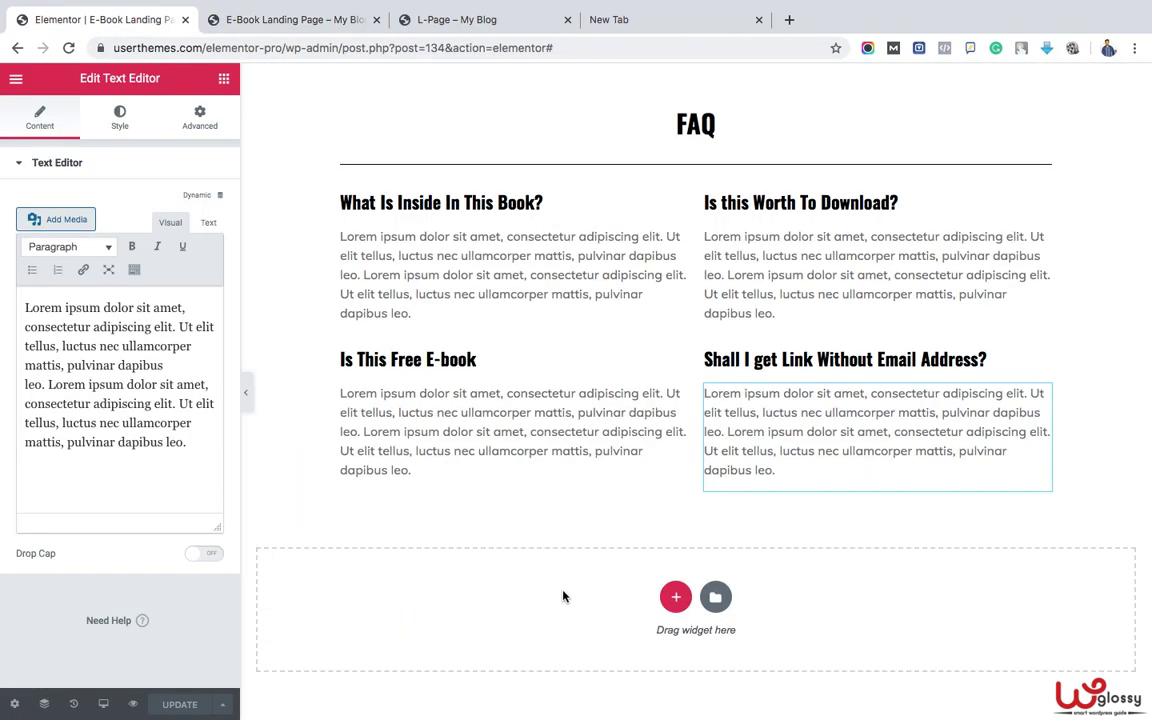
# - Add a single-column section below the FAQ with a Spacer set to 20, and update the page
pyautogui.click(677, 598)
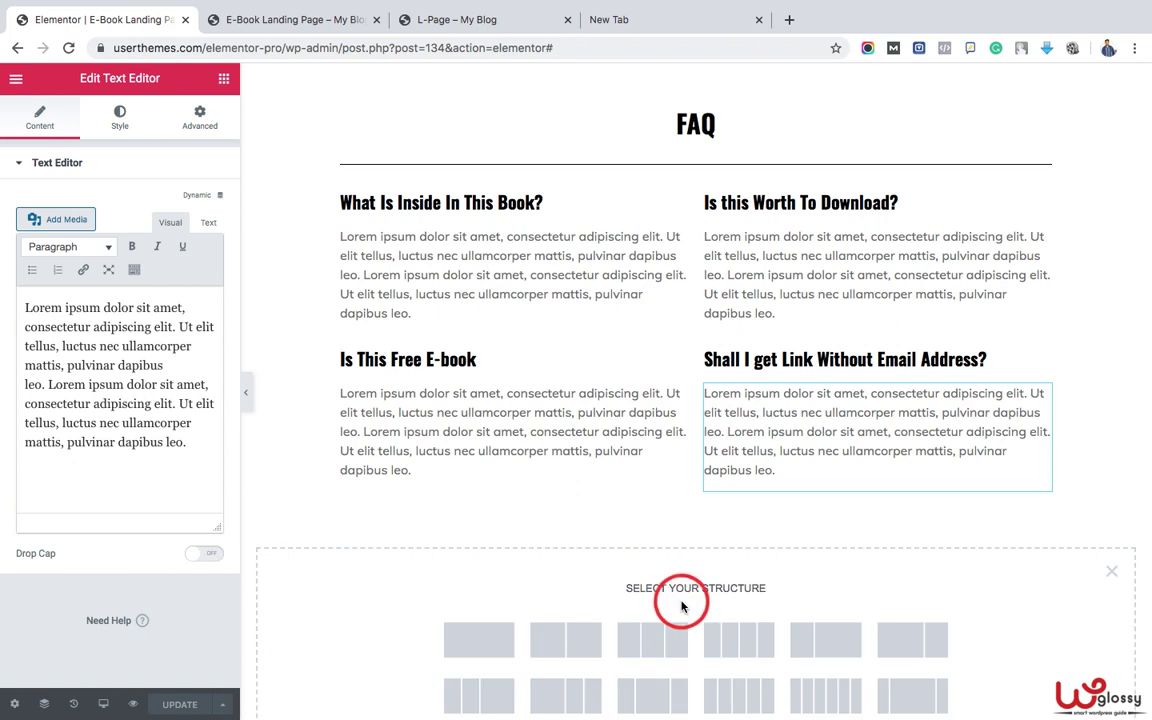
pyautogui.click(493, 652)
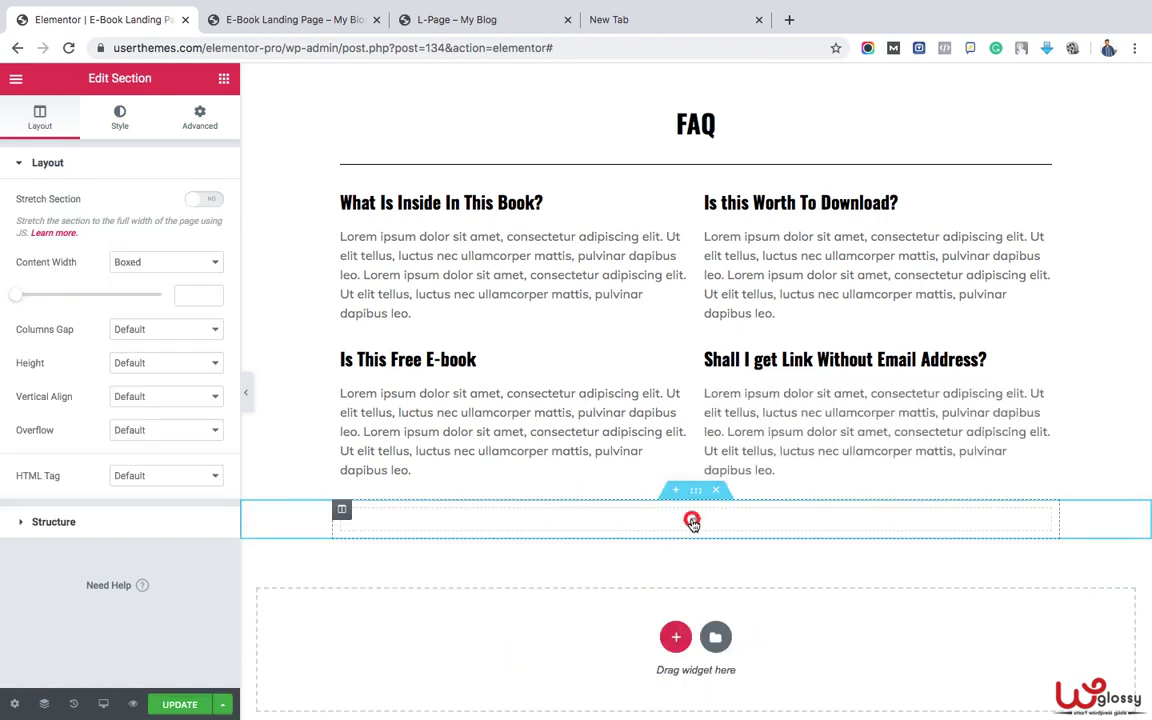
pyautogui.click(692, 522)
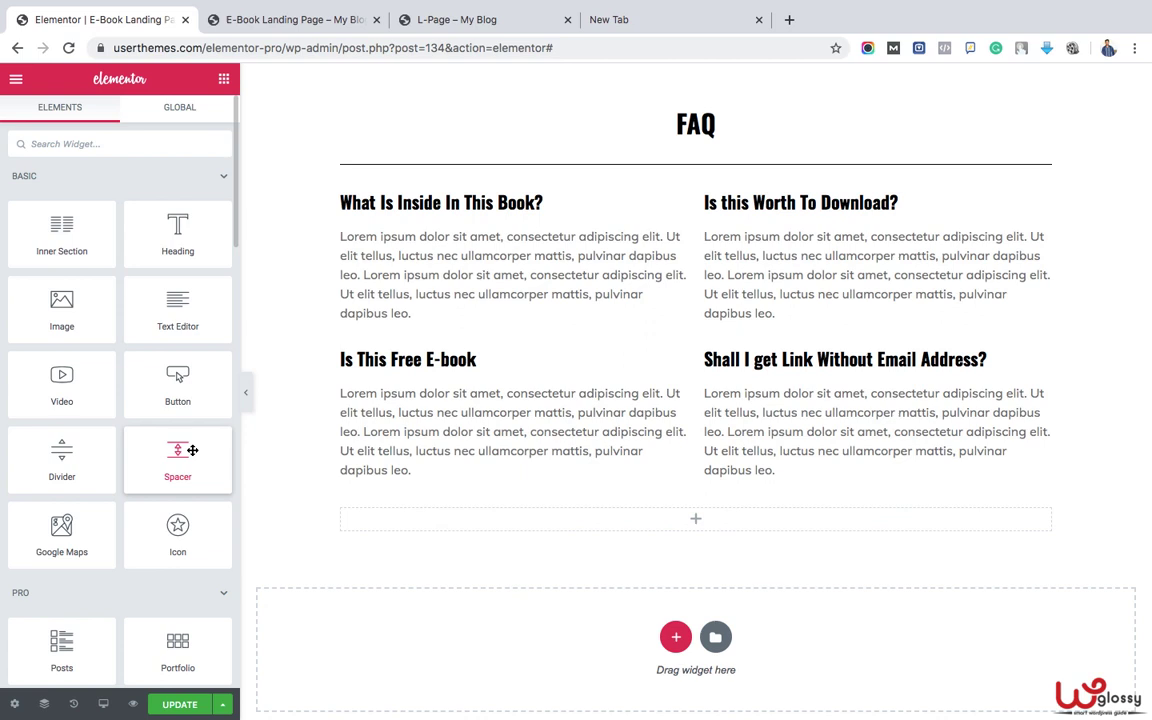
pyautogui.moveTo(192, 450); pyautogui.dragTo(555, 470)
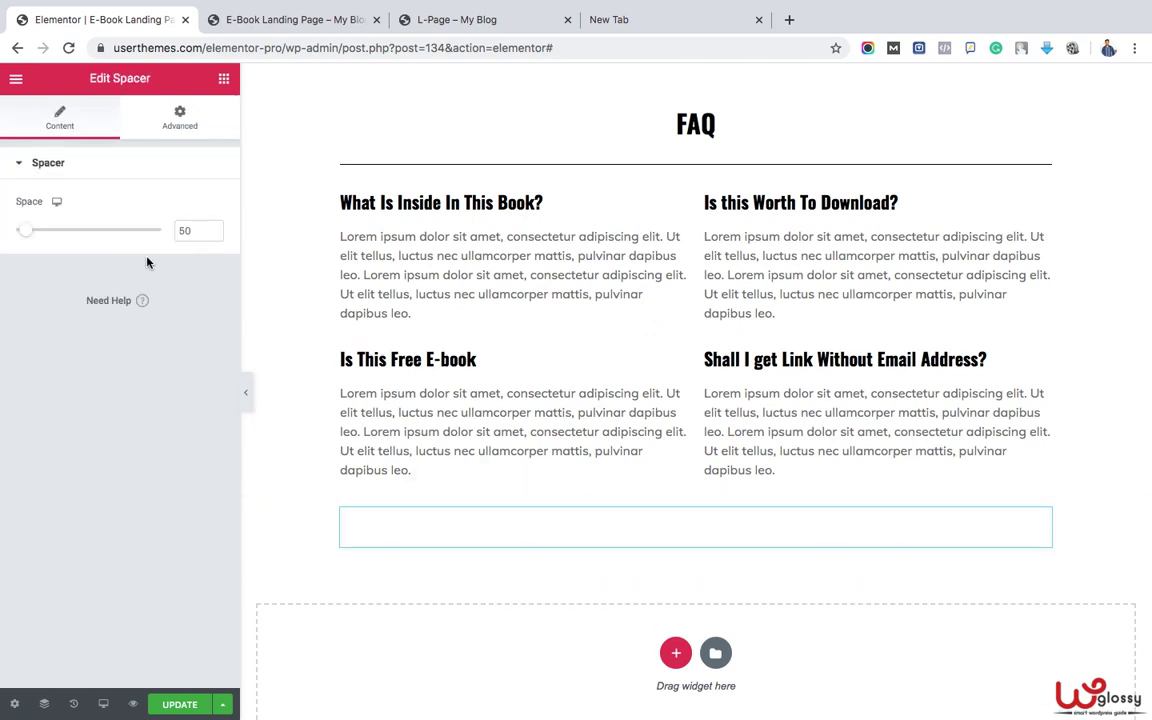
pyautogui.write('20')
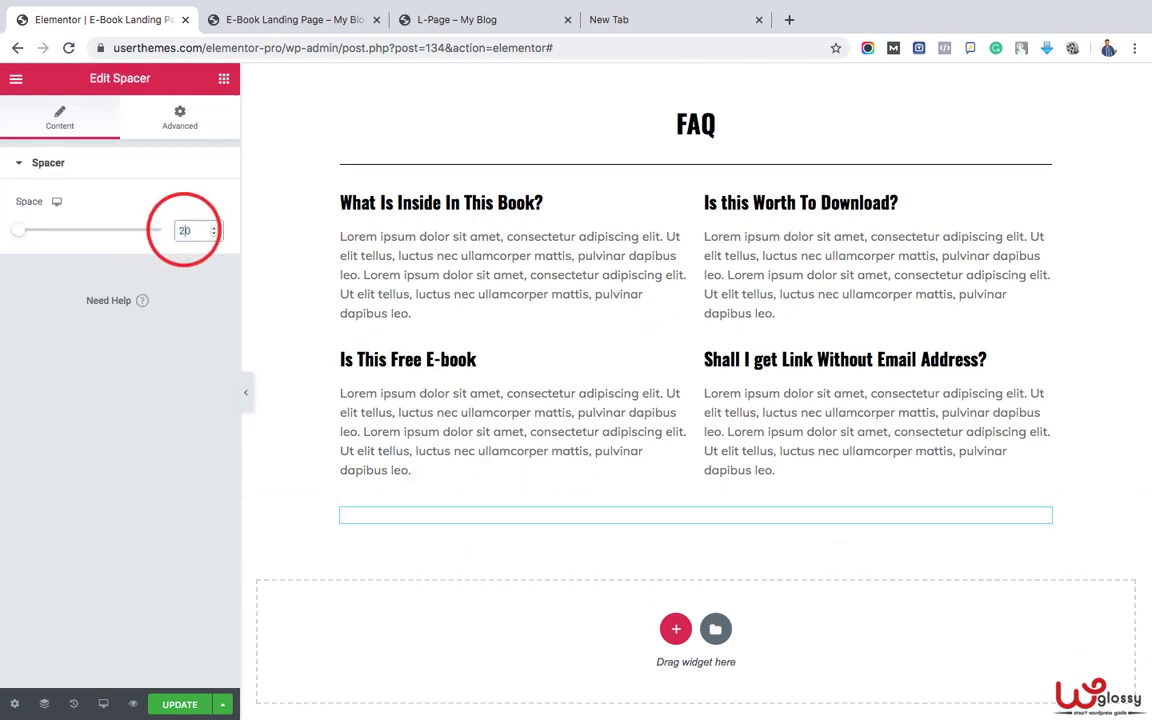
pyautogui.click(186, 706)
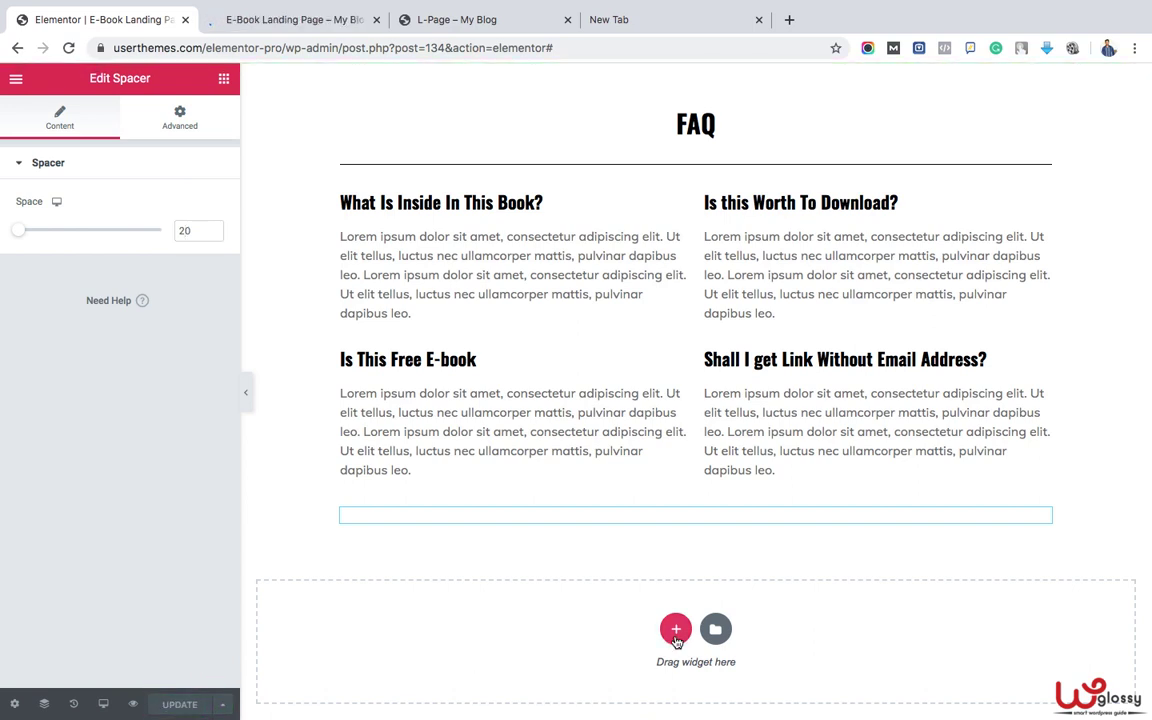
# - Add another single-column section below the spacer and give it a classic background in color #309658
pyautogui.click(676, 632)
pyautogui.click(472, 668)
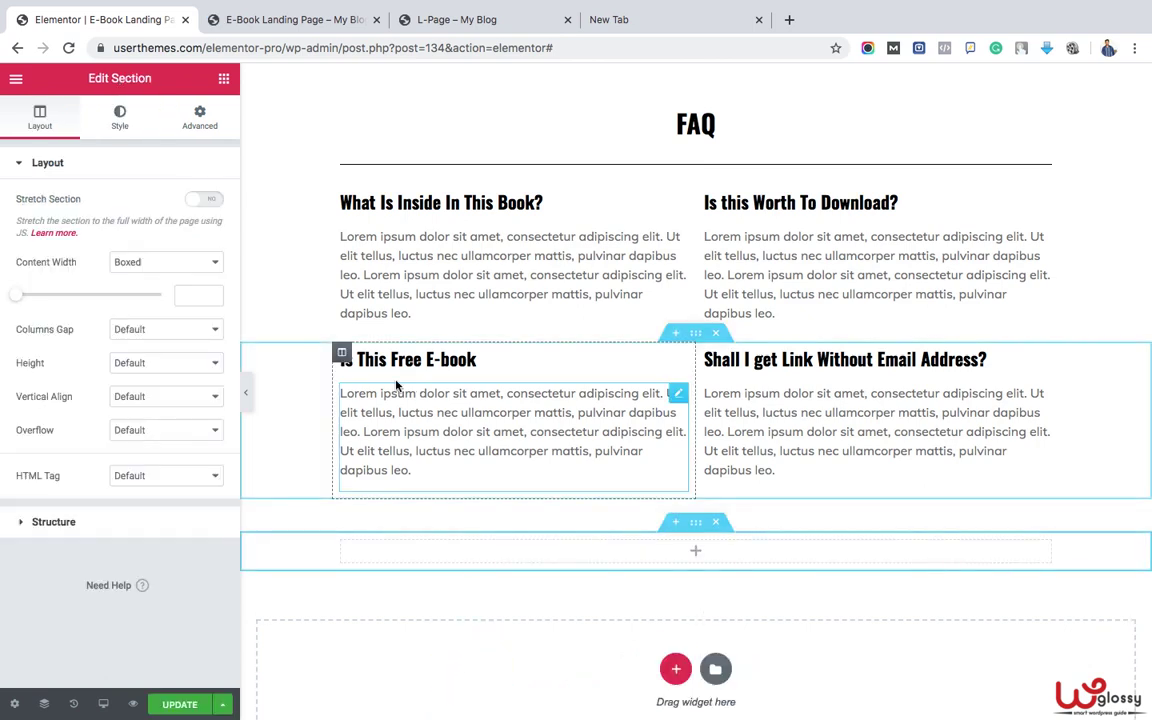
pyautogui.click(122, 126)
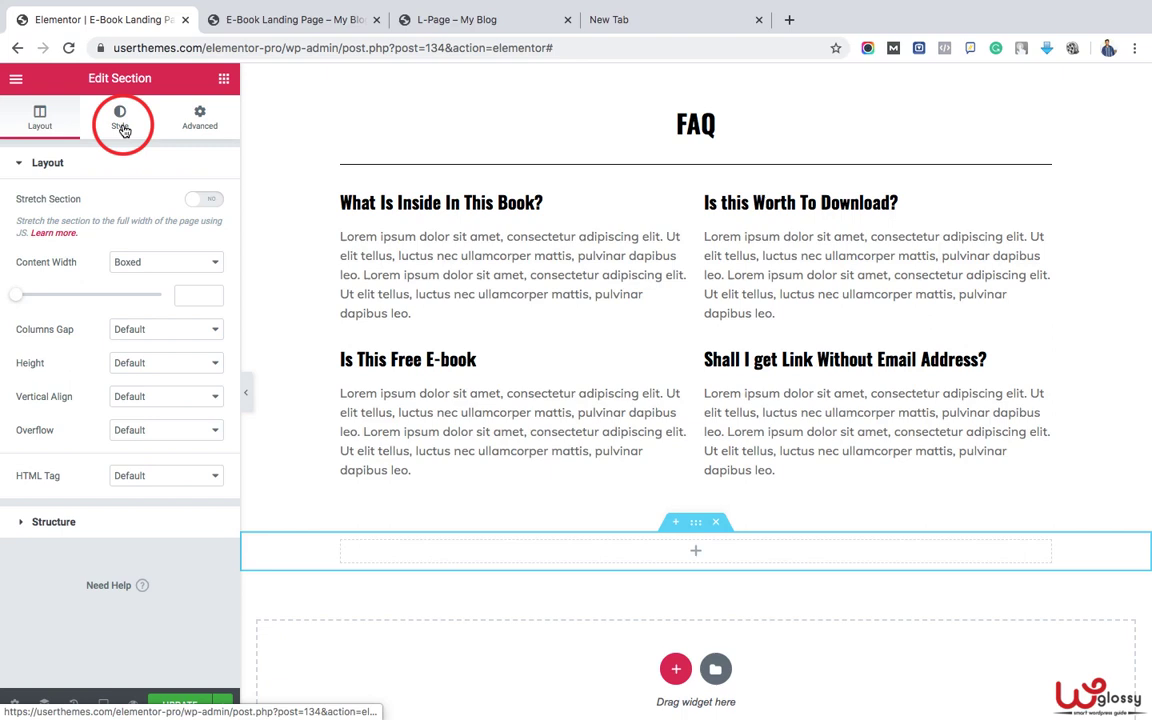
pyautogui.click(124, 238)
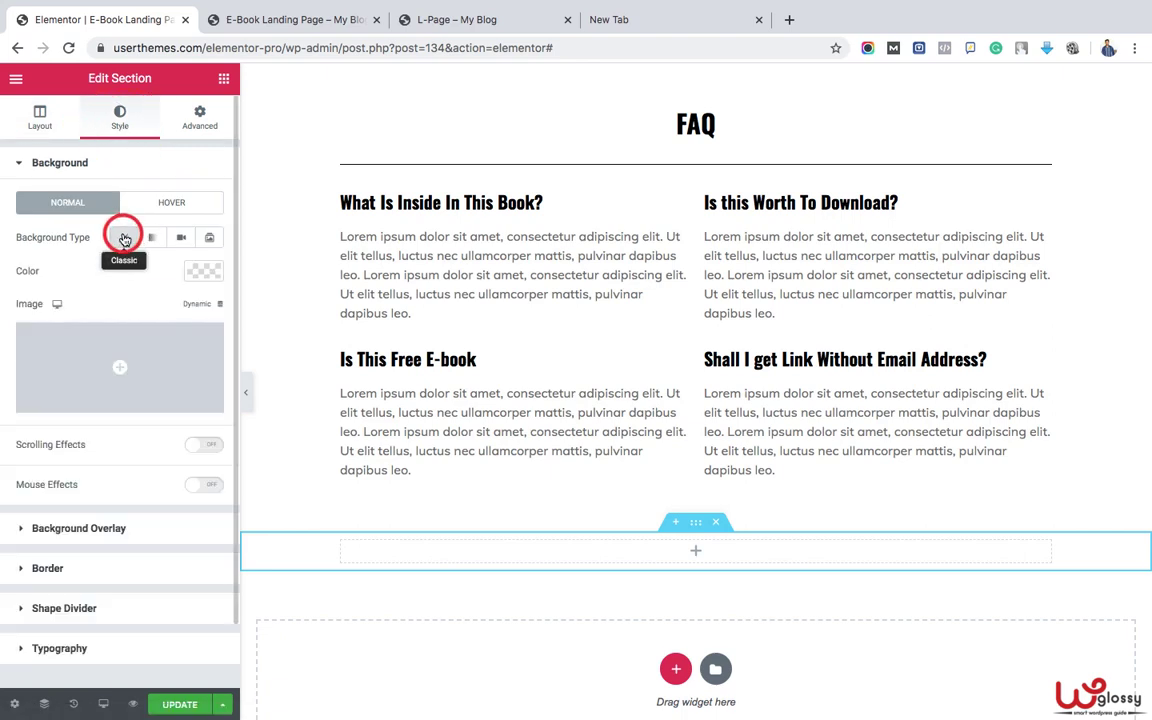
pyautogui.click(200, 271)
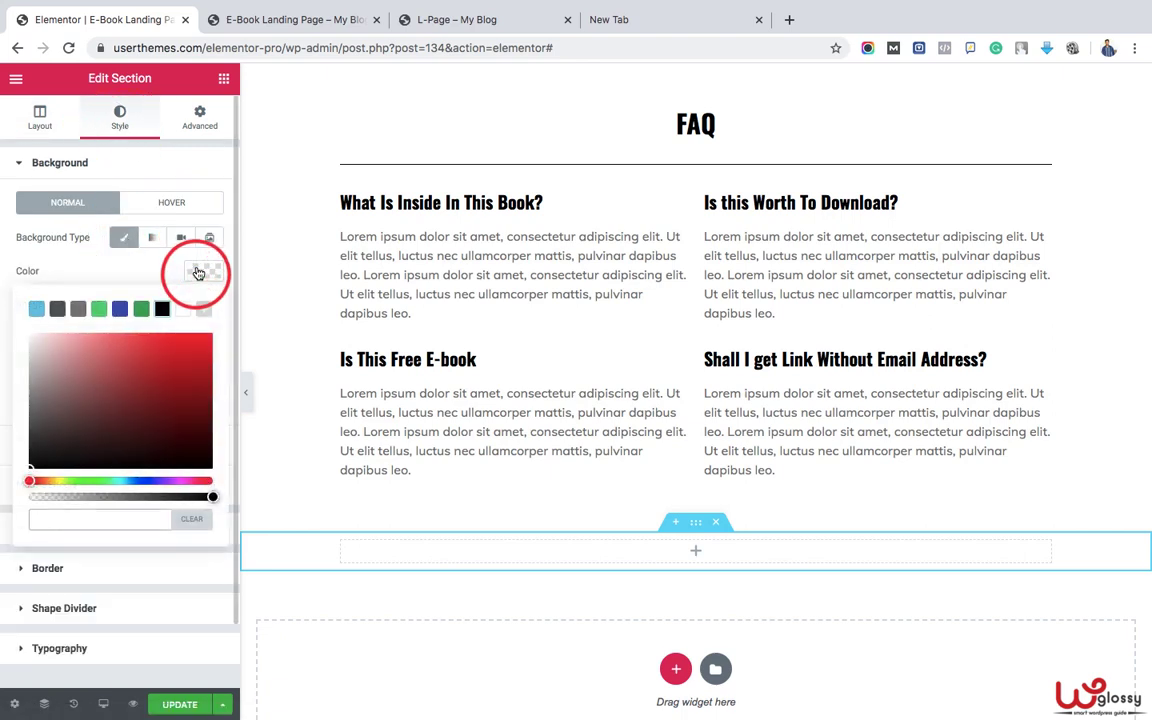
pyautogui.write('#309658')
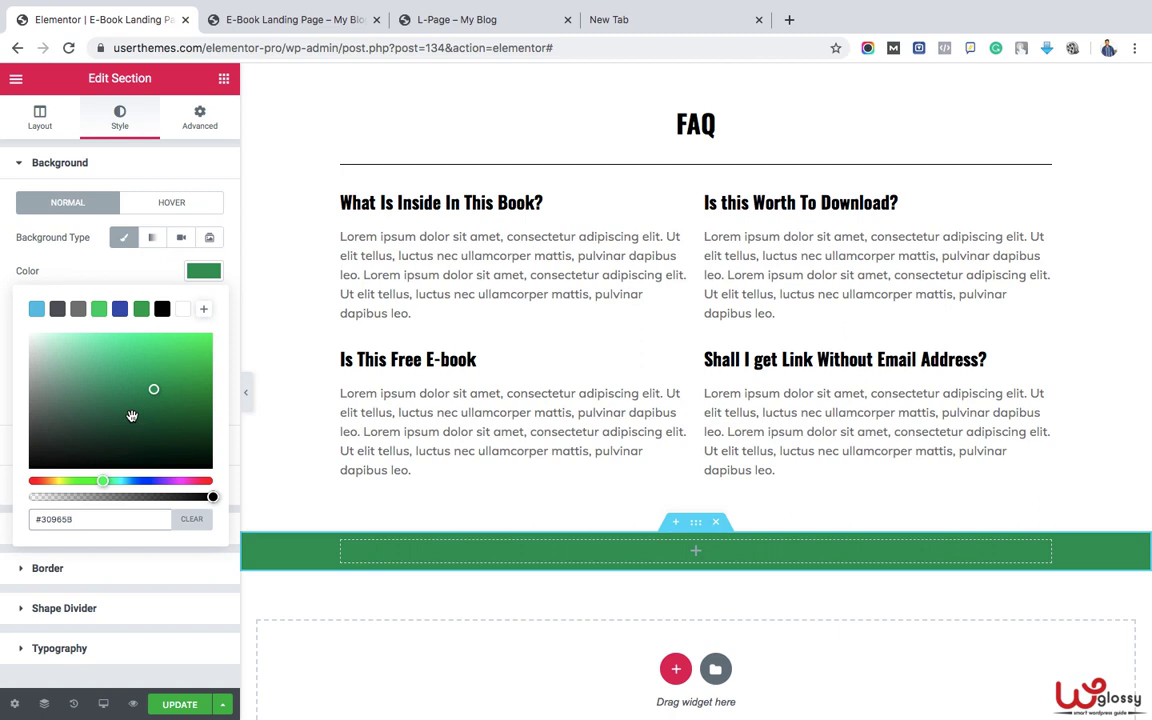
# - Set the green section's padding to 20 px on all sides
pyautogui.click(199, 118)
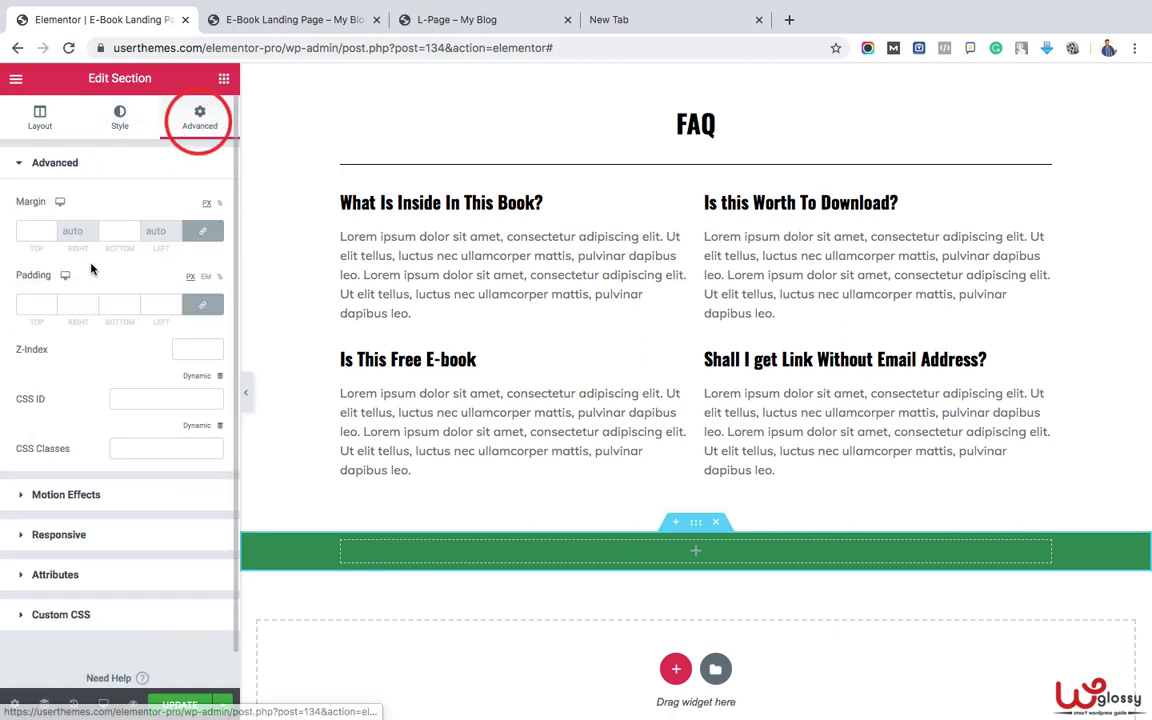
pyautogui.click(46, 305)
pyautogui.write('20')
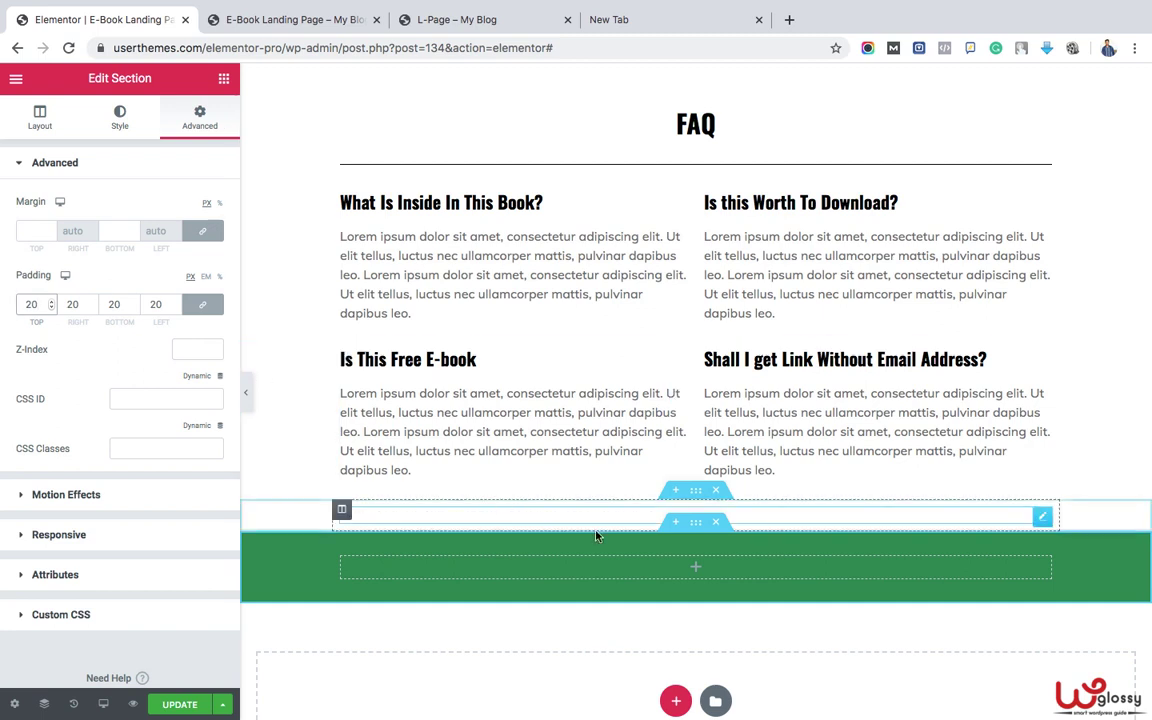
# - Find the Social Icons widget by searching for "icon" and place it in the green section
pyautogui.click(696, 570)
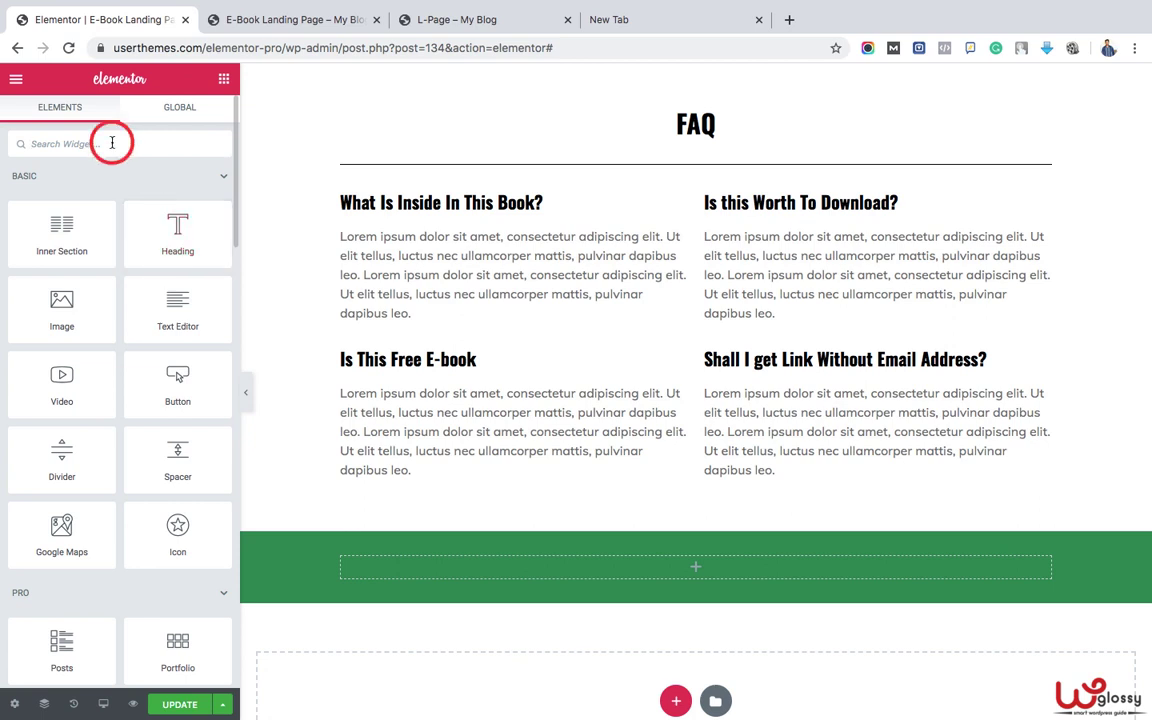
pyautogui.write('sha')
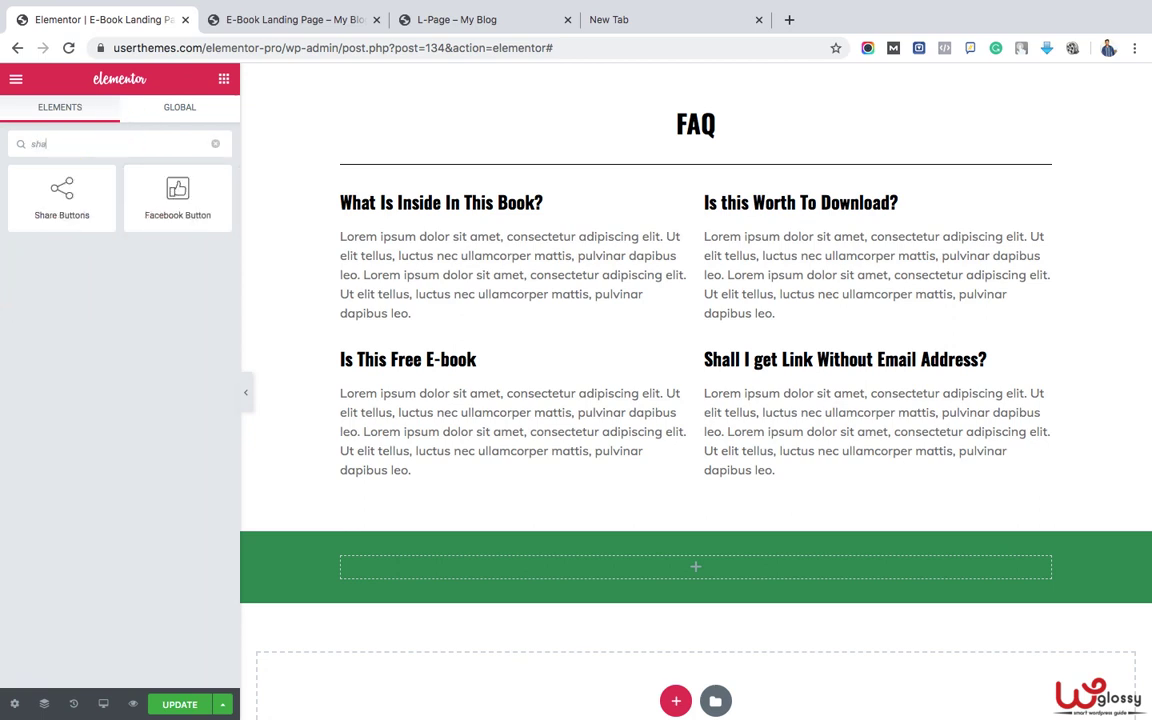
pyautogui.press('BackSpace')
pyautogui.press('BackSpace')
pyautogui.press('BackSpace')
pyautogui.write('icon')
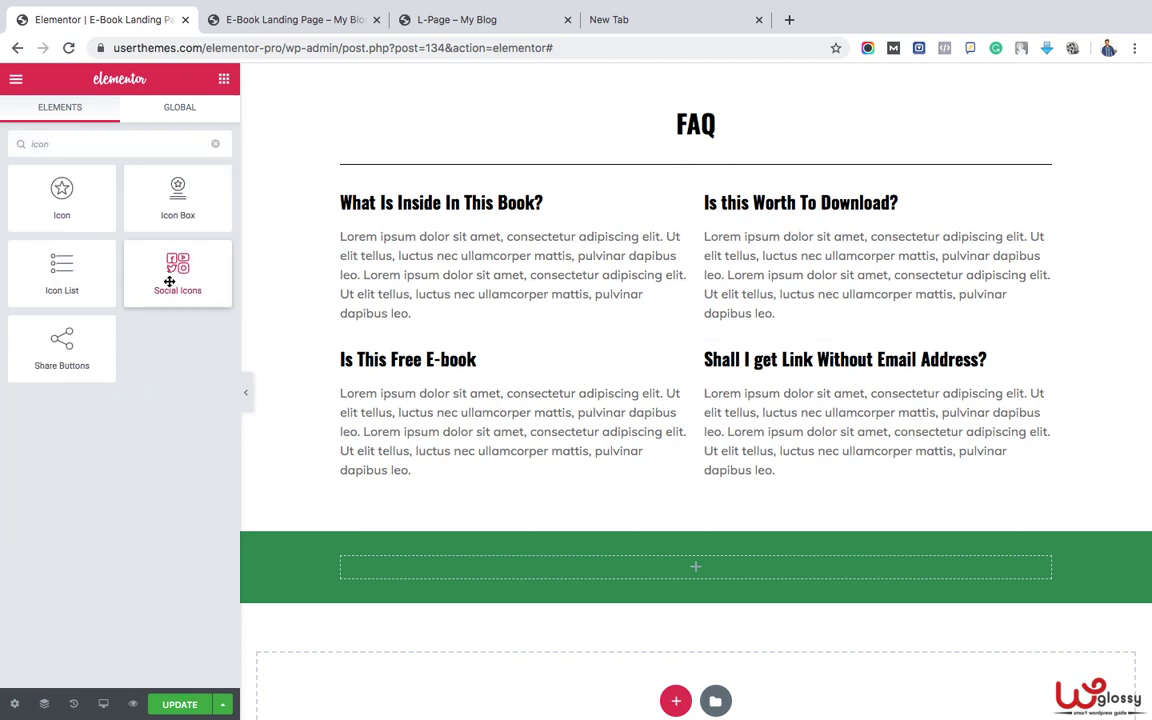
pyautogui.moveTo(169, 278); pyautogui.dragTo(699, 578)
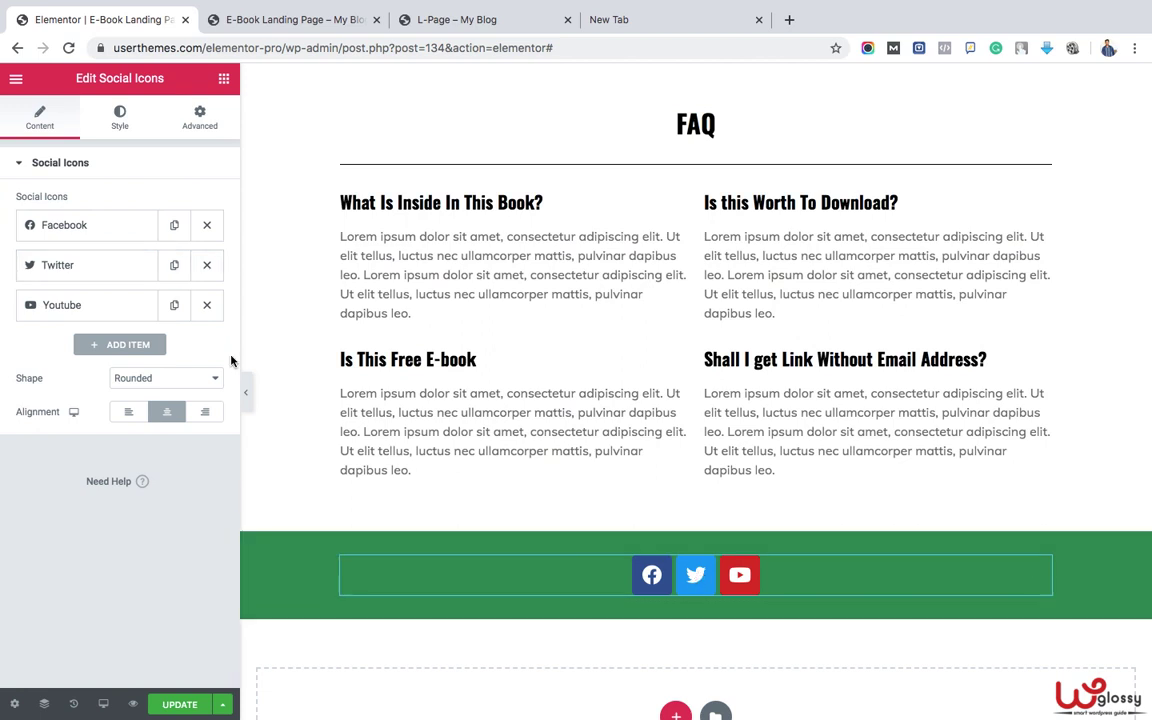
# - Add a fourth item to the Social Icons widget and keep its color at Official Color
pyautogui.click(140, 344)
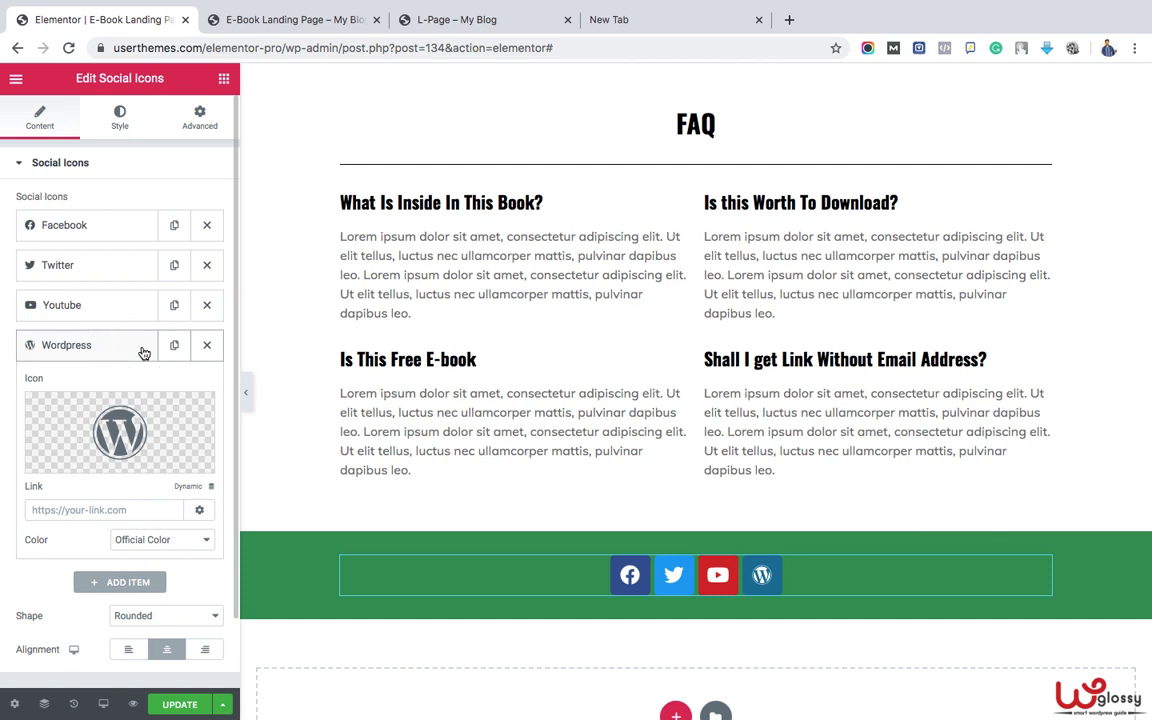
pyautogui.click(189, 546)
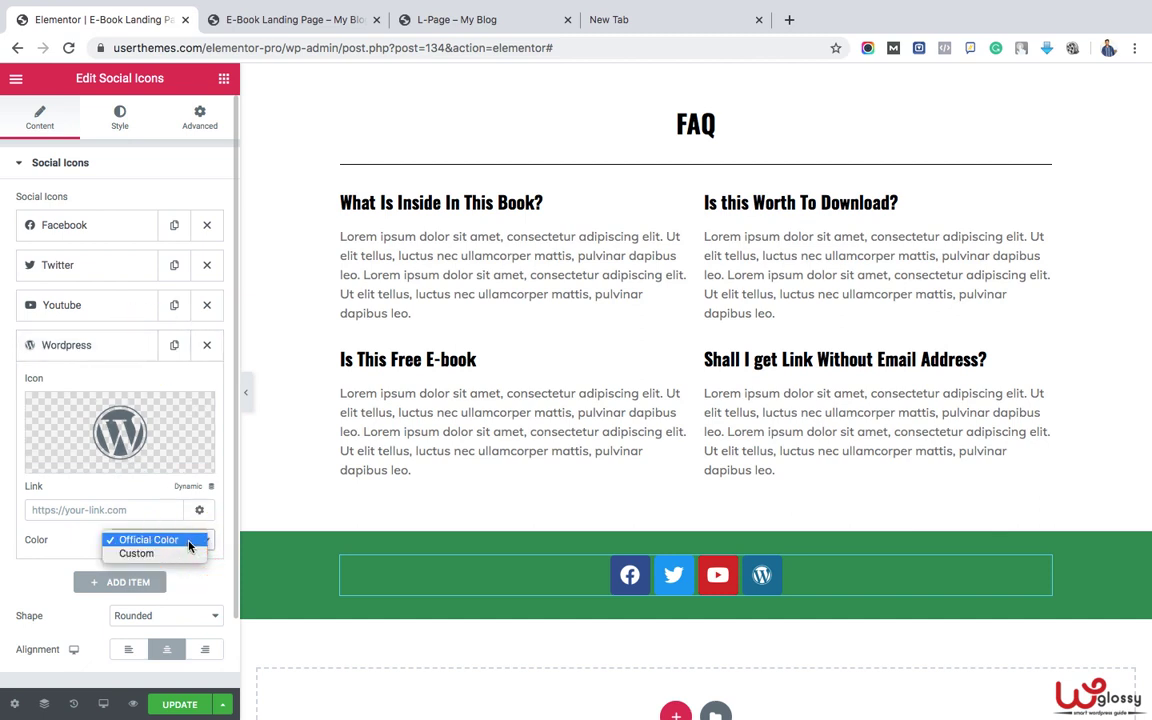
pyautogui.click(211, 527)
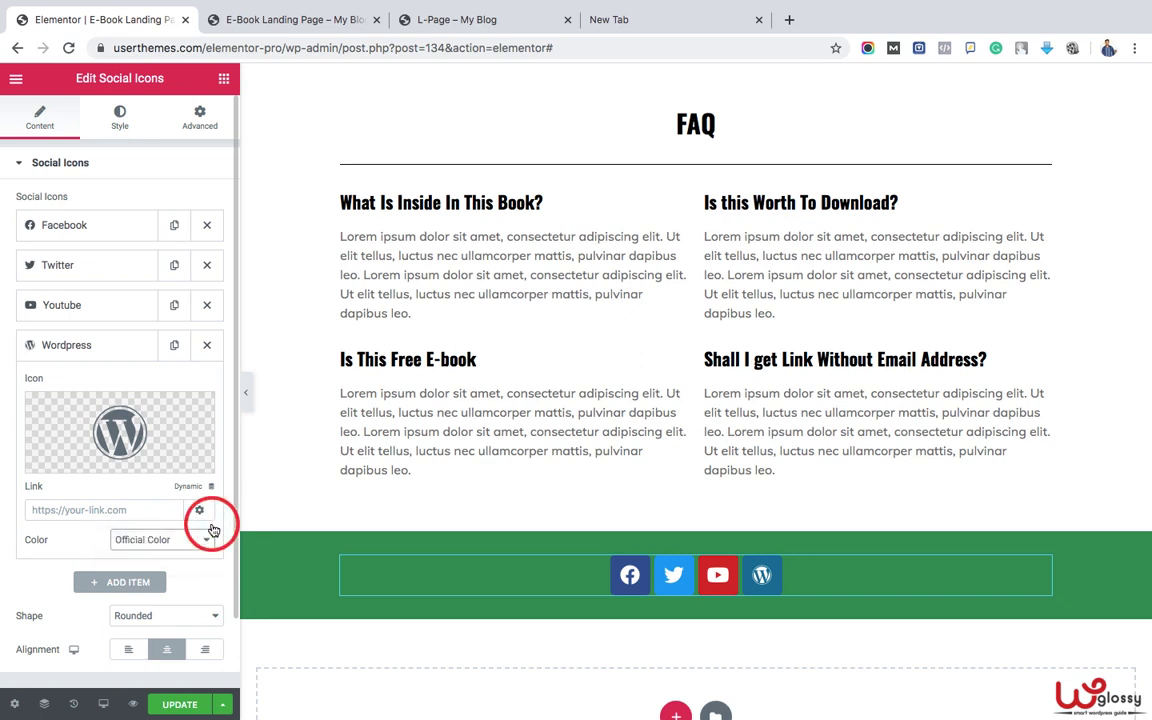
pyautogui.click(99, 356)
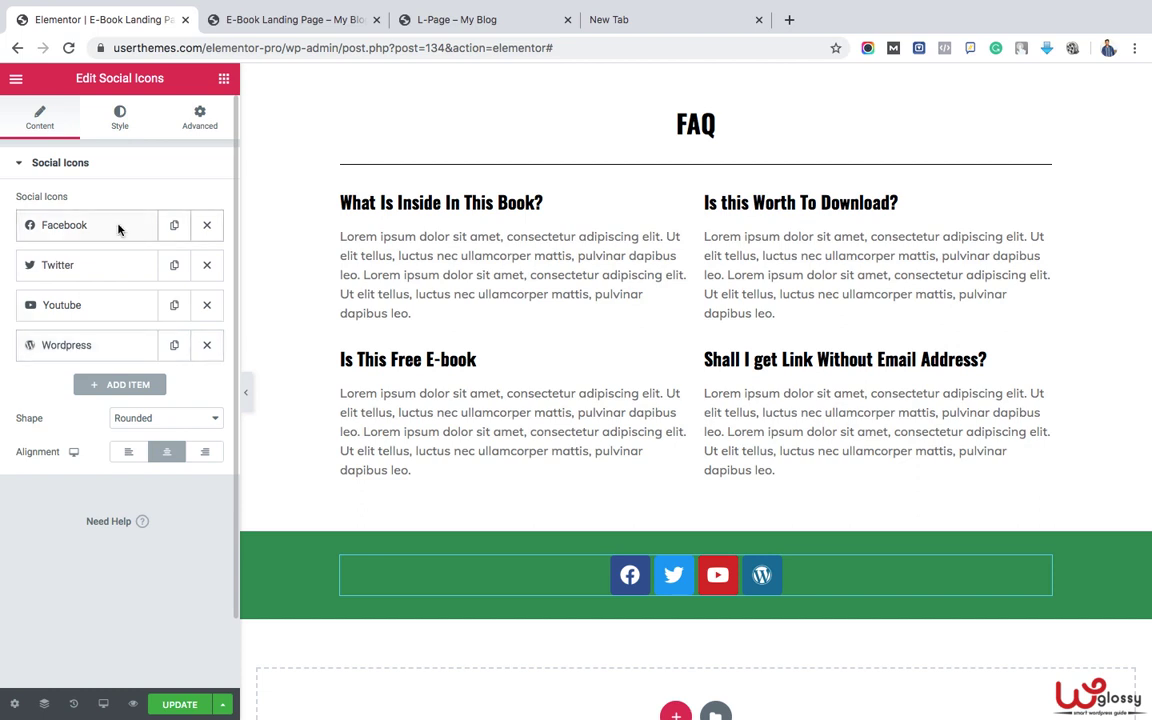
# - Switch the social icons to a custom color with #F45959 as their primary color
pyautogui.click(120, 122)
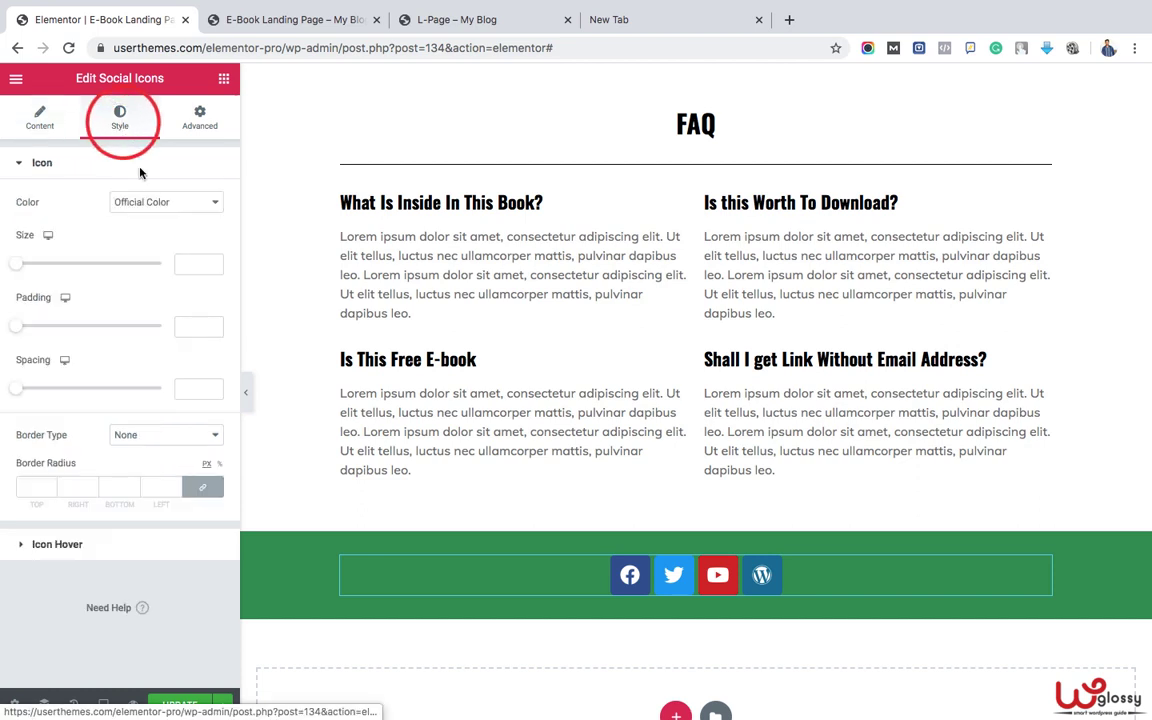
pyautogui.click(153, 205)
pyautogui.click(150, 214)
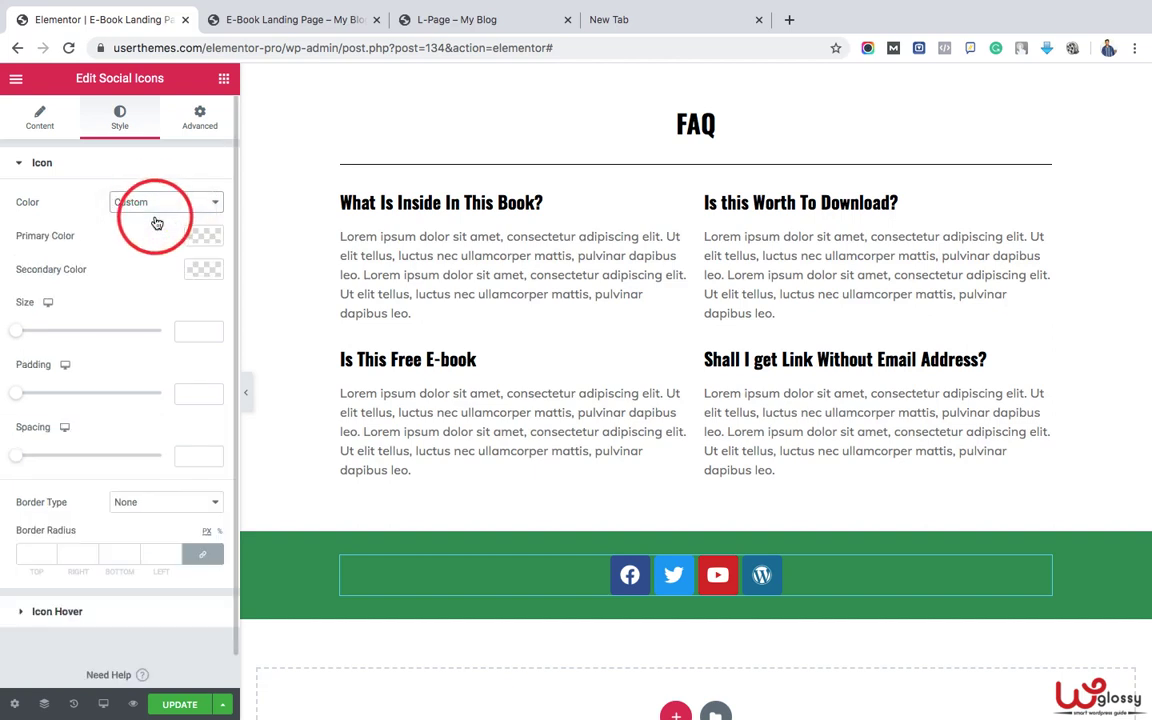
pyautogui.click(192, 237)
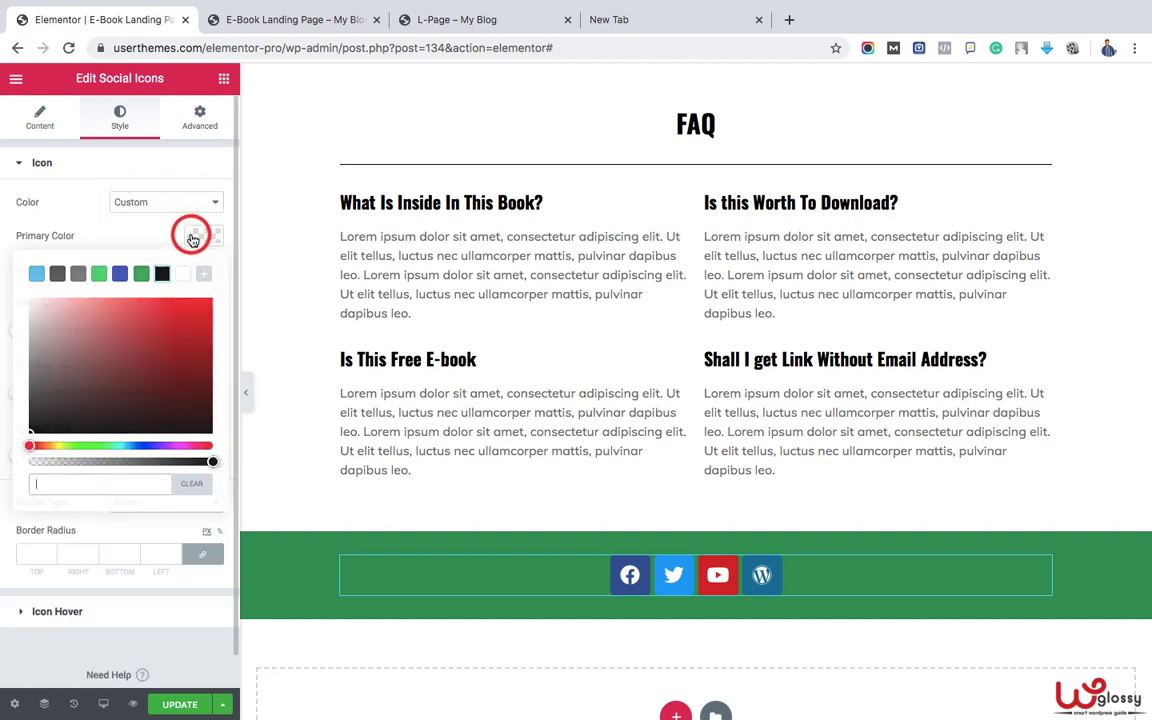
pyautogui.click(145, 303)
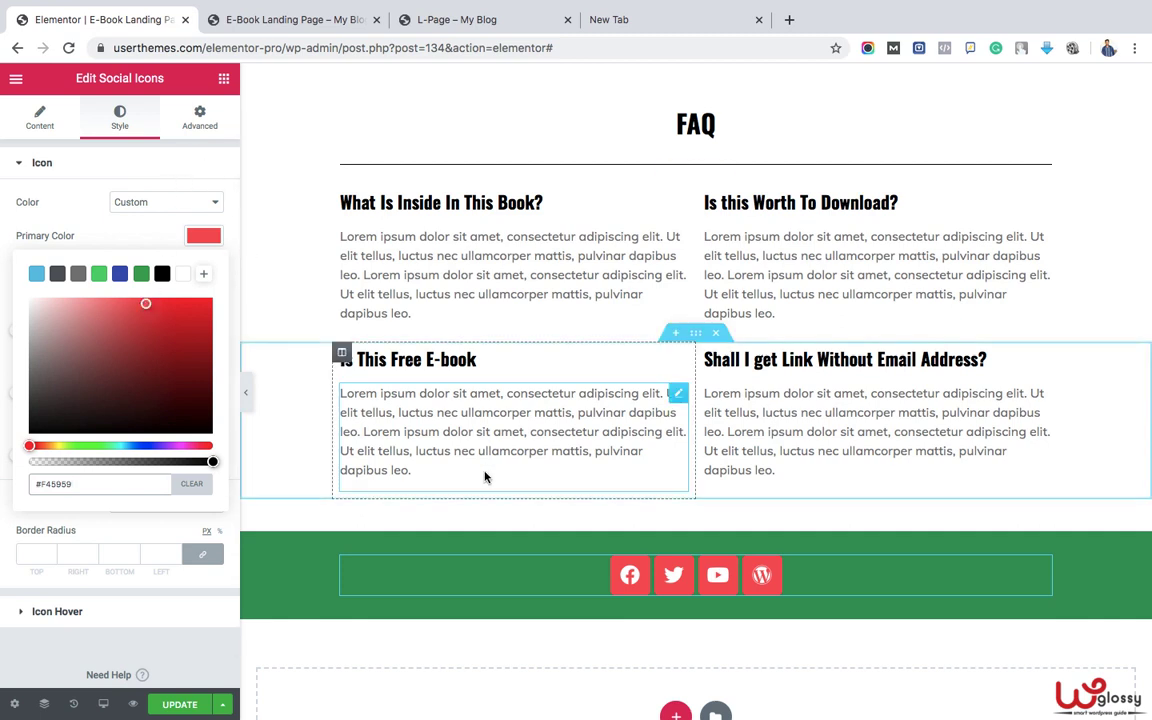
pyautogui.click(224, 78)
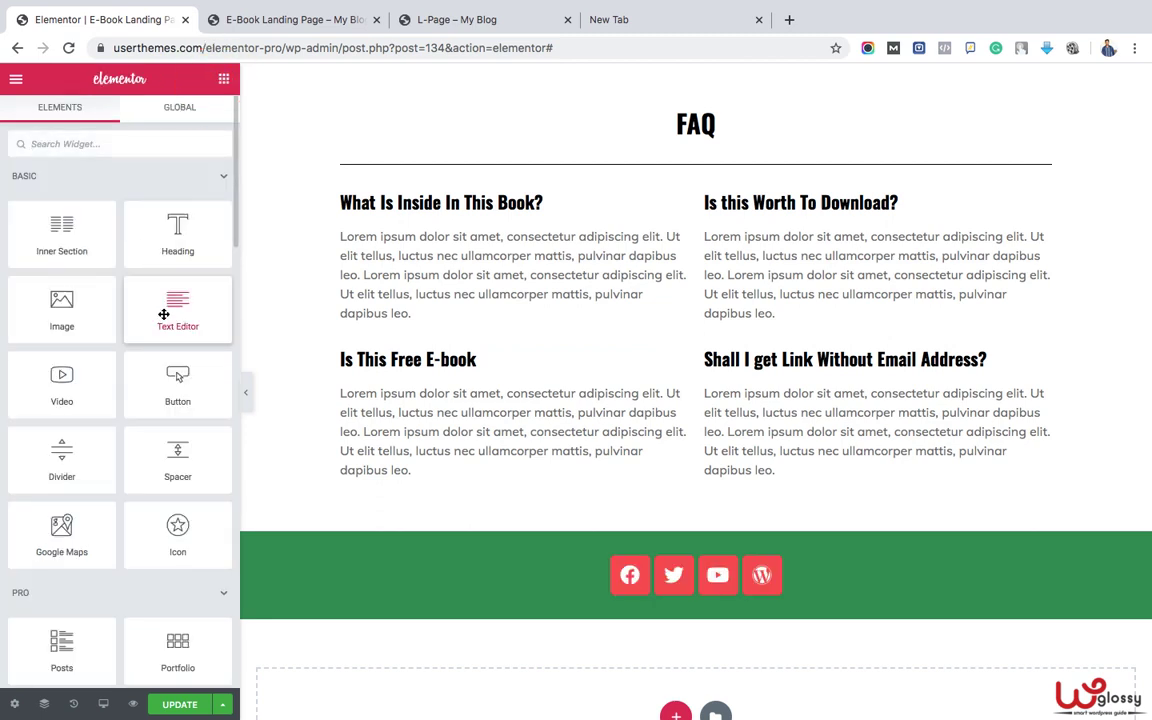
pyautogui.moveTo(174, 312); pyautogui.dragTo(714, 595)
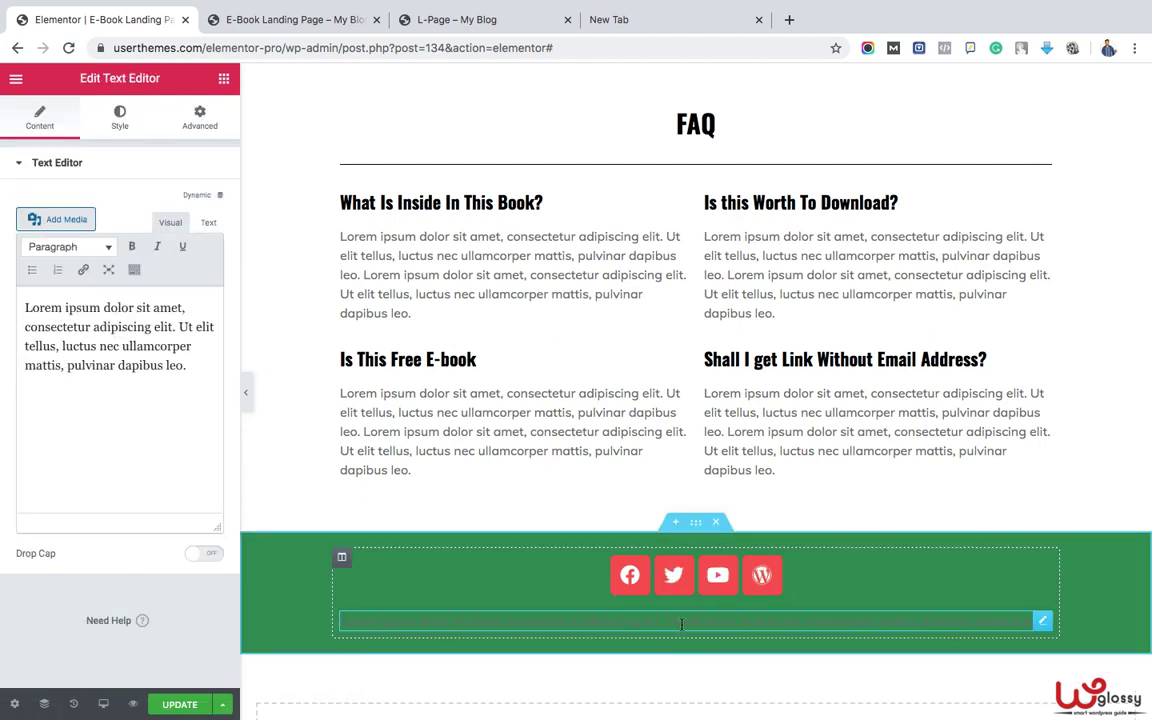
pyautogui.tripleClick(681, 624)
pyautogui.press('BackSpace')
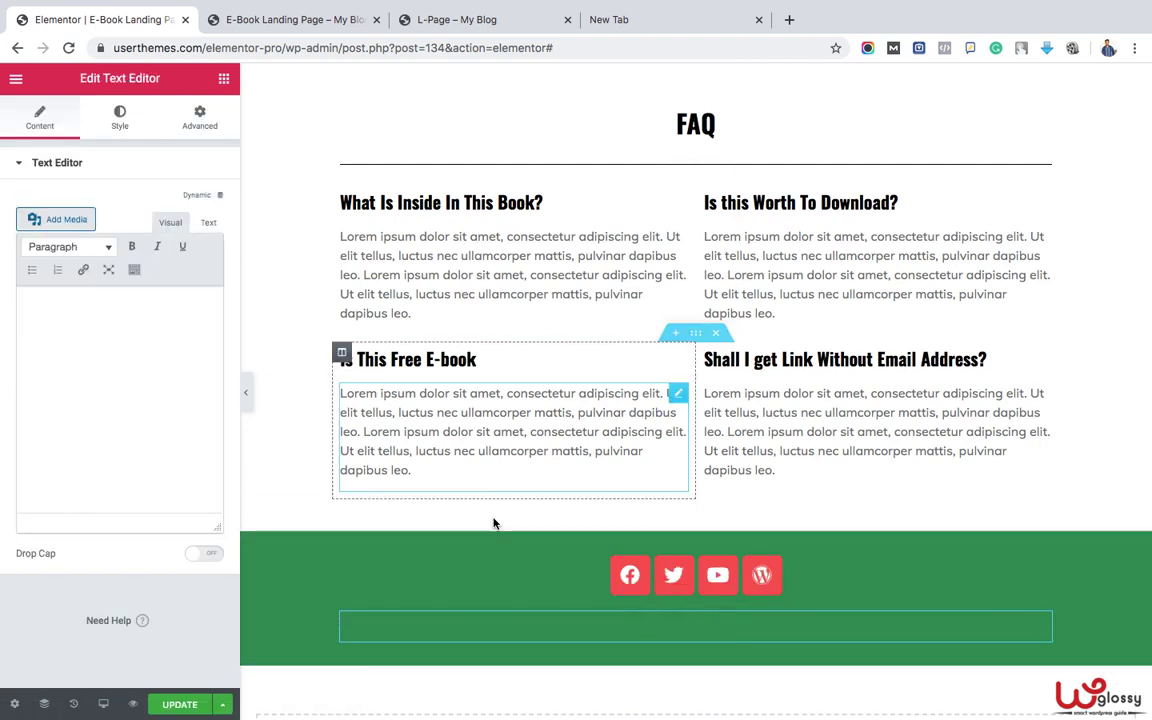
pyautogui.click(463, 633)
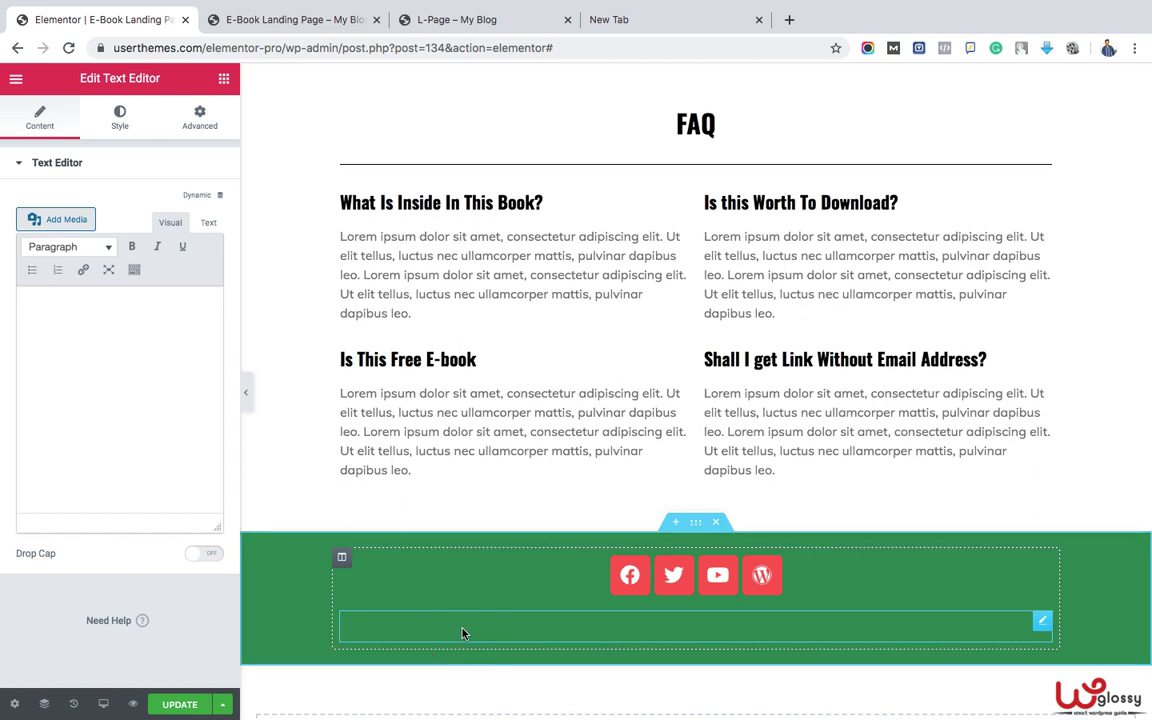
pyautogui.click(462, 628)
pyautogui.write('© 2020 www.wpglossy.com. All Rights Reserved')
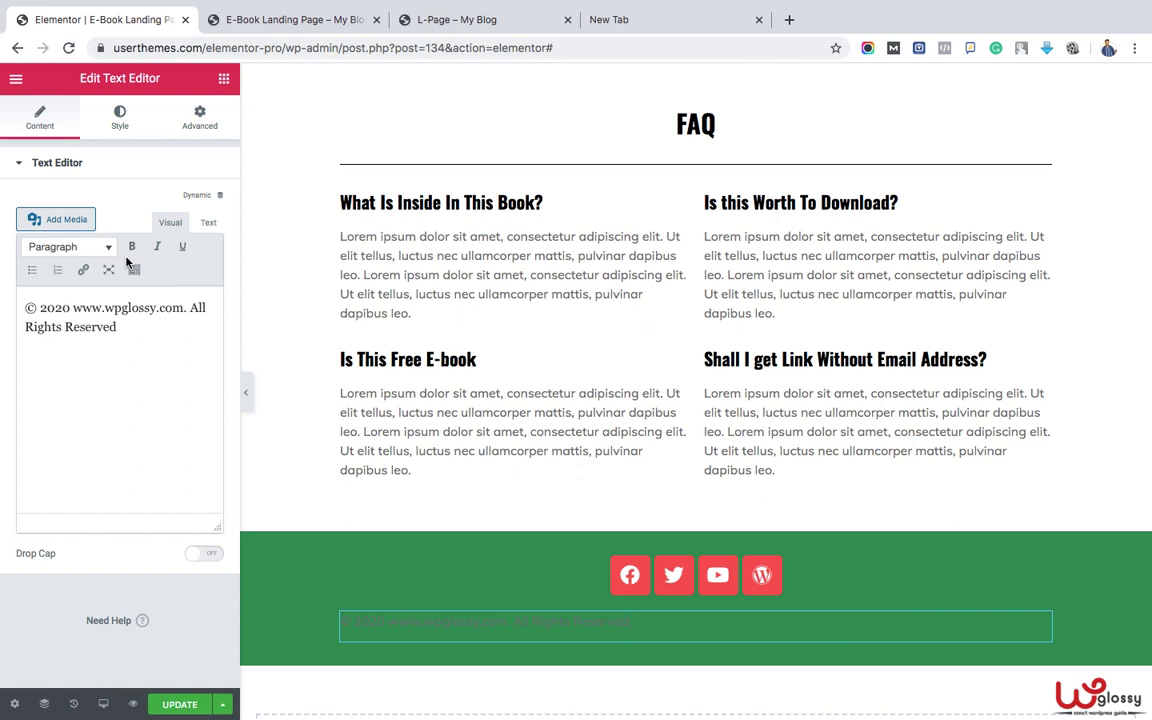
# - Center the copyright text and set its text color to white (#FFFFFF)
pyautogui.click(118, 122)
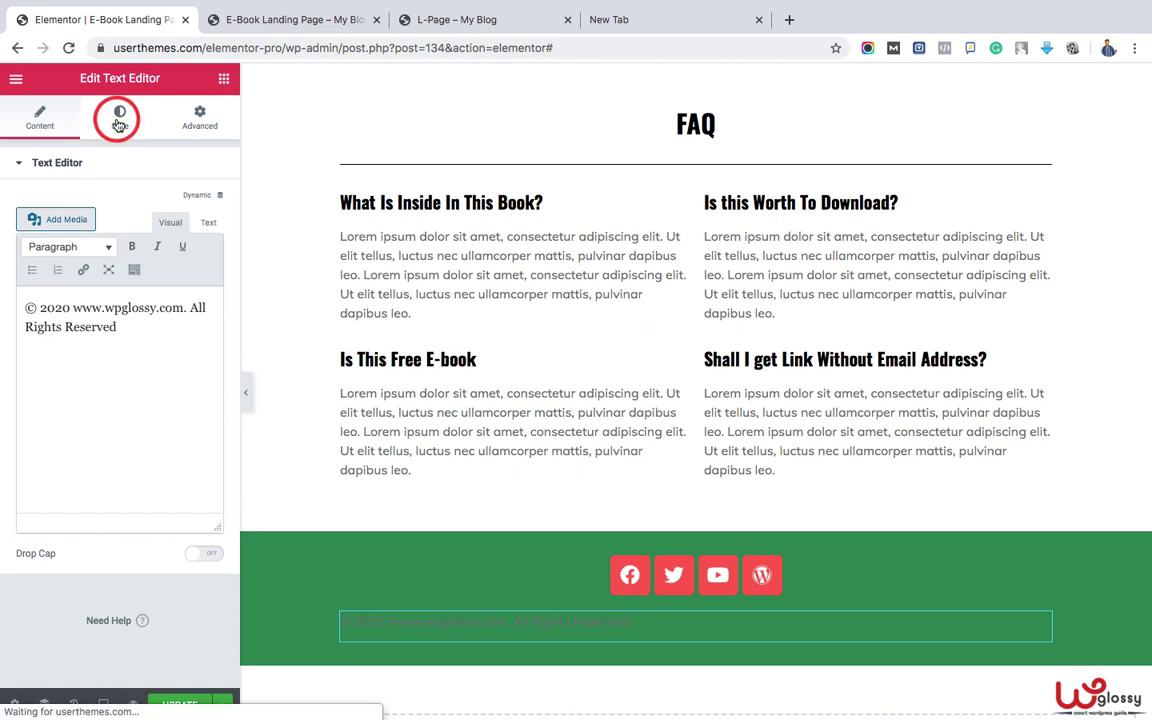
pyautogui.click(152, 202)
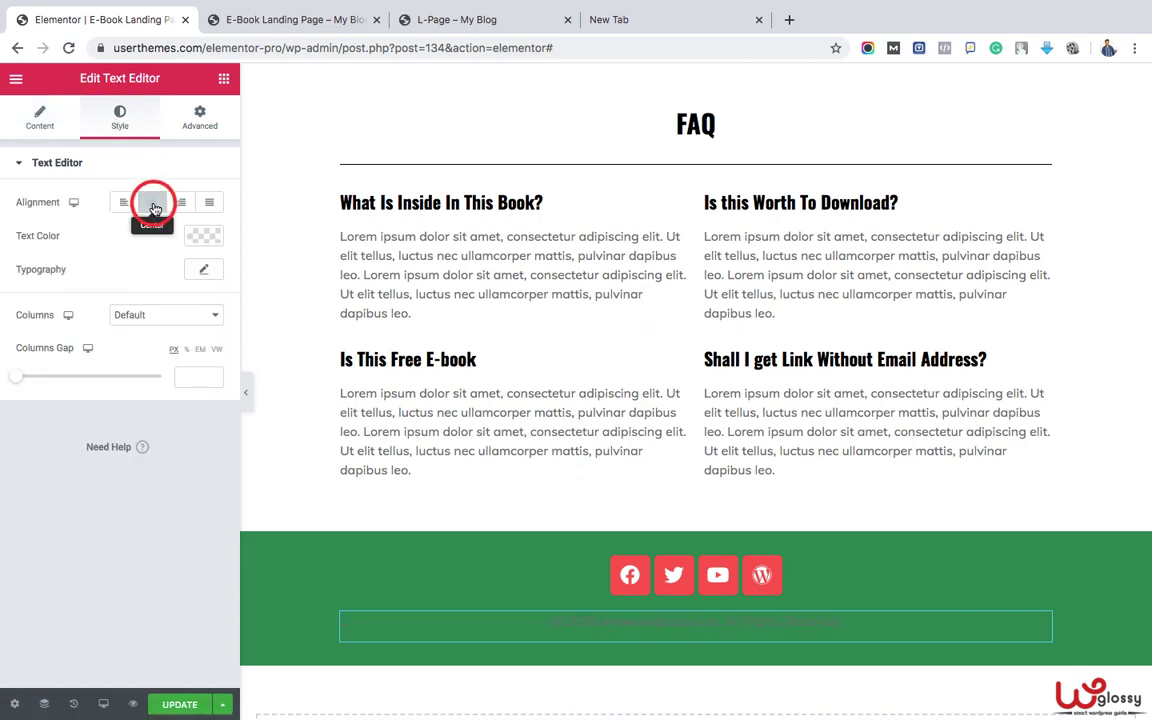
pyautogui.click(197, 236)
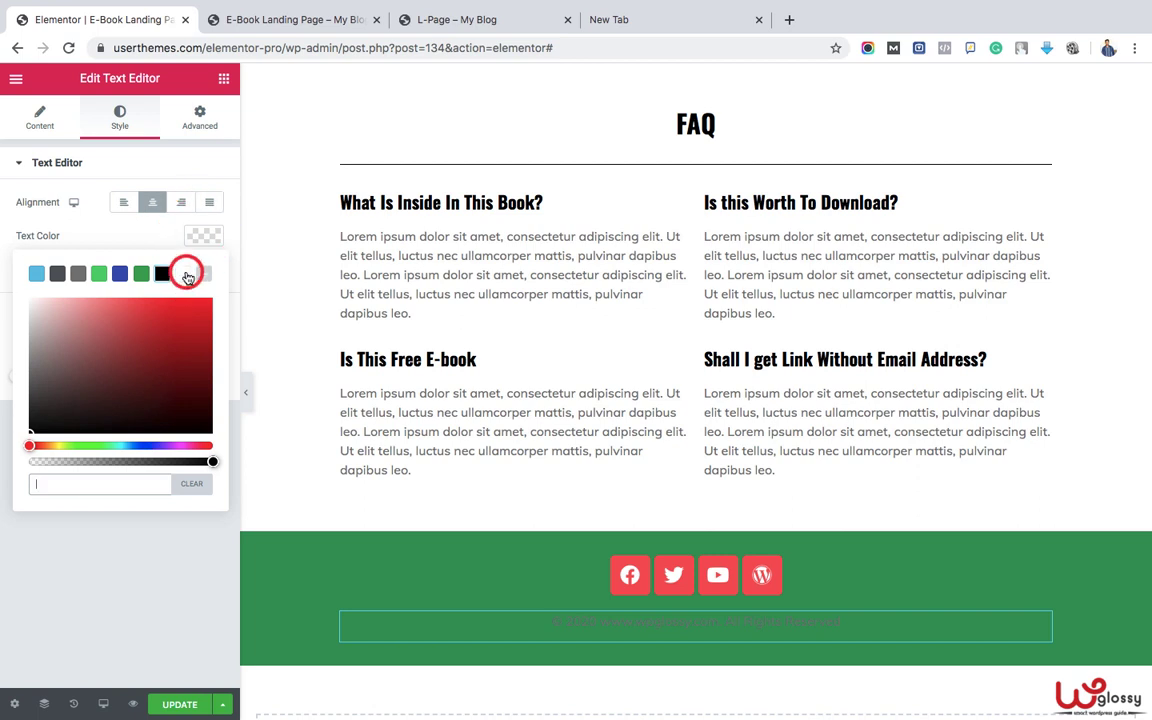
pyautogui.click(185, 273)
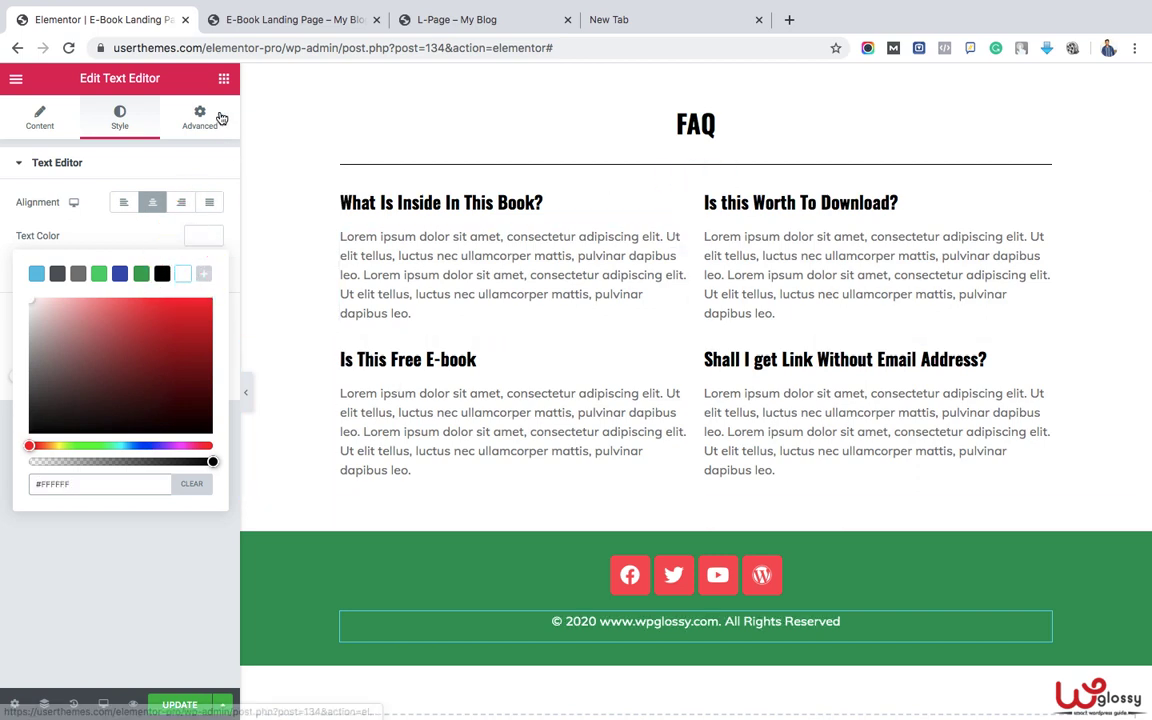
# - Find the Nav Menu widget by searching for "menu", place it below the copyright text, and show the Footer Menu aligned center
pyautogui.click(224, 78)
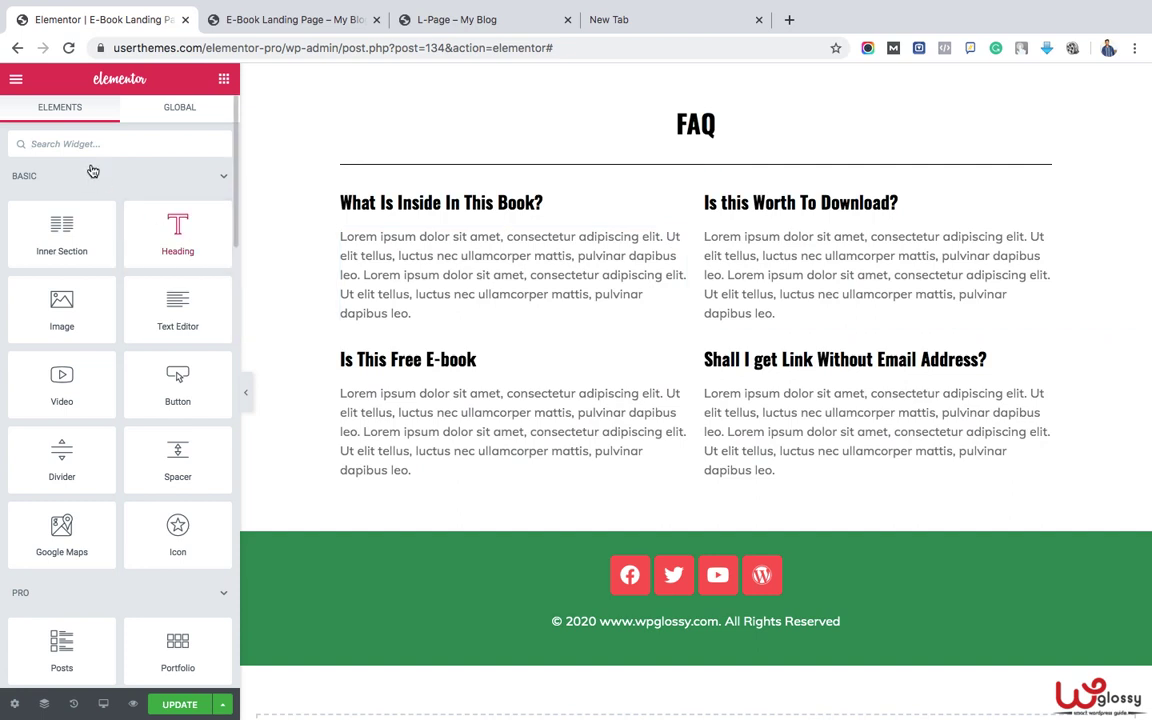
pyautogui.write('menu')
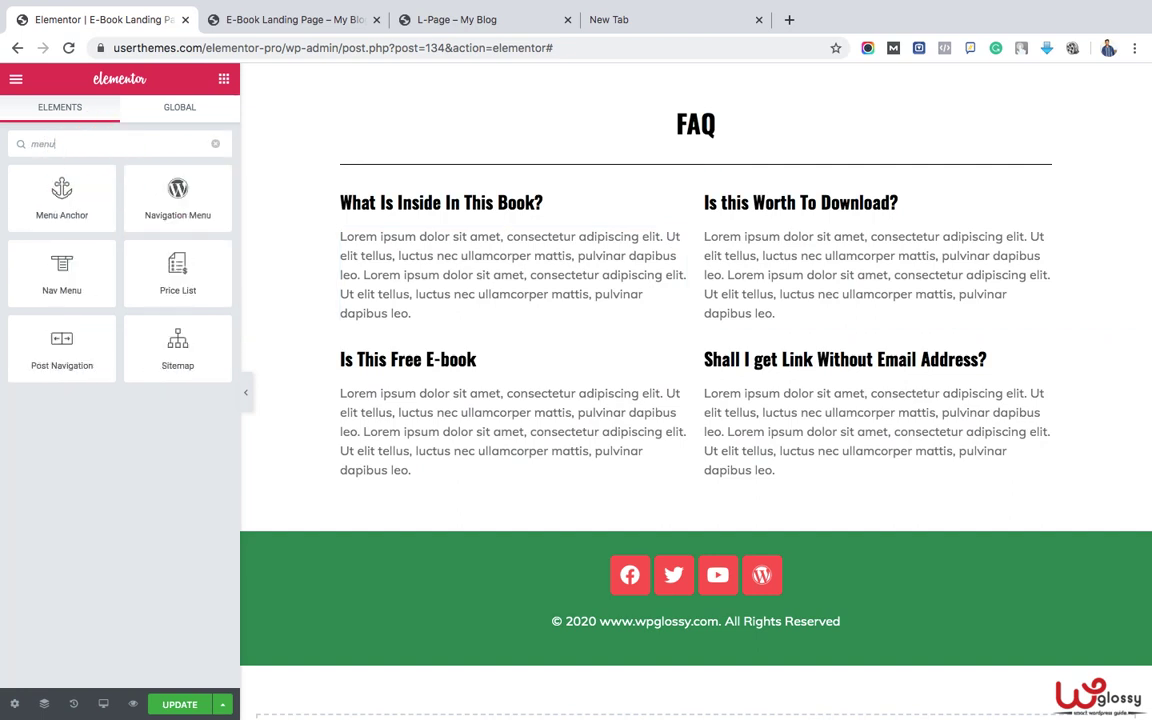
pyautogui.moveTo(61, 268); pyautogui.dragTo(630, 629)
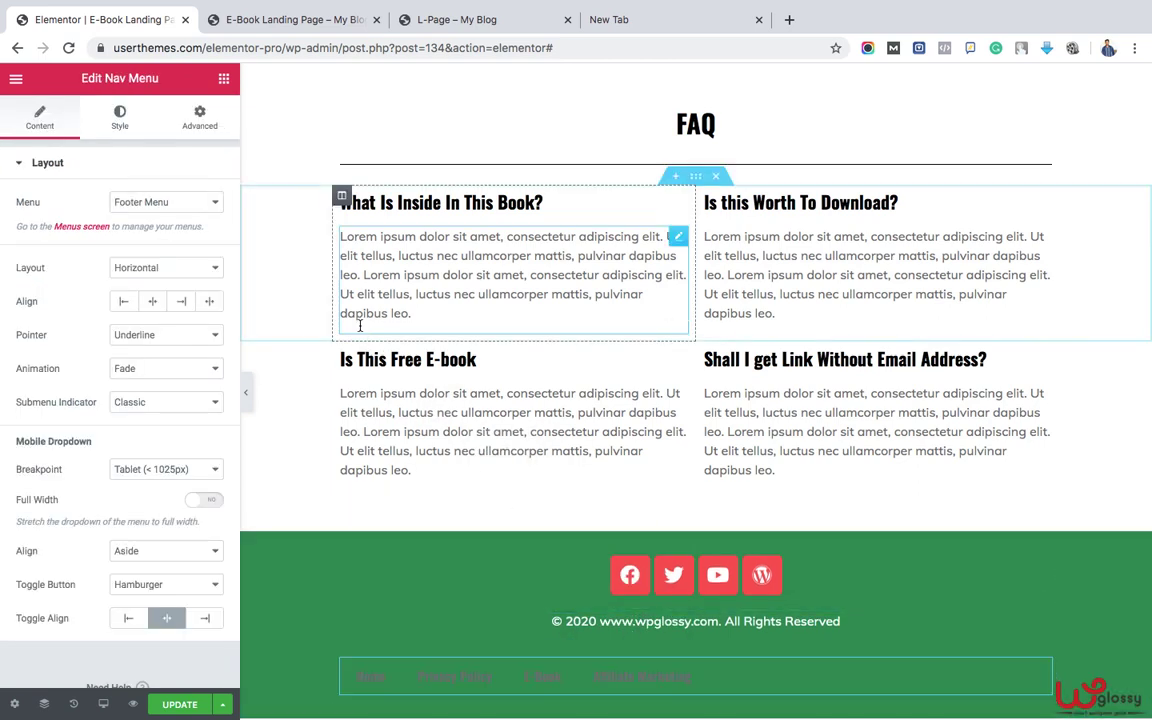
pyautogui.click(201, 203)
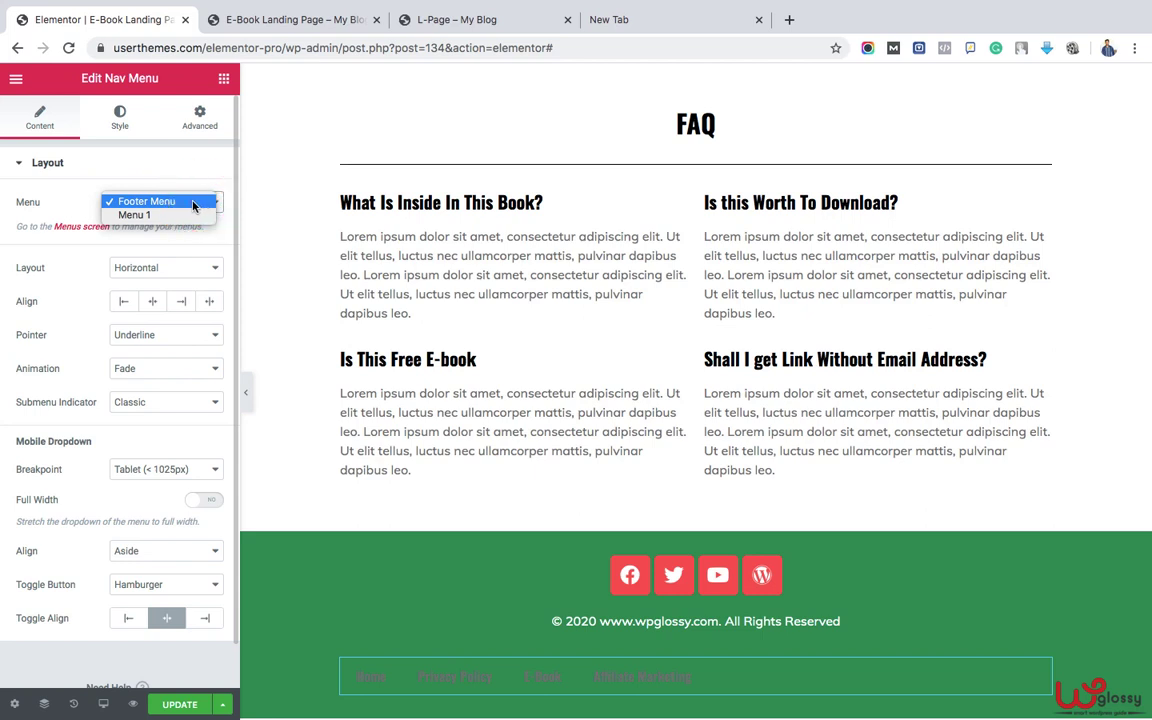
pyautogui.click(197, 202)
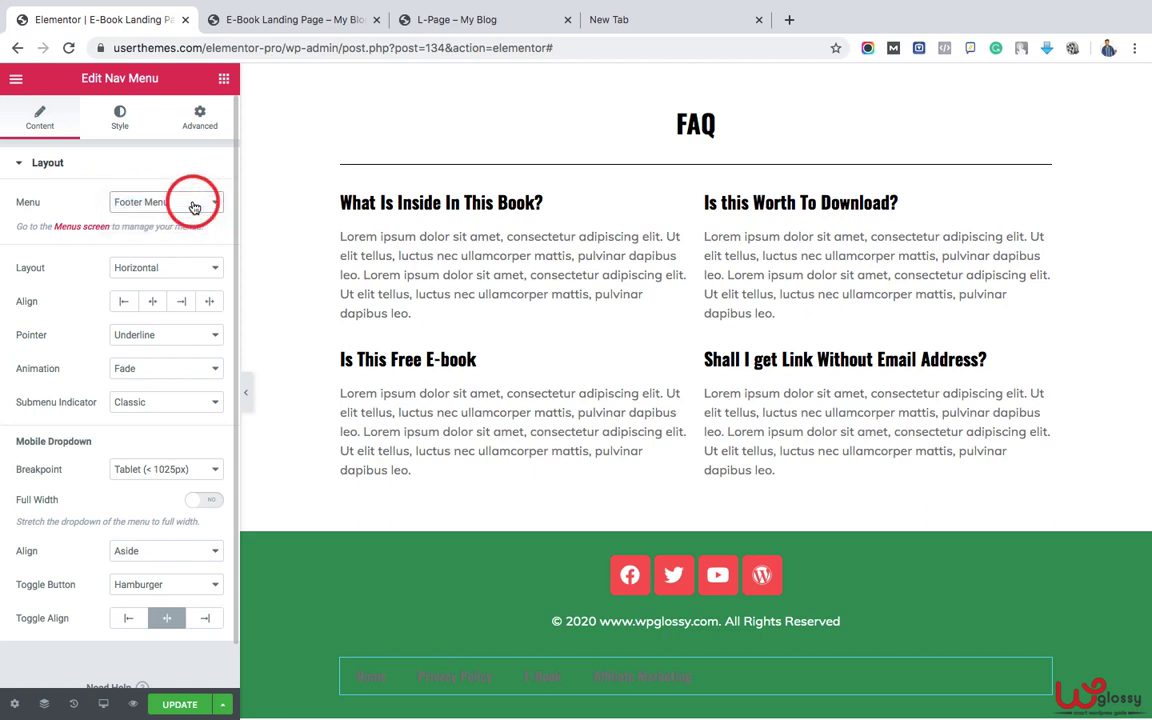
pyautogui.click(152, 303)
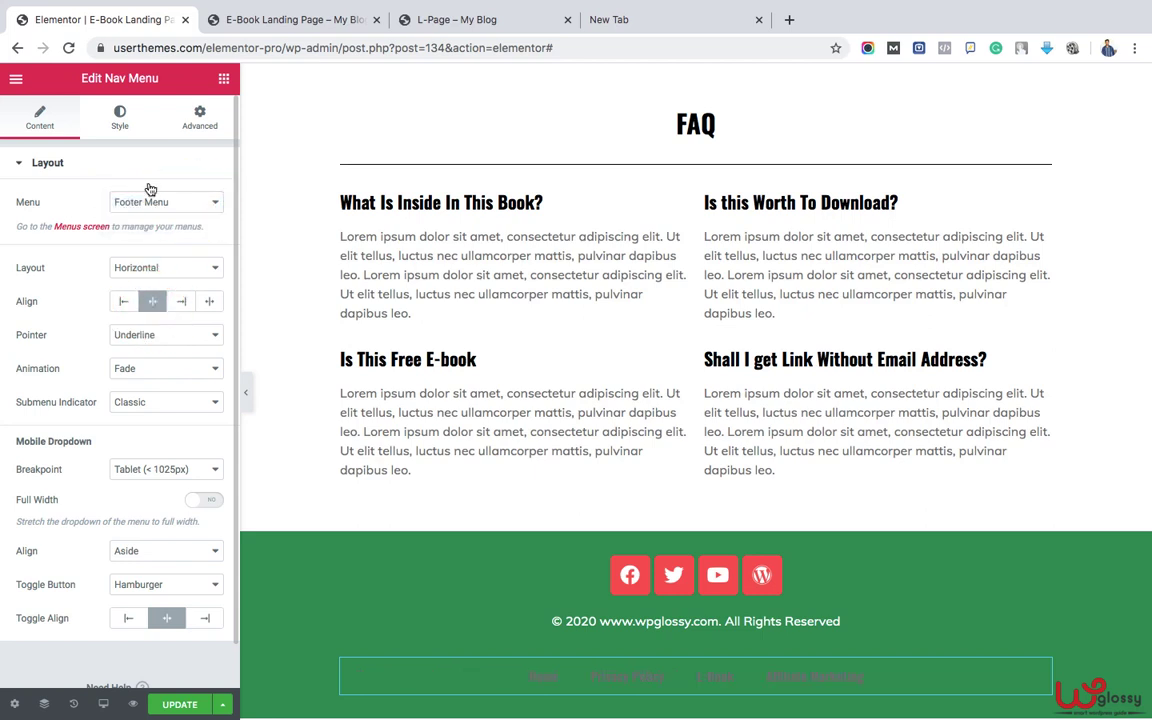
# - Set the footer navigation menu's normal text color to #EDE9E9
pyautogui.click(119, 118)
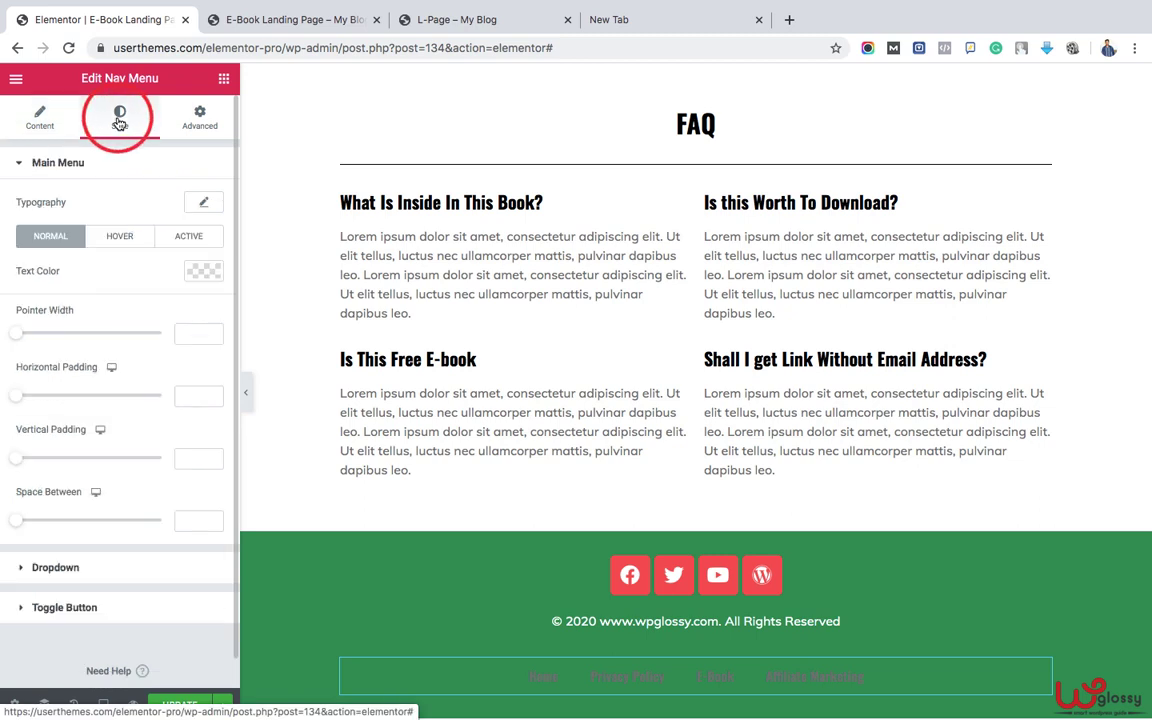
pyautogui.click(201, 270)
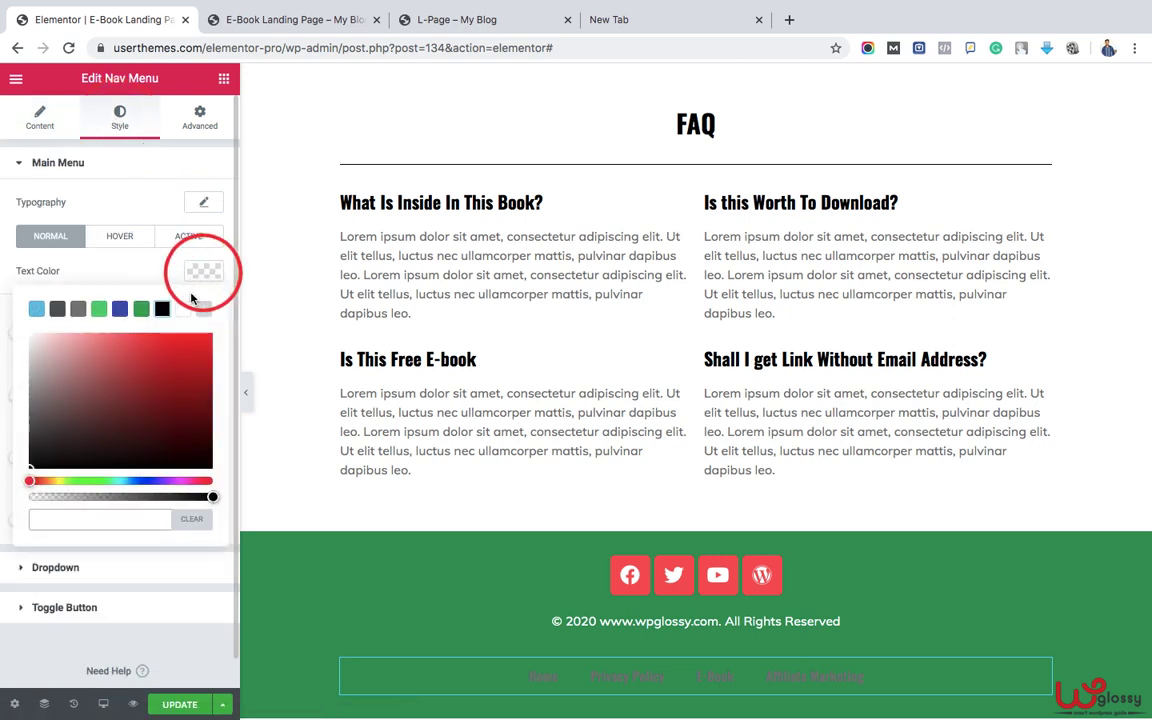
pyautogui.click(33, 343)
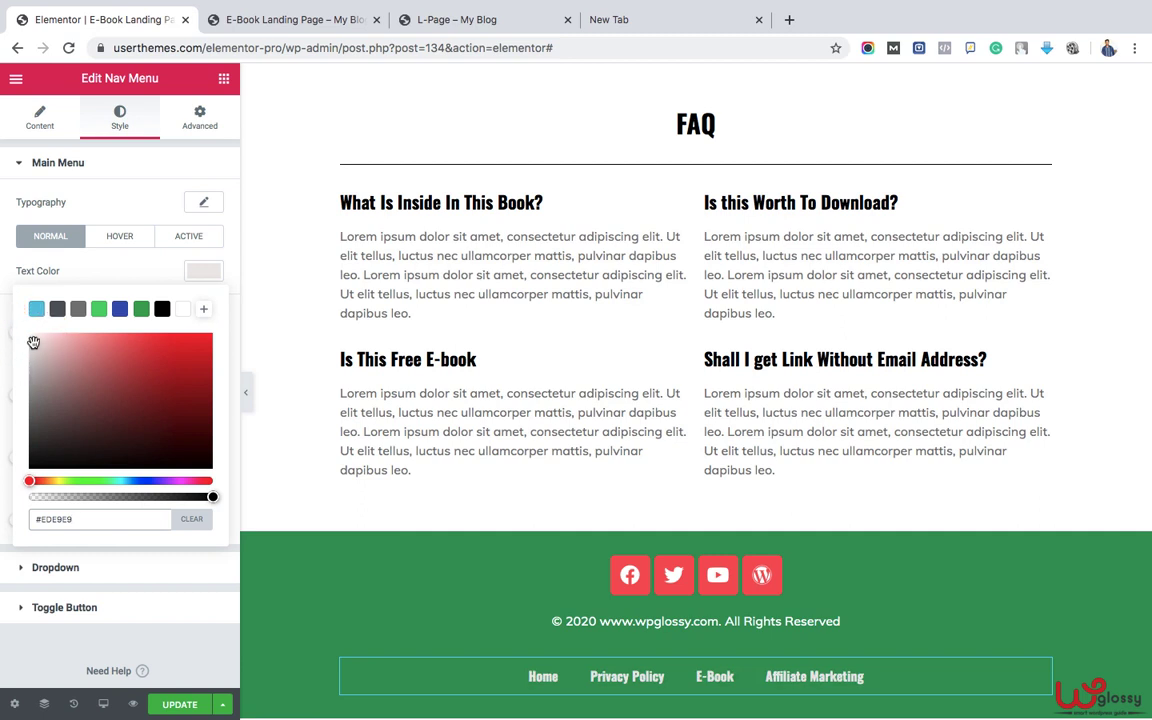
pyautogui.click(75, 567)
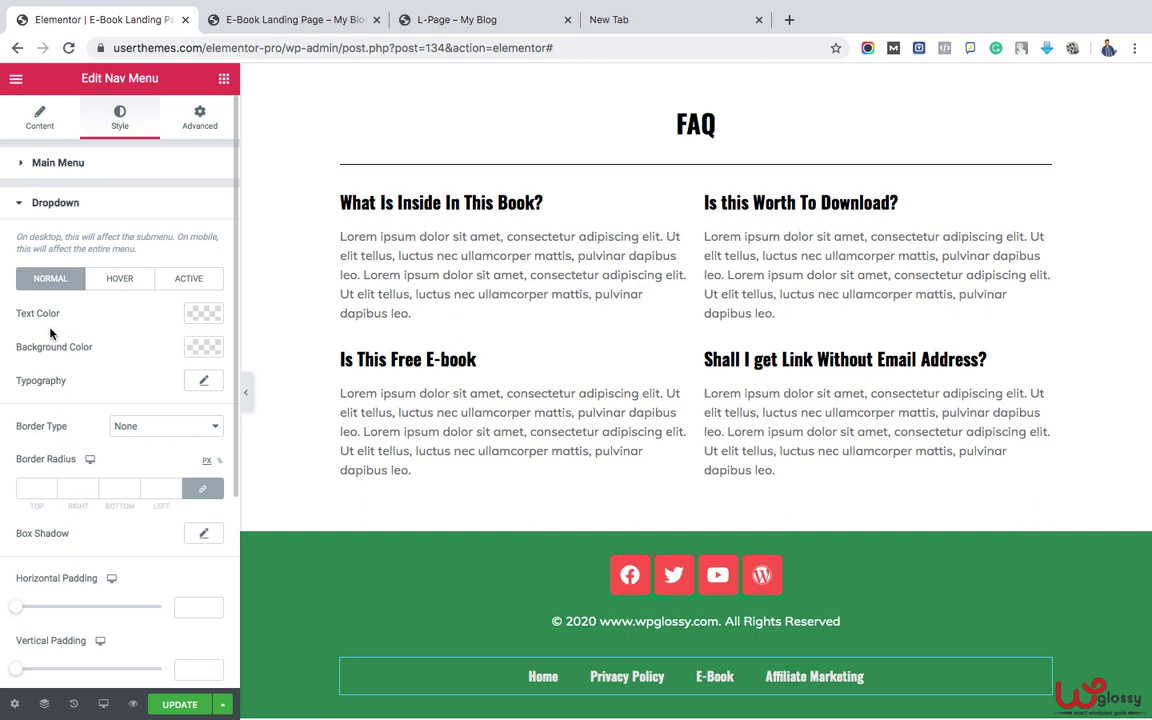
pyautogui.click(225, 80)
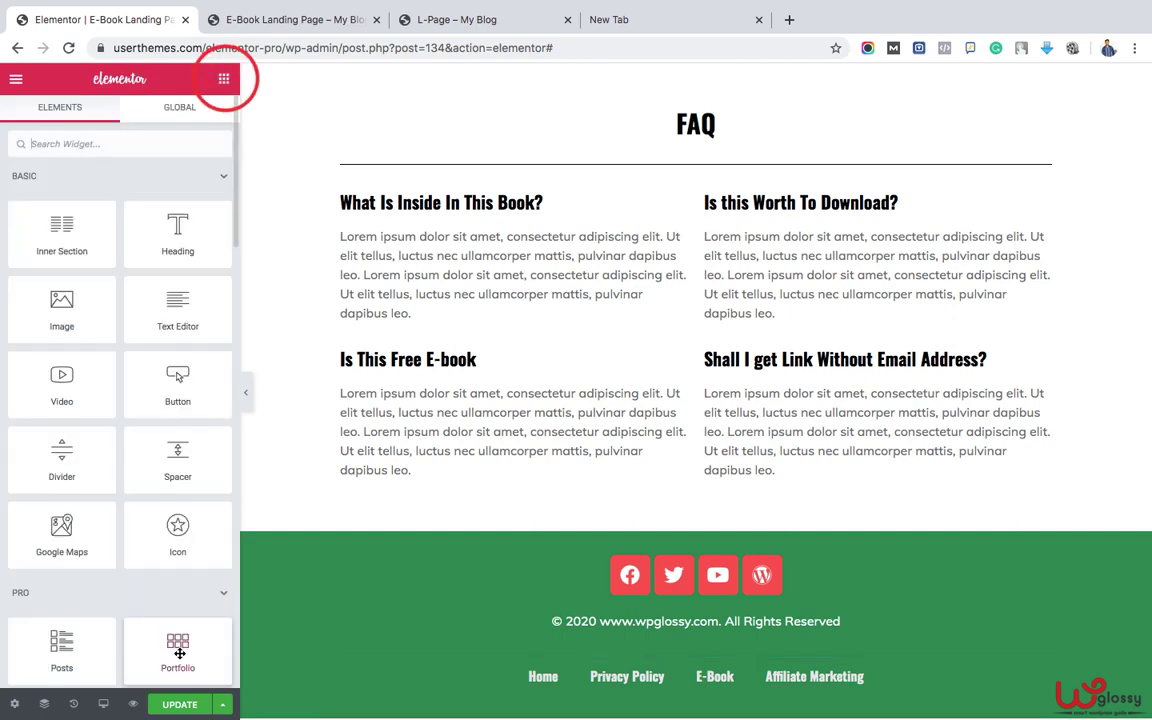
# - Update the landing page and review it from heading to footer in the preview tab
pyautogui.click(181, 708)
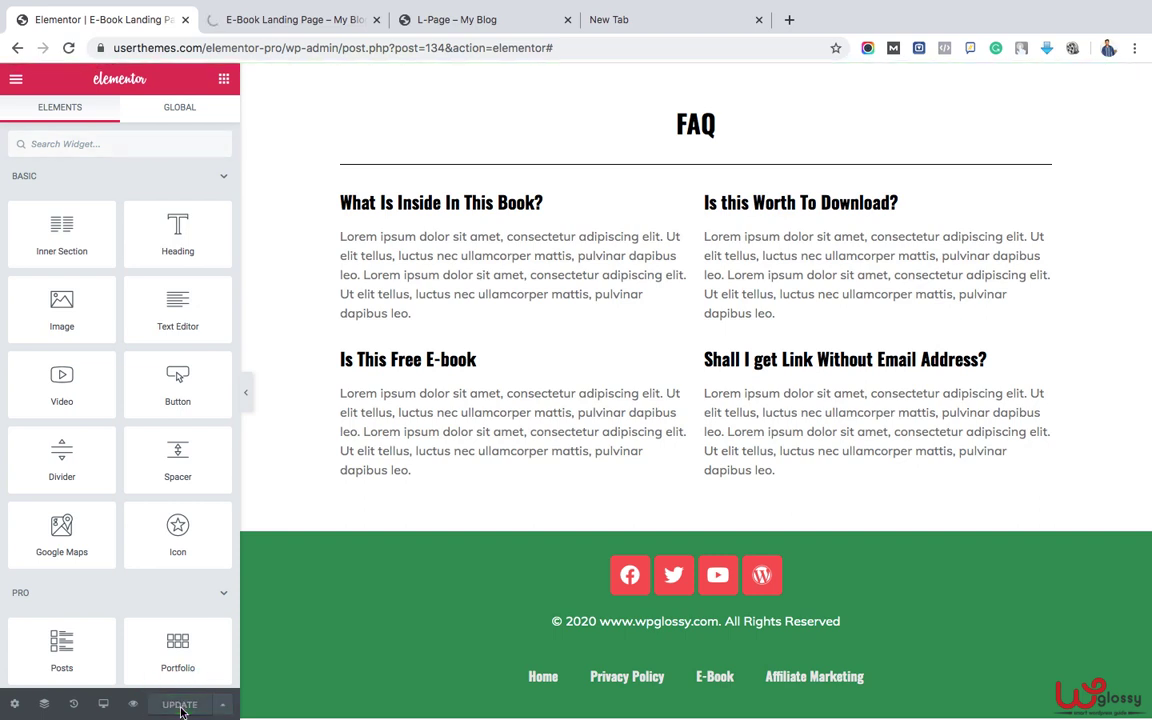
pyautogui.click(316, 18)
pyautogui.scroll(-1, 509, 398)
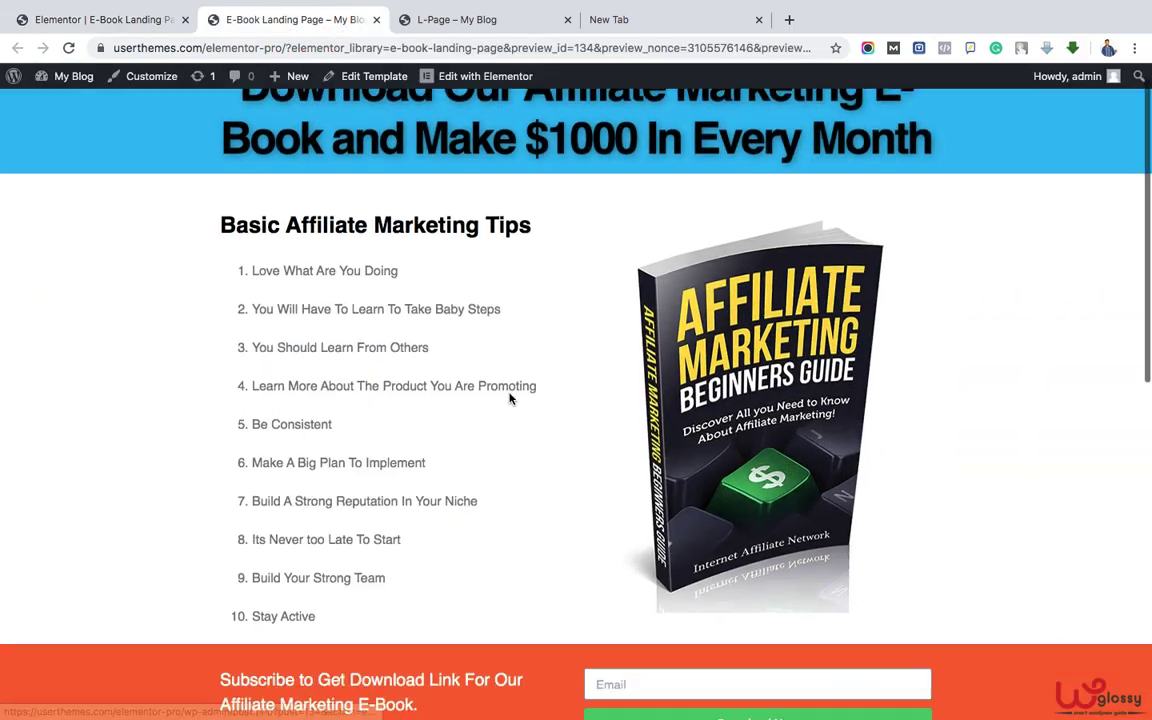
pyautogui.scroll(-10, 509, 398)
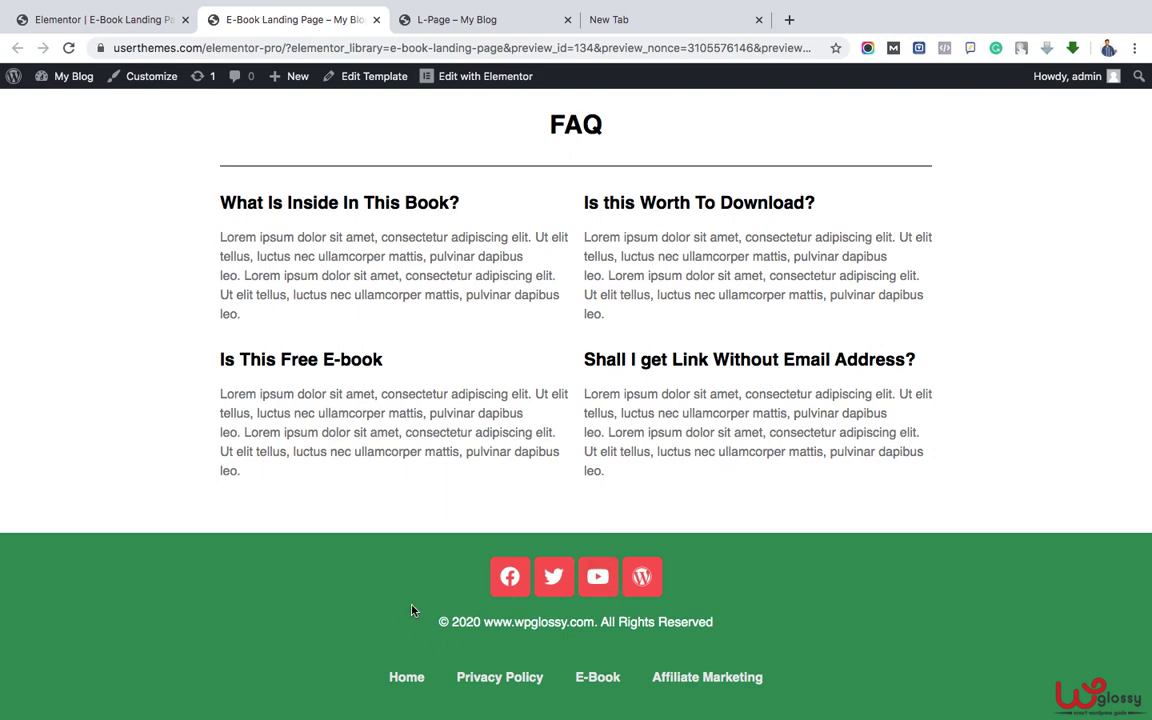
pyautogui.scroll(10, 411, 610)
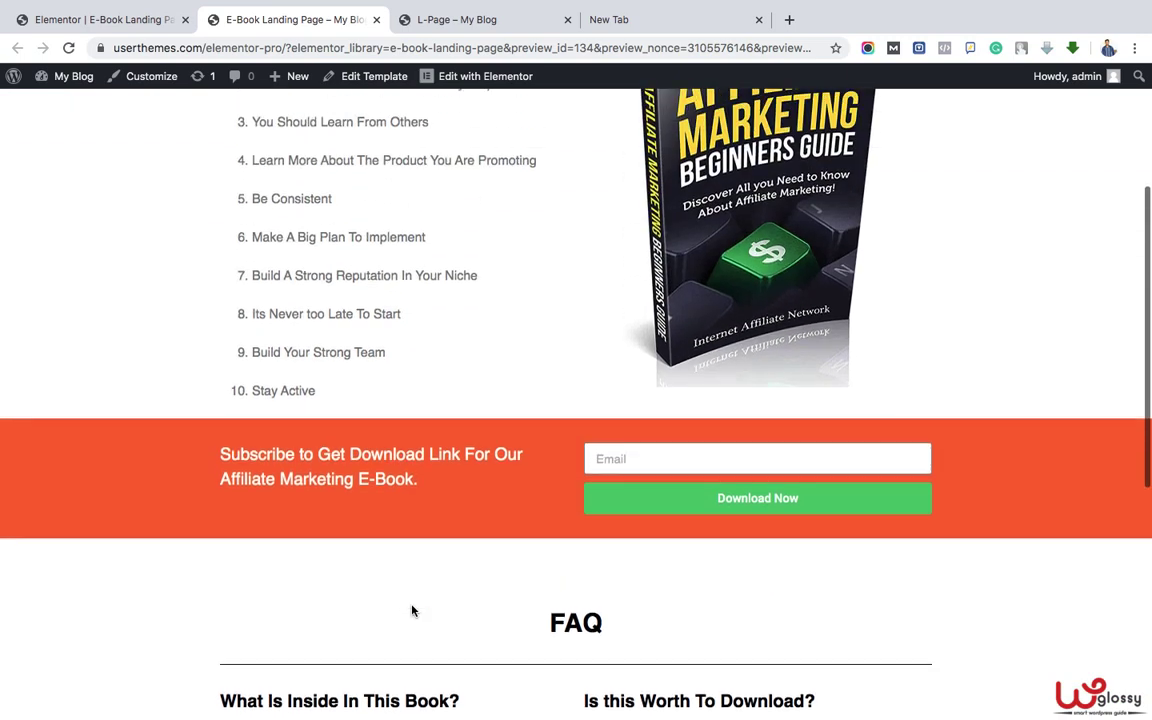
pyautogui.scroll(3, 411, 610)
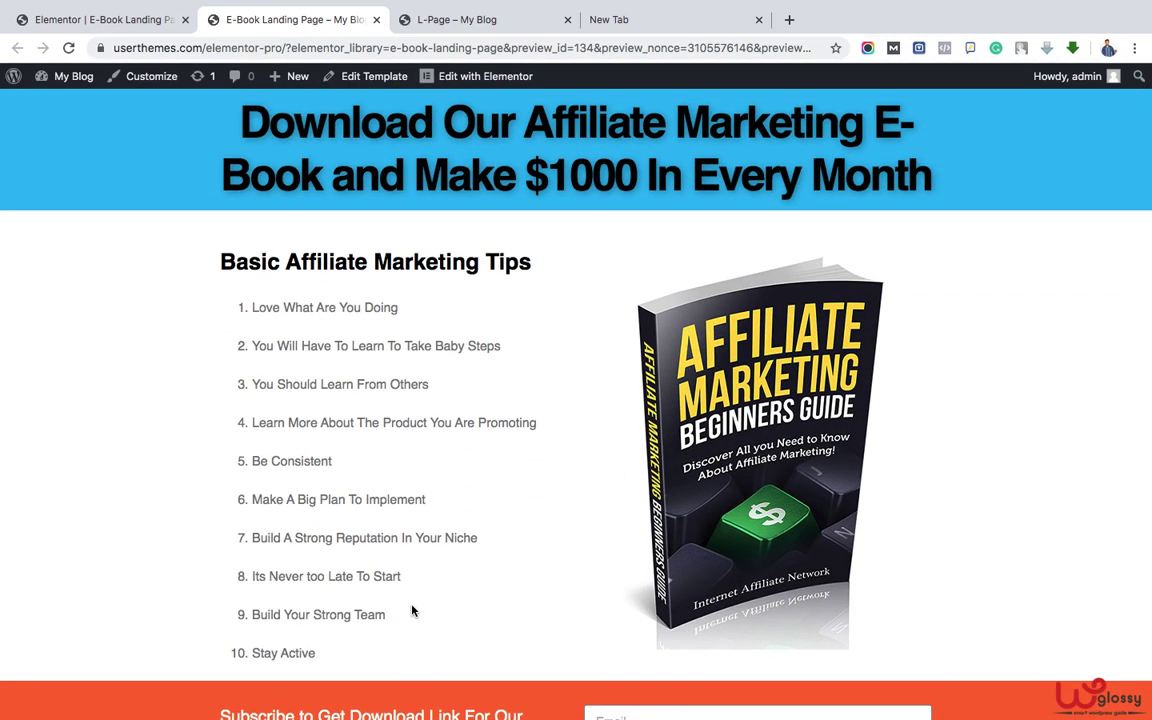